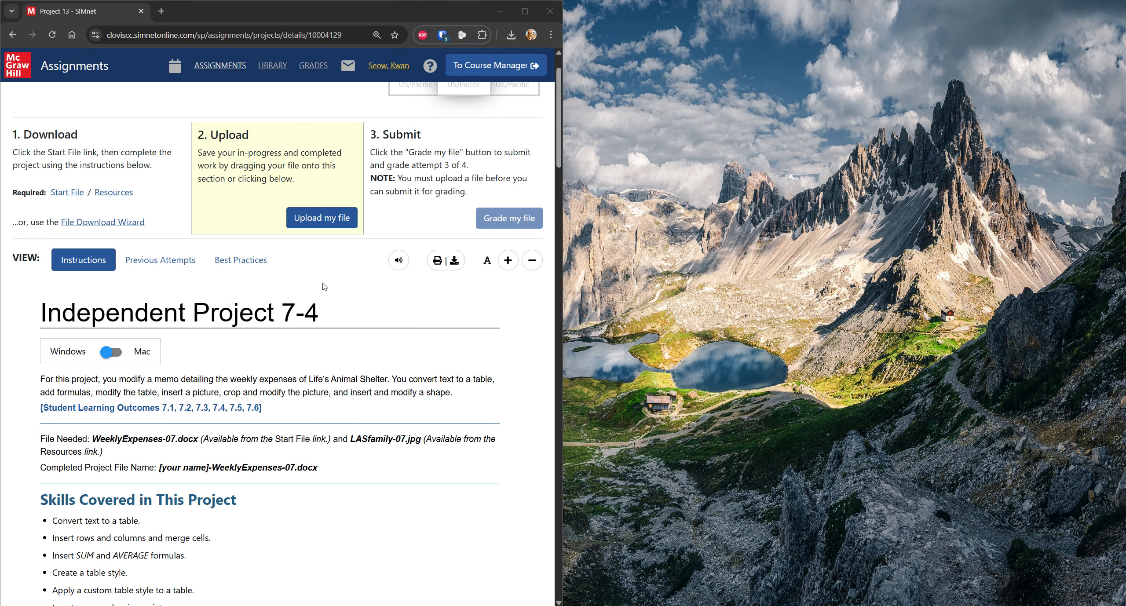
# Step: Review the Independent Project 7-4 instructions from the overview through the completed document figure and the submission items
pyautogui.scroll(-5, 343, 307)
pyautogui.scroll(-20, 344, 306)
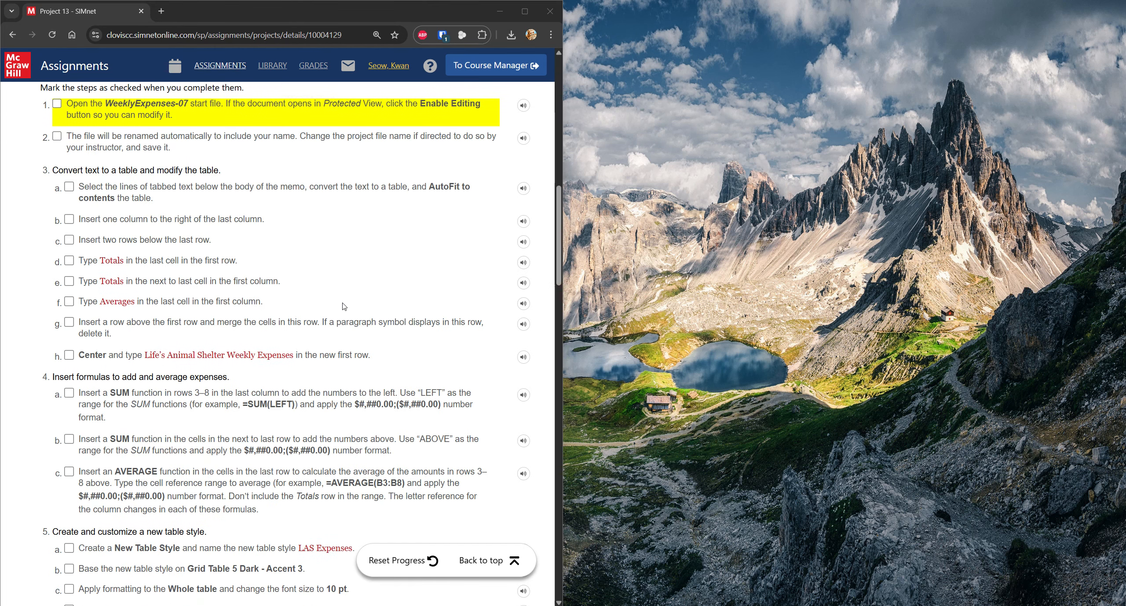
pyautogui.scroll(-14, 344, 306)
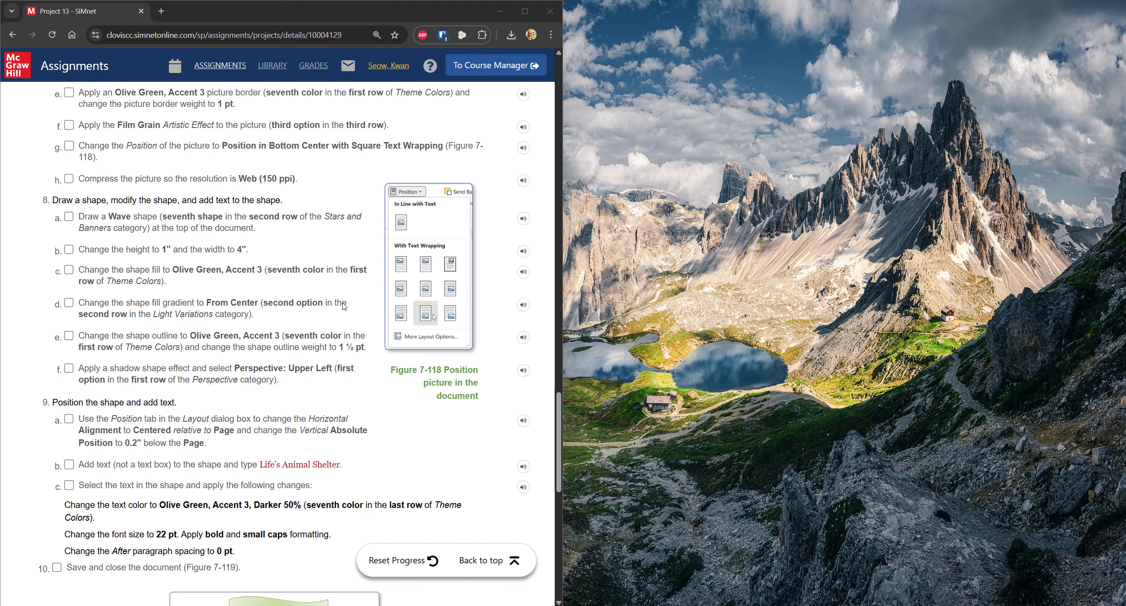
pyautogui.scroll(2, 346, 311)
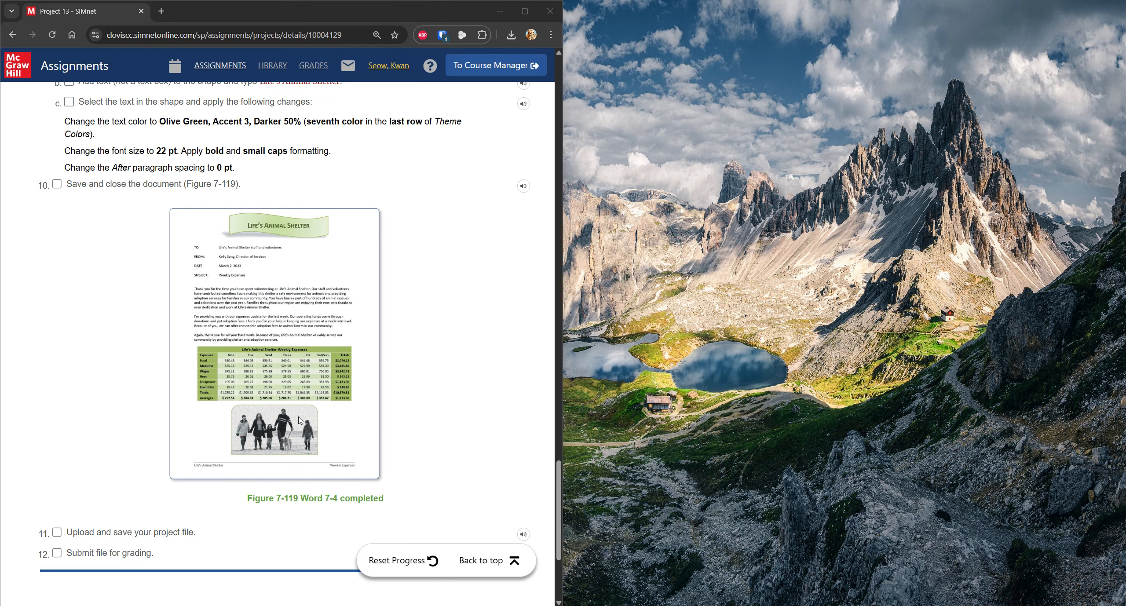
pyautogui.scroll(7, 301, 420)
pyautogui.scroll(20, 420, 408)
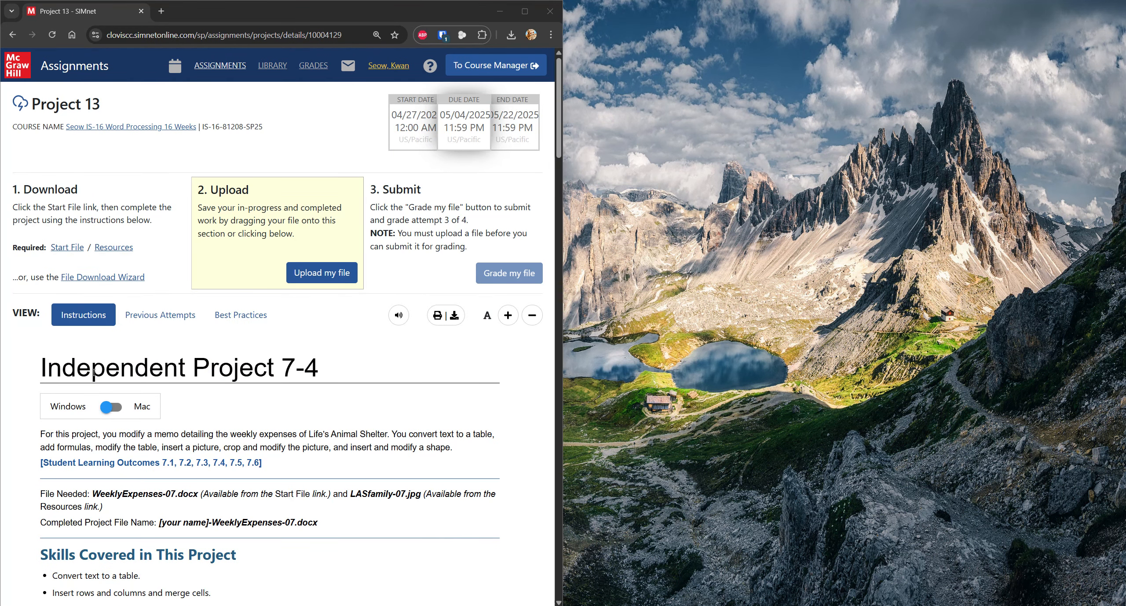
# Step: Download the project's start file and bring up the Project 13 folder in File Explorer
pyautogui.click(80, 251)
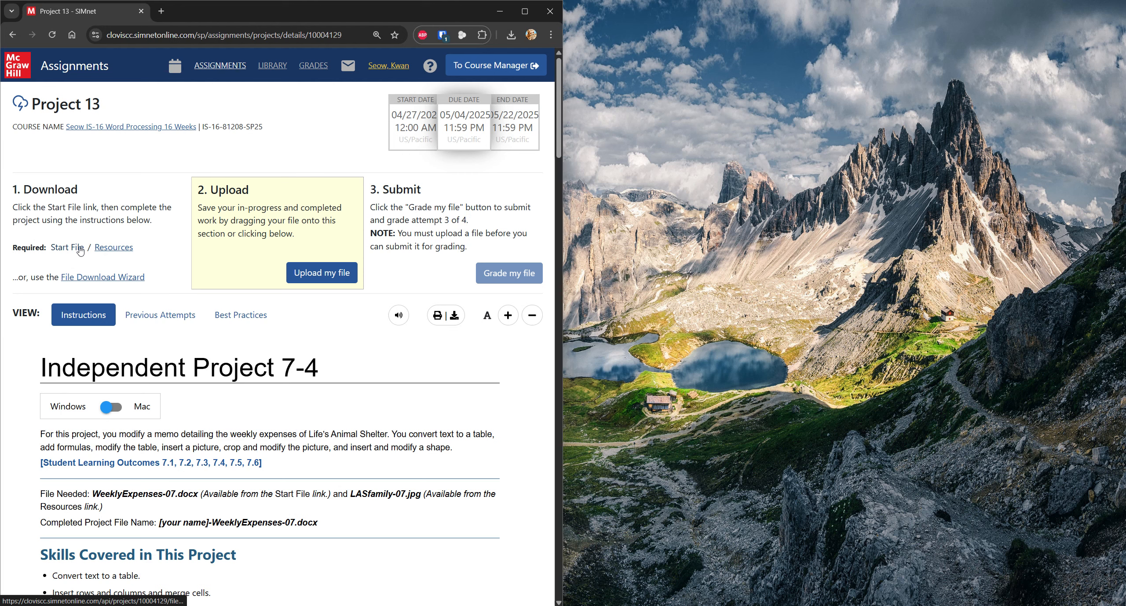
pyautogui.click(360, 294)
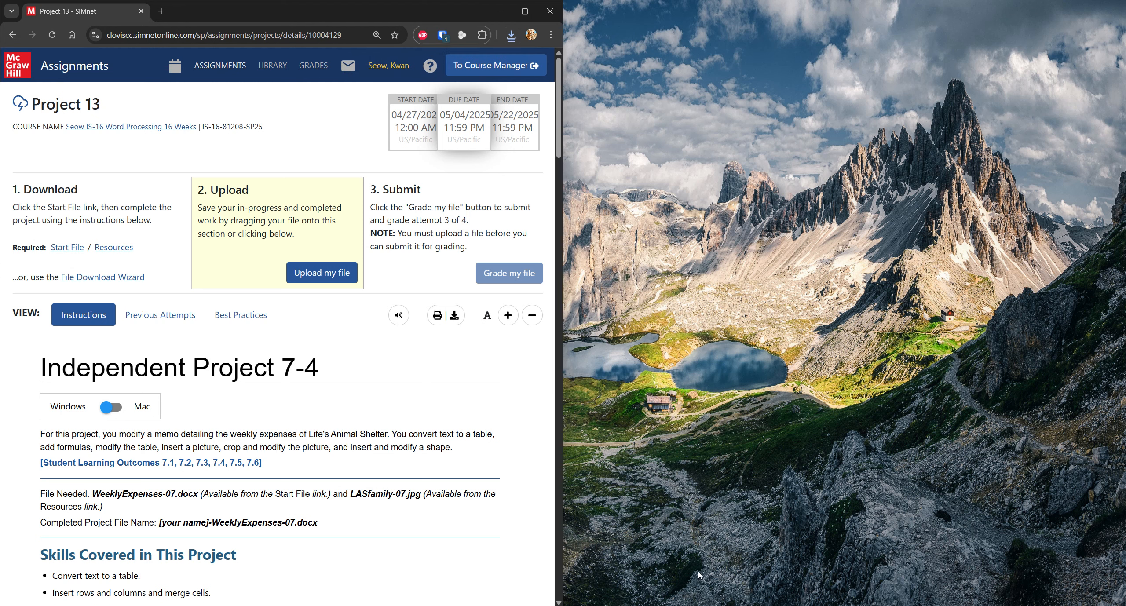
pyautogui.click(686, 545)
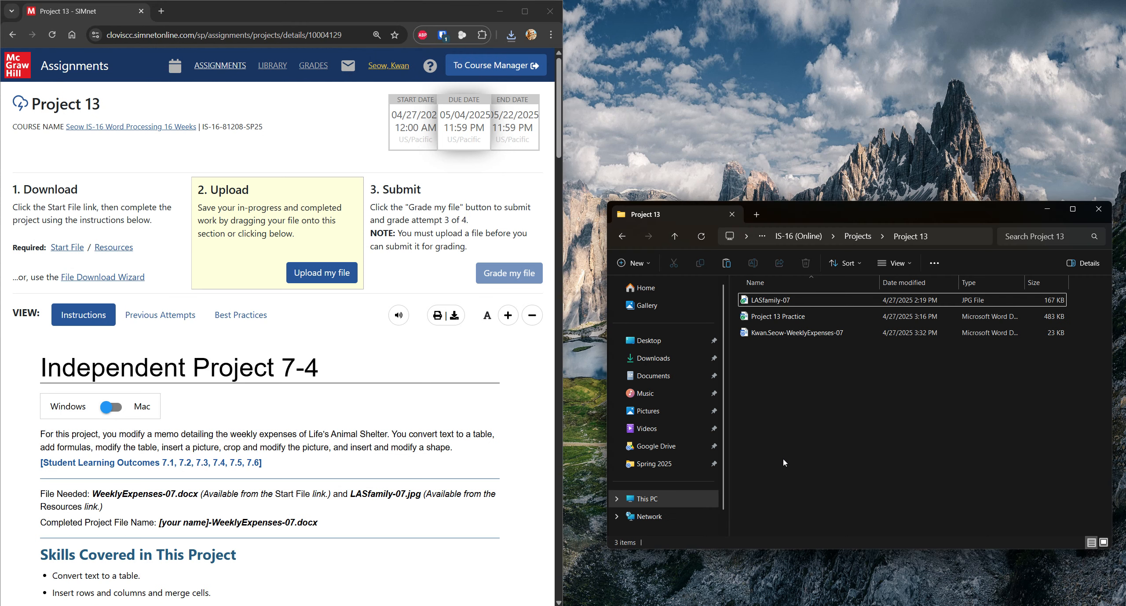
# Step: Open the WeeklyExpenses-07 document in Word with editing enabled and place its window beside the instructions
pyautogui.doubleClick(804, 337)
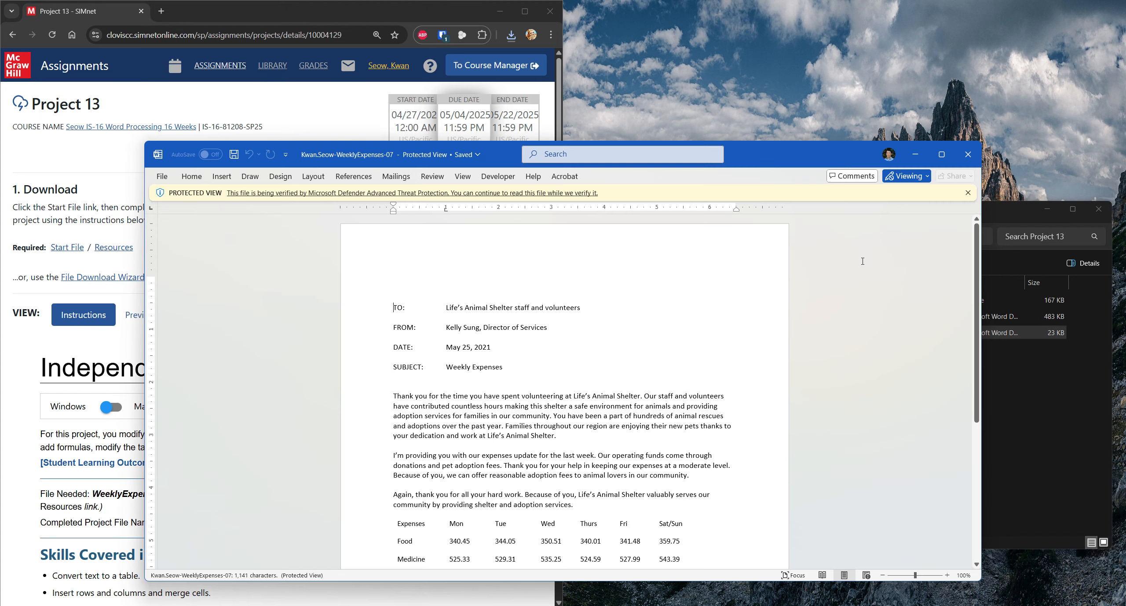
pyautogui.click(606, 195)
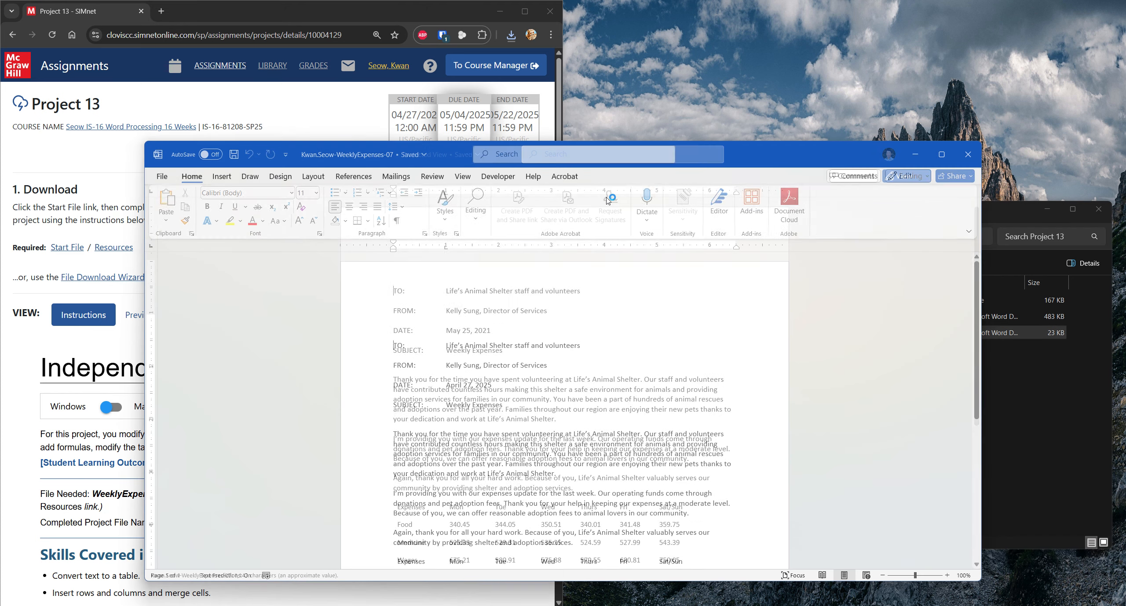
pyautogui.moveTo(693, 153); pyautogui.dragTo(1125, 279)
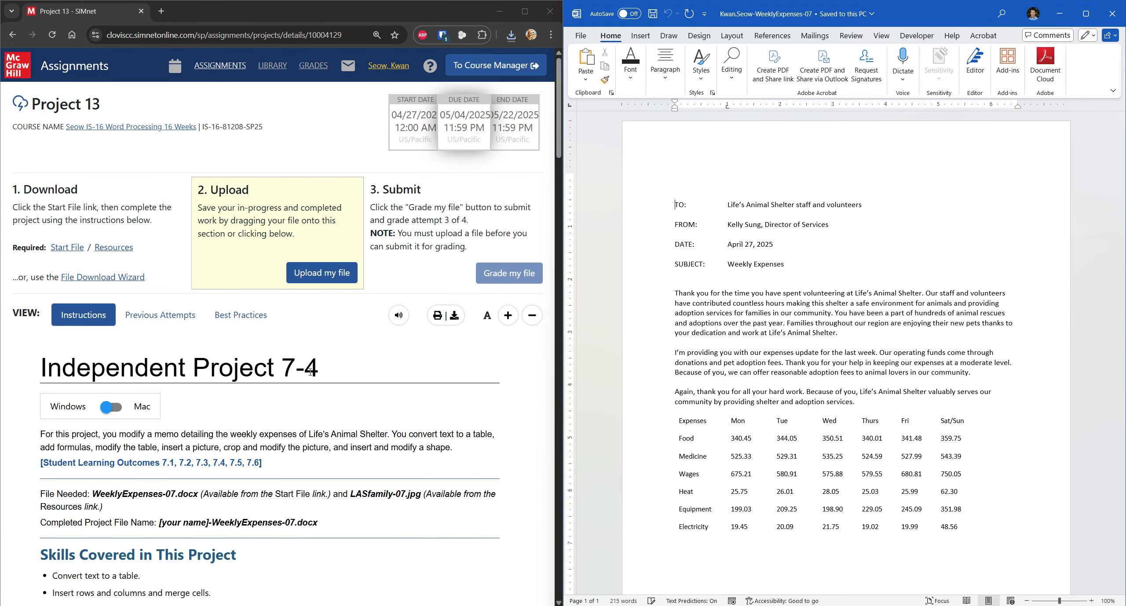
# Step: Mark instructions 1 and 2, about opening and renaming the file, as complete on the project page
pyautogui.scroll(-10, 310, 371)
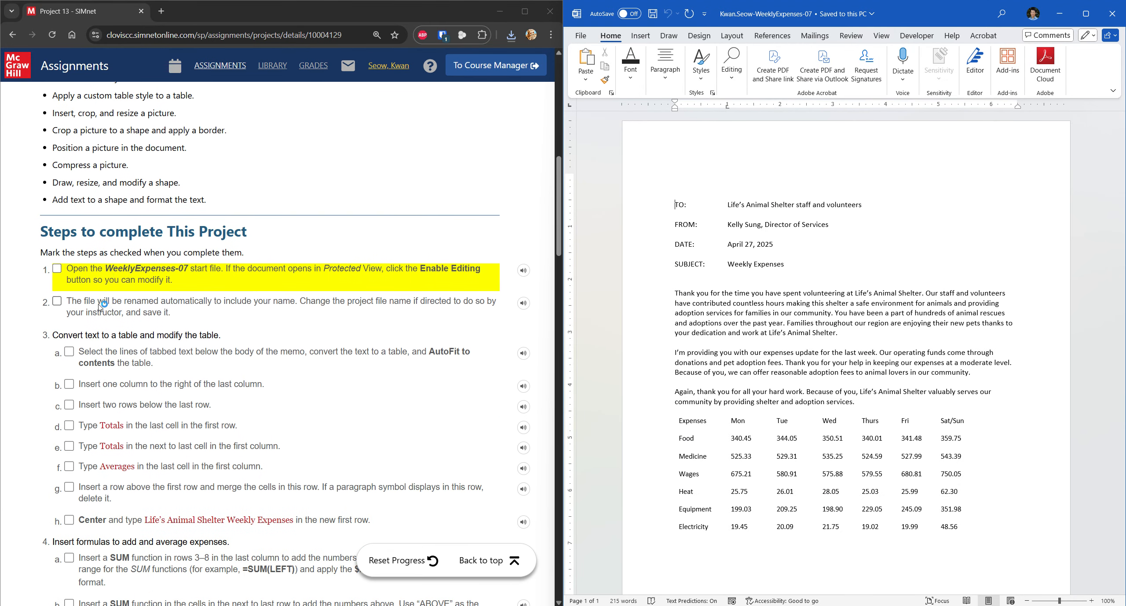
pyautogui.click(108, 270)
pyautogui.click(113, 302)
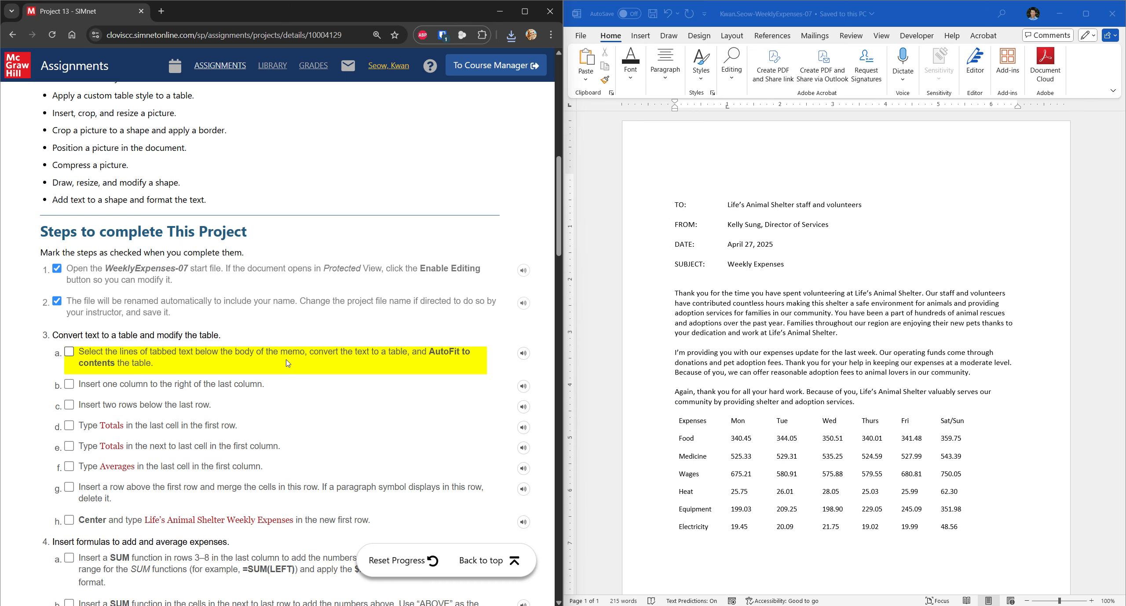
# Step: Select the tabbed lines from Expenses through Electricity in the Word memo and briefly show their formatting marks
pyautogui.scroll(-1, 287, 363)
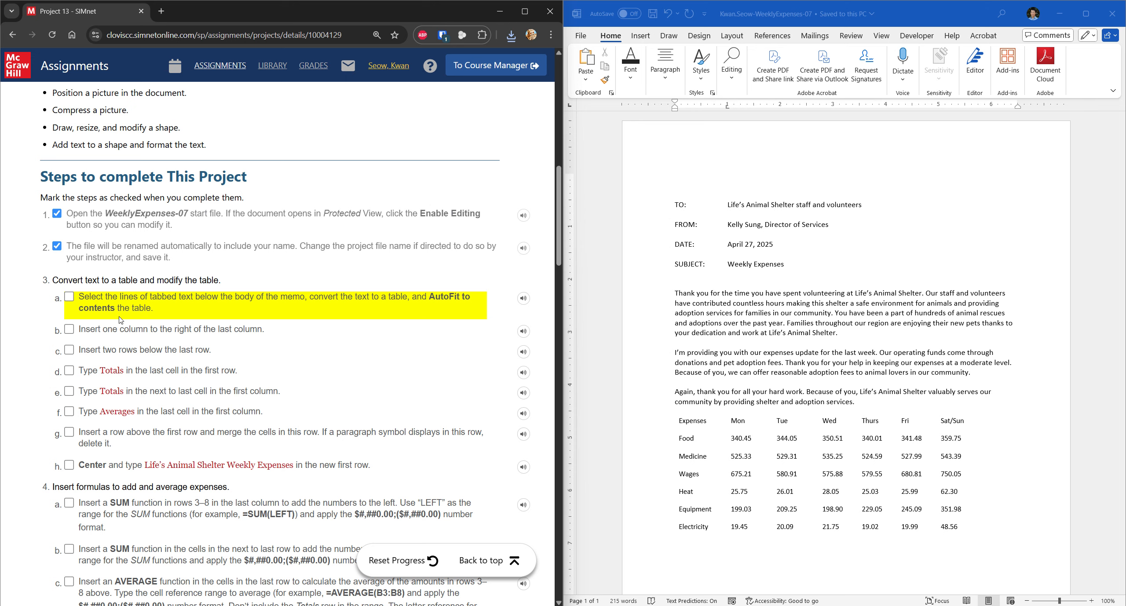
pyautogui.click(652, 420)
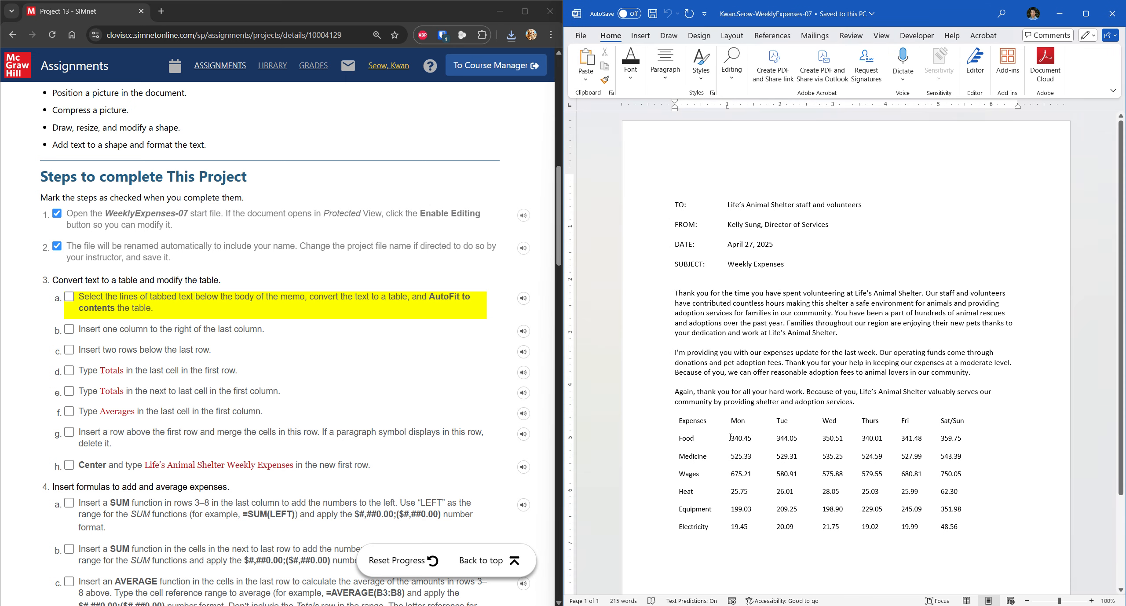
pyautogui.click(679, 420)
pyautogui.moveTo(681, 423); pyautogui.dragTo(967, 527)
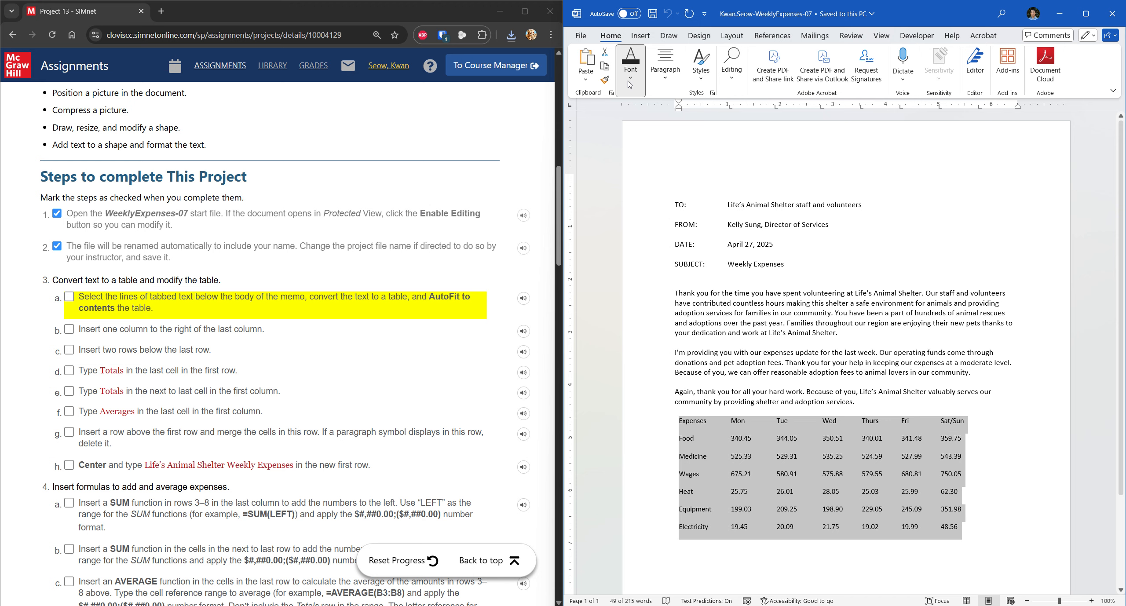
pyautogui.click(665, 69)
pyautogui.click(770, 109)
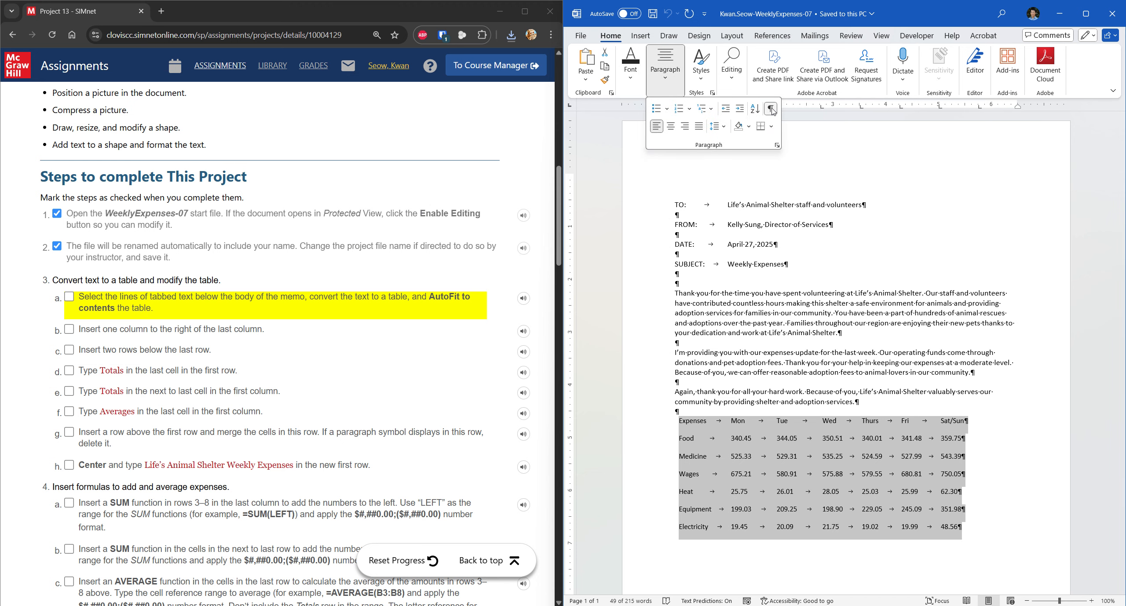
pyautogui.click(771, 109)
# Step: Convert the selected lines to a seven-column table separated at tabs with AutoFit to contents, and check off instruction 3a
pyautogui.click(647, 38)
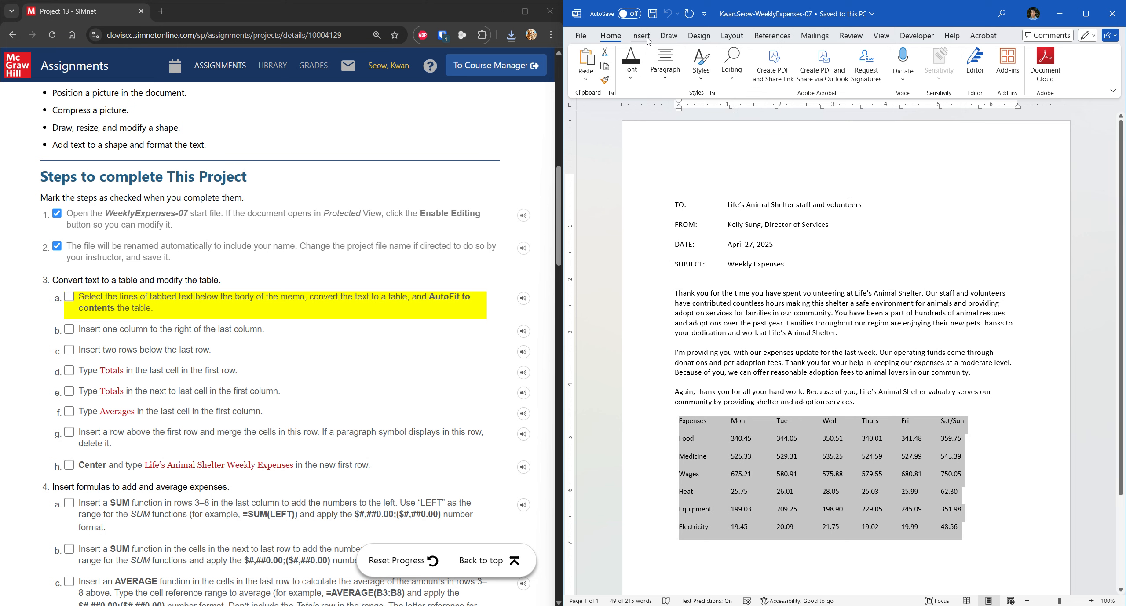
pyautogui.click(647, 38)
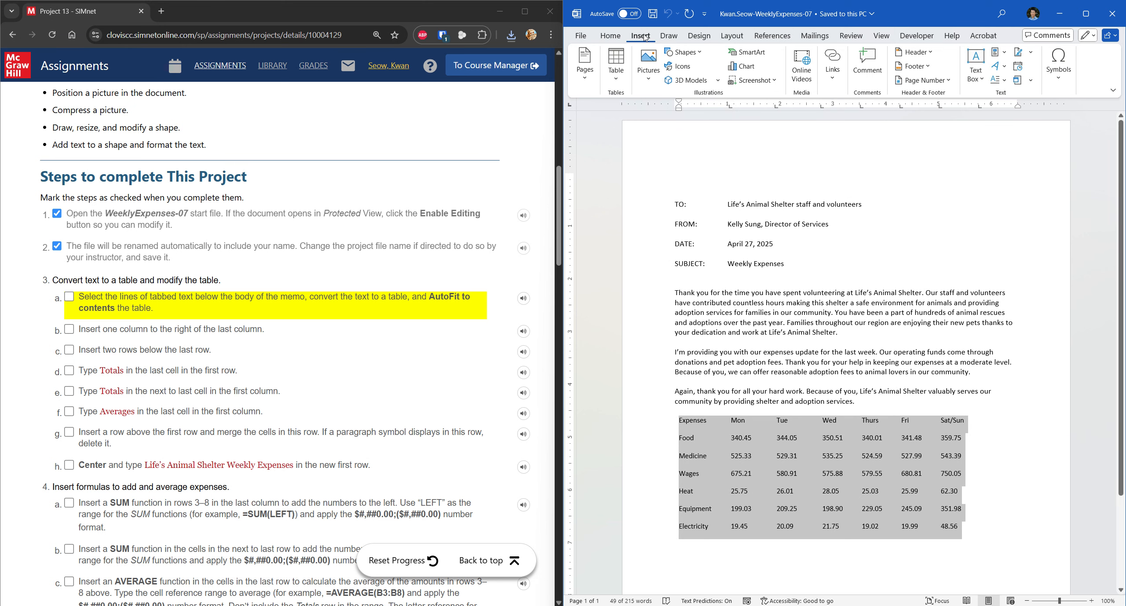
pyautogui.click(616, 80)
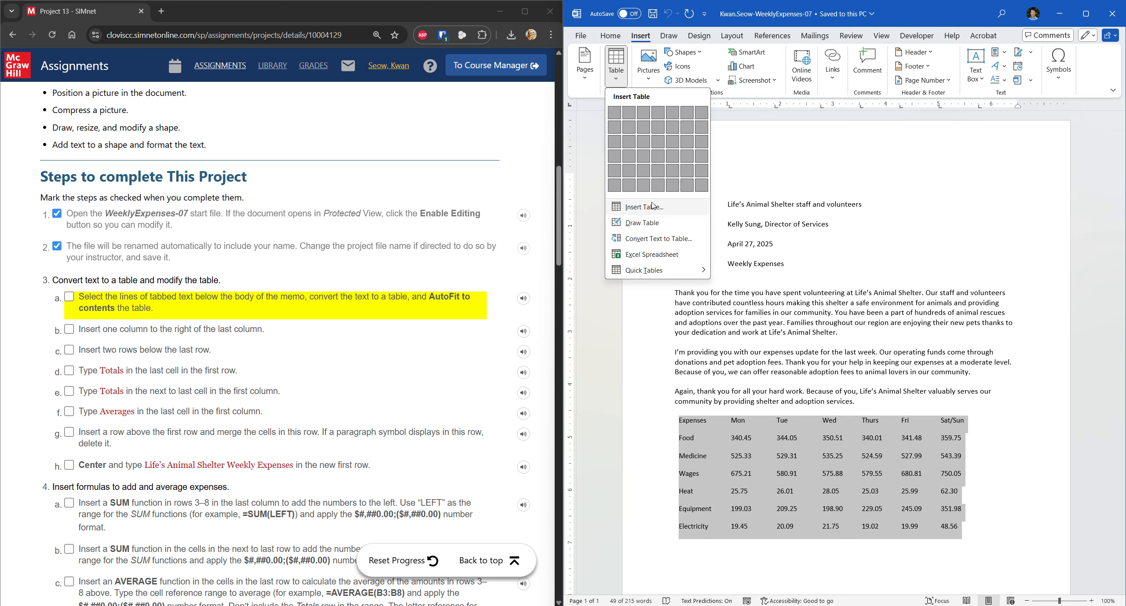
pyautogui.click(649, 241)
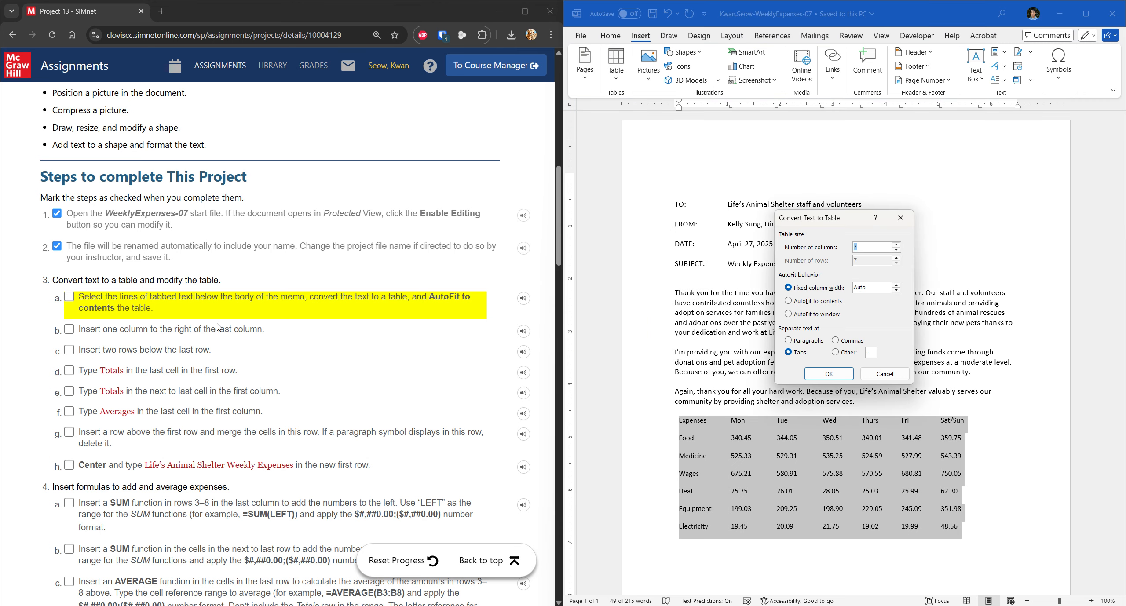
pyautogui.click(813, 302)
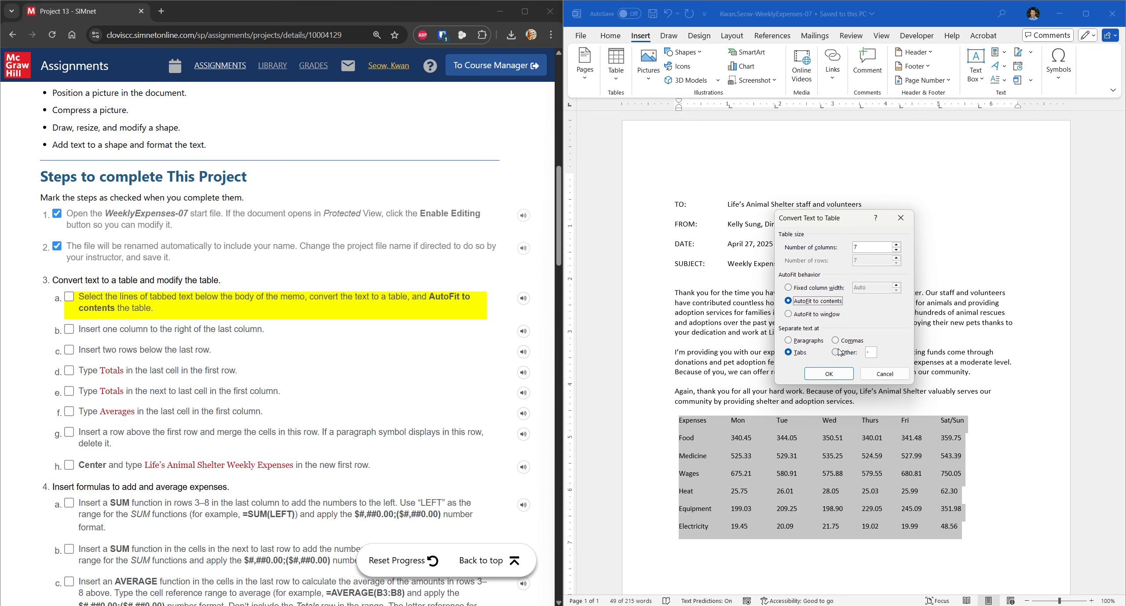
pyautogui.click(828, 374)
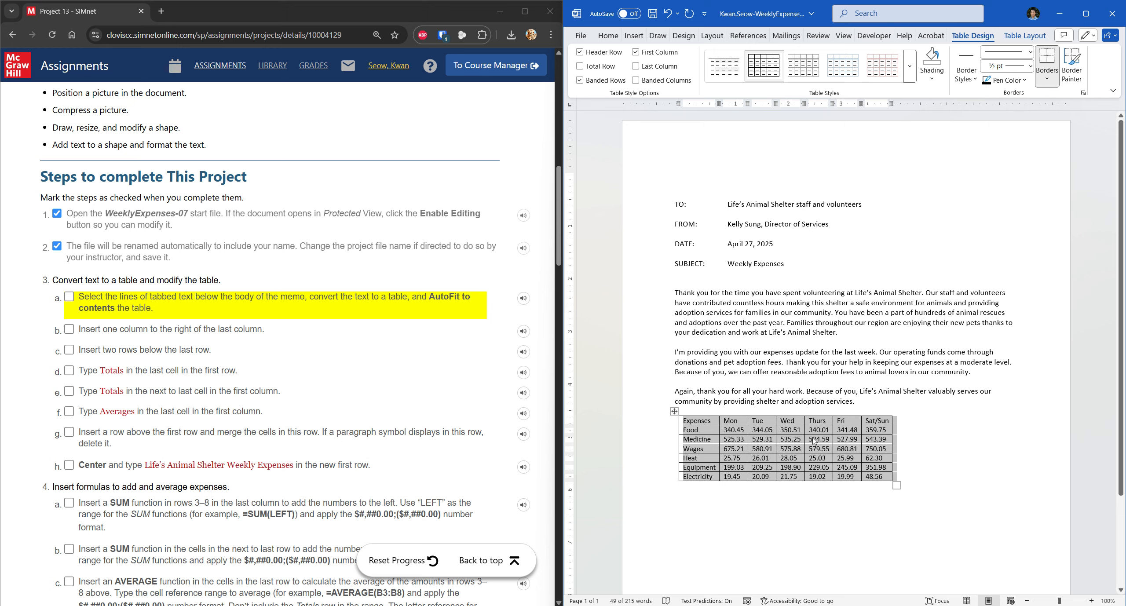
pyautogui.click(141, 300)
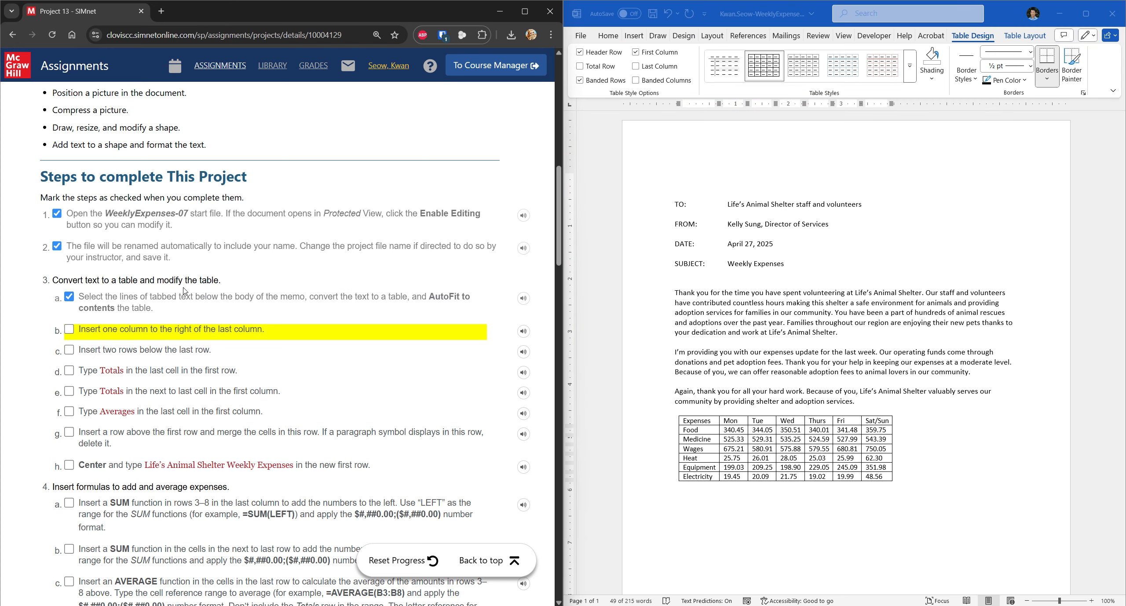
# Step: Insert one column to the right of the table's Sat/Sun column and check off instruction 3b
pyautogui.click(882, 414)
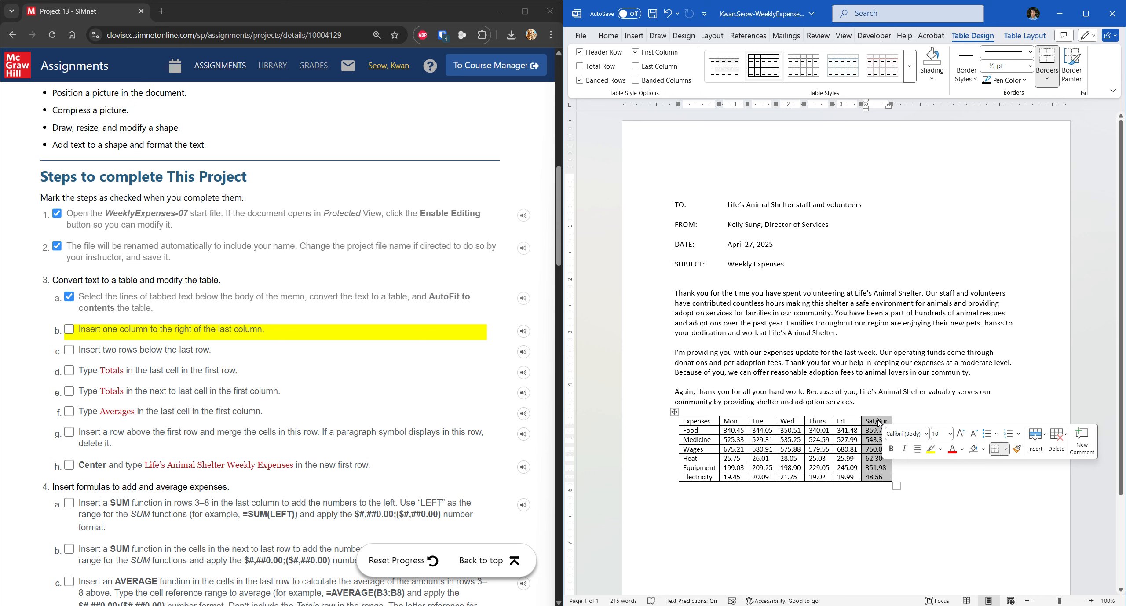
pyautogui.click(1040, 448)
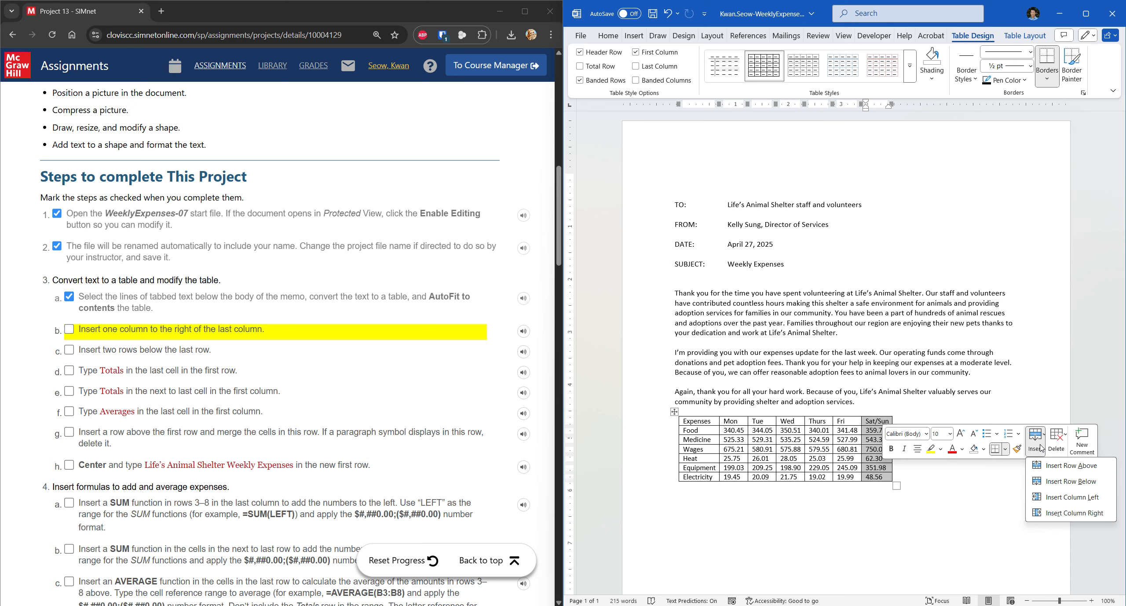
pyautogui.click(1073, 513)
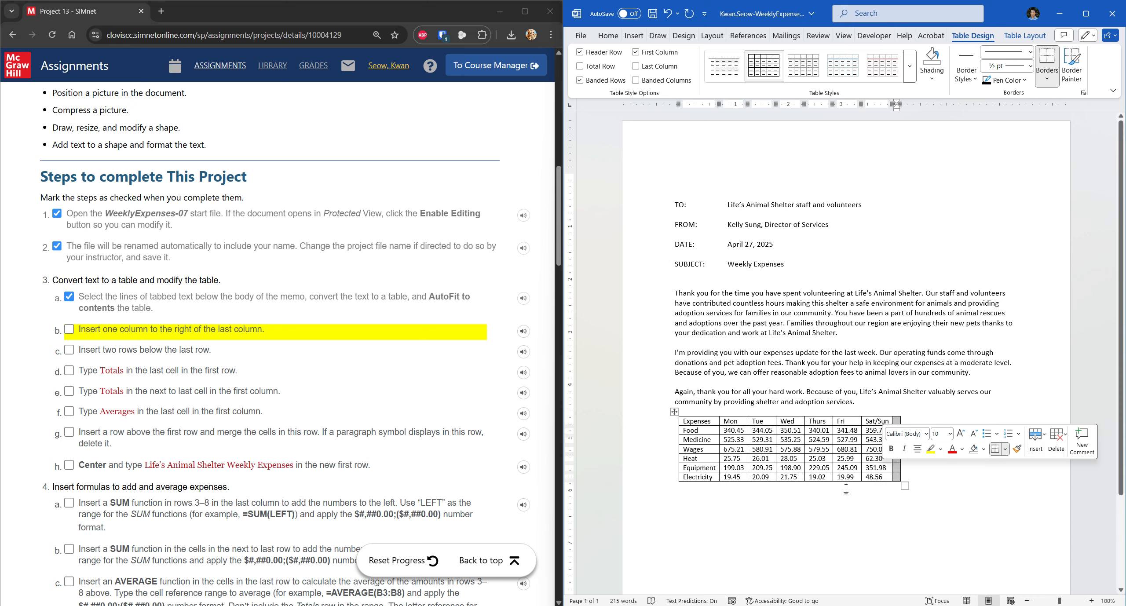
pyautogui.click(200, 333)
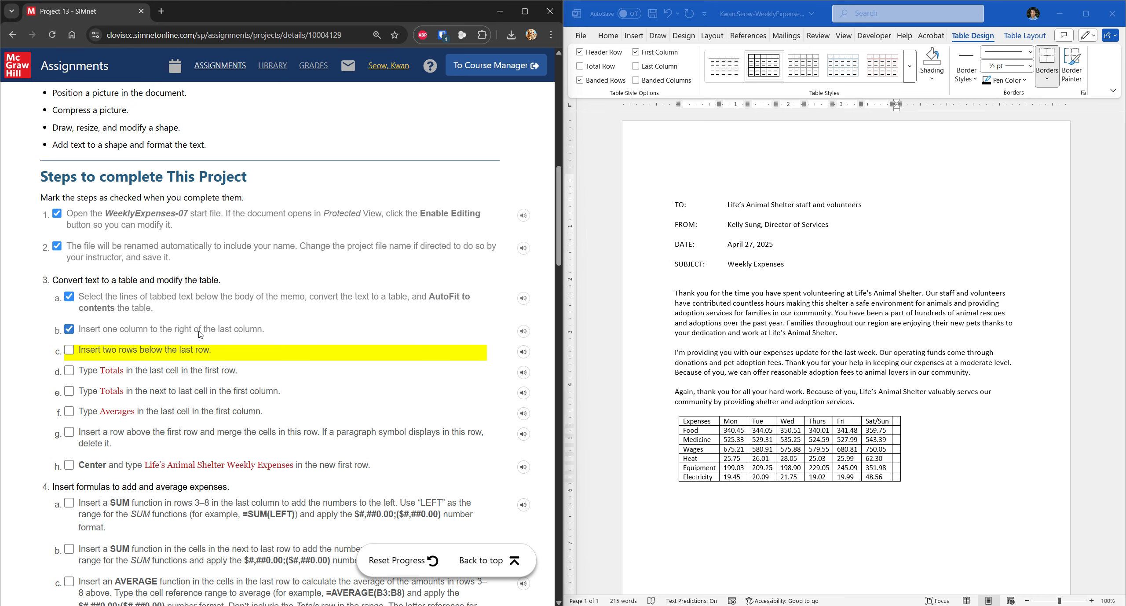
# Step: Insert two rows below the table's Electricity row and check off instruction 3c
pyautogui.scroll(-1, 200, 334)
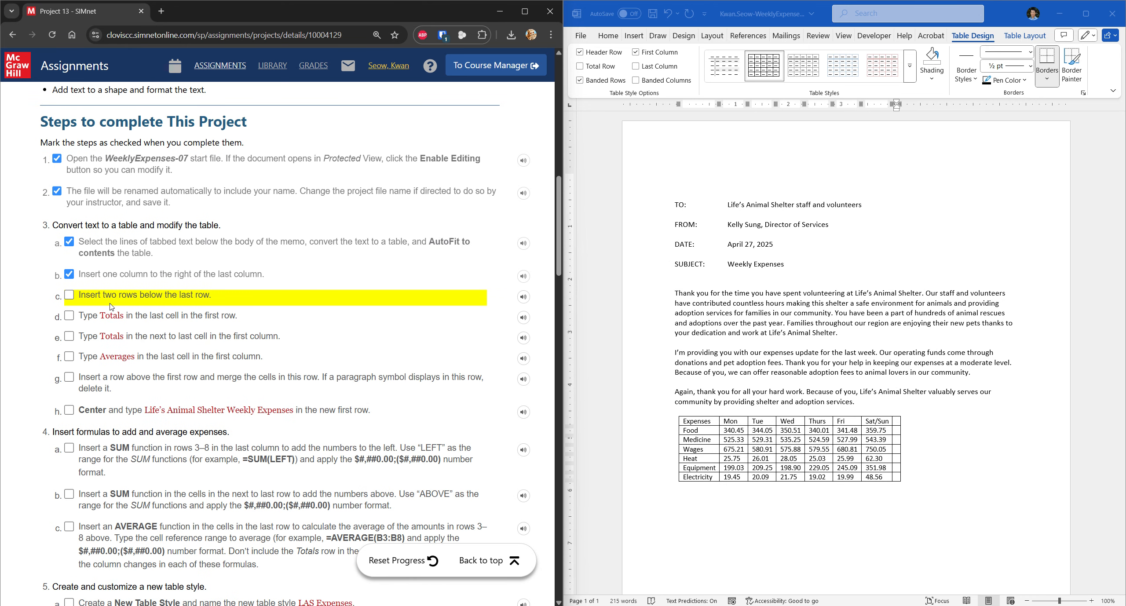
pyautogui.click(680, 476)
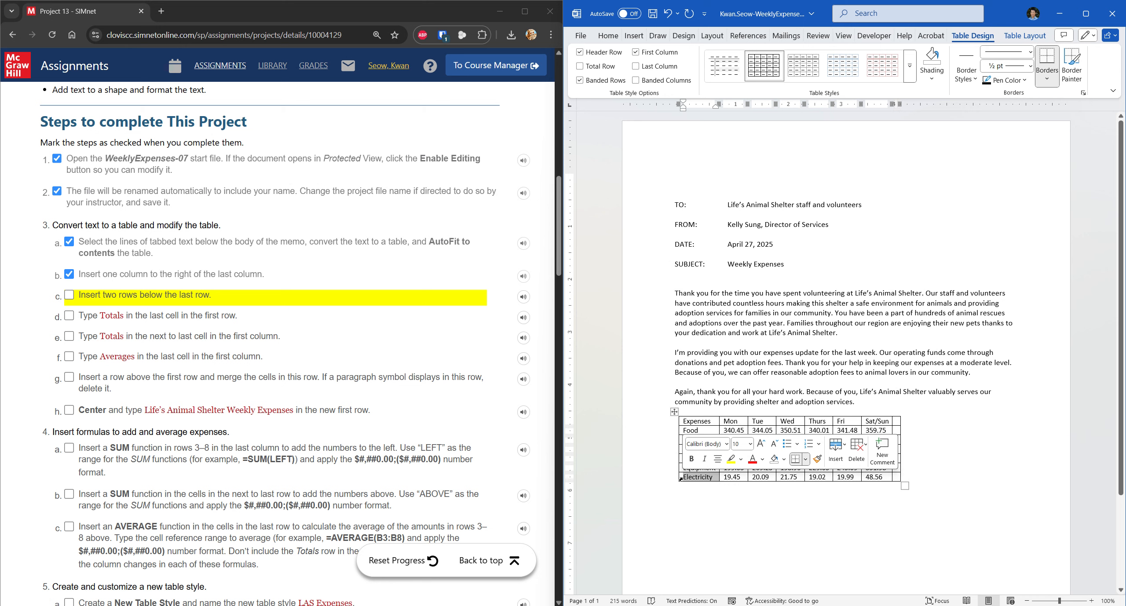
pyautogui.click(836, 457)
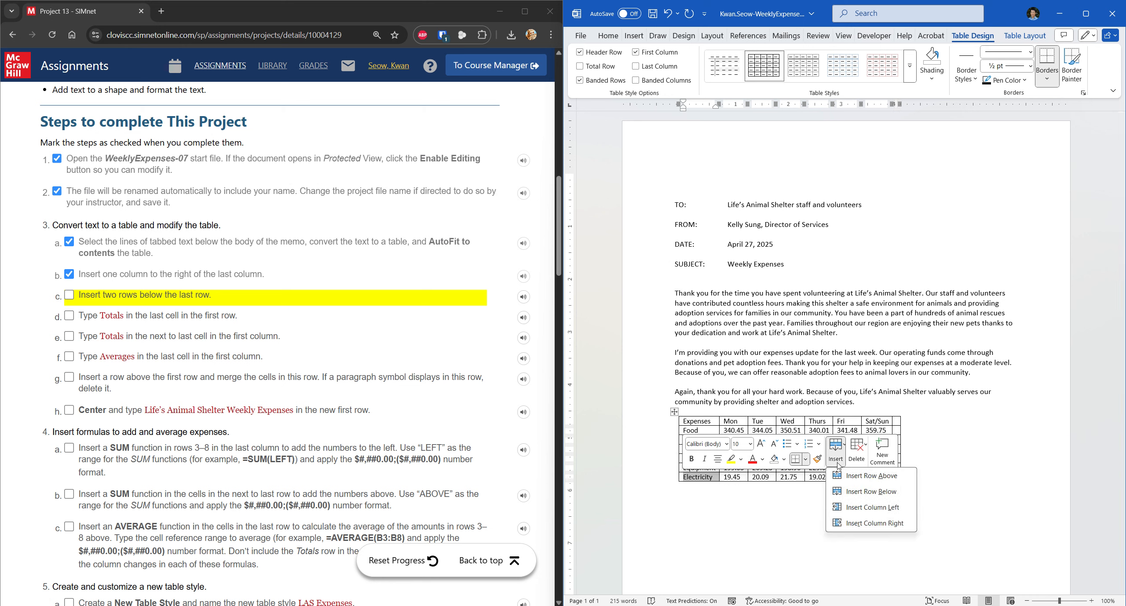
pyautogui.click(855, 493)
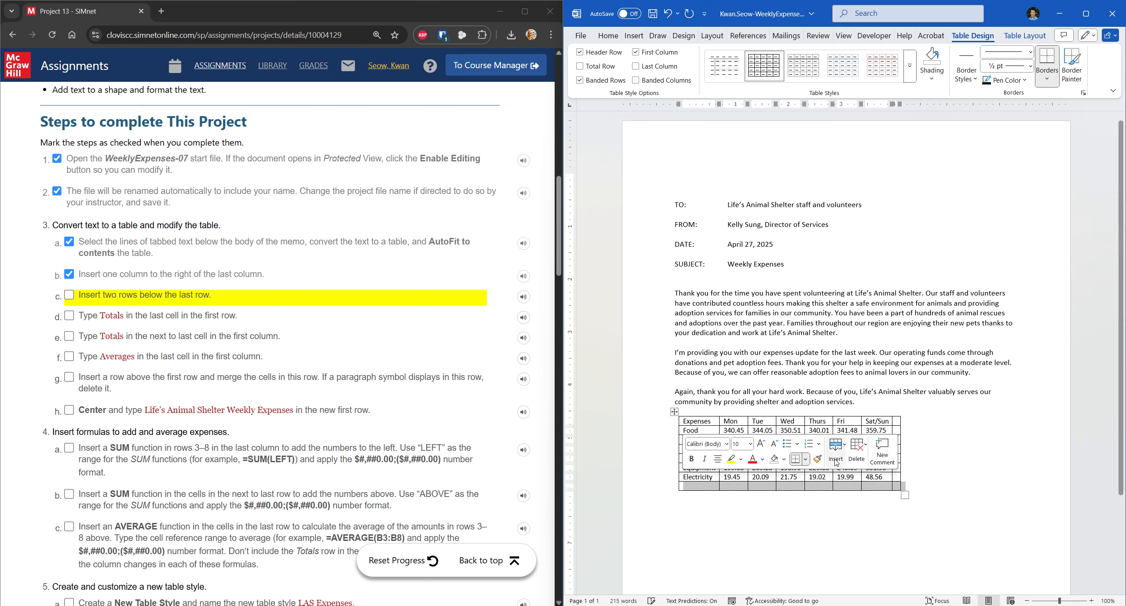
pyautogui.click(836, 453)
pyautogui.click(860, 493)
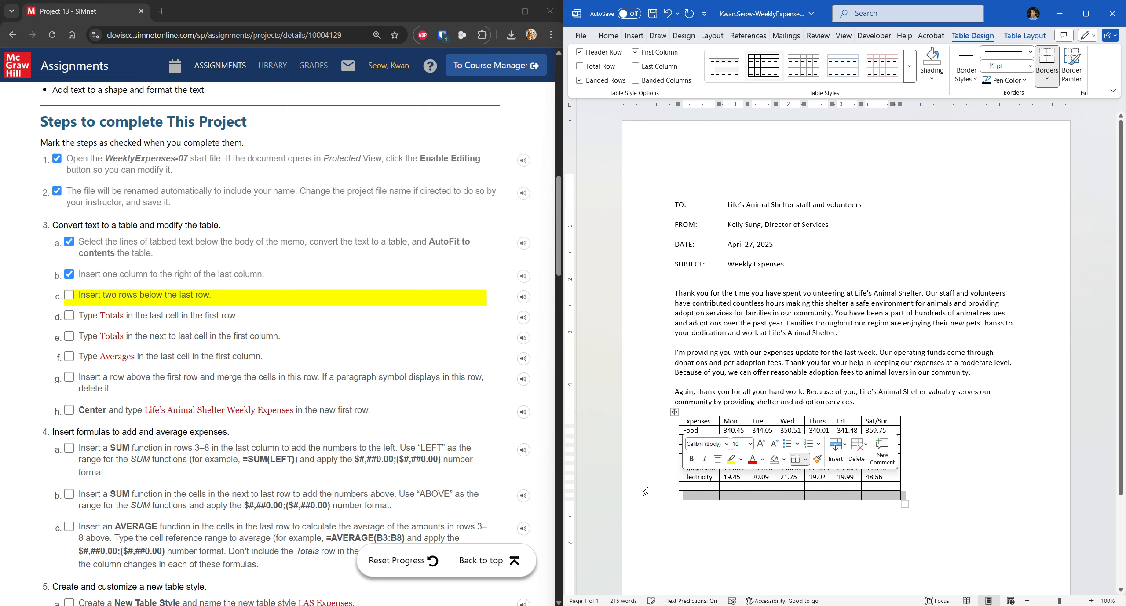
pyautogui.click(181, 295)
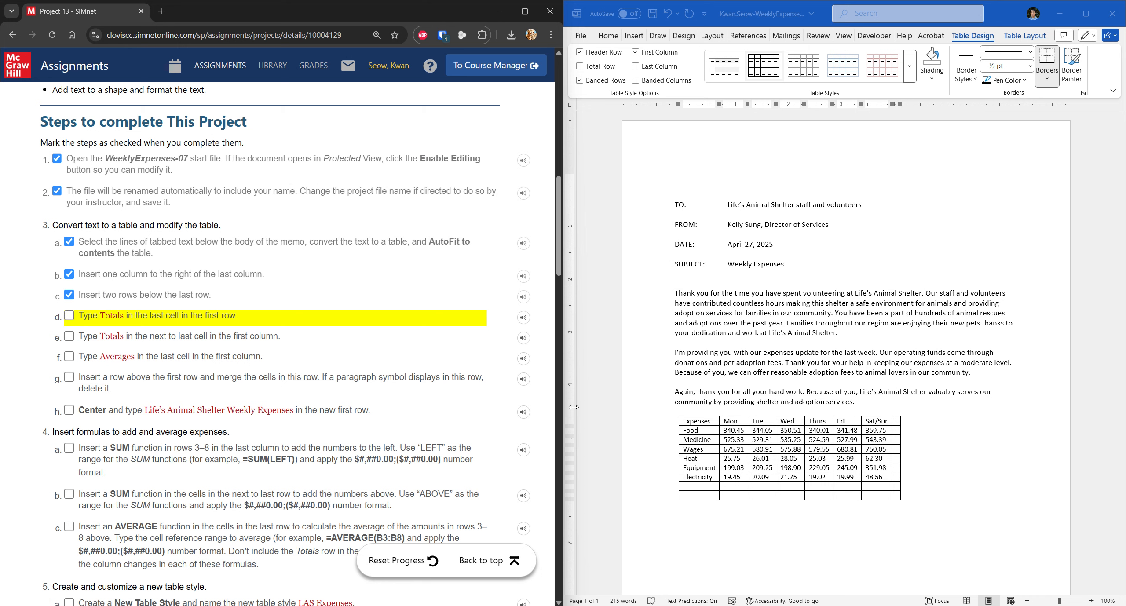
# Step: Enter Totals in the next-to-last cell of the table's first column and check off instruction 3d
pyautogui.click(694, 490)
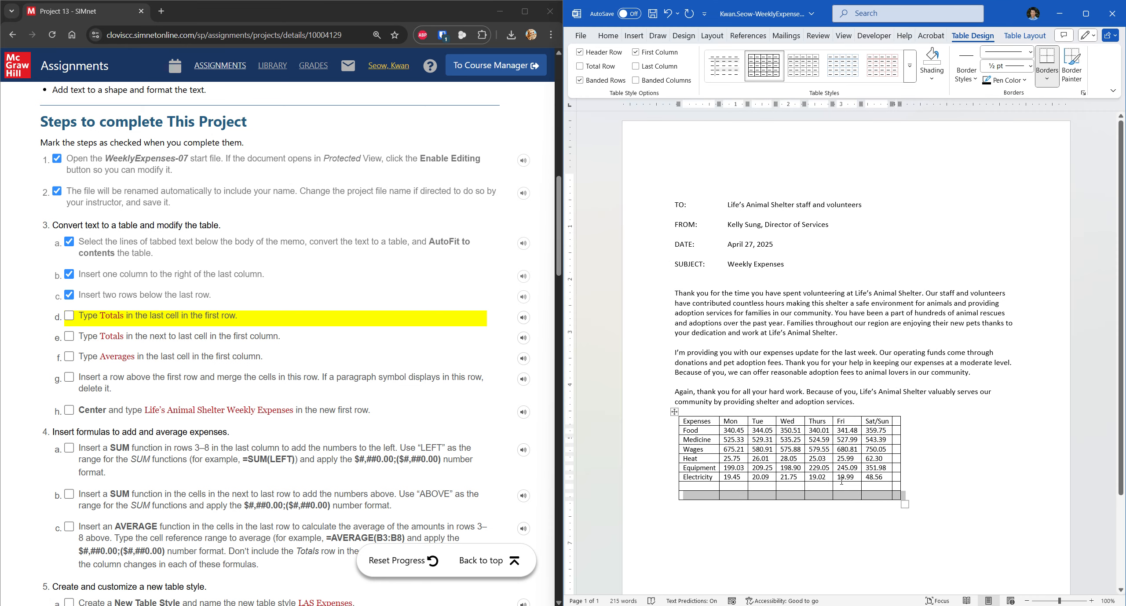
pyautogui.click(696, 486)
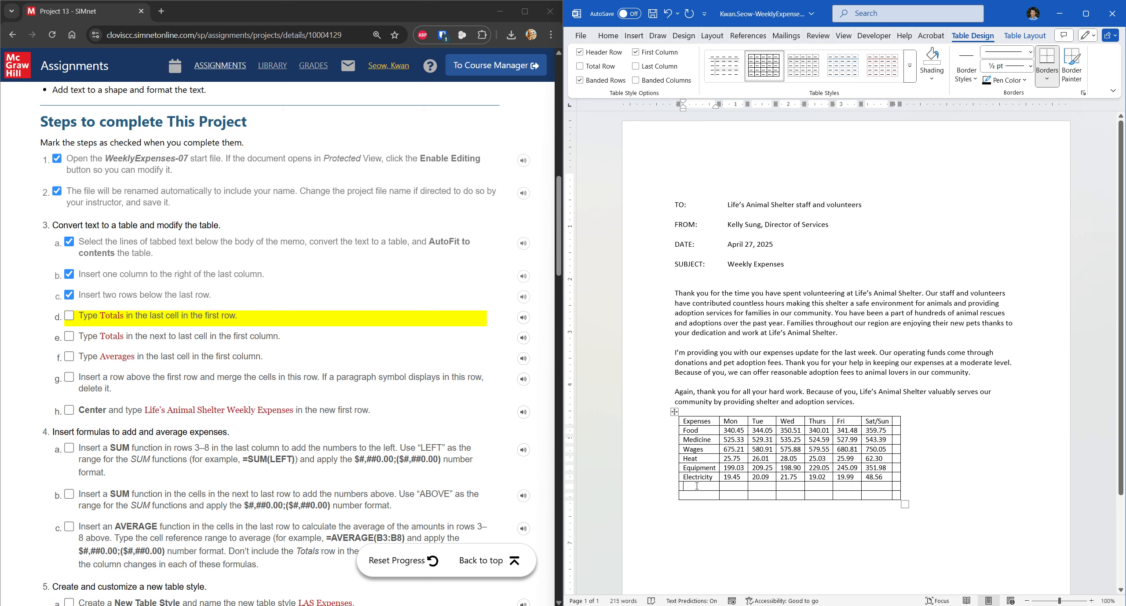
pyautogui.write('Totals')
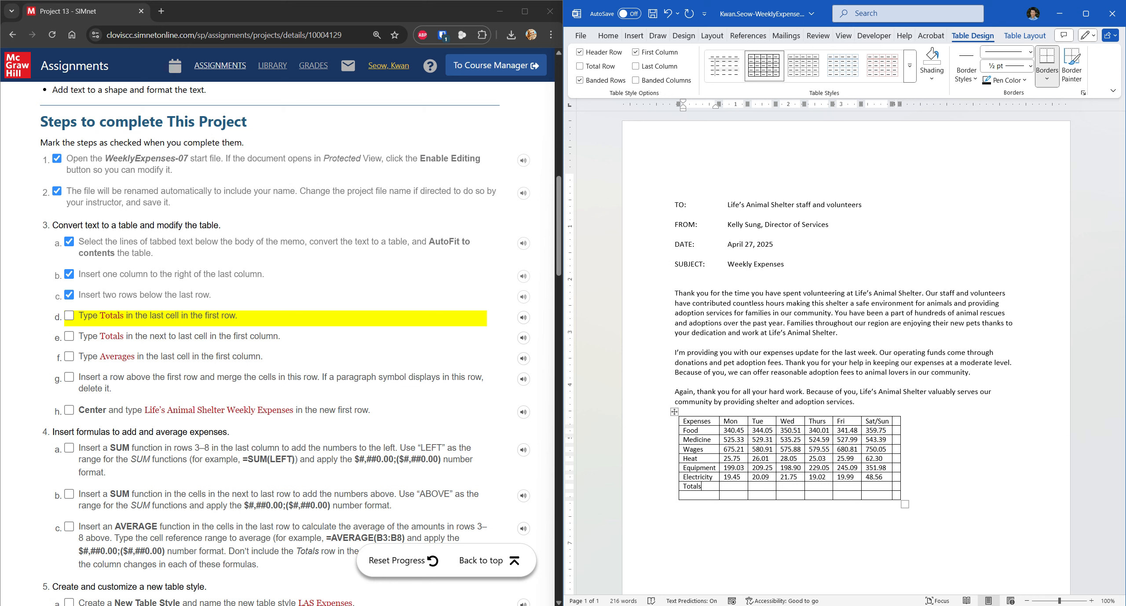
pyautogui.click(226, 317)
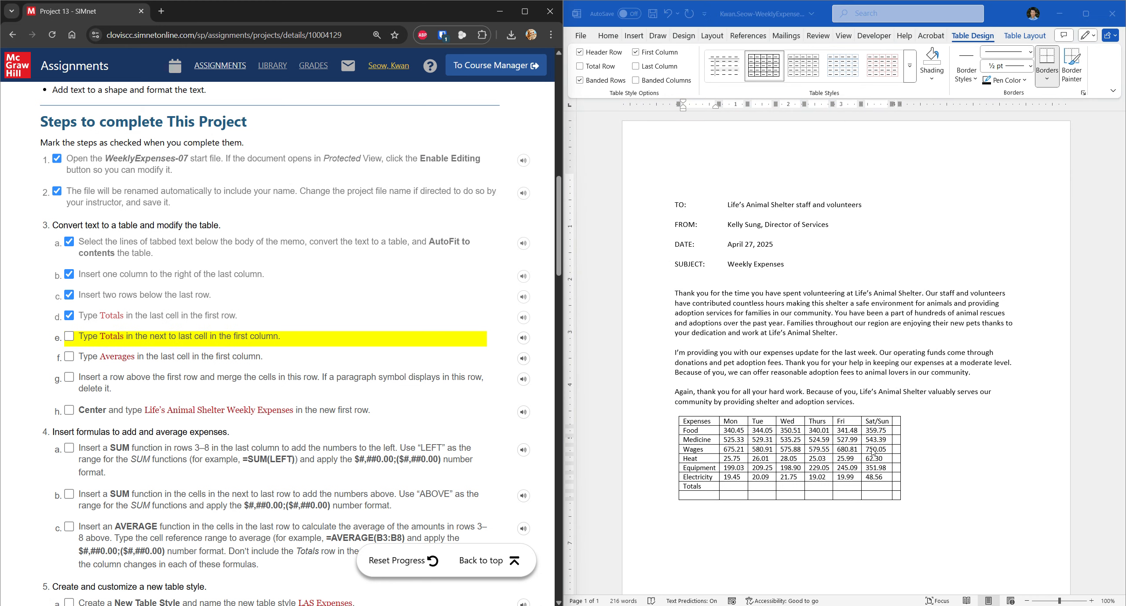
# Step: Enter Totals in the last cell of the table's first row and check off instruction 3e
pyautogui.click(896, 422)
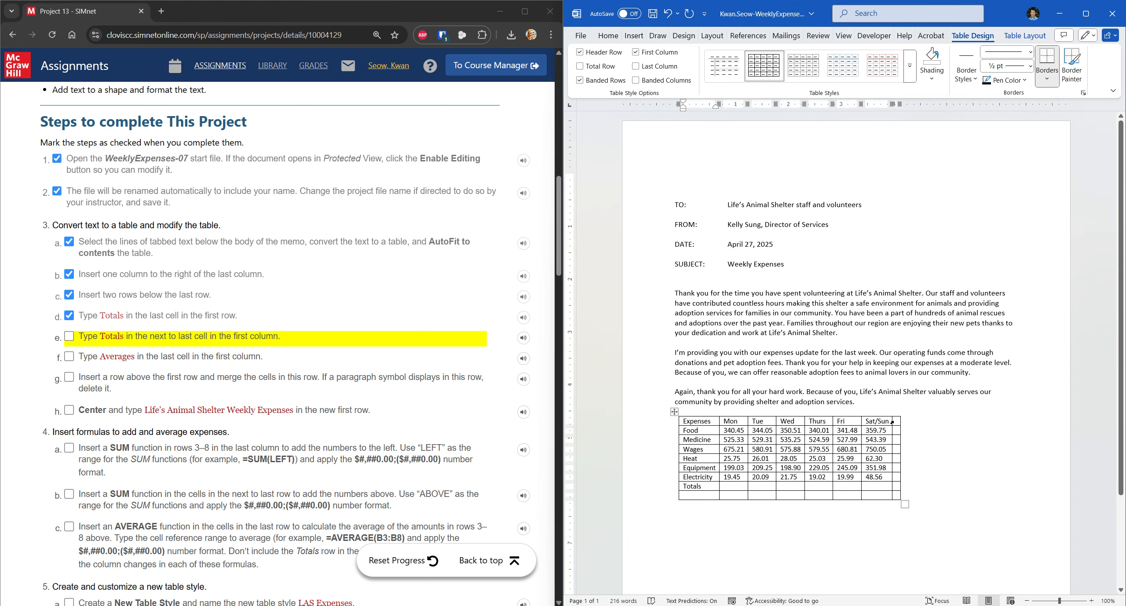
pyautogui.click(892, 421)
pyautogui.write('Totals')
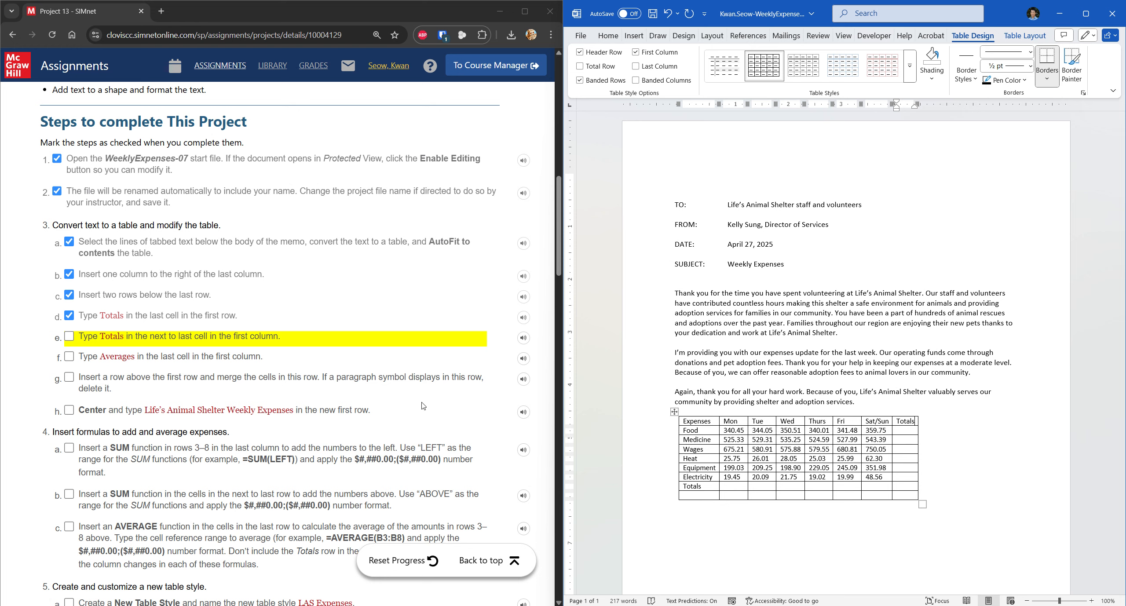
pyautogui.click(215, 338)
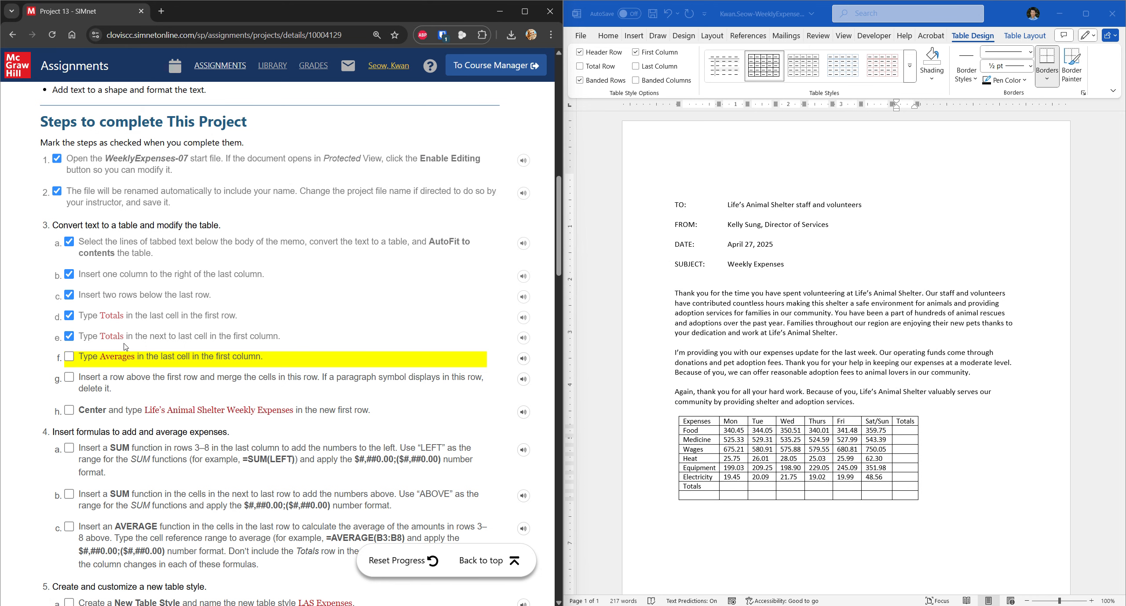
# Step: Enter Averages in the last cell of the table's first column and check off instruction 3f
pyautogui.scroll(-20, 343, 415)
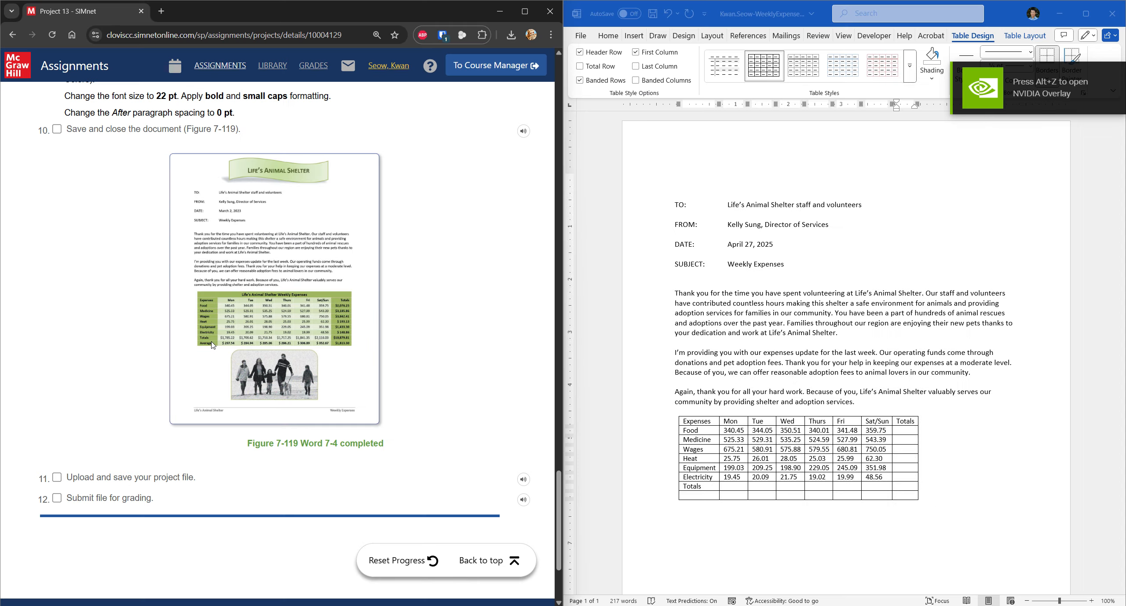
pyautogui.click(481, 560)
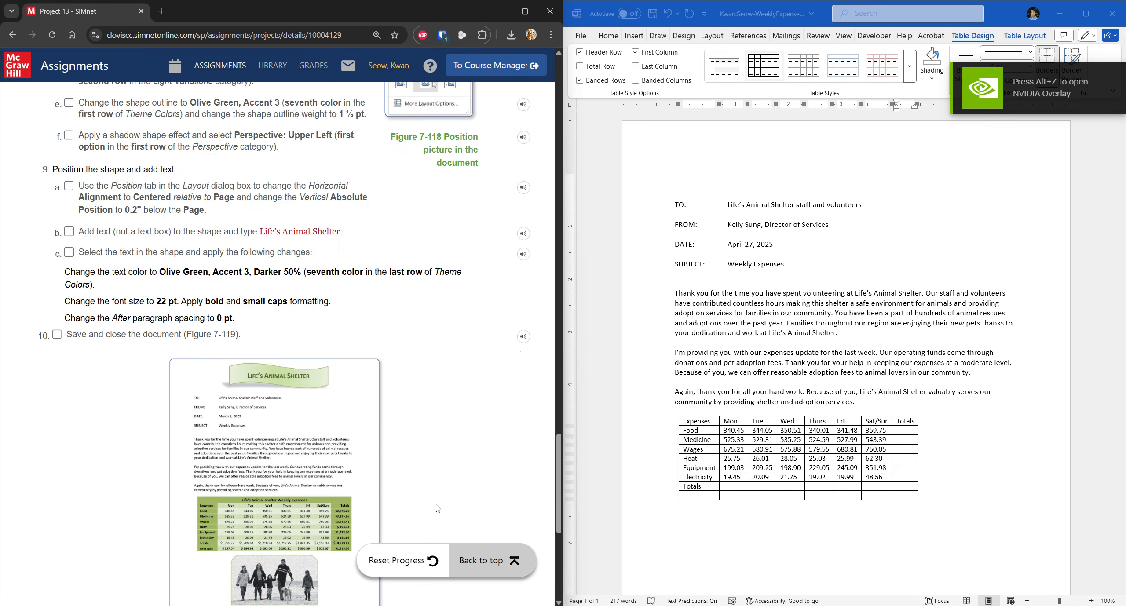
pyautogui.scroll(-5, 333, 447)
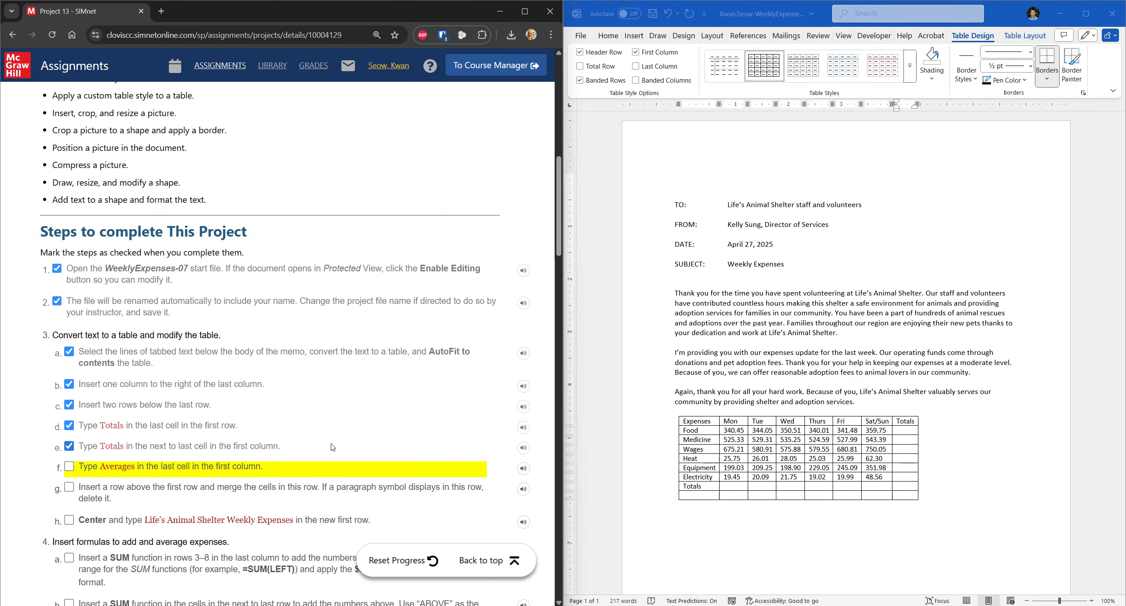
pyautogui.scroll(-1, 374, 456)
pyautogui.click(700, 495)
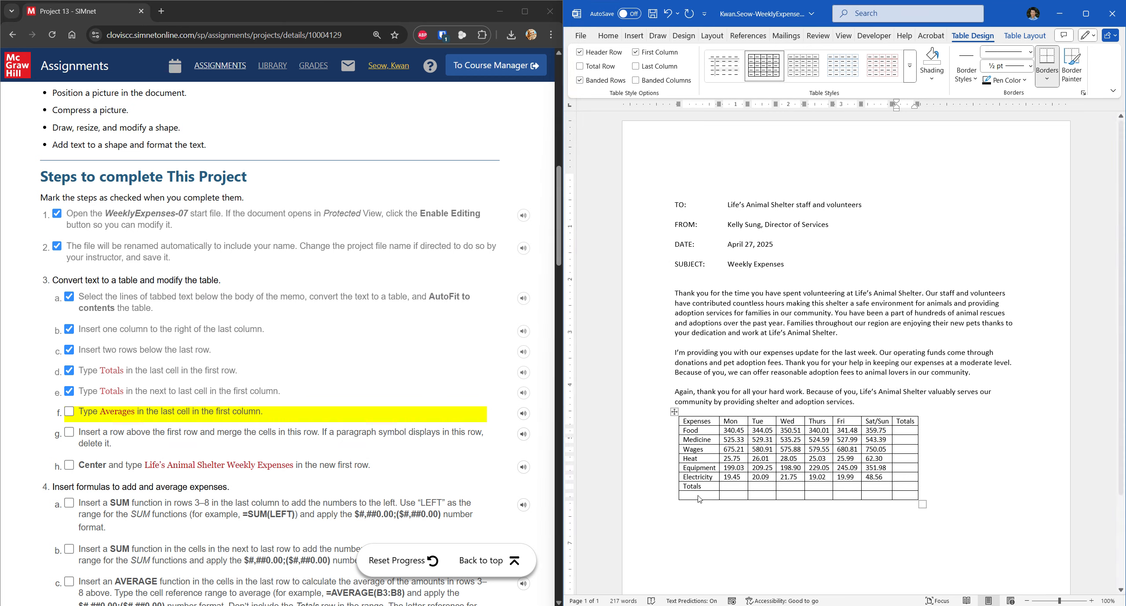
pyautogui.write('Averages')
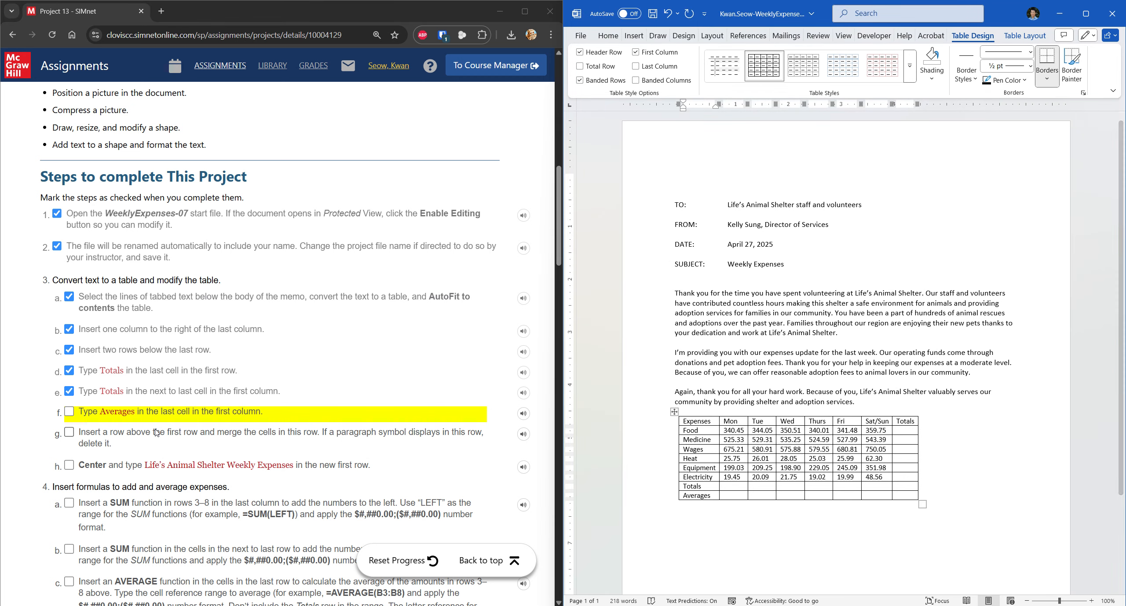
pyautogui.click(151, 412)
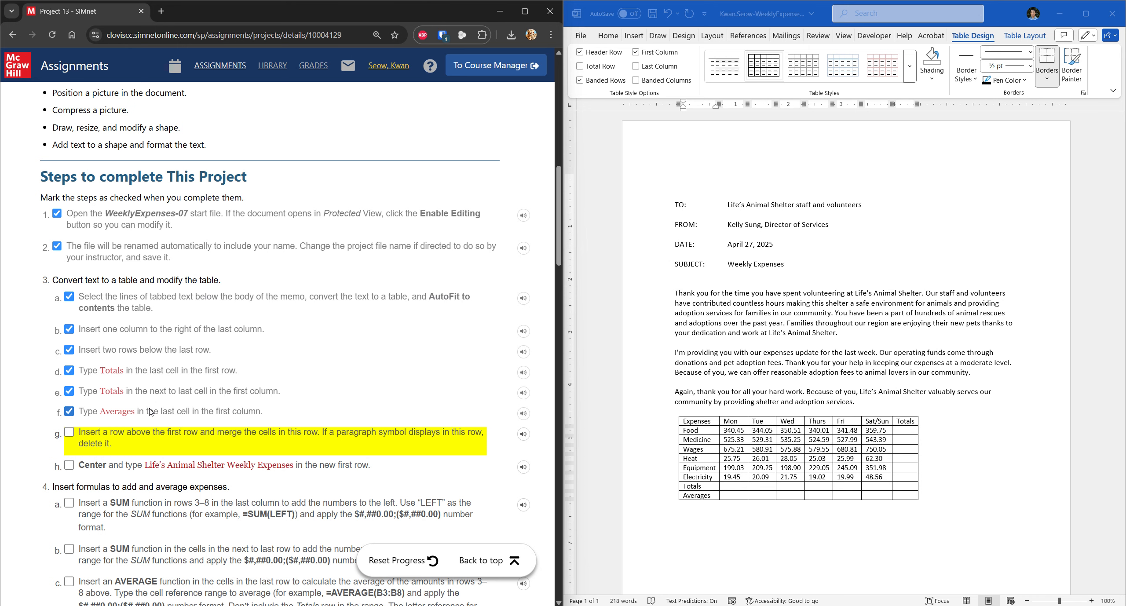
# Step: Insert a new row above the table's Expenses header row
pyautogui.scroll(-1, 151, 412)
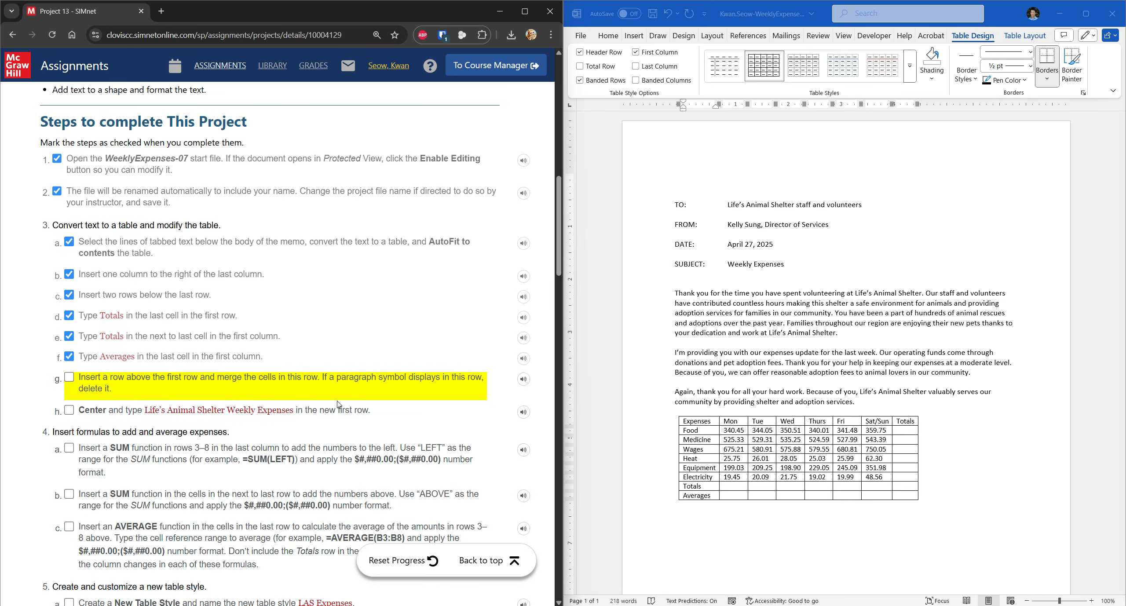
pyautogui.click(702, 421)
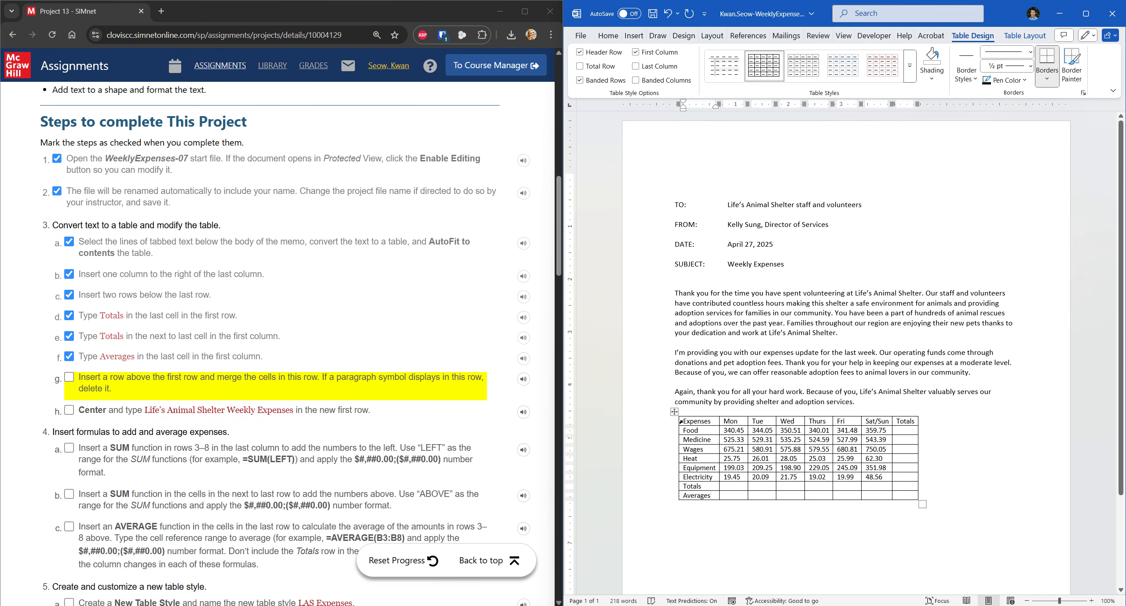
pyautogui.click(680, 422)
pyautogui.click(836, 457)
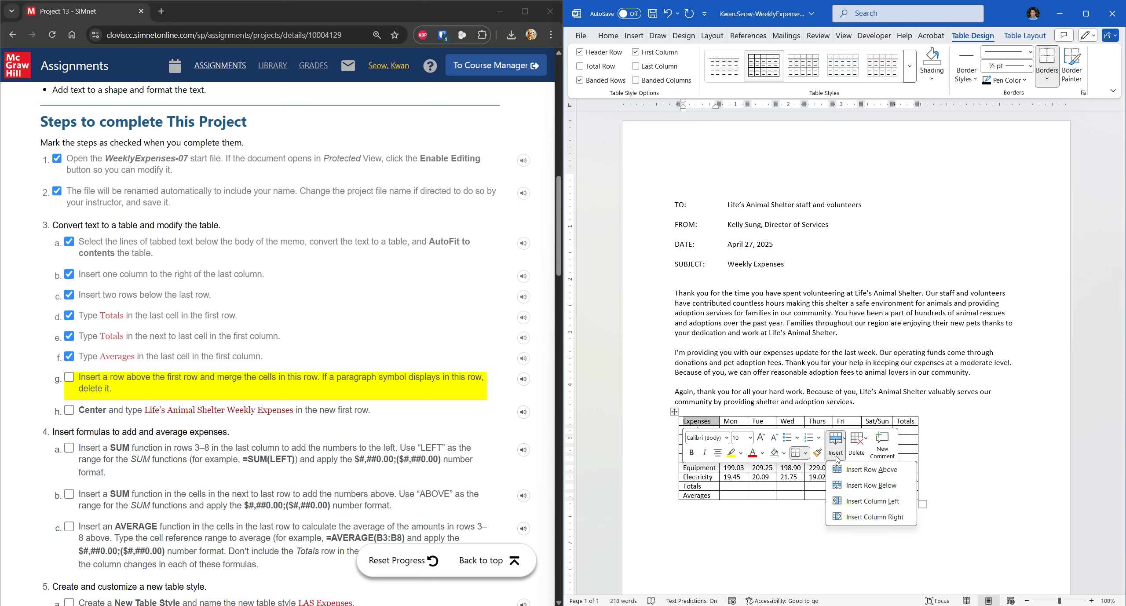
pyautogui.click(851, 467)
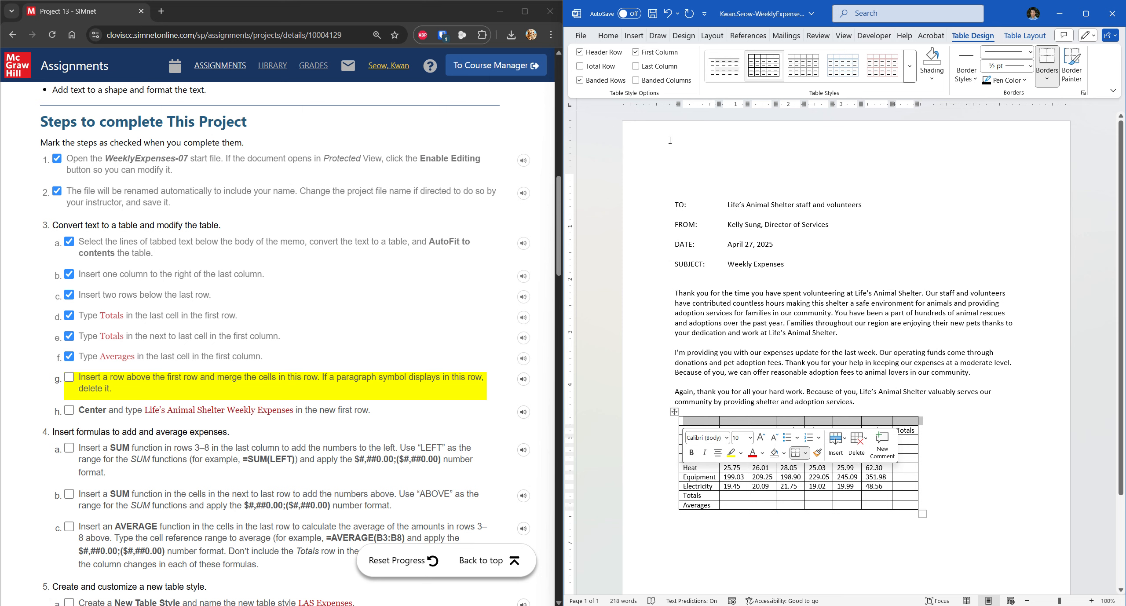
# Step: Merge all cells of the new first table row and check off instruction 3g
pyautogui.click(712, 36)
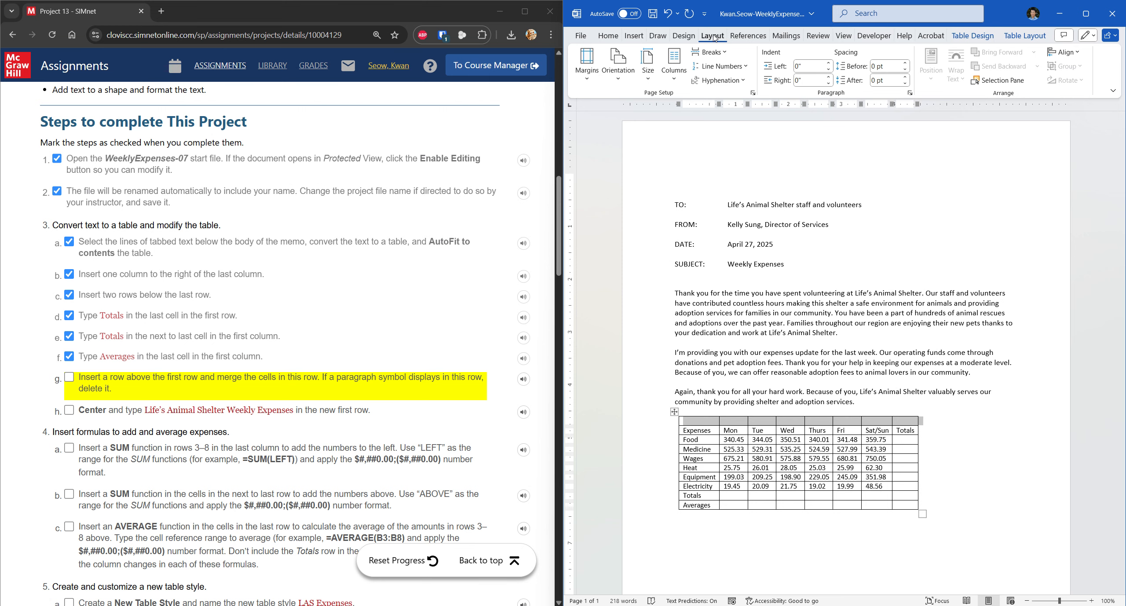
pyautogui.click(980, 40)
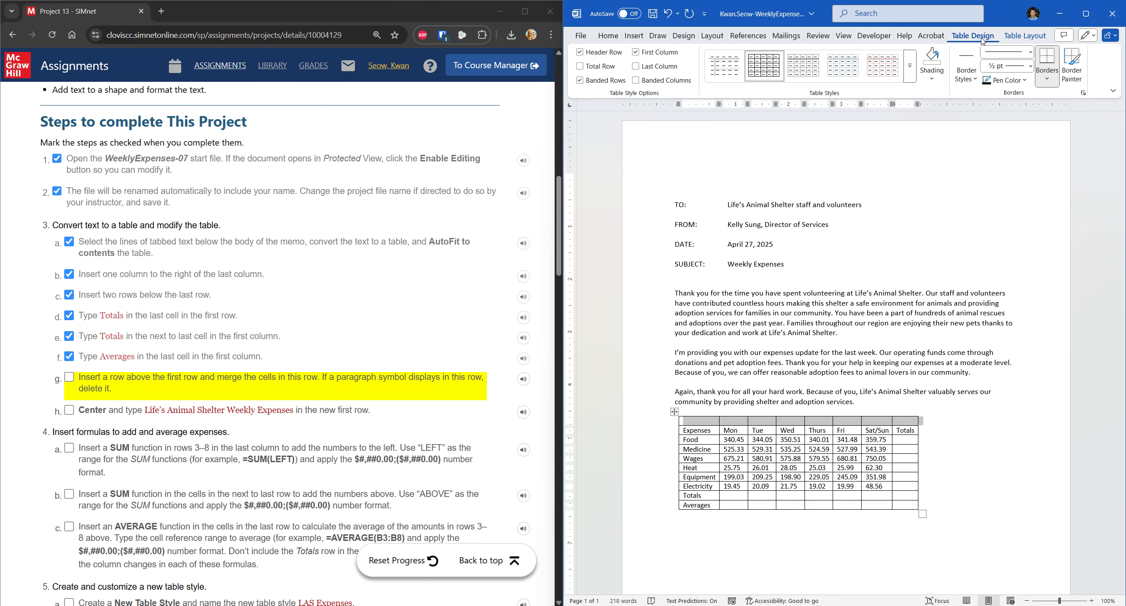
pyautogui.click(1025, 36)
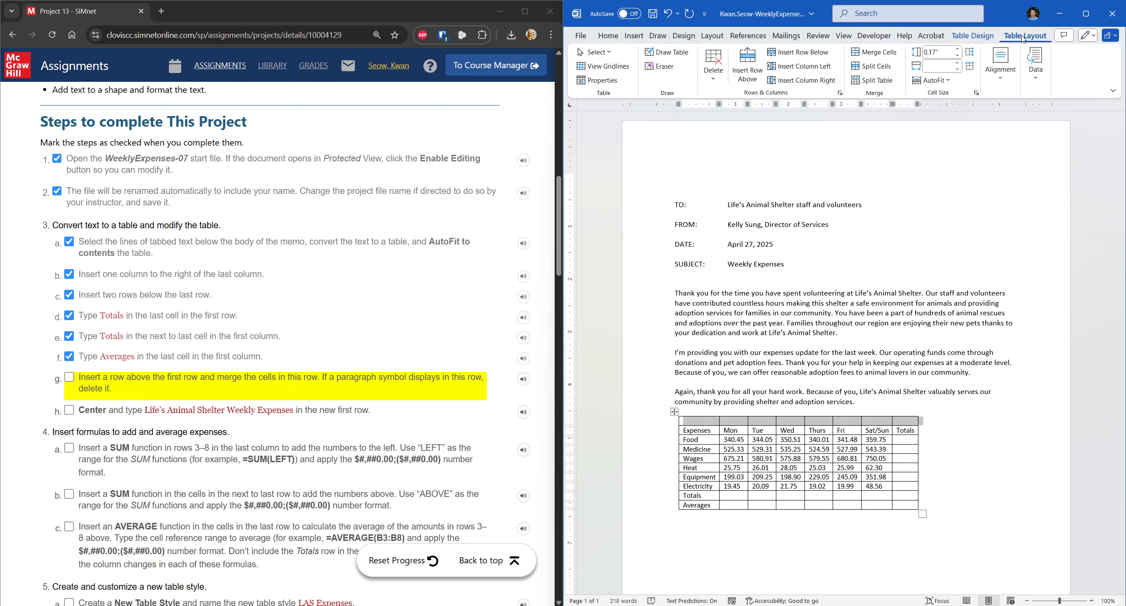
pyautogui.click(885, 57)
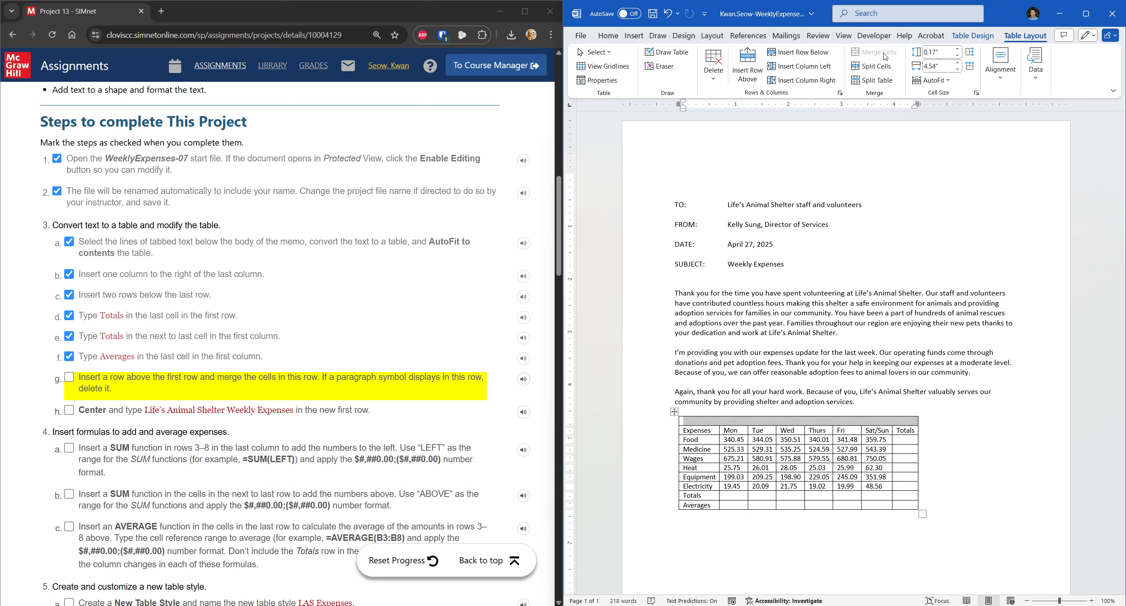
pyautogui.click(69, 377)
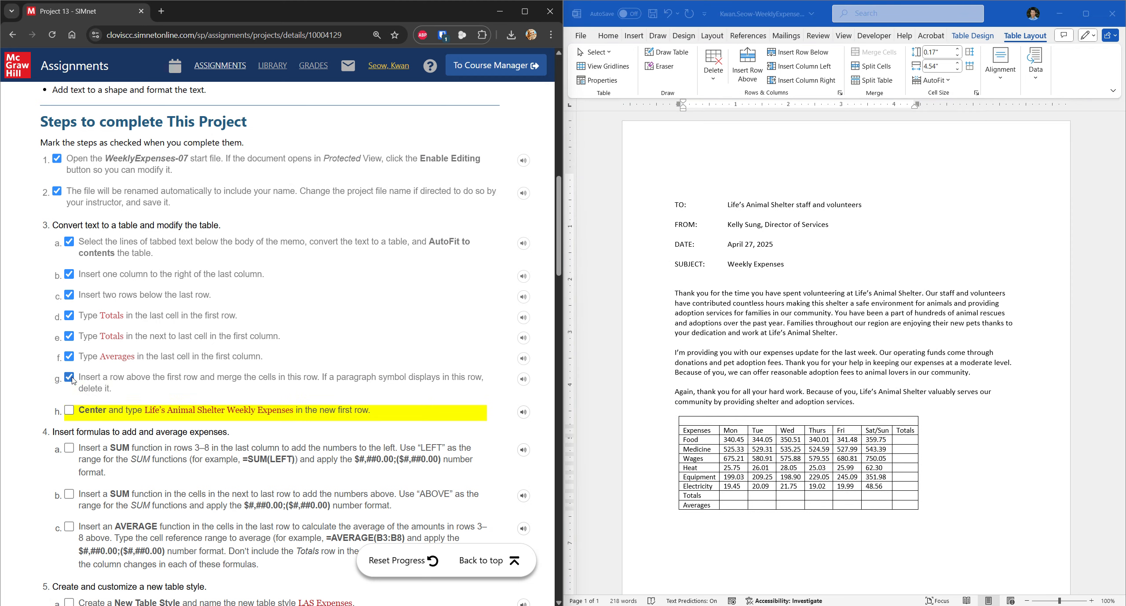
# Step: Check off instruction 3h and copy the title Life's Animal Shelter Weekly Expenses from it, centered, into the merged first row
pyautogui.click(146, 411)
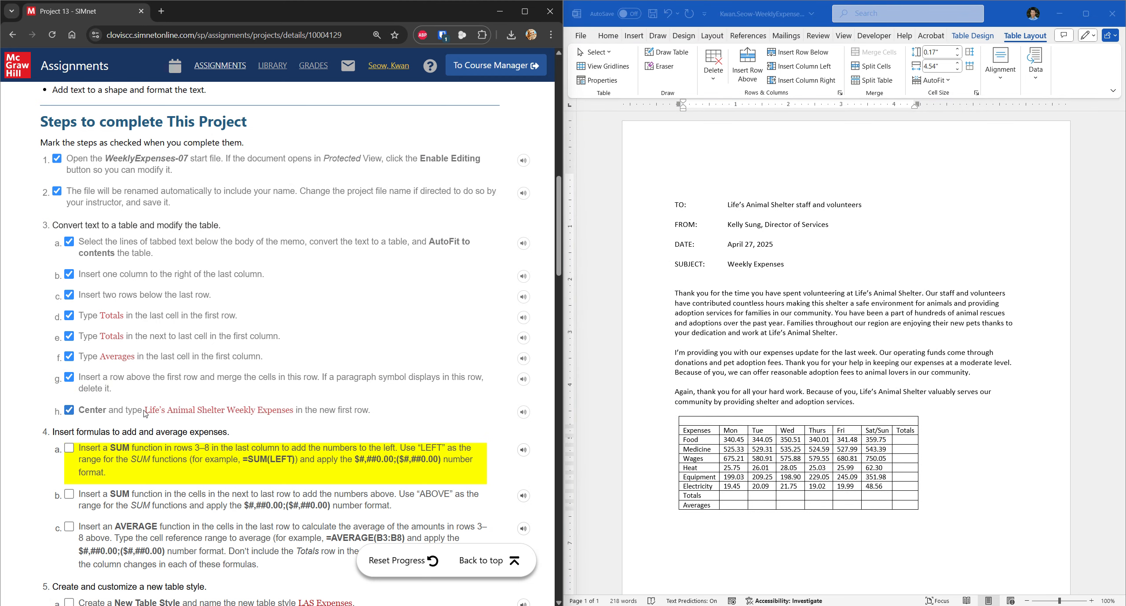
pyautogui.moveTo(145, 414); pyautogui.dragTo(294, 414)
pyautogui.hotkey('ctrl', 'c')
pyautogui.click(799, 423)
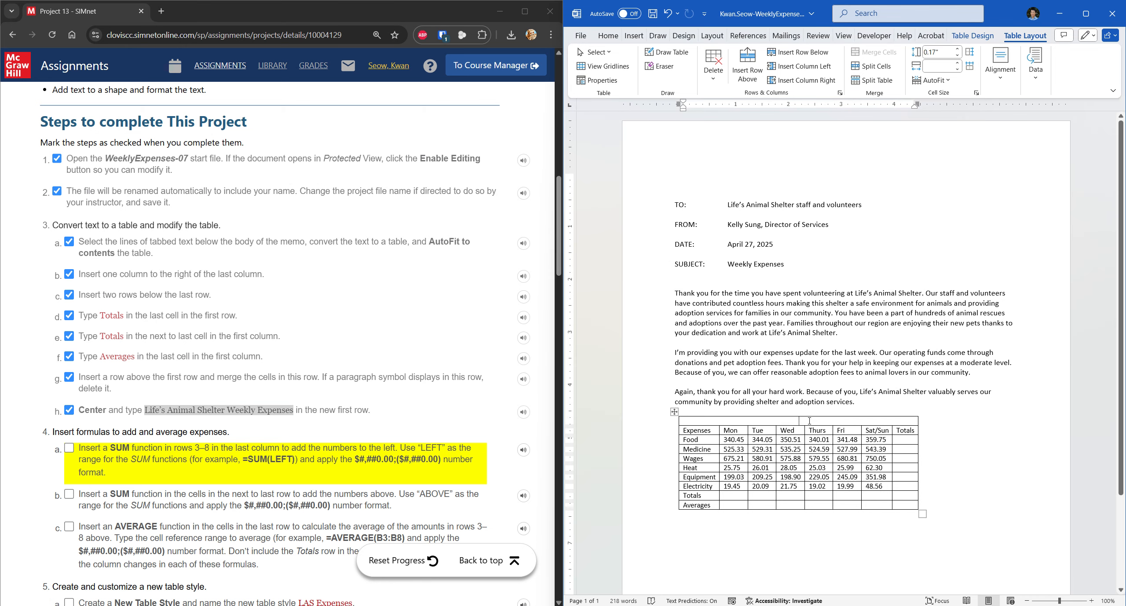
pyautogui.rightClick(809, 421)
pyautogui.click(872, 231)
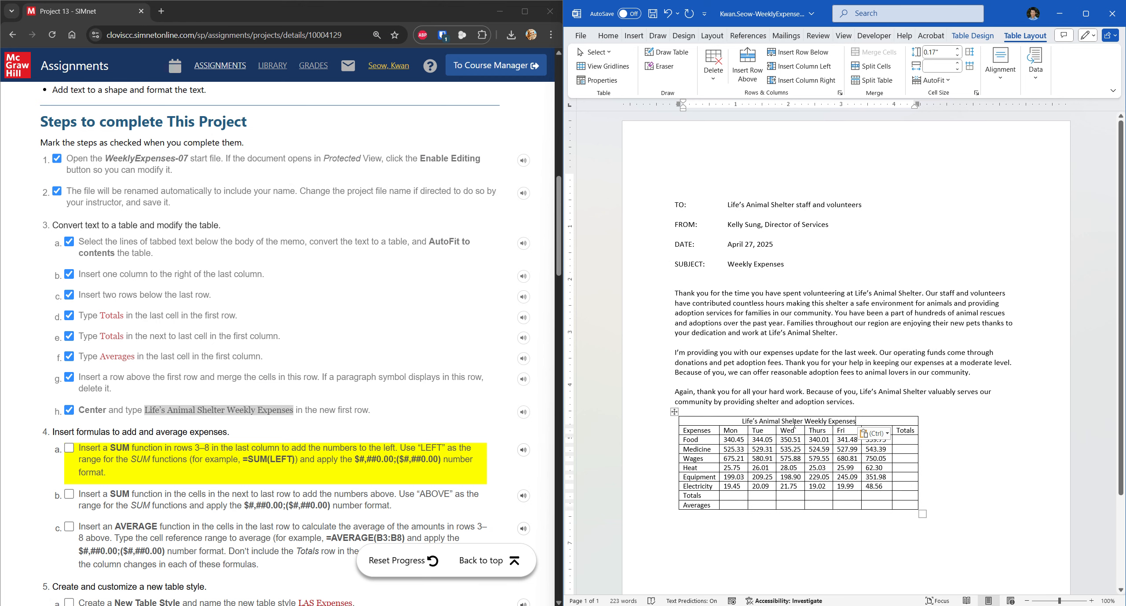
# Step: Review the formula instructions in step 4 and place the cursor in the Food row's Totals cell
pyautogui.scroll(-3, 331, 400)
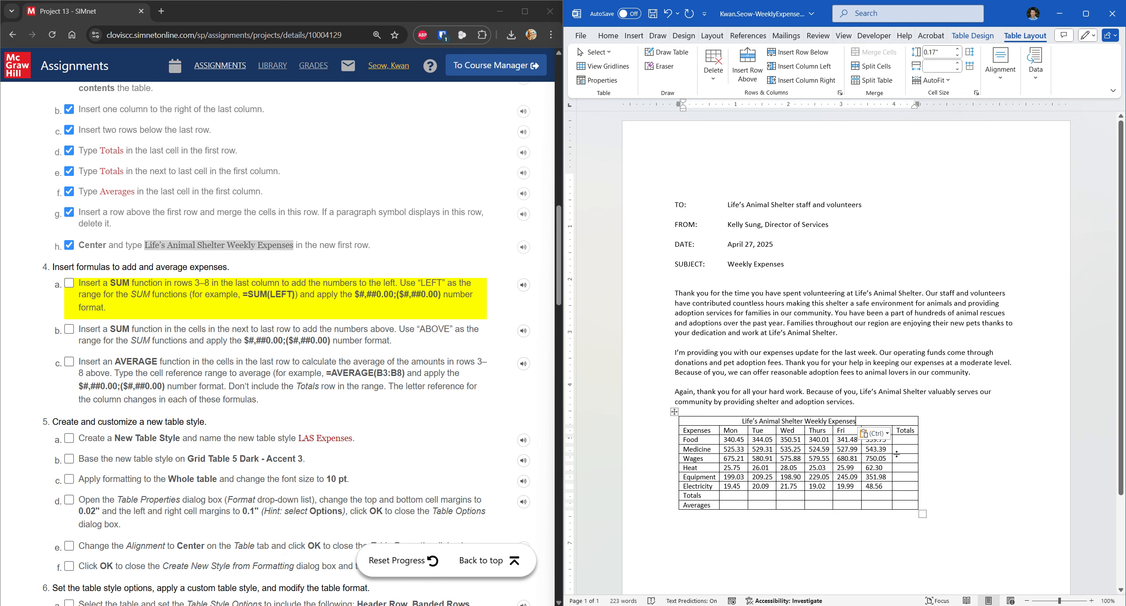
pyautogui.click(910, 437)
pyautogui.click(899, 451)
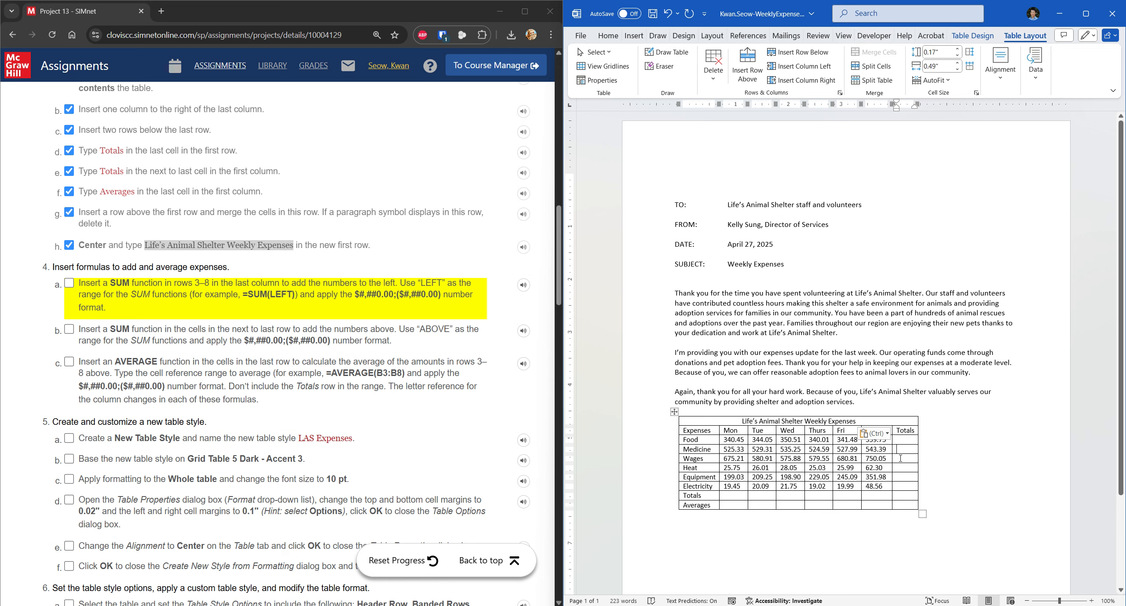
pyautogui.click(899, 485)
pyautogui.click(902, 441)
pyautogui.click(972, 37)
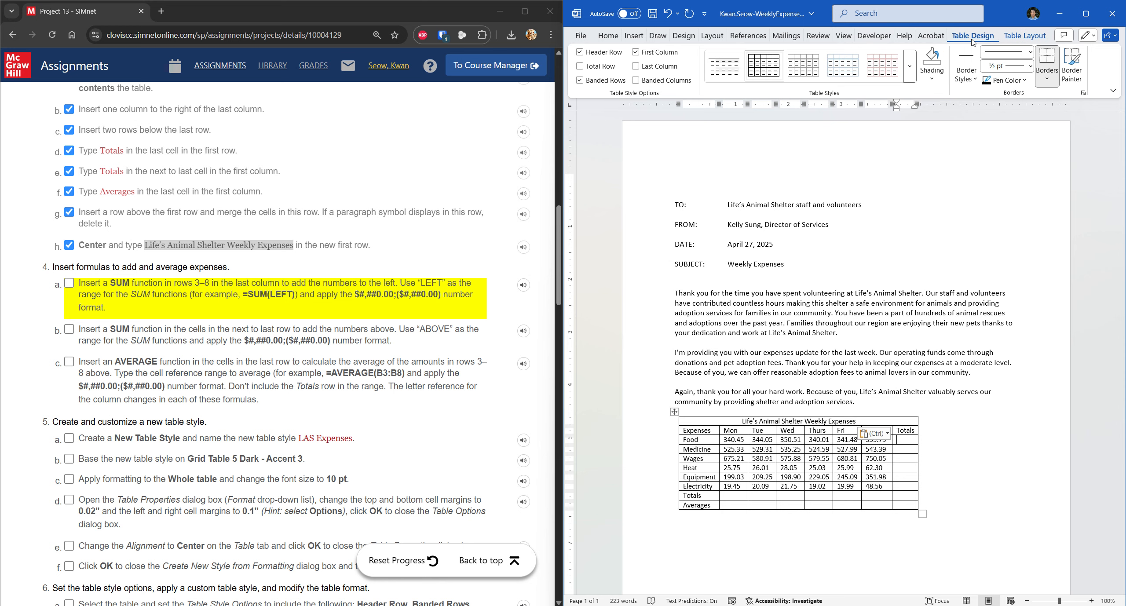
pyautogui.click(635, 39)
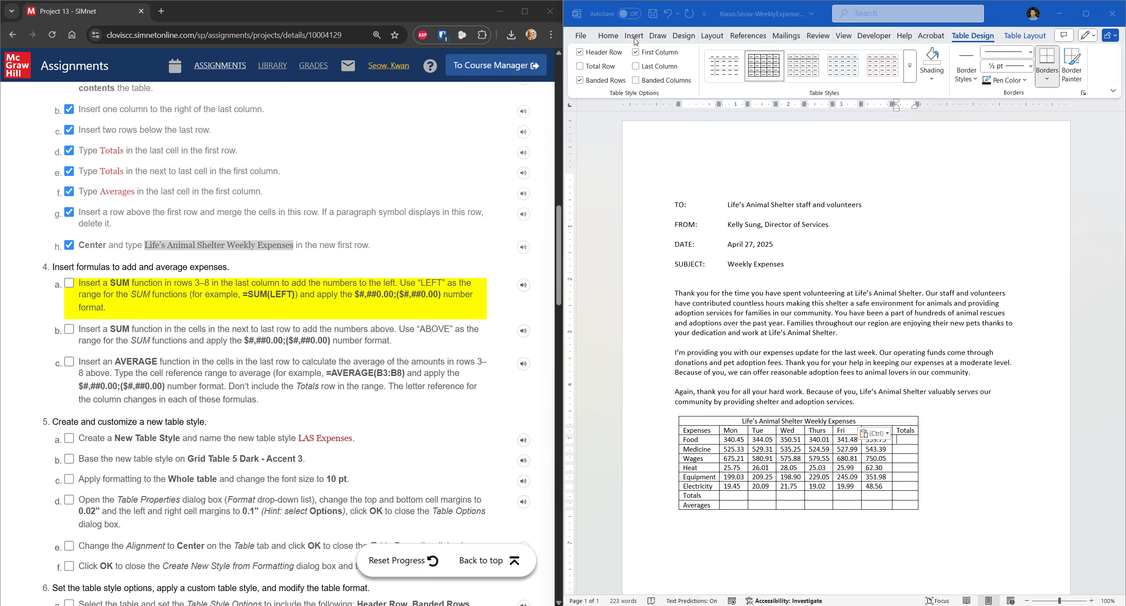
pyautogui.click(903, 442)
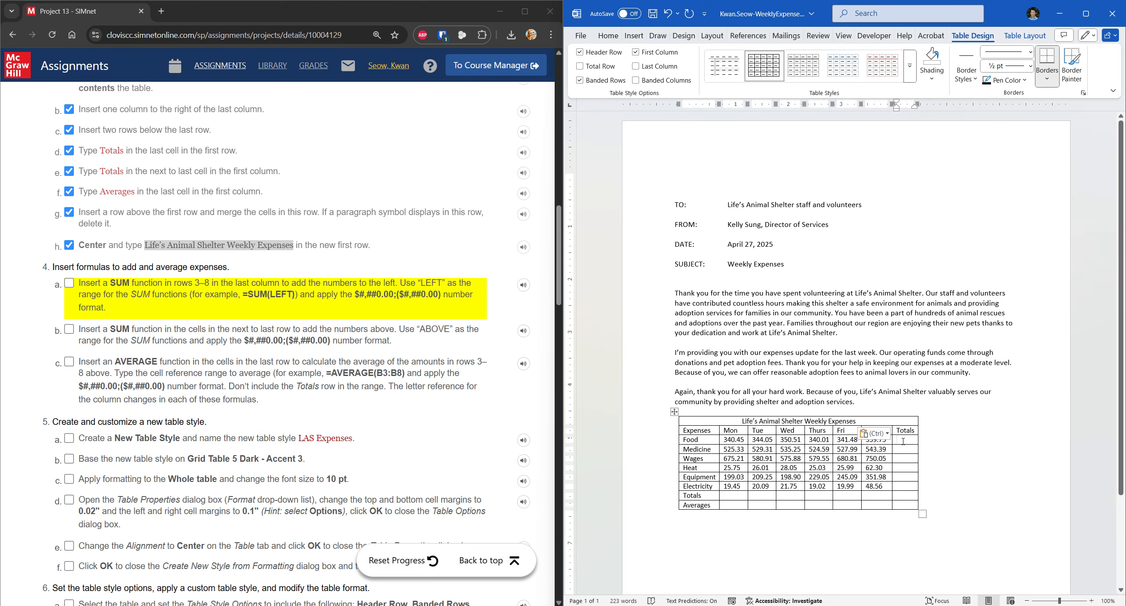
pyautogui.click(1024, 37)
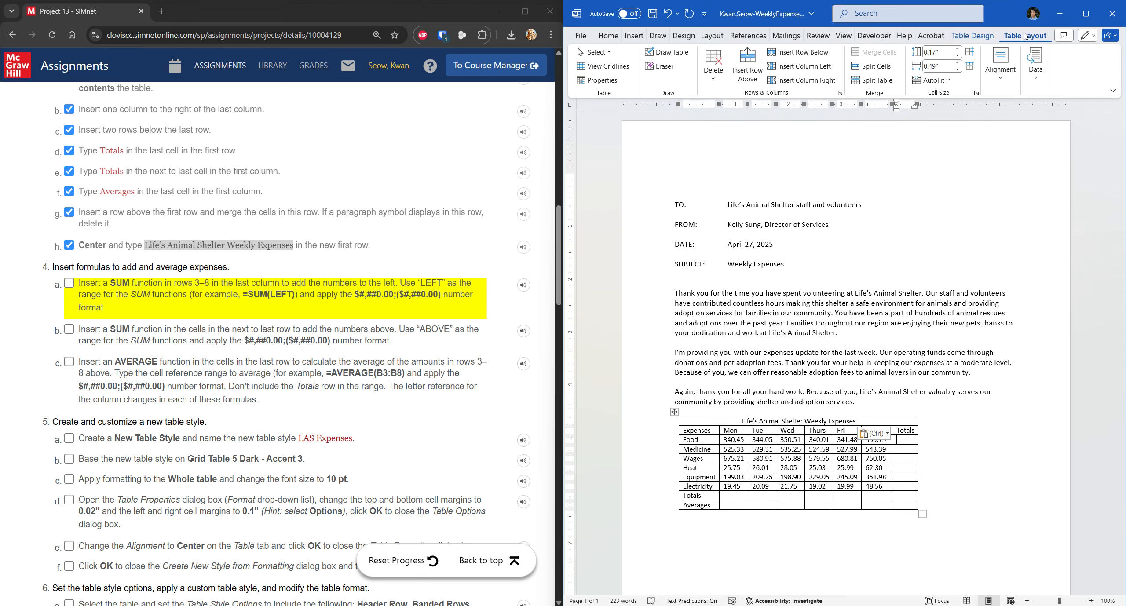
pyautogui.click(987, 37)
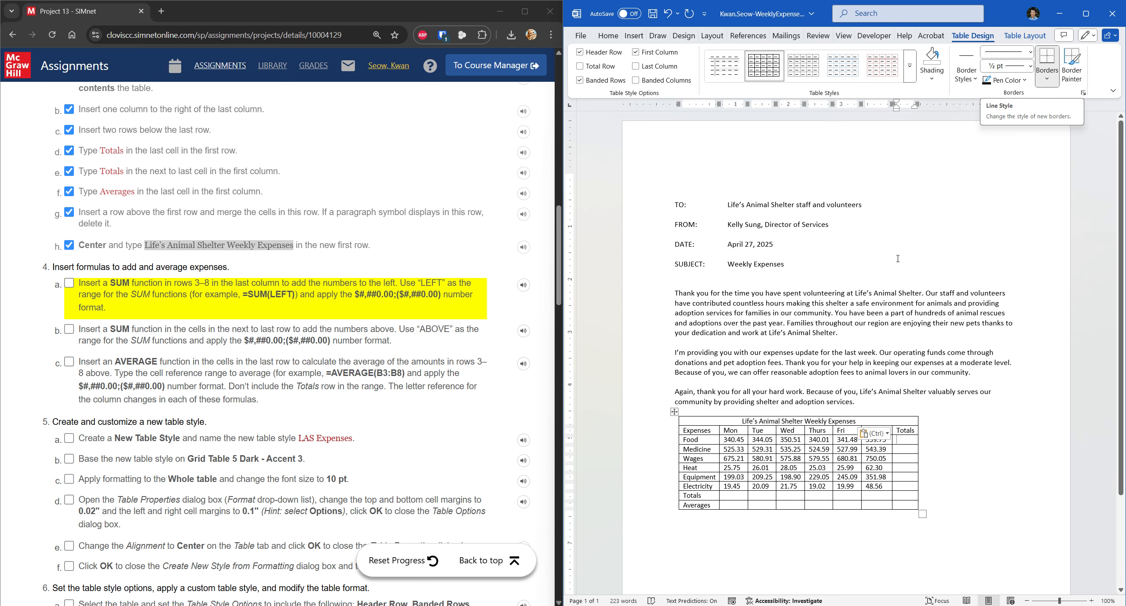
pyautogui.click(658, 39)
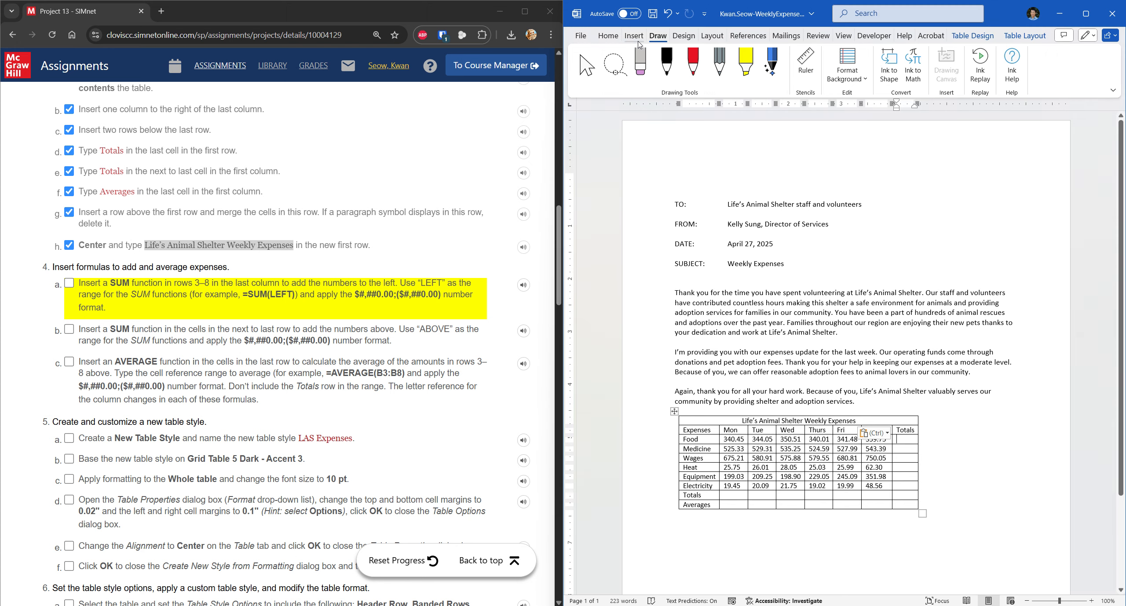
pyautogui.click(638, 42)
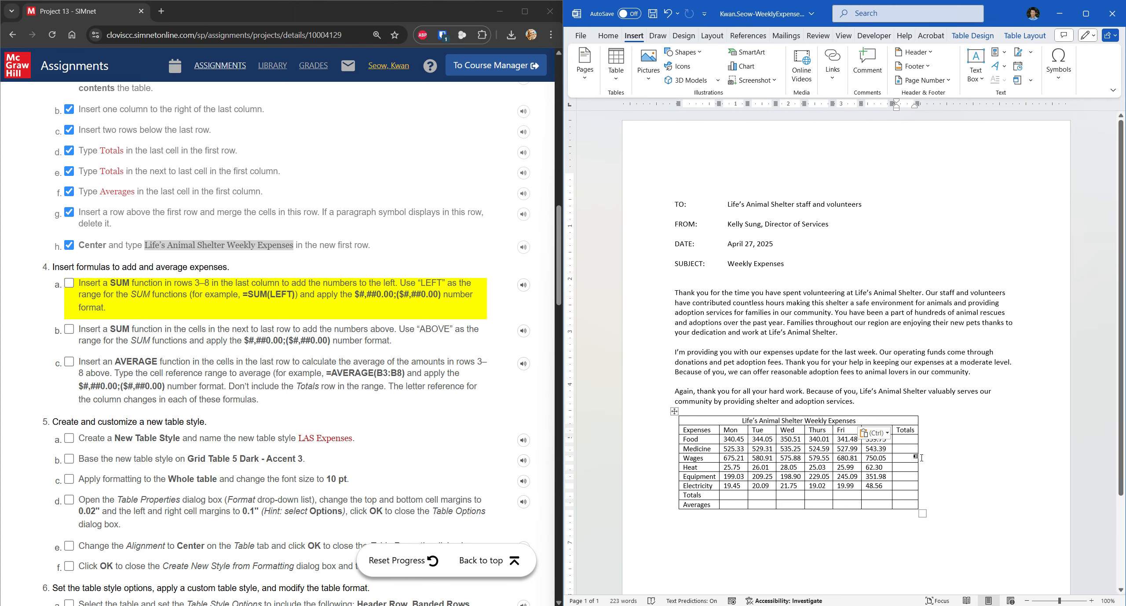
pyautogui.rightClick(909, 440)
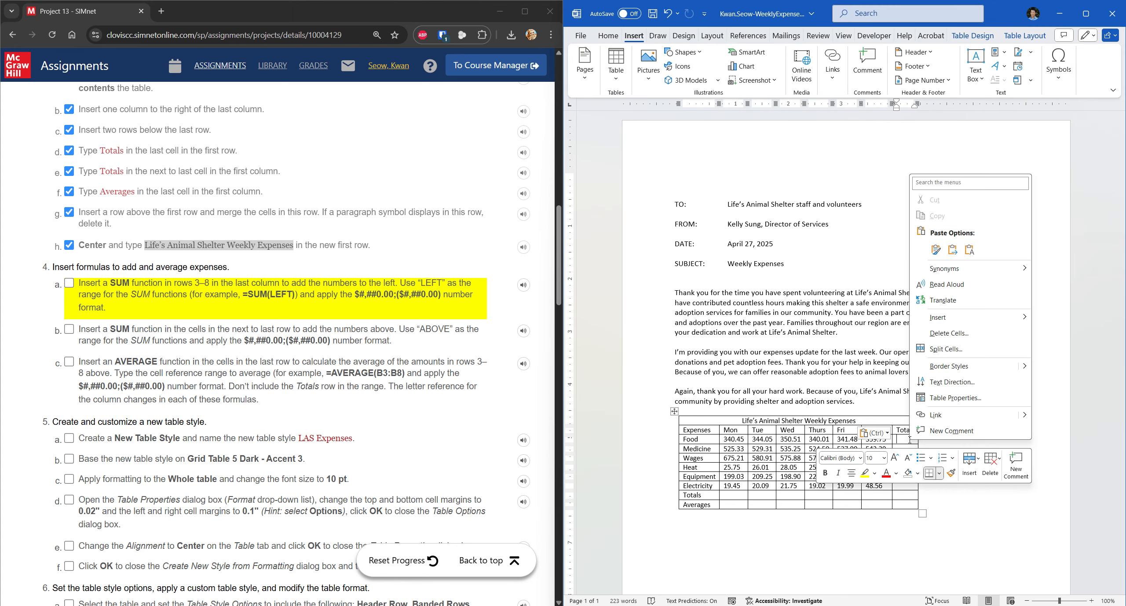
pyautogui.press('Escape')
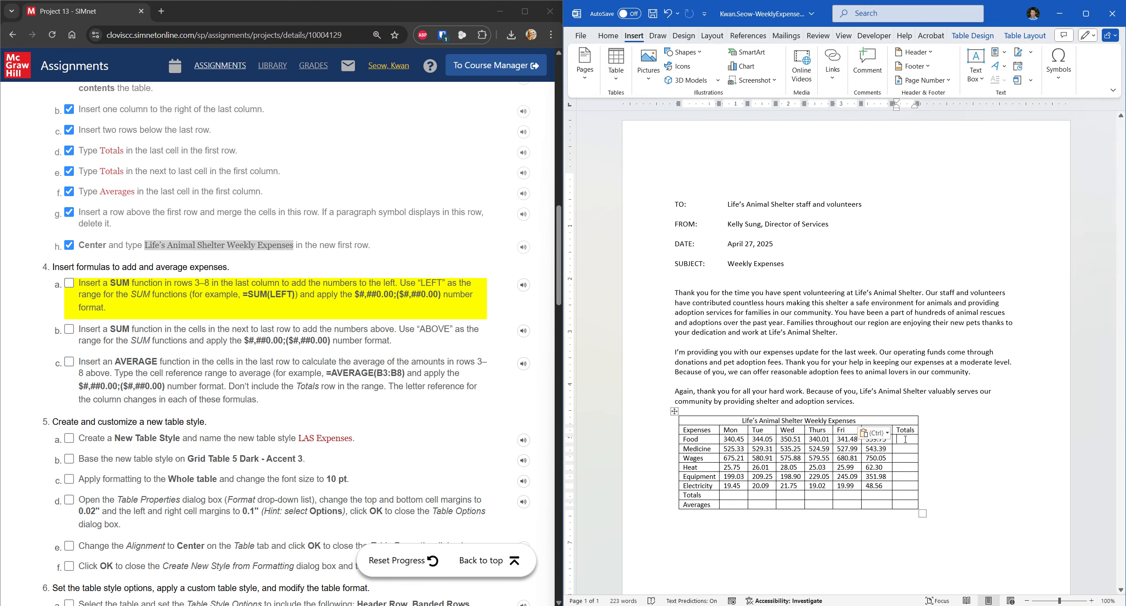
# Step: Search the commands for Formula and open its dialog for the Food row's Totals cell, dismissing it without inserting a formula
pyautogui.click(941, 14)
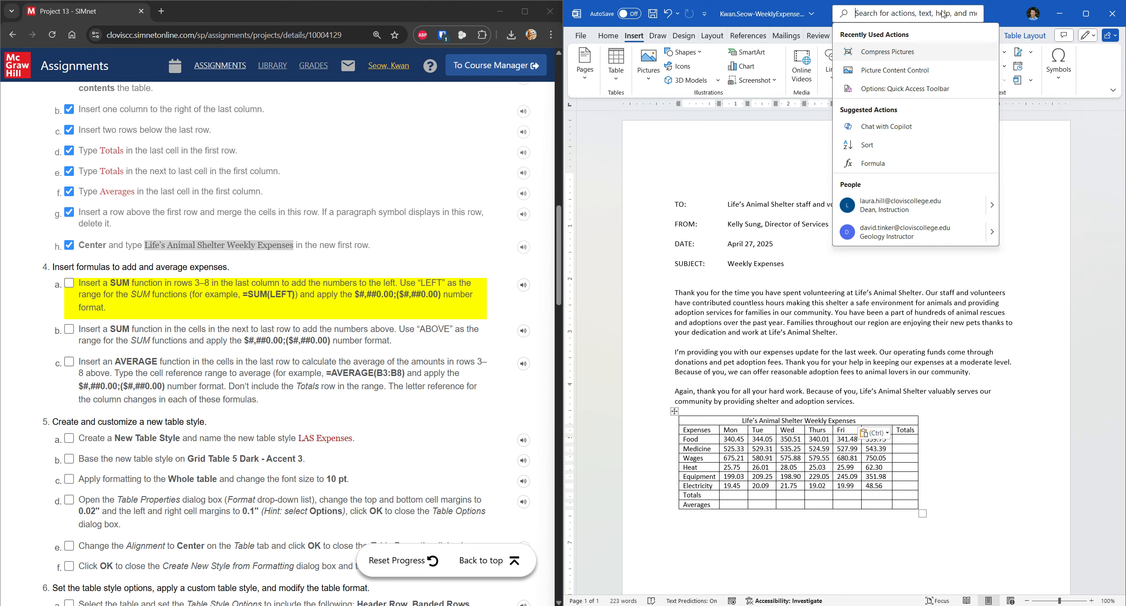
pyautogui.write('fo')
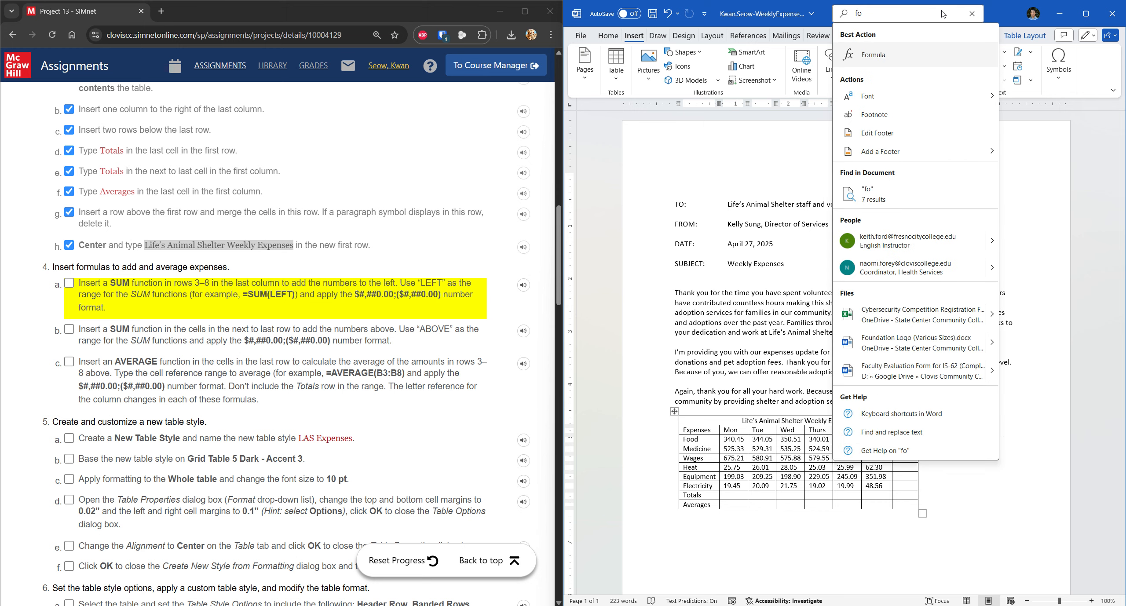
pyautogui.click(915, 53)
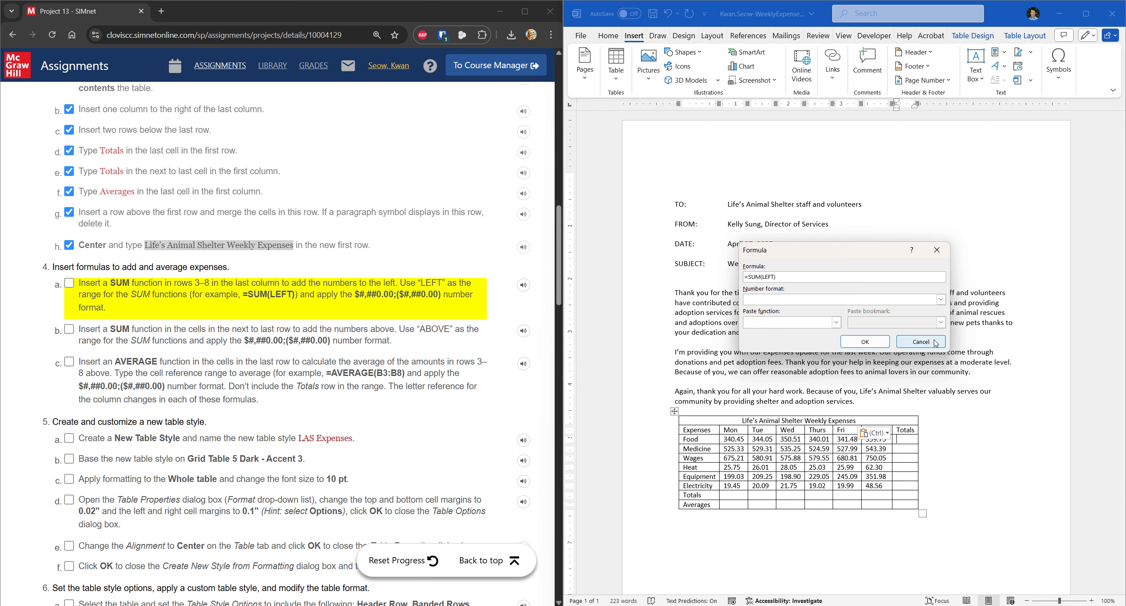
pyautogui.click(920, 341)
# Step: Look up where the Formula command is among the table layout tools and in the command search, with the whole table selected
pyautogui.click(673, 411)
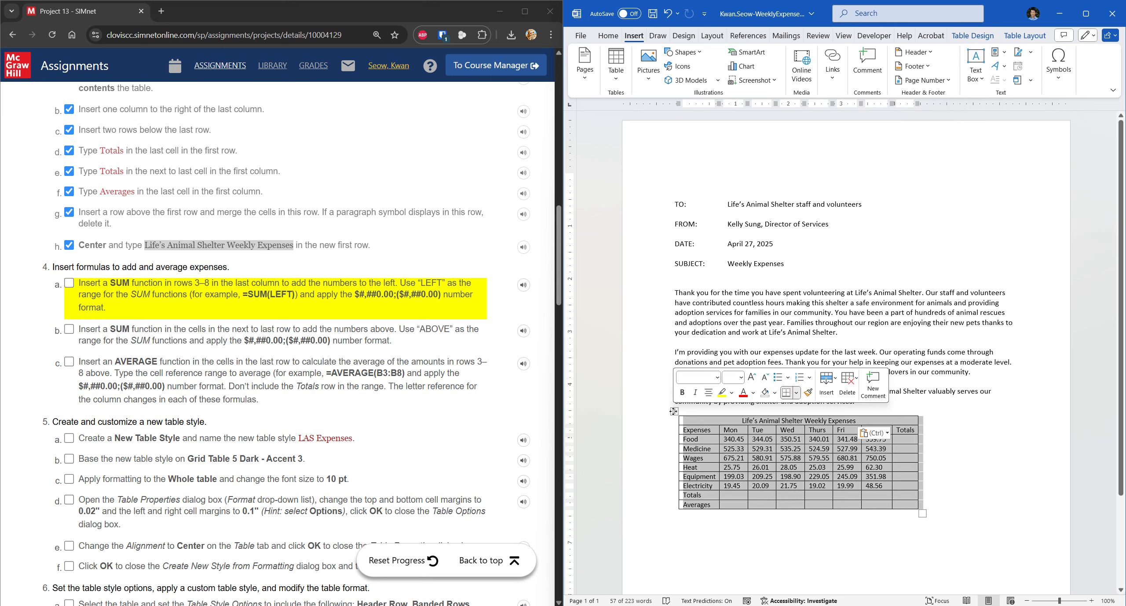
pyautogui.click(1035, 35)
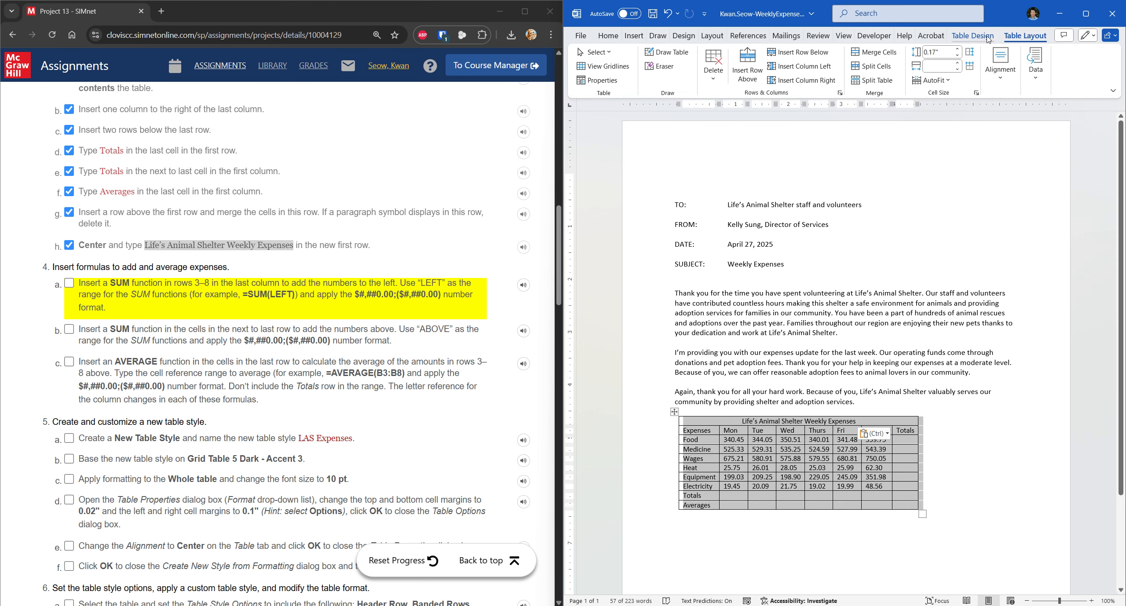
pyautogui.click(1030, 84)
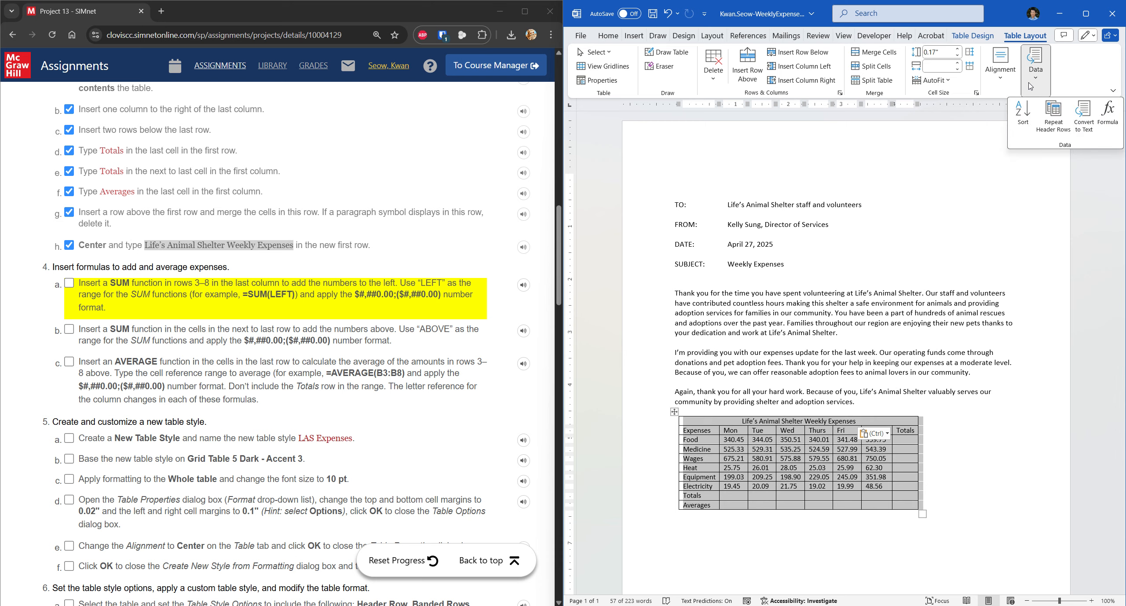
pyautogui.click(1030, 86)
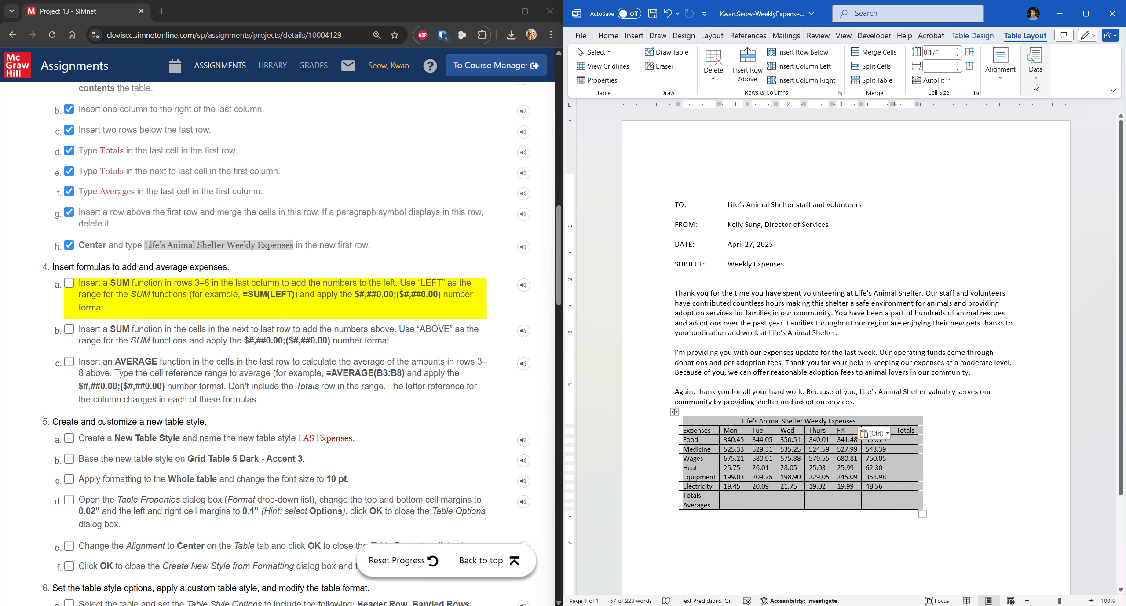
pyautogui.doubleClick(1006, 16)
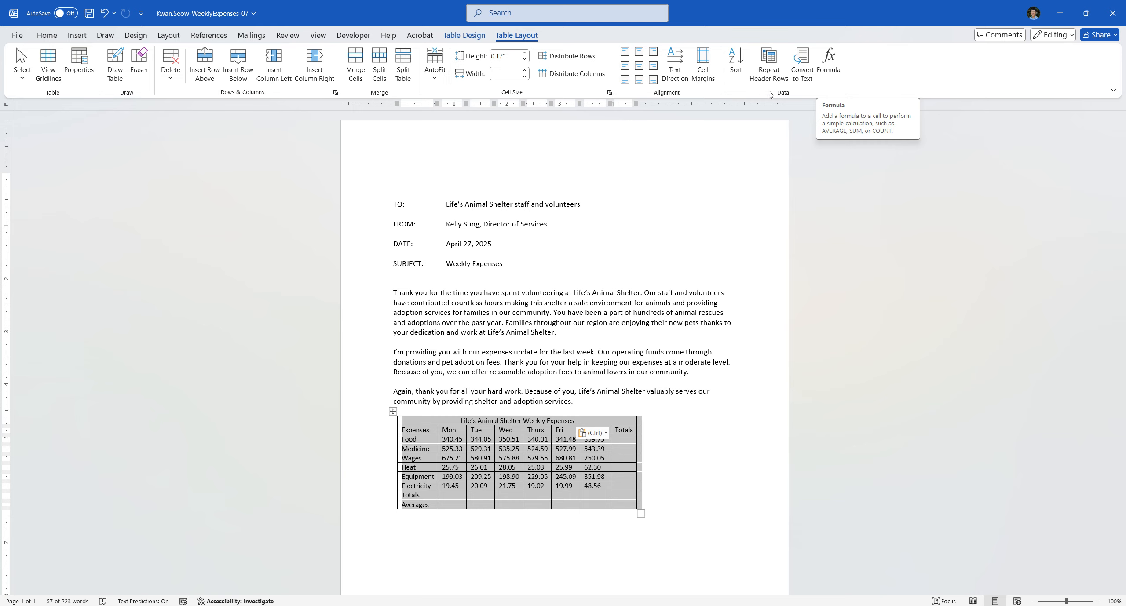
pyautogui.moveTo(849, 20); pyautogui.dragTo(1124, 120)
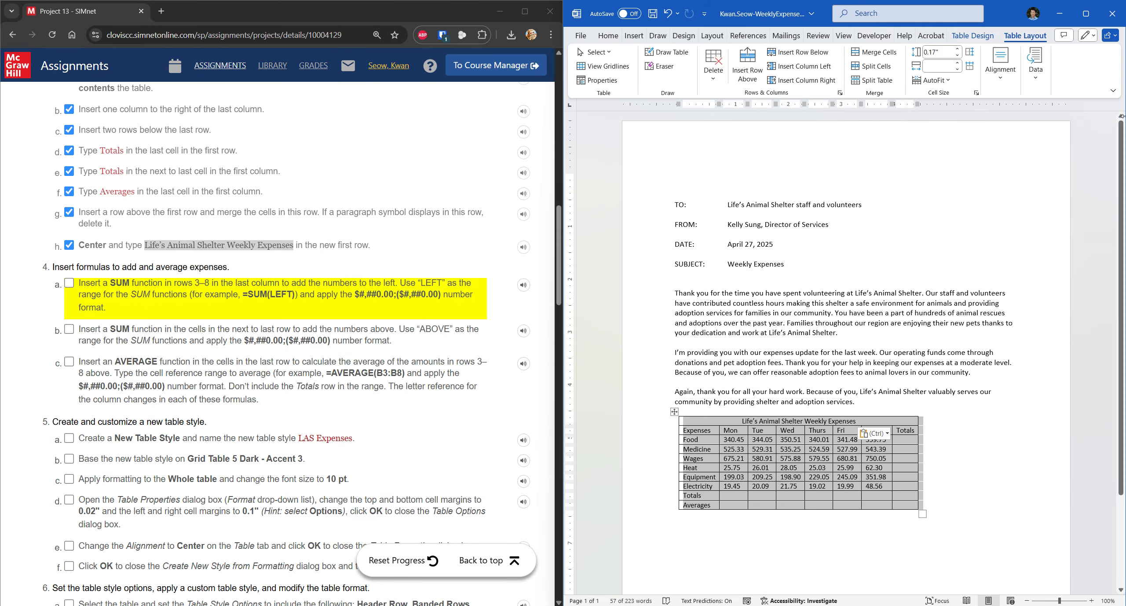
pyautogui.click(1041, 81)
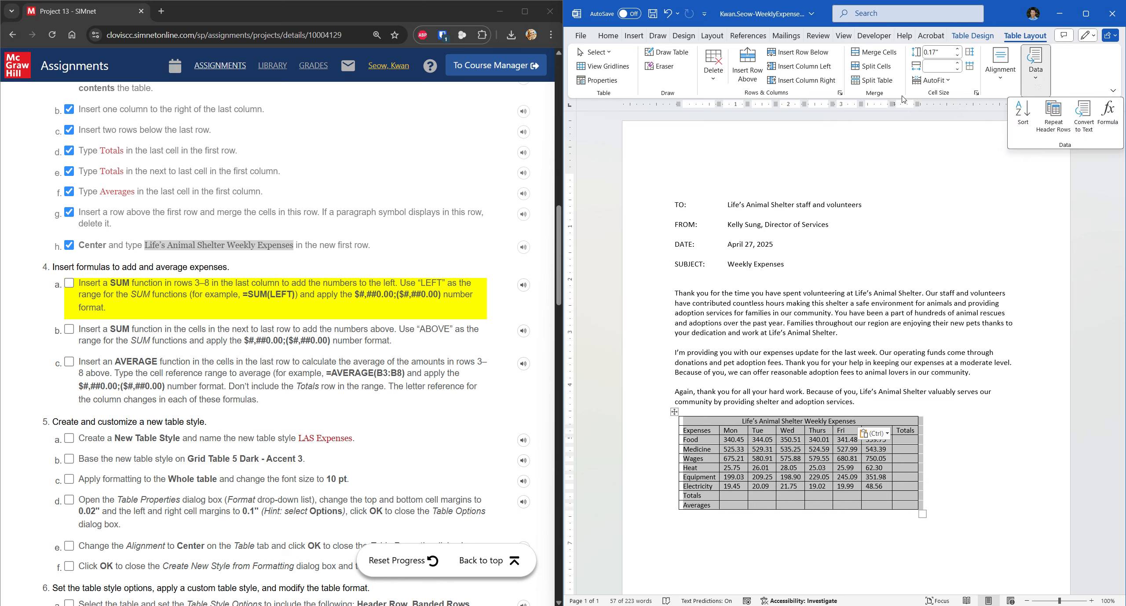
pyautogui.click(909, 11)
pyautogui.write('form')
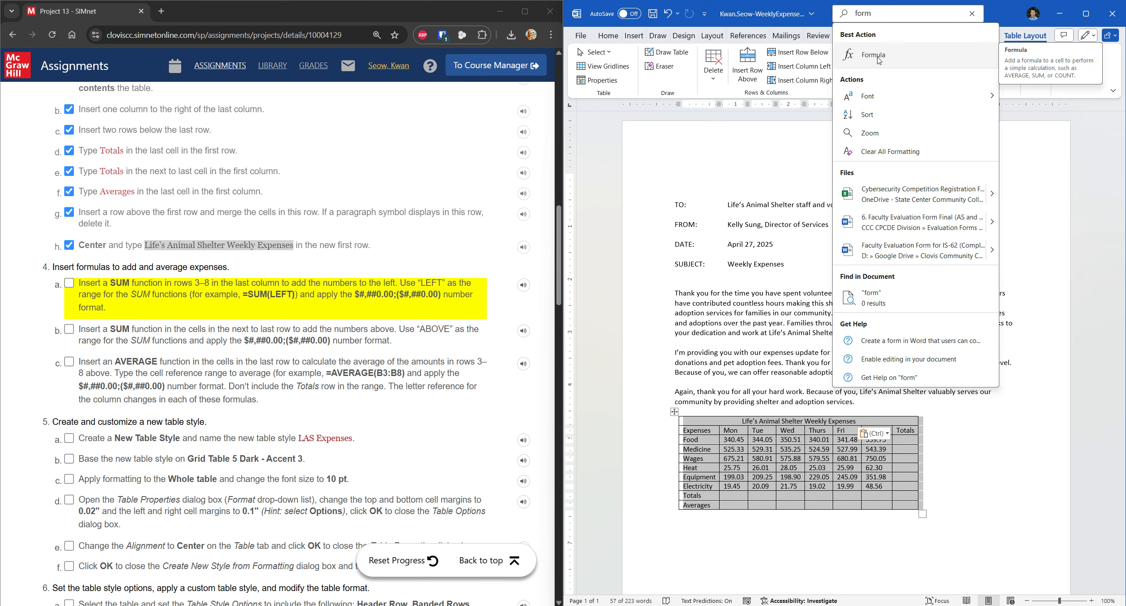
# Step: Insert the formula =SUM(LEFT) with number format $#,##0.00;($#,##0.00) in the Food row's Totals cell, copying the formula text for reuse
pyautogui.click(903, 442)
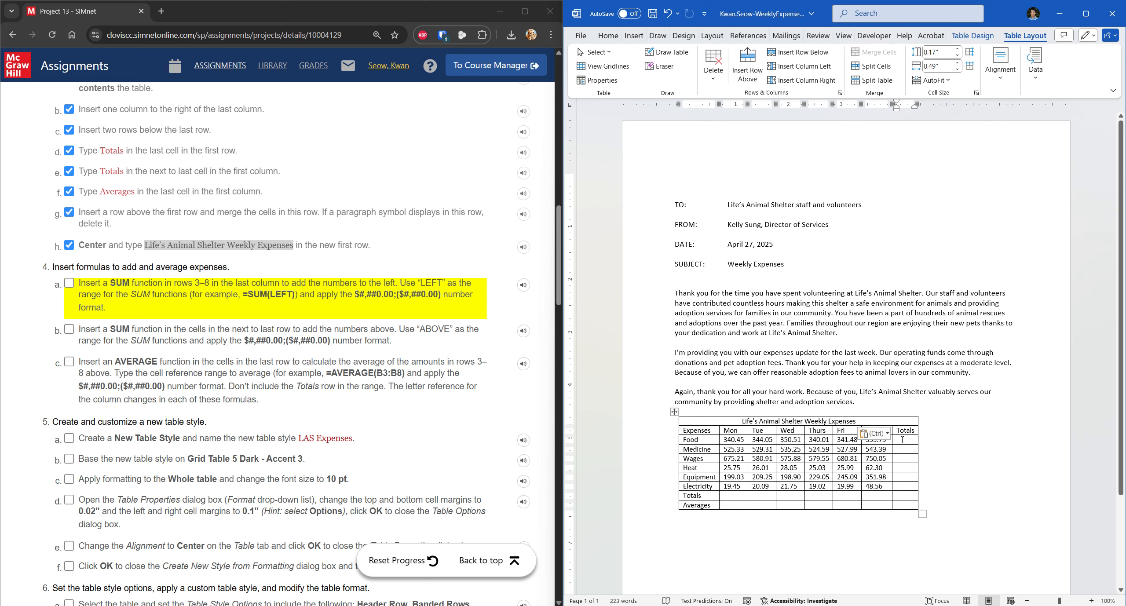
pyautogui.click(1035, 66)
pyautogui.click(1112, 119)
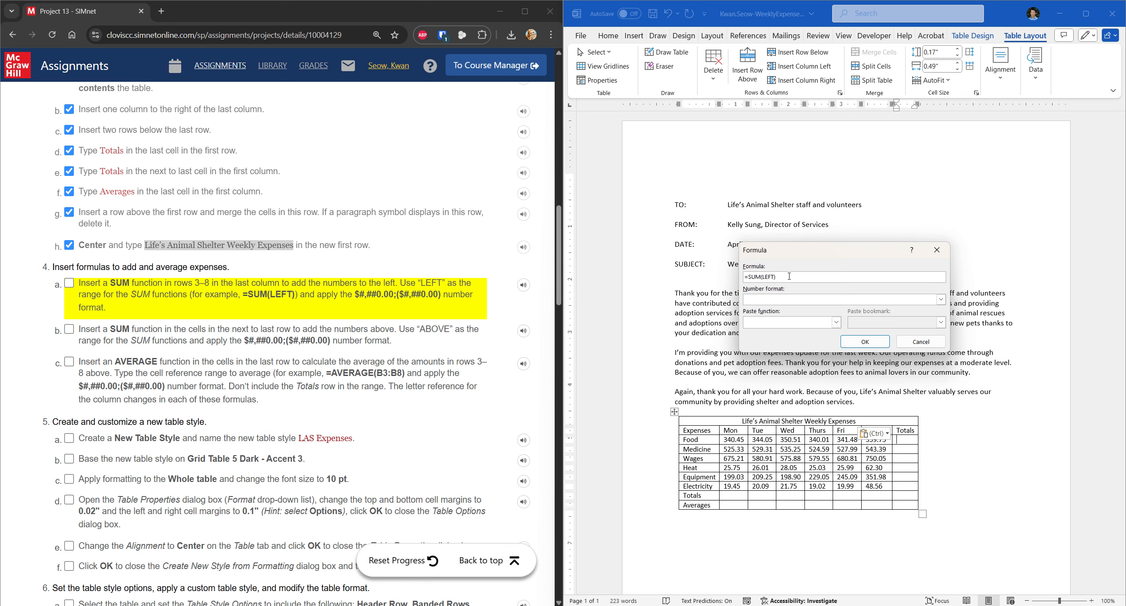
pyautogui.moveTo(788, 276); pyautogui.dragTo(738, 277)
pyautogui.hotkey('ctrl', 'c')
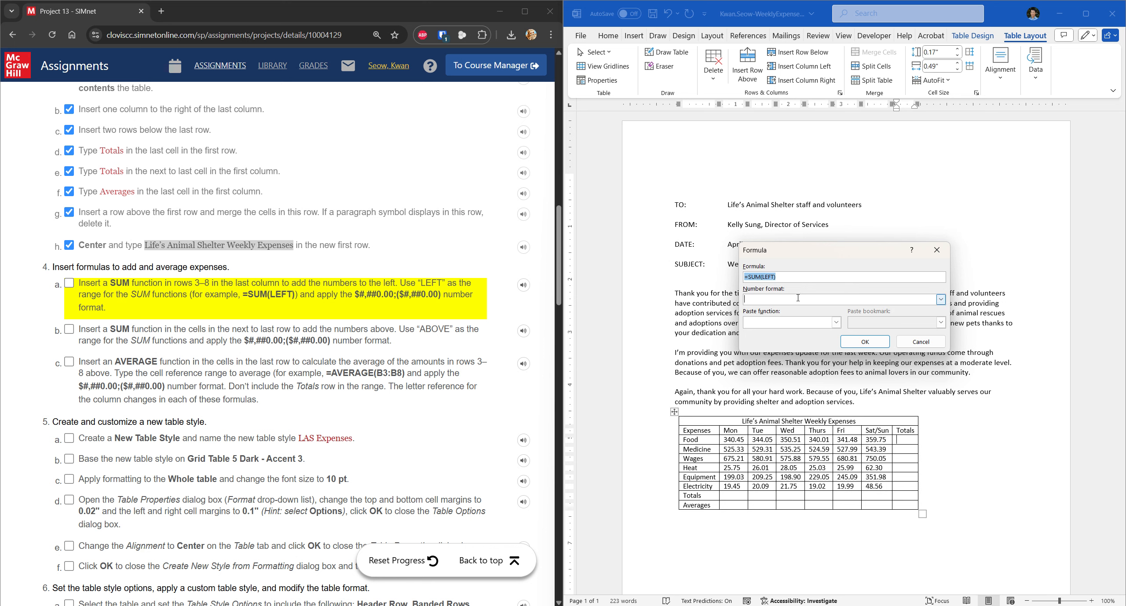
pyautogui.click(934, 299)
pyautogui.click(940, 300)
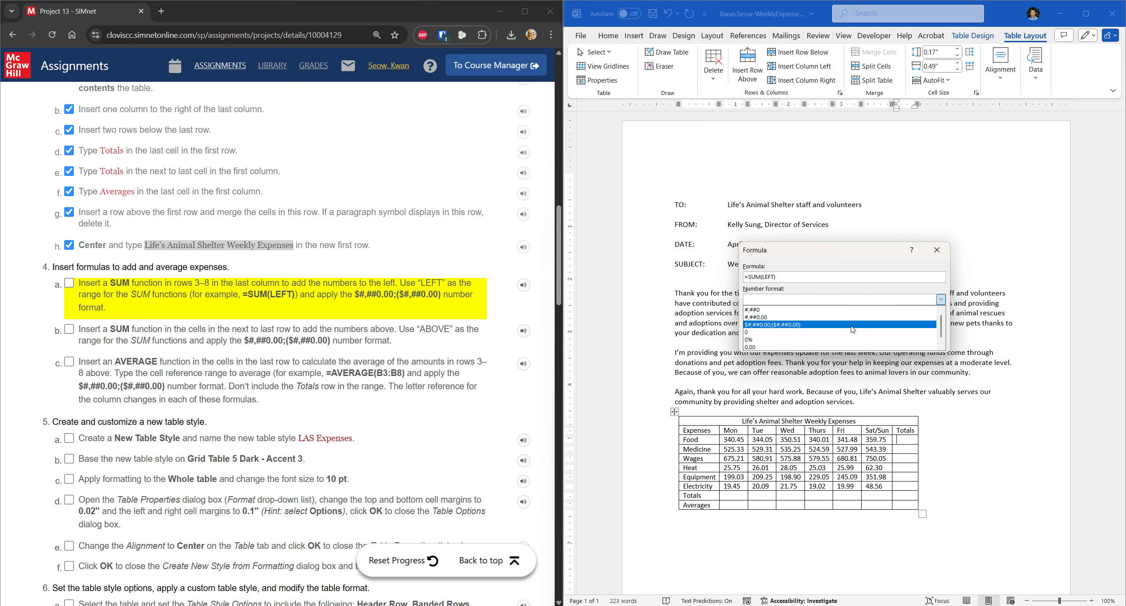
pyautogui.click(762, 325)
pyautogui.click(886, 372)
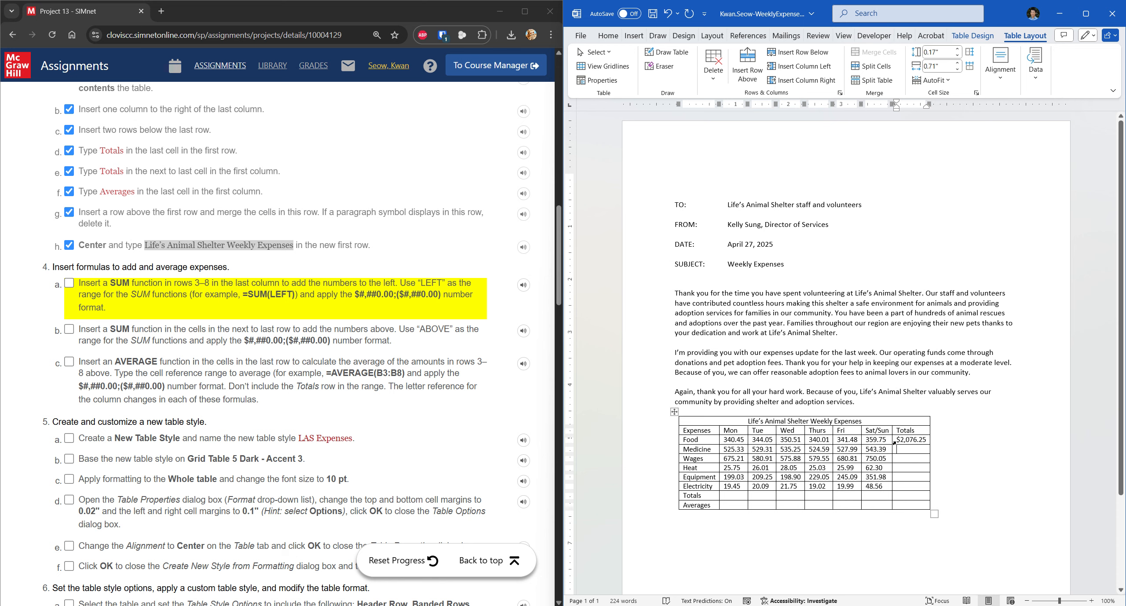
# Step: Insert the formula =SUM(LEFT) with number format $#,##0.00;($#,##0.00) in the Medicine row's Totals cell
pyautogui.moveTo(894, 439)
pyautogui.mouseDown()
pyautogui.moveTo(893, 475)
pyautogui.moveTo(908, 445)
pyautogui.mouseUp()
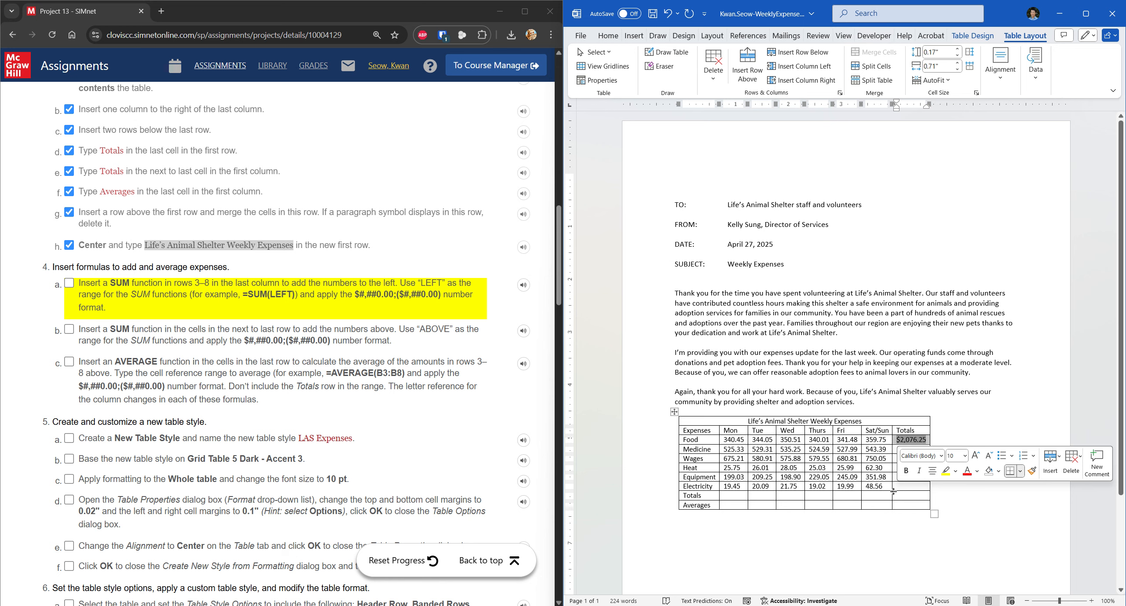
pyautogui.click(877, 470)
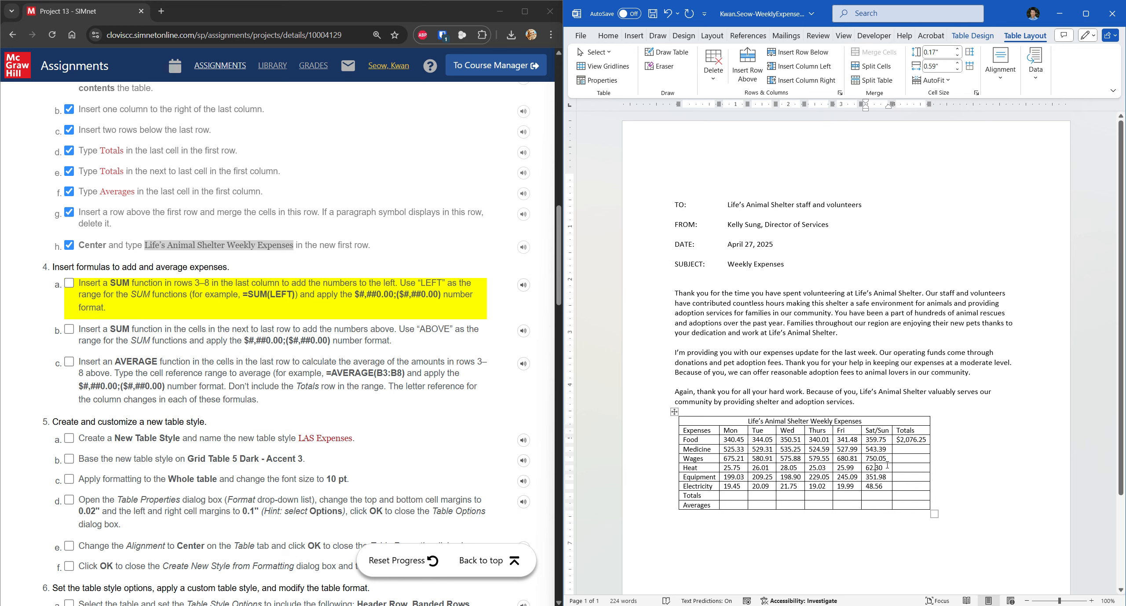
pyautogui.click(894, 450)
pyautogui.click(1035, 66)
pyautogui.click(1110, 126)
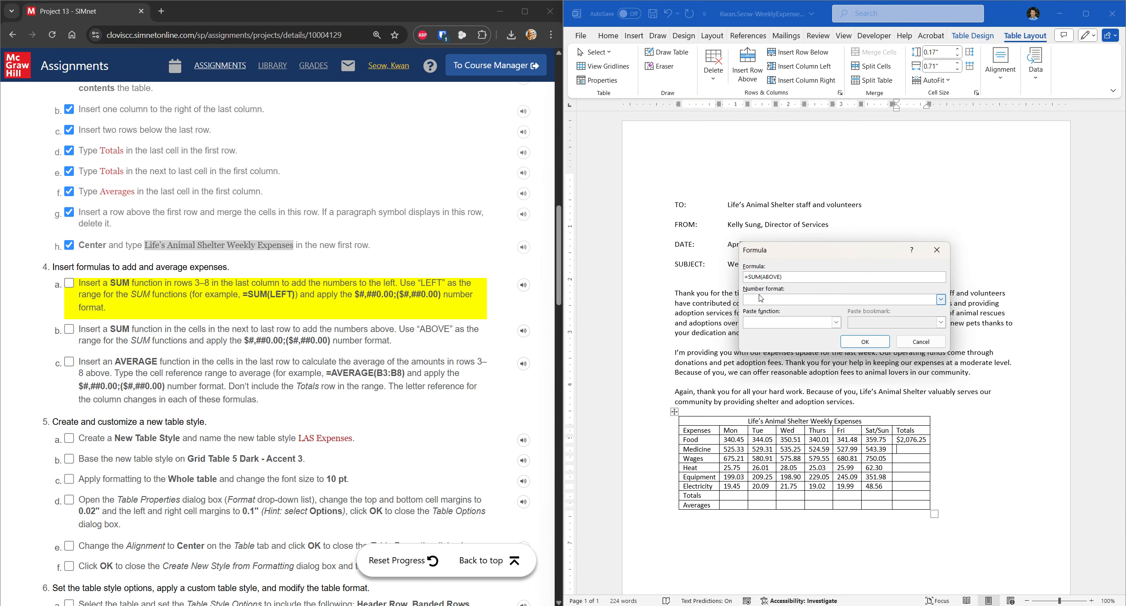
pyautogui.moveTo(785, 276); pyautogui.dragTo(744, 276)
pyautogui.hotkey('ctrl', 'v')
pyautogui.click(940, 299)
pyautogui.click(791, 325)
pyautogui.click(871, 342)
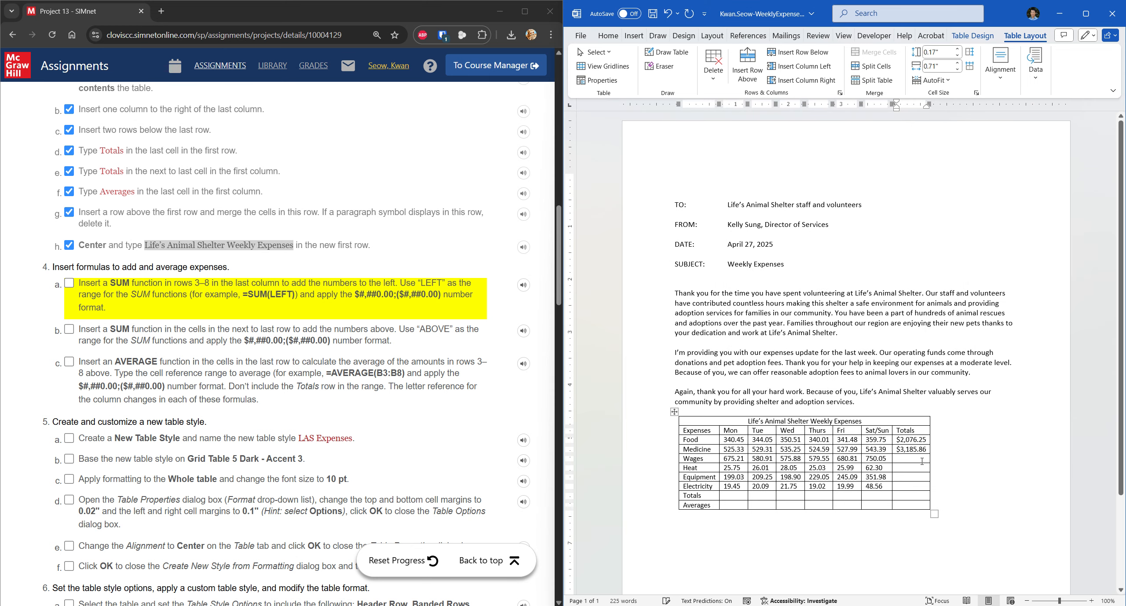
# Step: Insert the formula =SUM(LEFT) with number format $#,##0.00;($#,##0.00) in the Wages row's Totals cell
pyautogui.click(1043, 90)
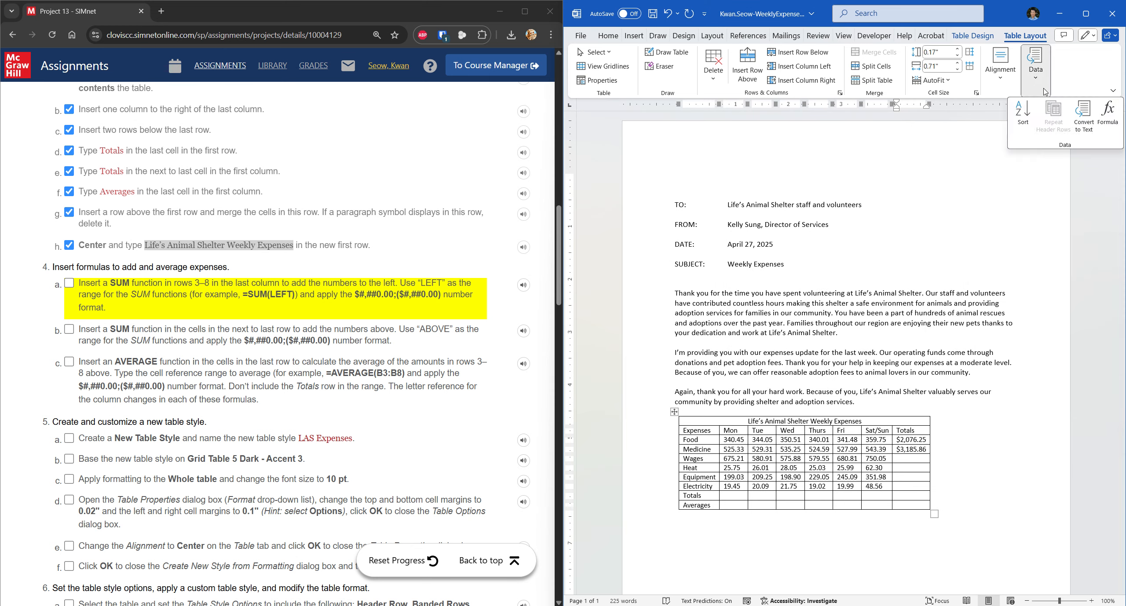
pyautogui.click(1107, 115)
pyautogui.write('=SUM(LEFT)')
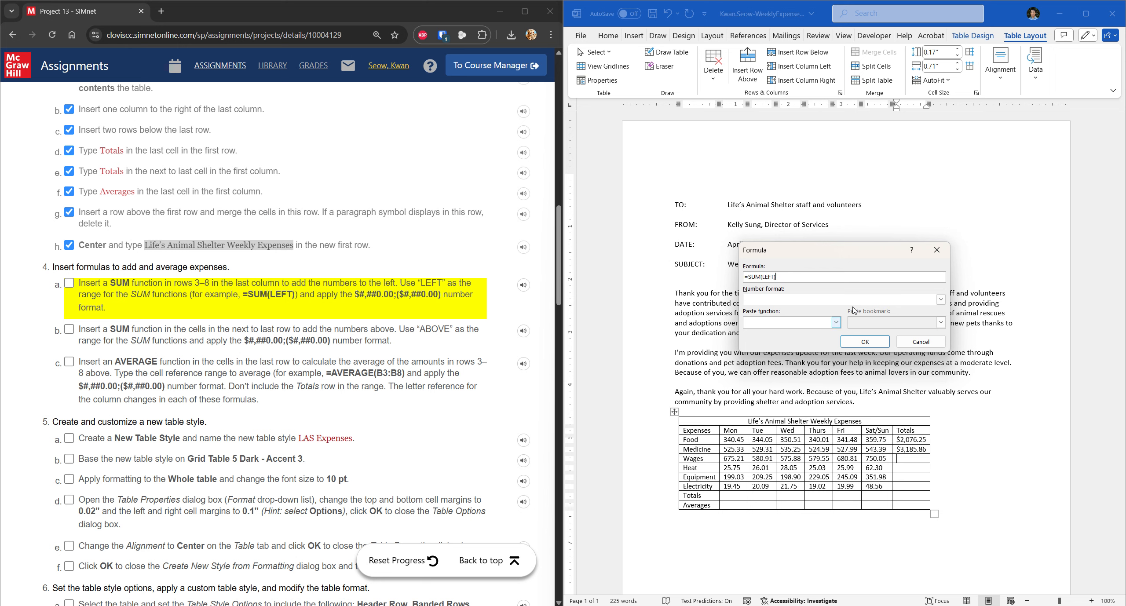
pyautogui.click(940, 299)
pyautogui.click(879, 327)
pyautogui.click(865, 341)
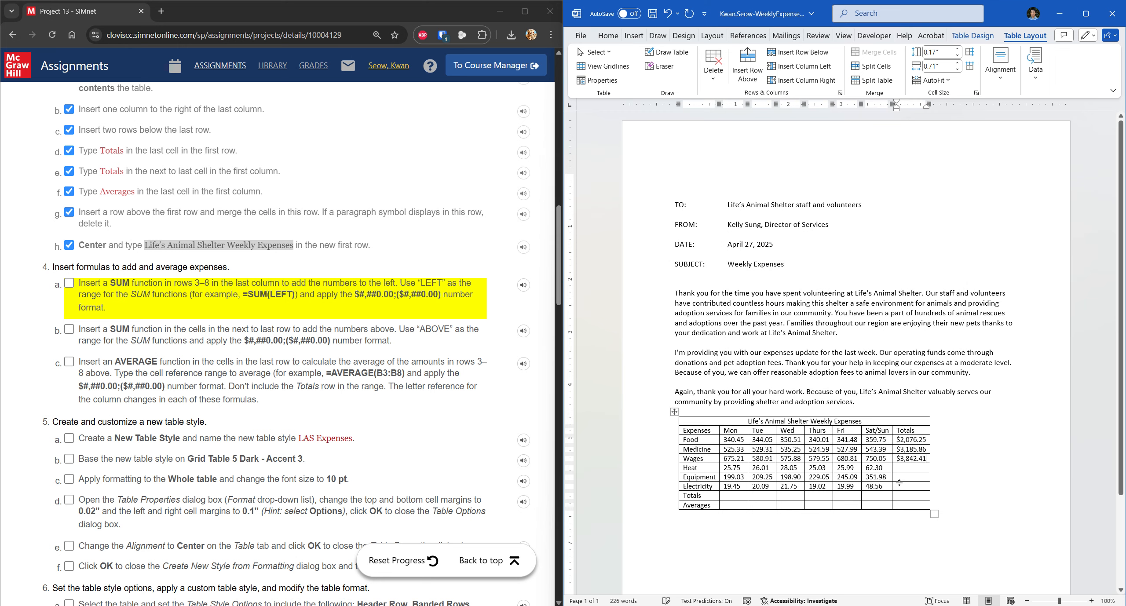
# Step: Insert the formula =SUM(LEFT) with number format $#,##0.00;($#,##0.00) in the Heat row's Totals cell
pyautogui.press('Down')
pyautogui.click(1036, 70)
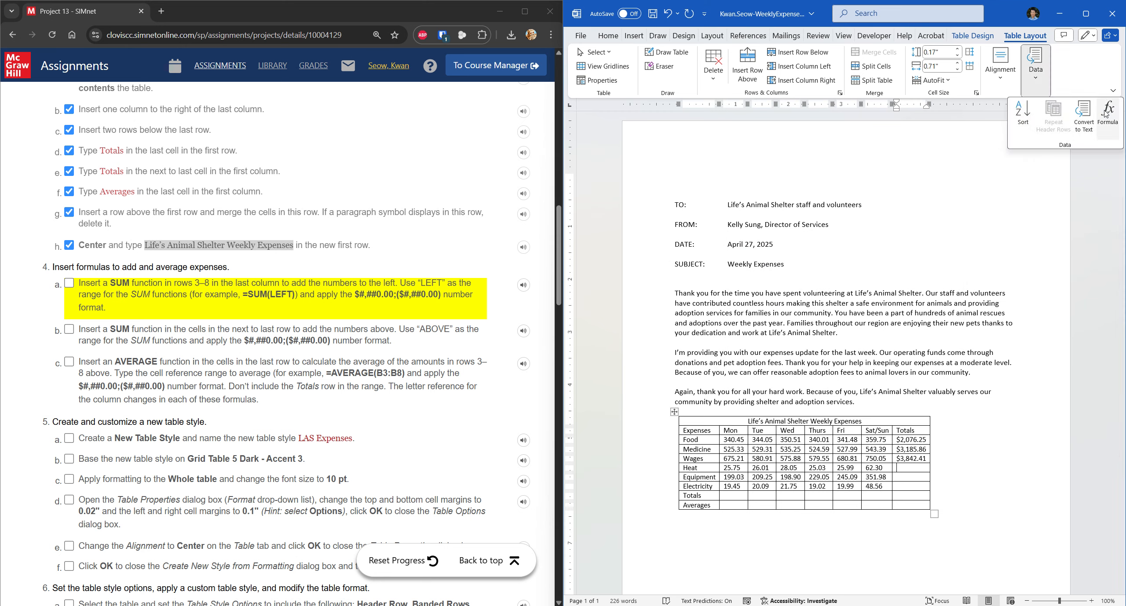
pyautogui.click(1108, 115)
pyautogui.moveTo(794, 277); pyautogui.dragTo(744, 277)
pyautogui.write('=SUM(LEFT)')
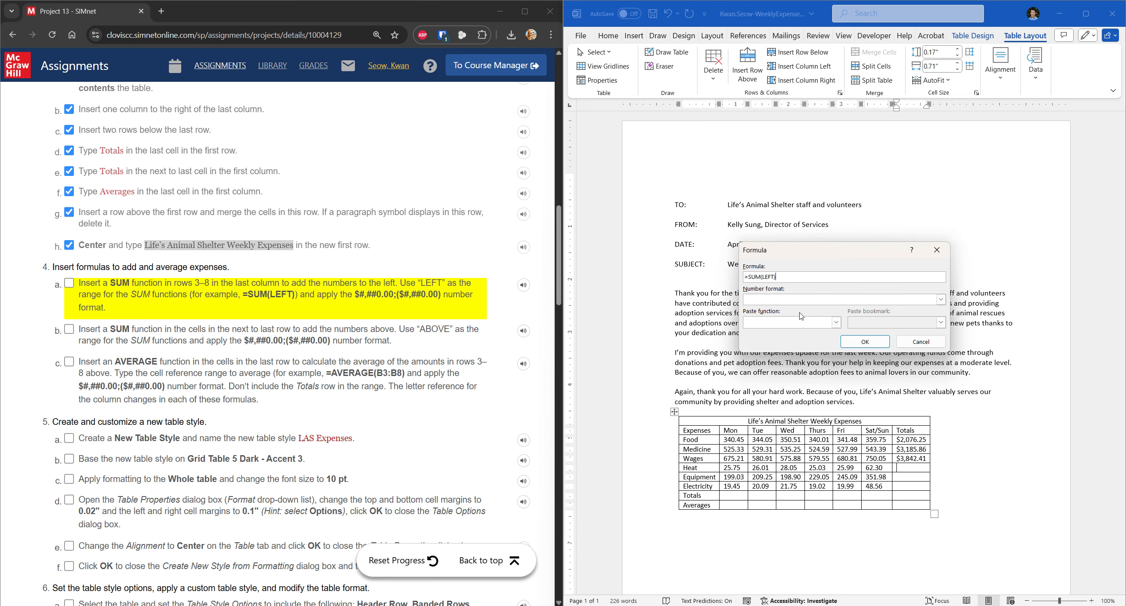
pyautogui.click(940, 299)
pyautogui.click(899, 326)
pyautogui.press('Return')
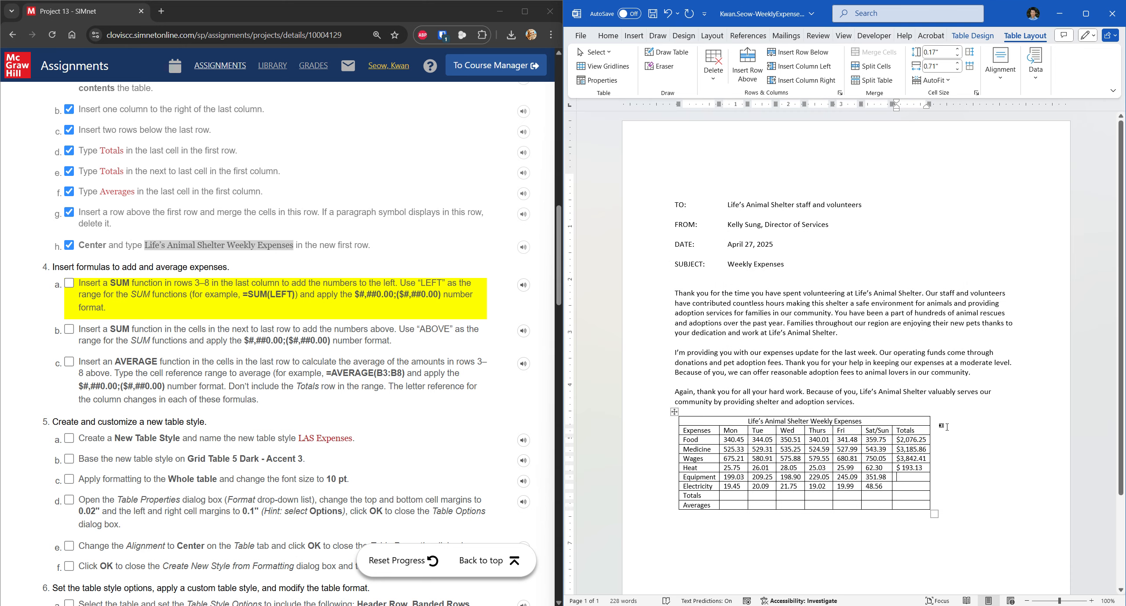
# Step: Insert the formula =SUM(LEFT) with number format $#,##0.00;($#,##0.00) in the Equipment row's Totals cell
pyautogui.click(1036, 64)
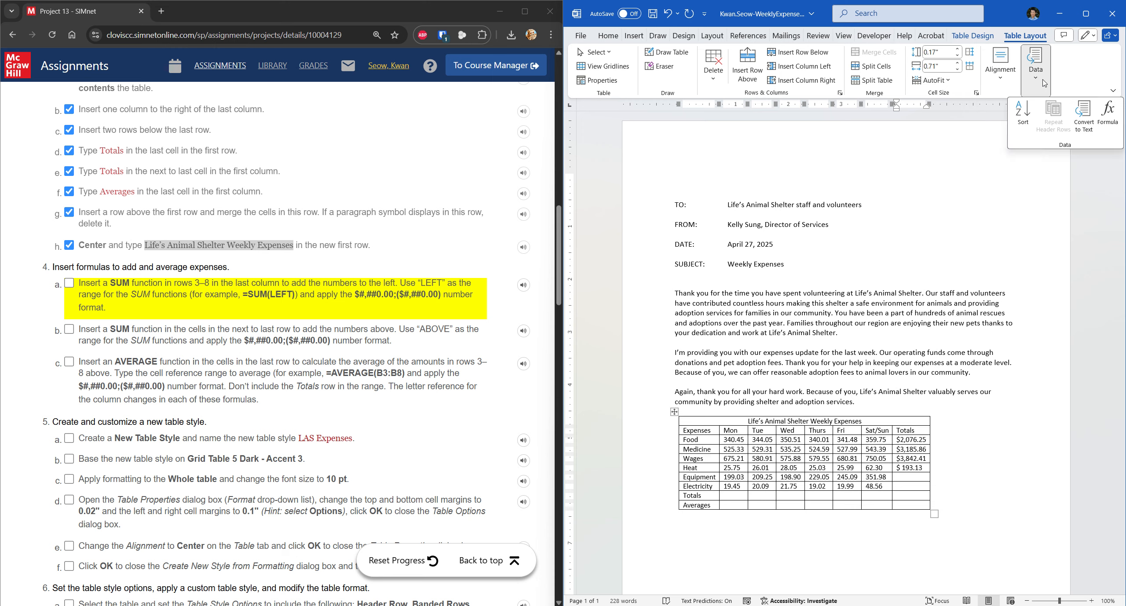
pyautogui.click(1031, 148)
pyautogui.hotkey('shift', 'Home')
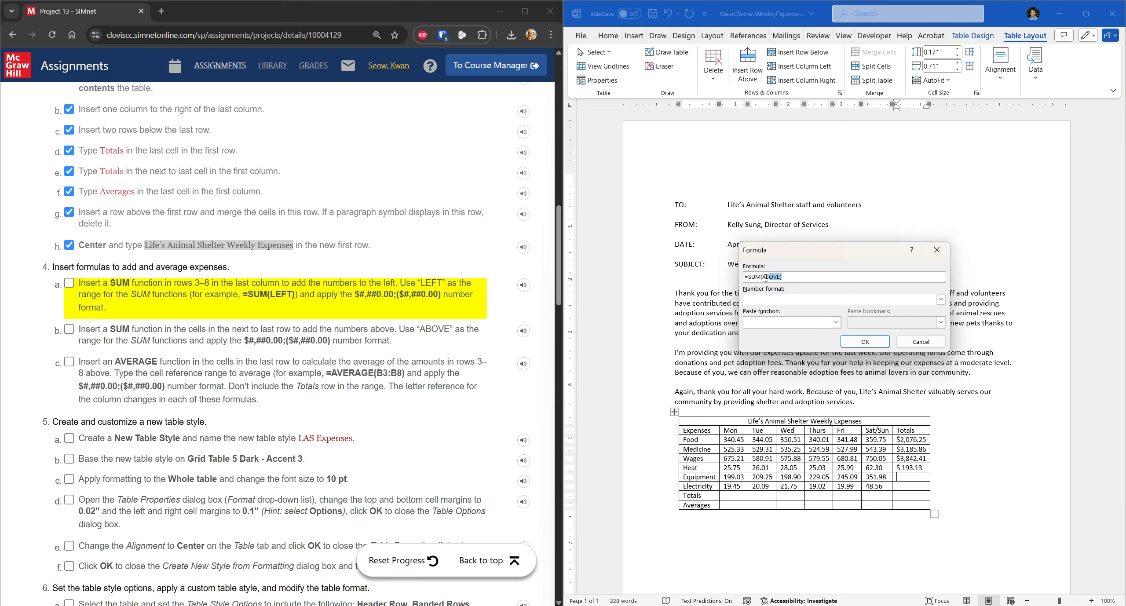
pyautogui.write('=SUM(LEFT)')
pyautogui.click(941, 299)
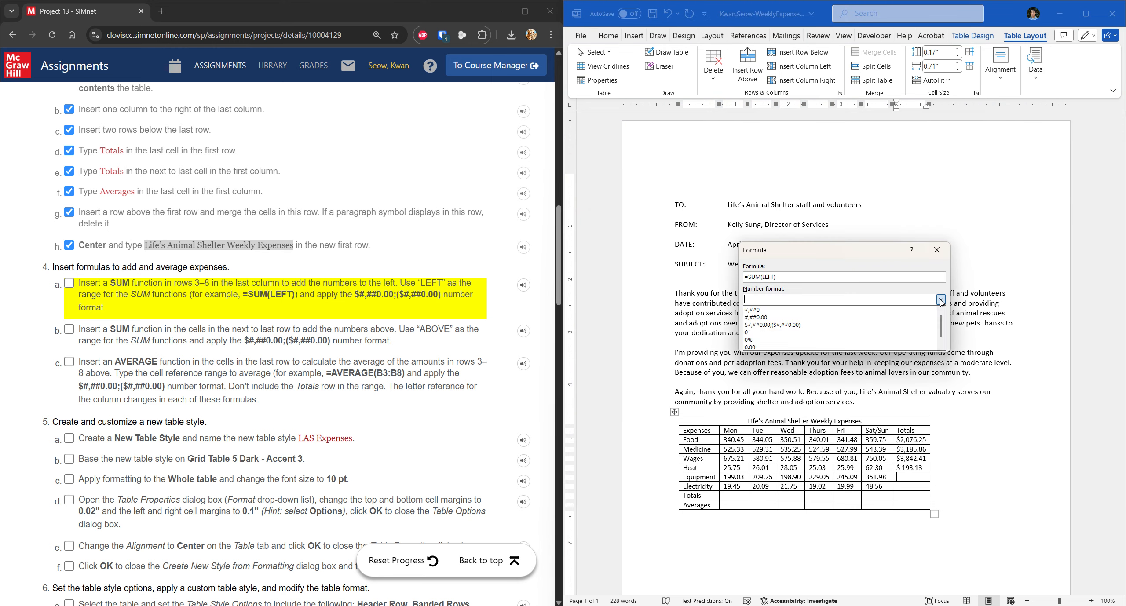
pyautogui.click(868, 327)
pyautogui.click(864, 342)
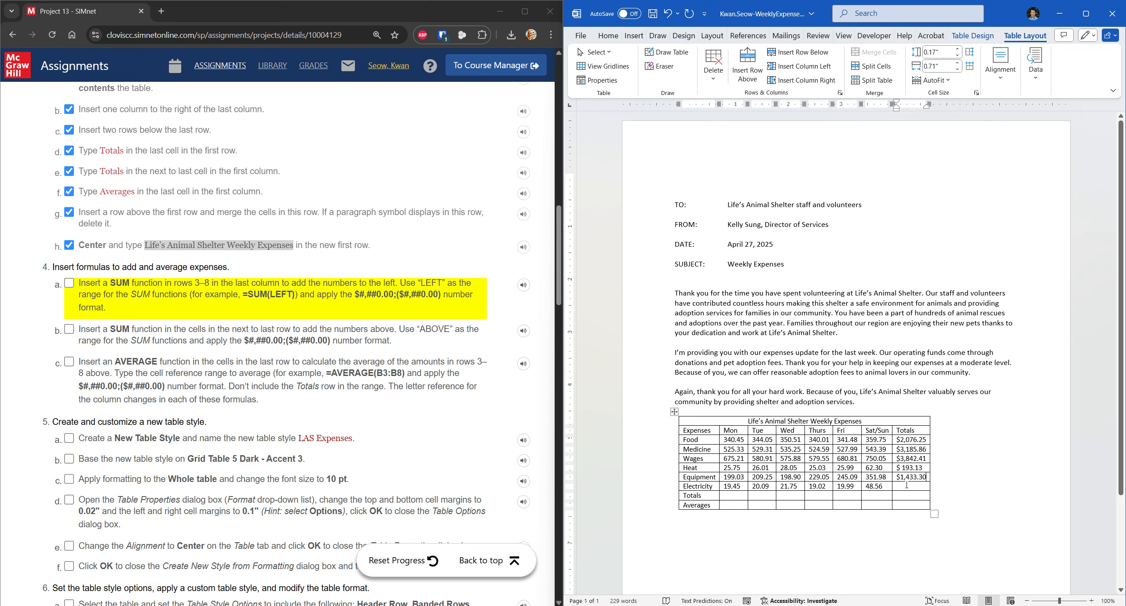
# Step: Insert =SUM(LEFT) with number format $#,##0.00;($#,##0.00) in the Electricity row's Totals cell and mark instruction 4a complete
pyautogui.click(1035, 64)
pyautogui.click(1031, 149)
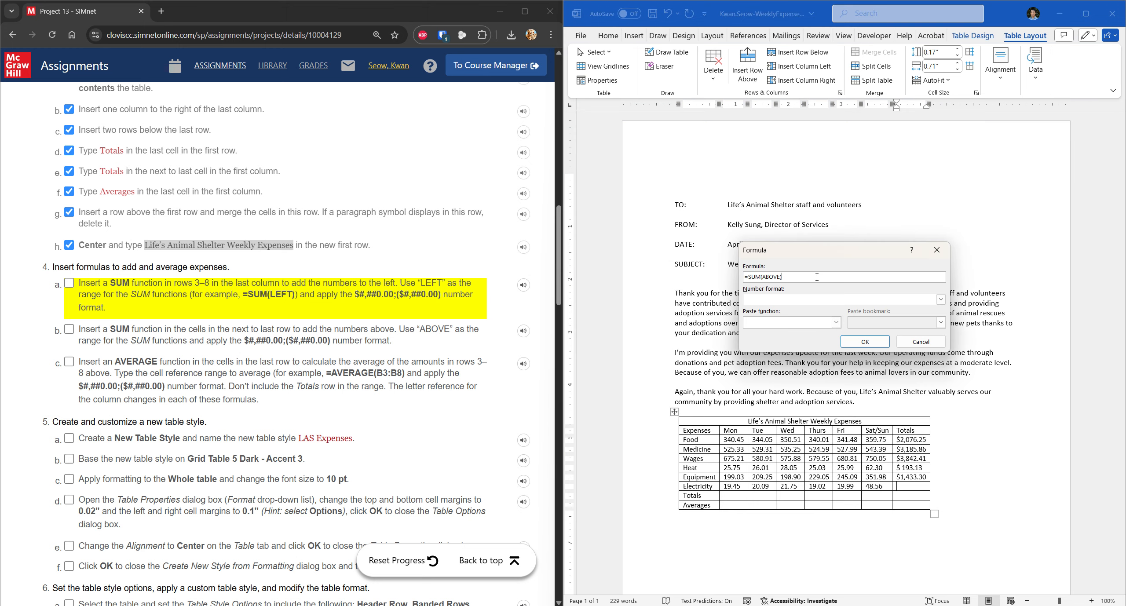
pyautogui.hotkey('shift', 'Home')
pyautogui.write('=SUM(LEFT)')
pyautogui.click(941, 300)
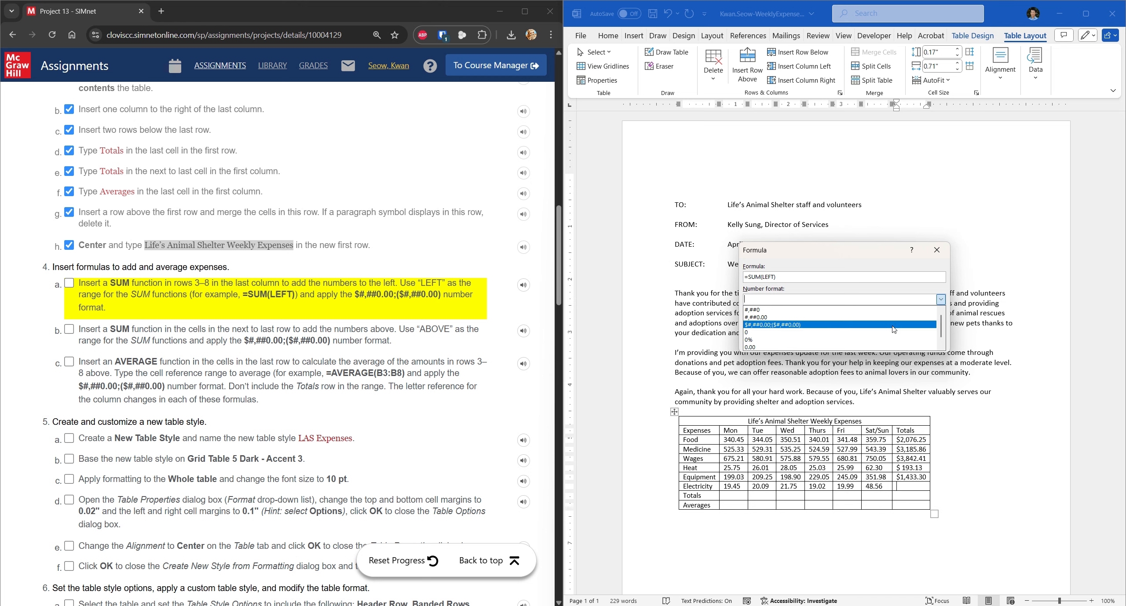
pyautogui.click(869, 327)
pyautogui.click(872, 343)
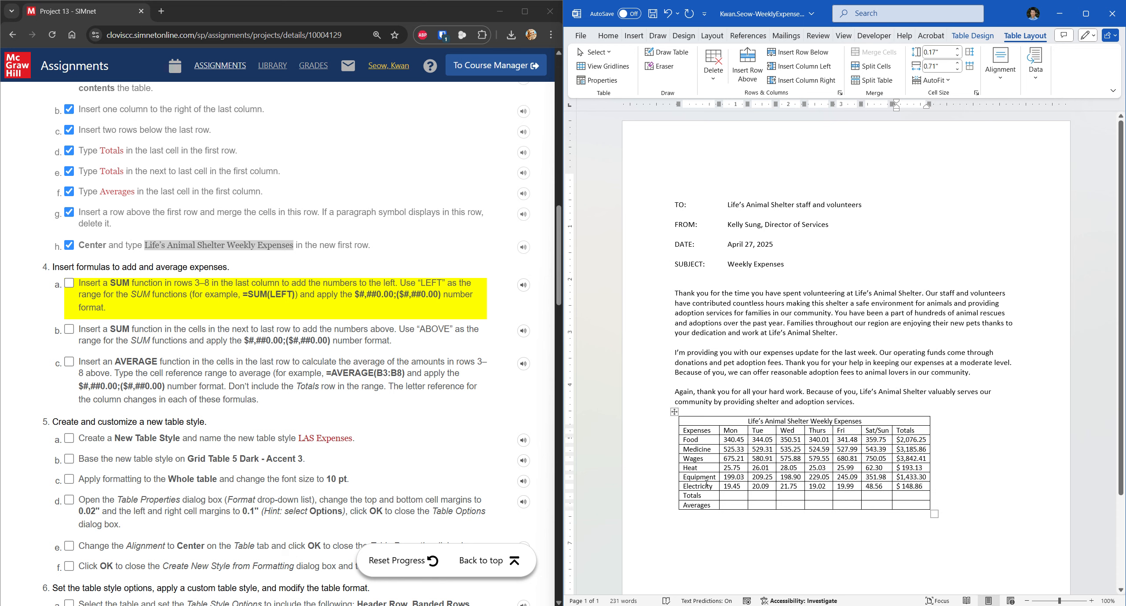
pyautogui.click(69, 282)
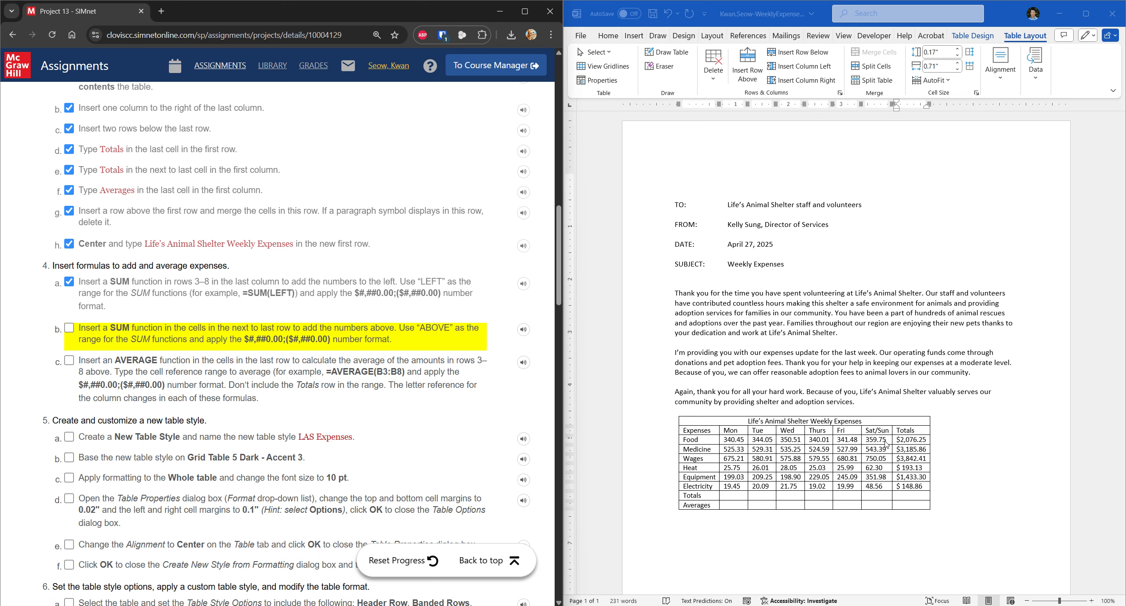
# Step: Insert the formula =SUM(ABOVE) with number format $#,##0.00;($#,##0.00) in the Totals row's Mon cell
pyautogui.click(738, 495)
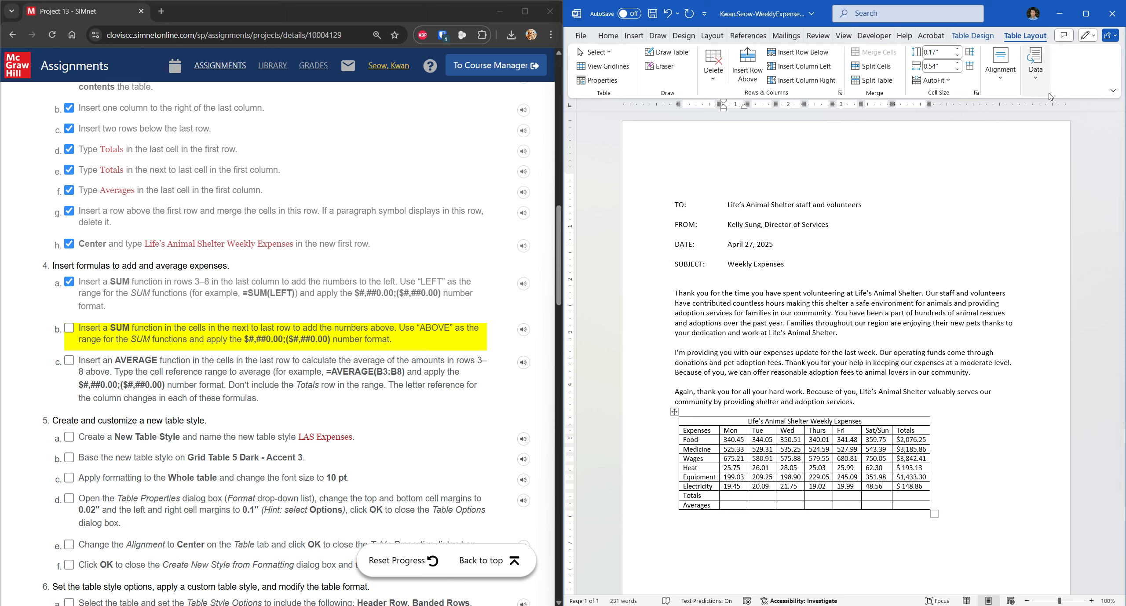
pyautogui.click(1035, 66)
pyautogui.click(1100, 121)
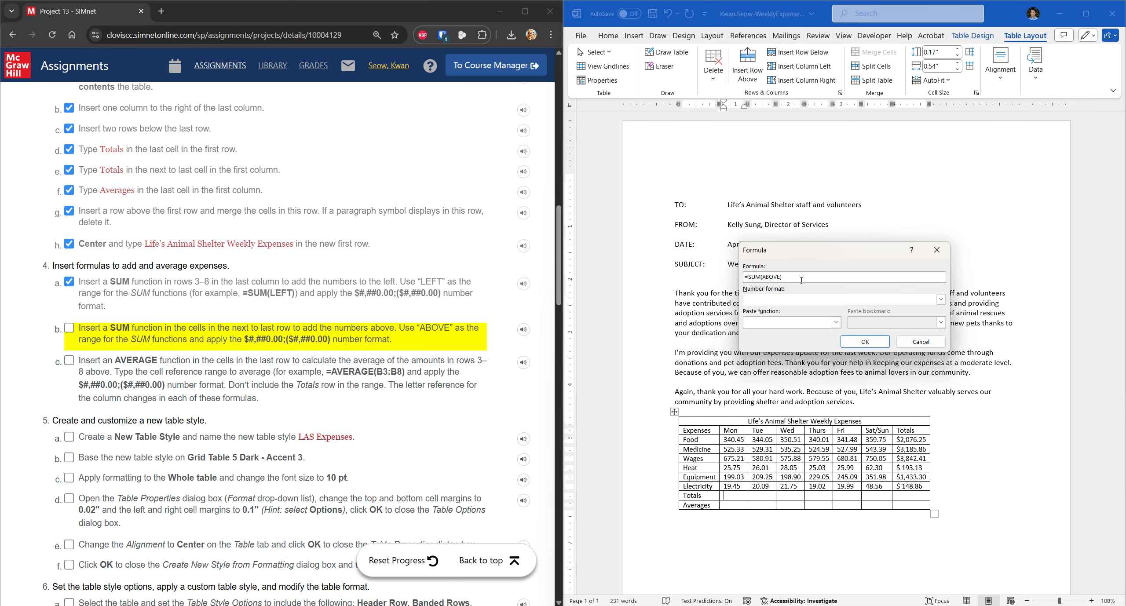
pyautogui.click(940, 299)
pyautogui.click(861, 325)
pyautogui.press('Return')
# Step: Insert the formula =SUM(ABOVE) with number format $#,##0.00;($#,##0.00) in the Totals row's Tue cell
pyautogui.click(773, 497)
pyautogui.click(1035, 64)
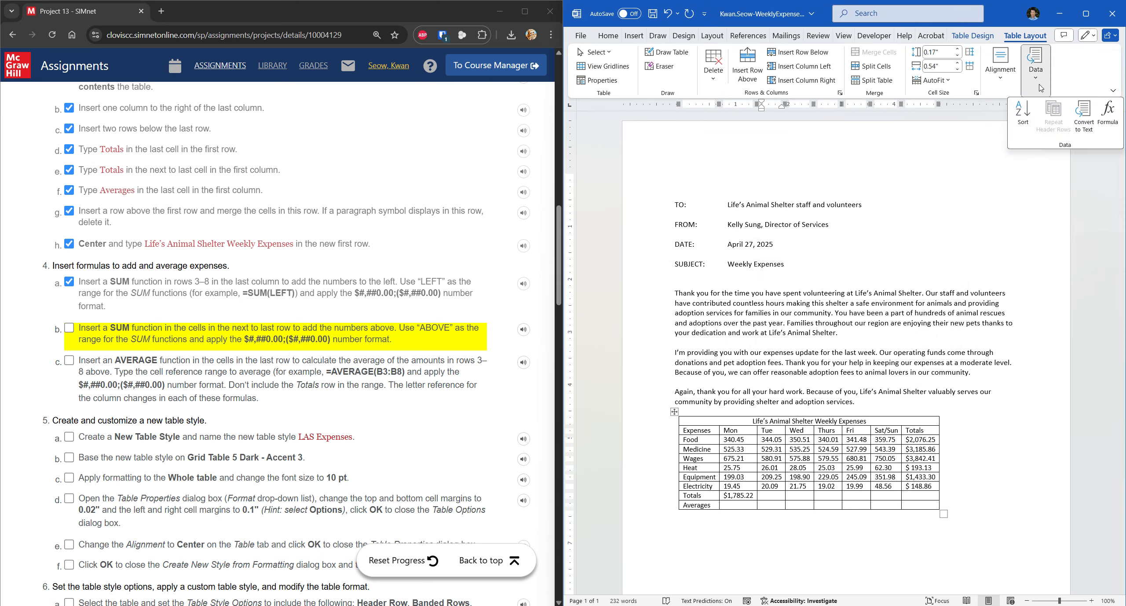
pyautogui.click(1108, 118)
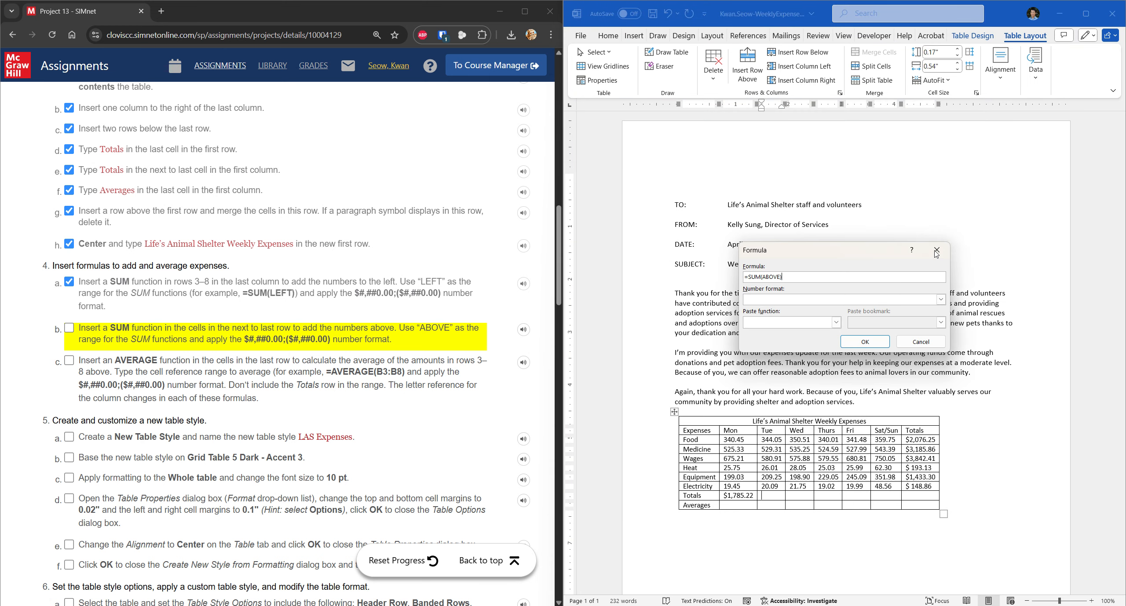
pyautogui.click(940, 299)
pyautogui.click(862, 326)
pyautogui.click(864, 341)
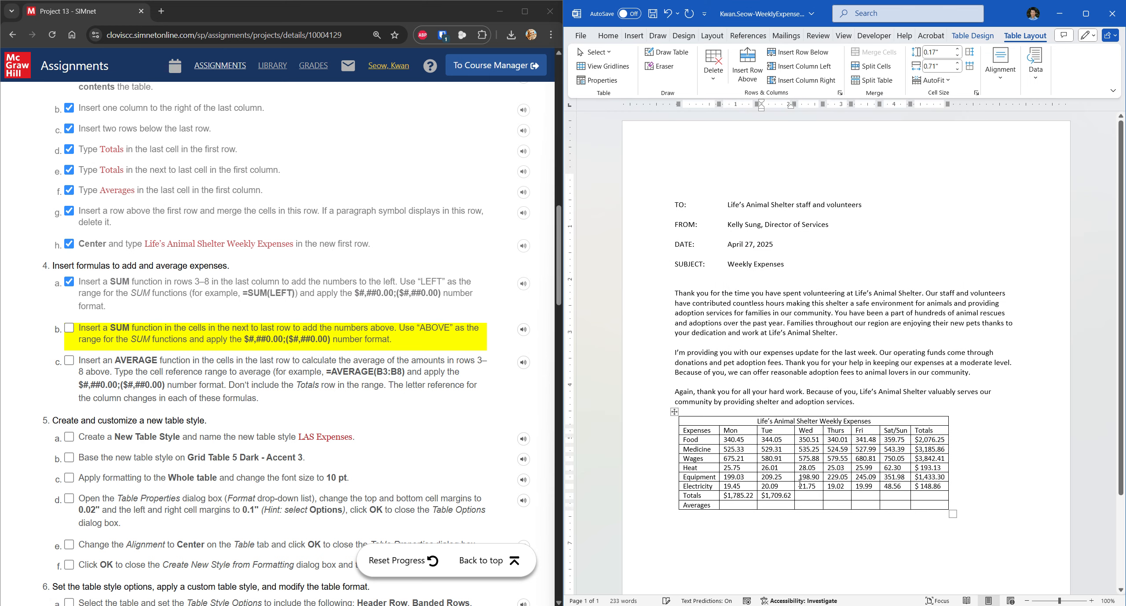
pyautogui.click(1035, 63)
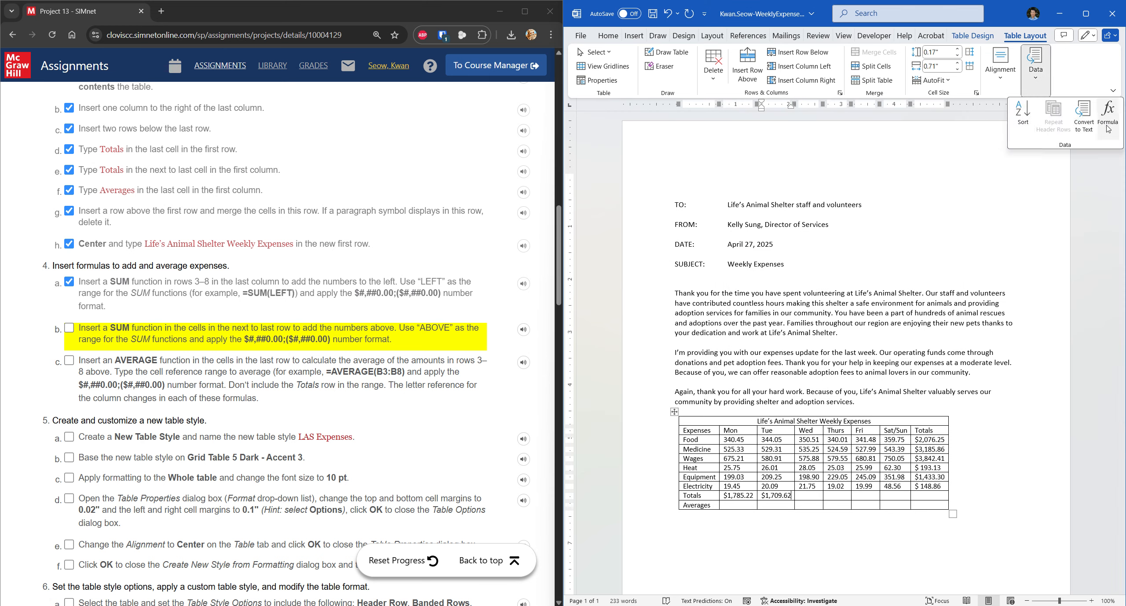
pyautogui.click(1108, 118)
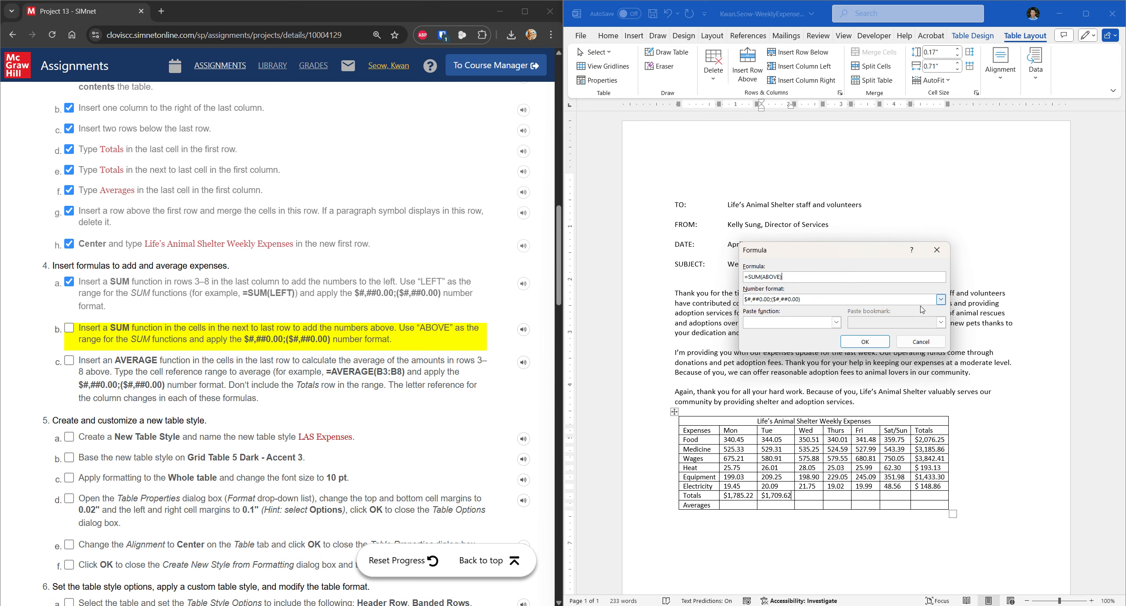
pyautogui.click(865, 342)
# Step: Insert the formula =SUM(ABOVE) with number format $#,##0.00;($#,##0.00) in the Totals row's Wed cell
pyautogui.click(804, 495)
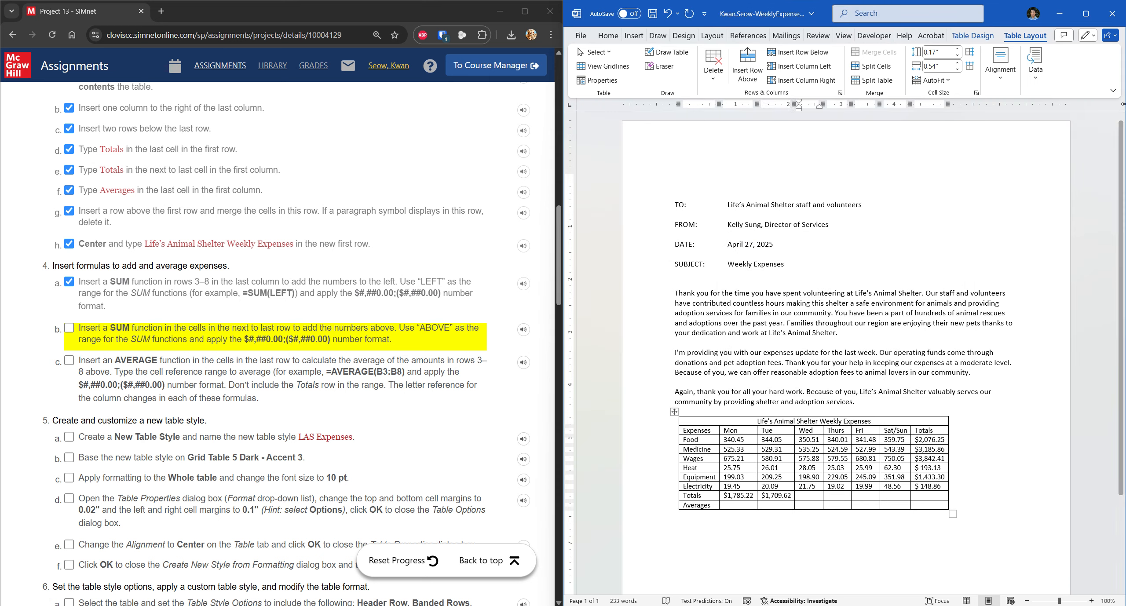
pyautogui.click(1035, 63)
pyautogui.click(1115, 123)
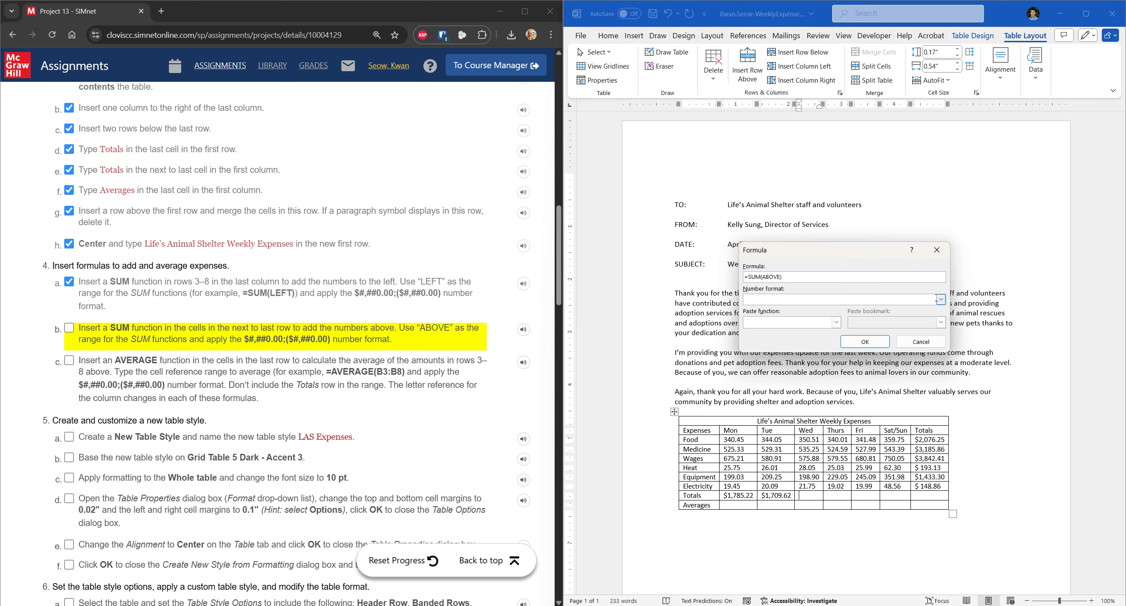
pyautogui.click(941, 299)
pyautogui.click(792, 327)
pyautogui.click(844, 344)
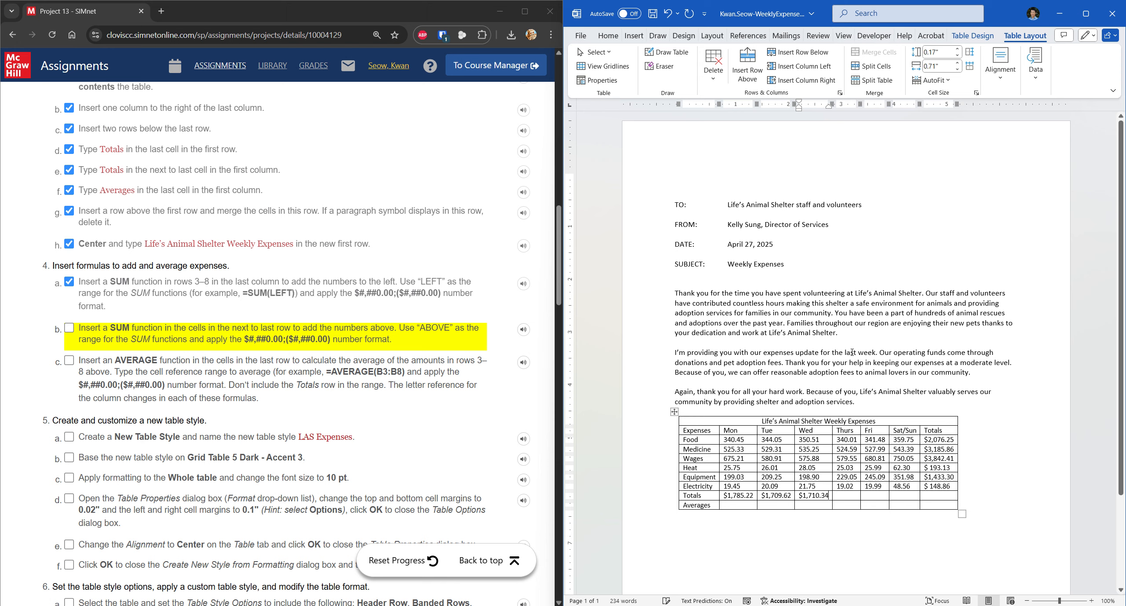
# Step: Insert the formula =SUM(ABOVE) with number format $#,##0.00;($#,##0.00) in the Totals row's Thurs cell
pyautogui.click(848, 494)
pyautogui.click(1036, 63)
pyautogui.click(1108, 121)
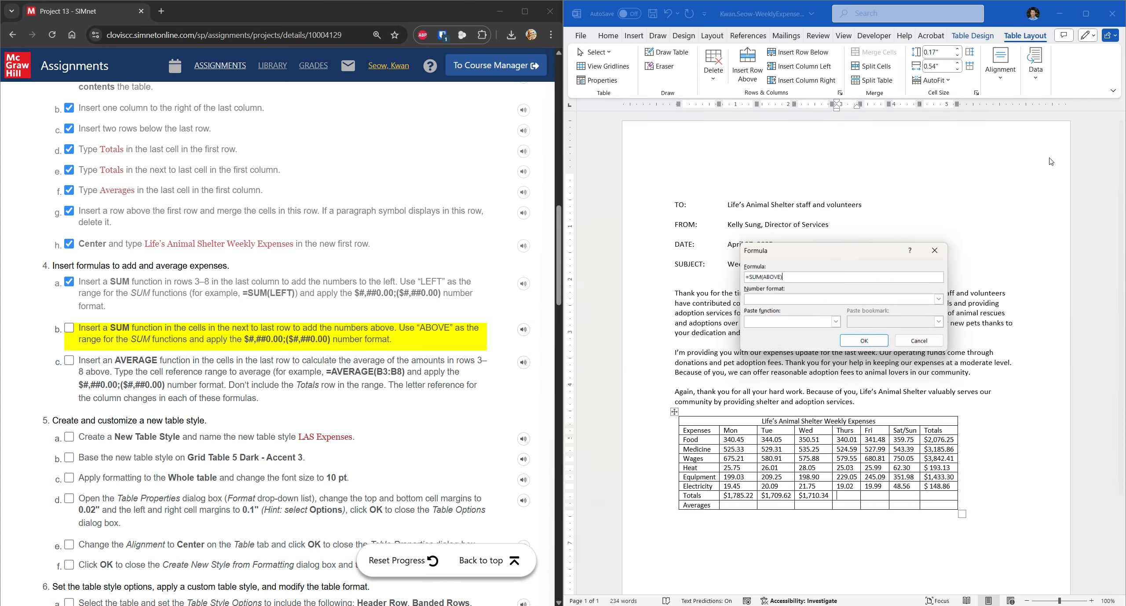
pyautogui.click(939, 299)
pyautogui.click(792, 325)
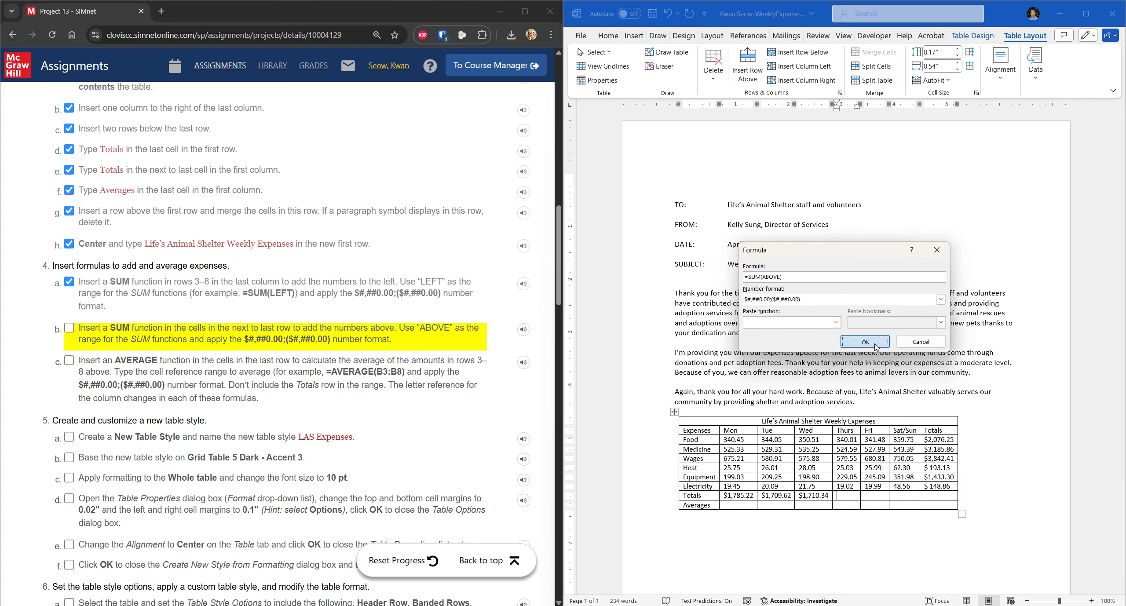
pyautogui.click(875, 346)
# Step: Insert the formula =SUM(ABOVE) with number format $#,##0.00;($#,##0.00) in the Totals row's Fri cell
pyautogui.click(879, 495)
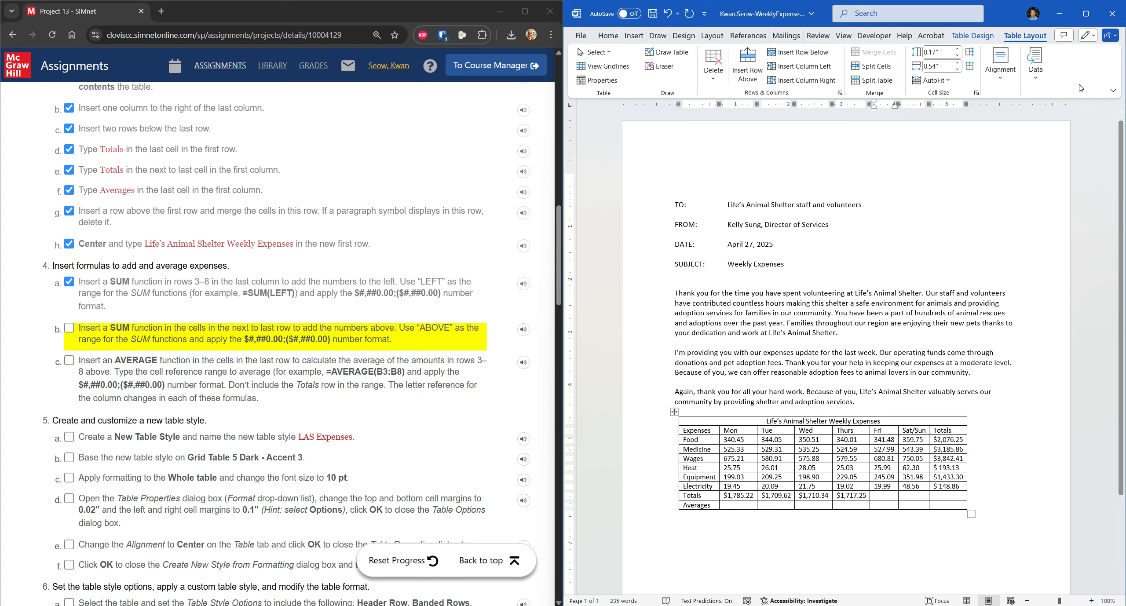
pyautogui.click(1035, 66)
pyautogui.click(1107, 115)
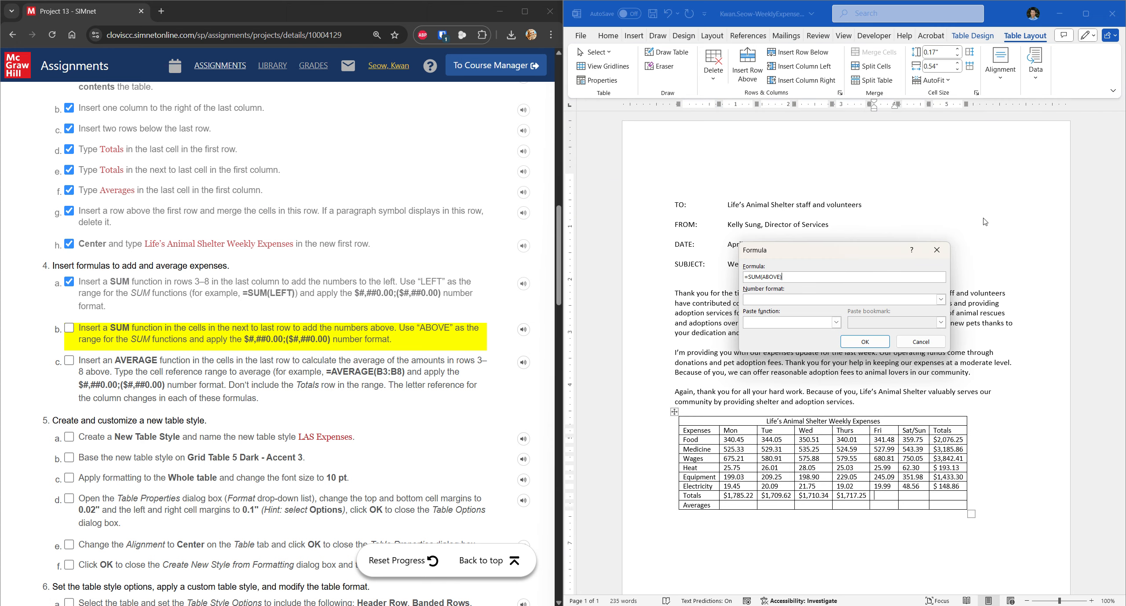
pyautogui.click(941, 299)
pyautogui.click(792, 325)
pyautogui.click(865, 342)
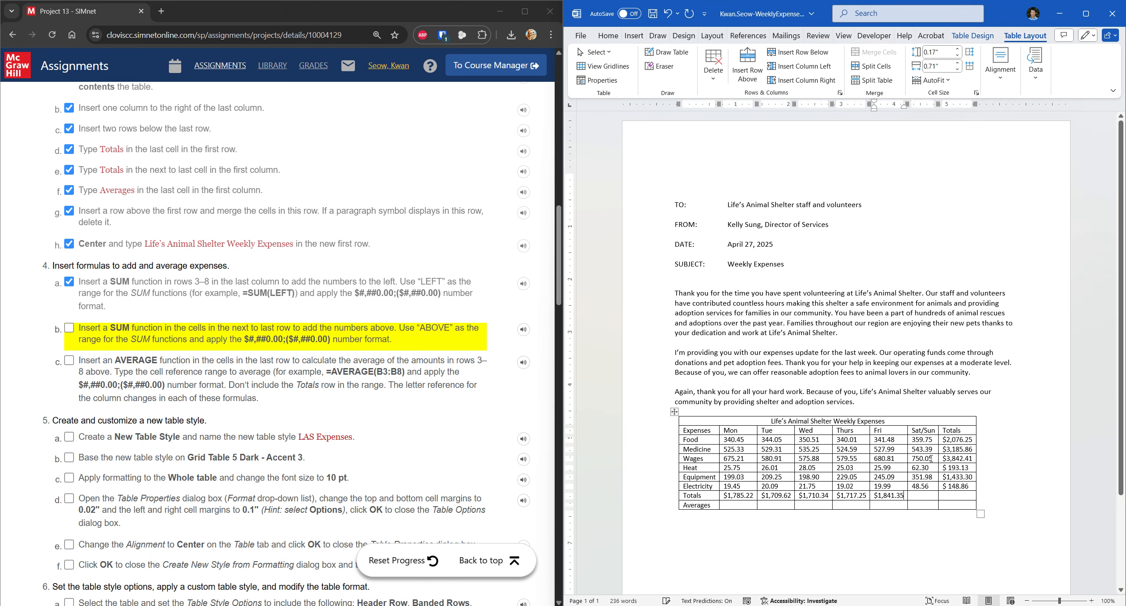
# Step: Insert the formula =SUM(ABOVE) with number format $#,##0.00;($#,##0.00) in the Totals row's Sat/Sun cell
pyautogui.click(924, 496)
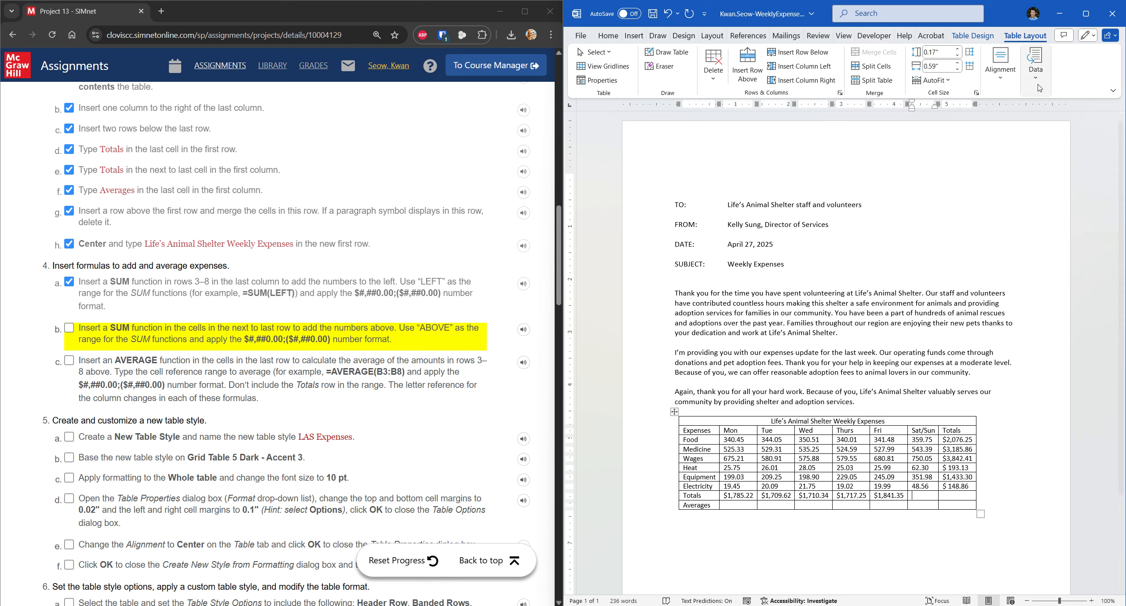
pyautogui.click(1036, 66)
pyautogui.click(1108, 115)
pyautogui.click(940, 299)
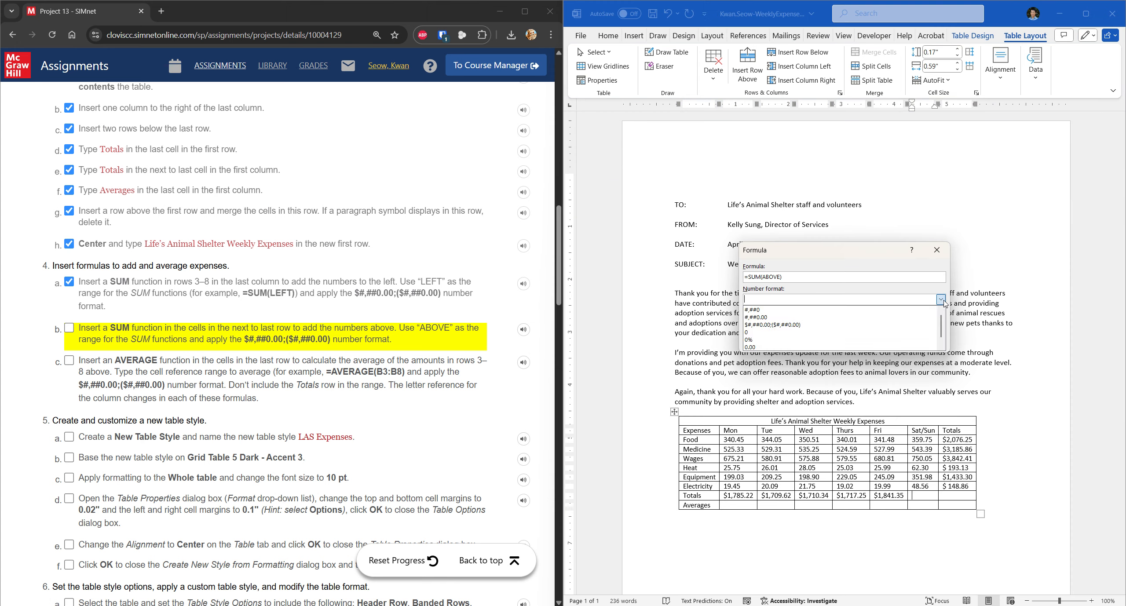
pyautogui.click(792, 325)
pyautogui.click(865, 341)
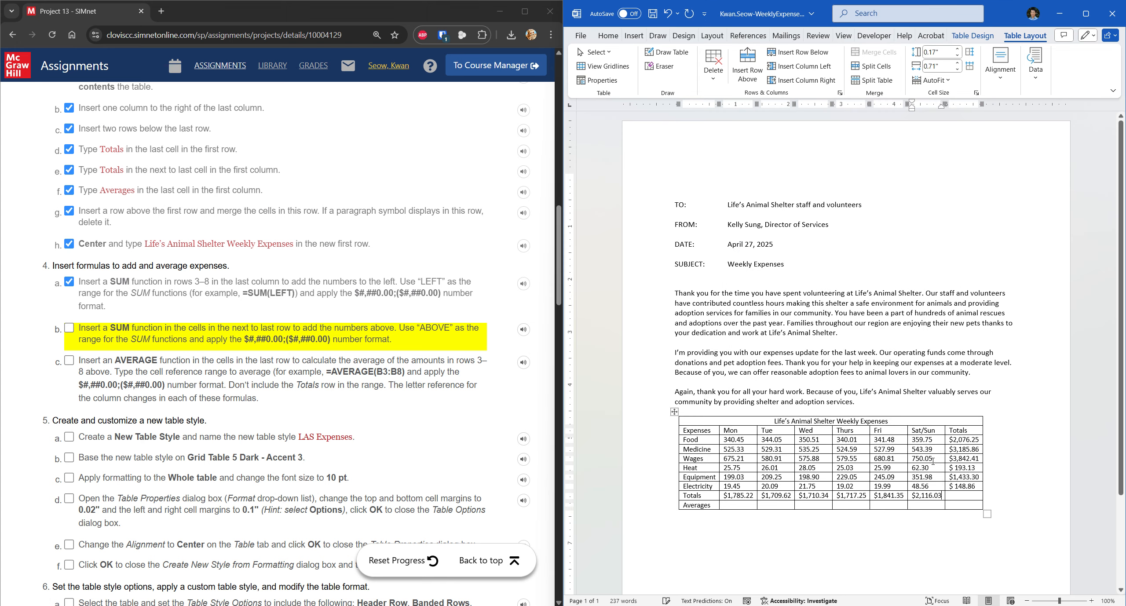
# Step: Insert the formula =SUM(ABOVE) with number format $#,##0.00;($#,##0.00) in the Totals row's last cell, under the Totals column
pyautogui.click(957, 500)
pyautogui.click(958, 500)
pyautogui.click(1036, 64)
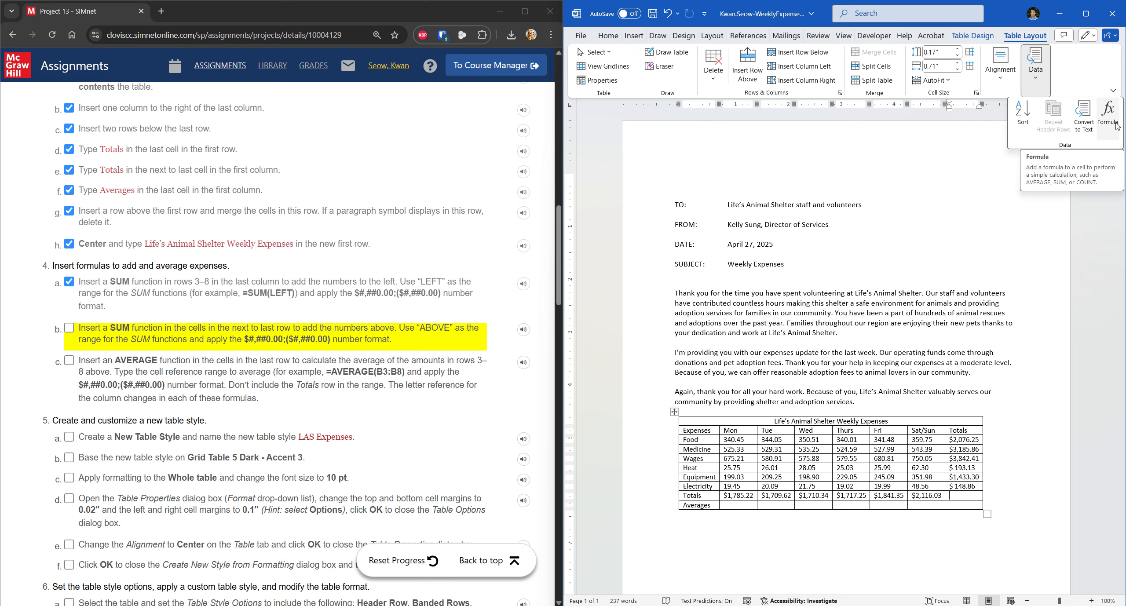
pyautogui.click(1116, 126)
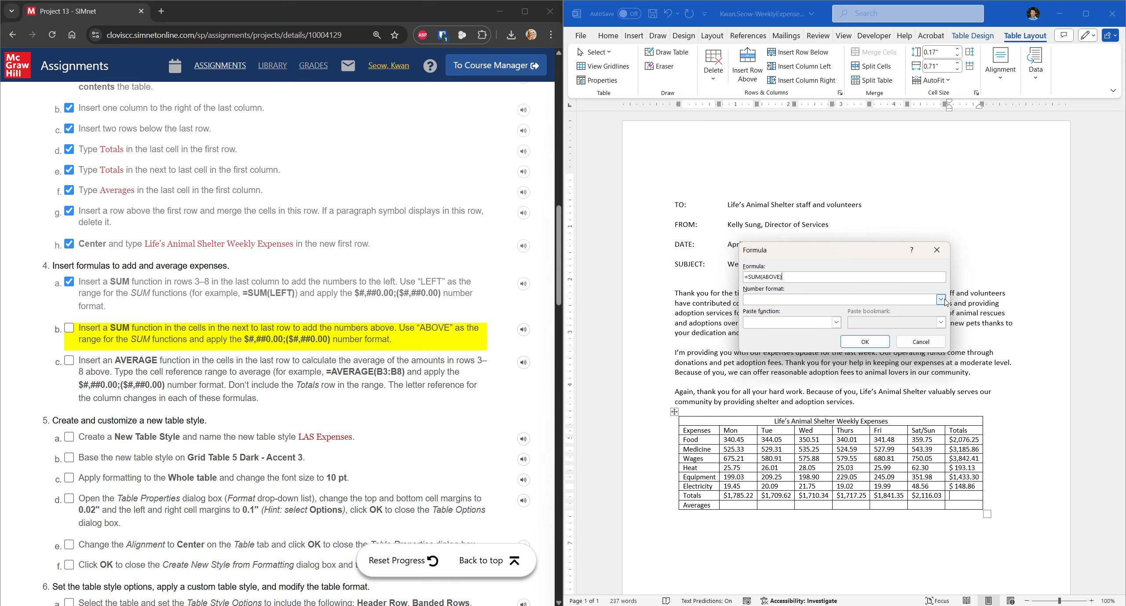
pyautogui.click(940, 300)
pyautogui.click(912, 324)
pyautogui.click(881, 367)
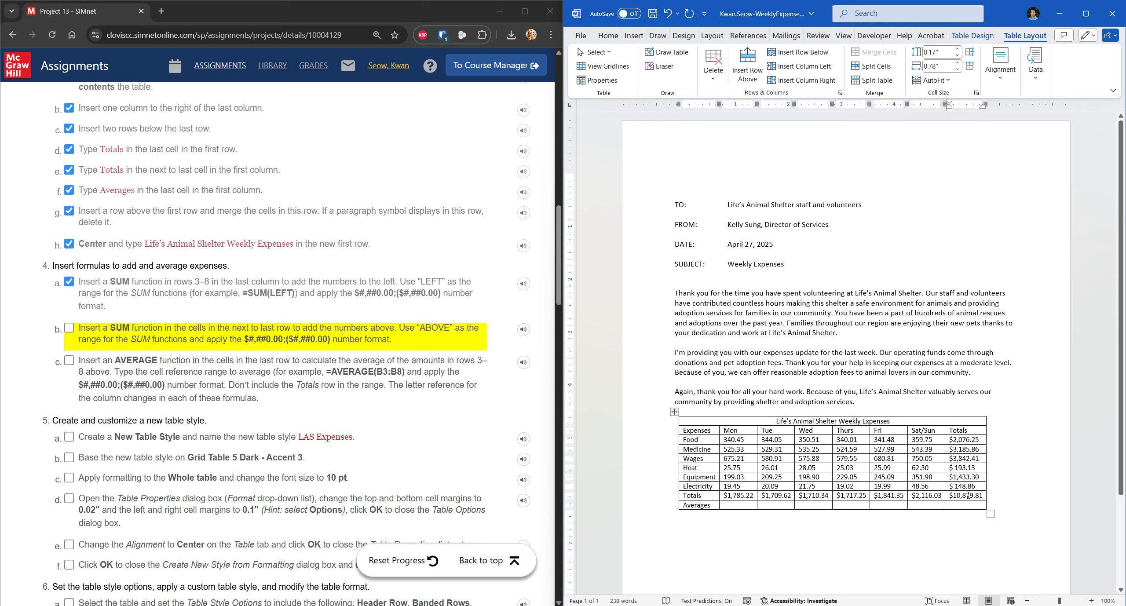
# Step: Compare the table's totals with the completed memo in Figure 7-119 and mark instruction 4b complete
pyautogui.moveTo(558, 284); pyautogui.dragTo(561, 542)
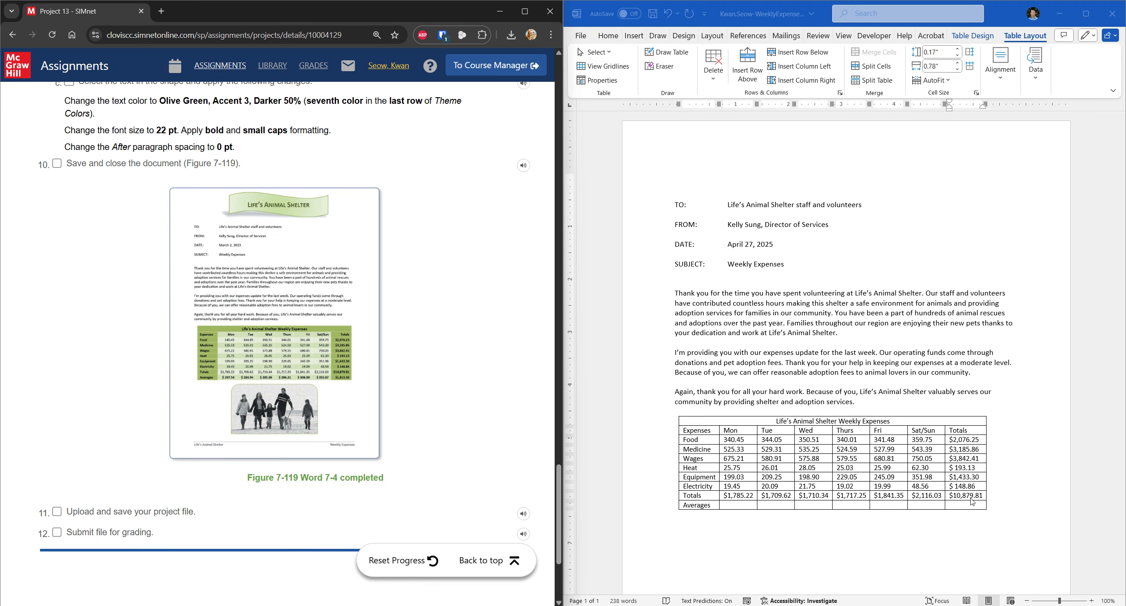
pyautogui.click(733, 503)
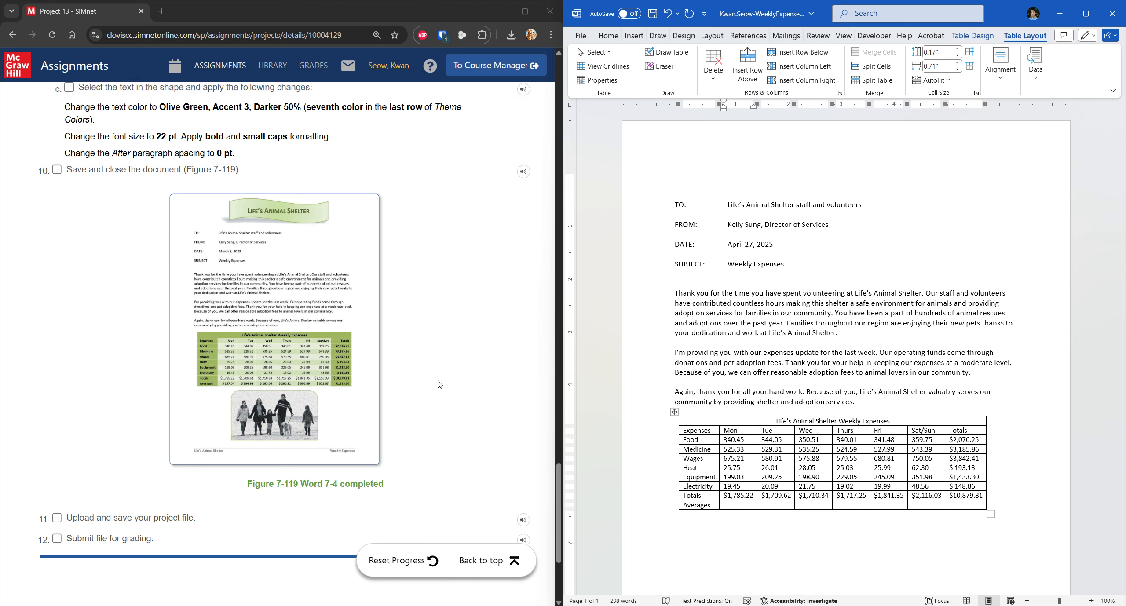
pyautogui.scroll(20, 439, 385)
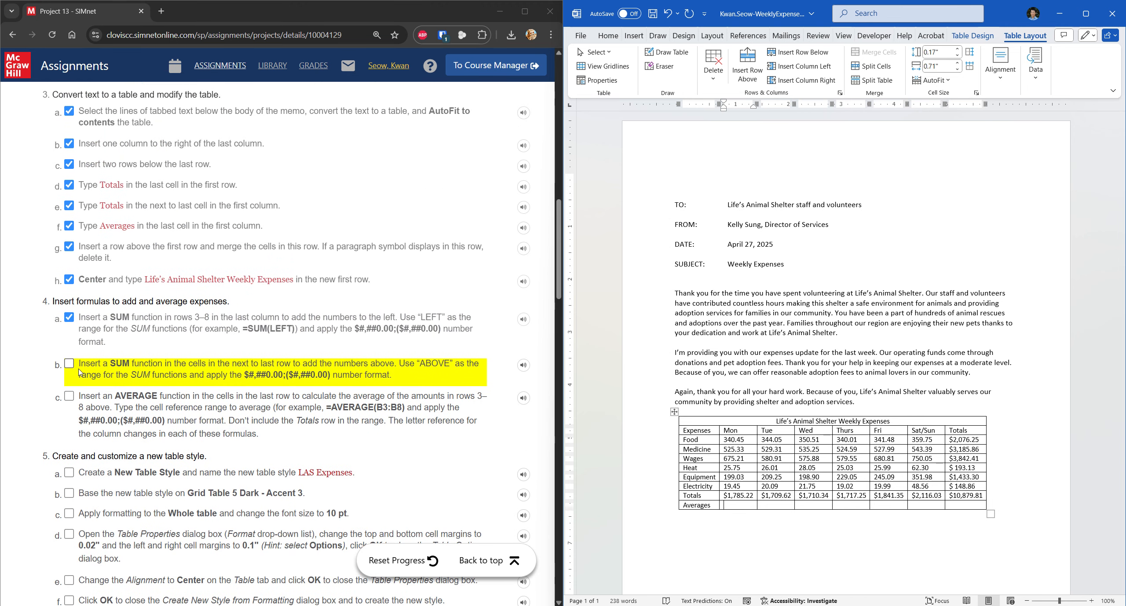
pyautogui.click(69, 361)
pyautogui.scroll(-2, 91, 360)
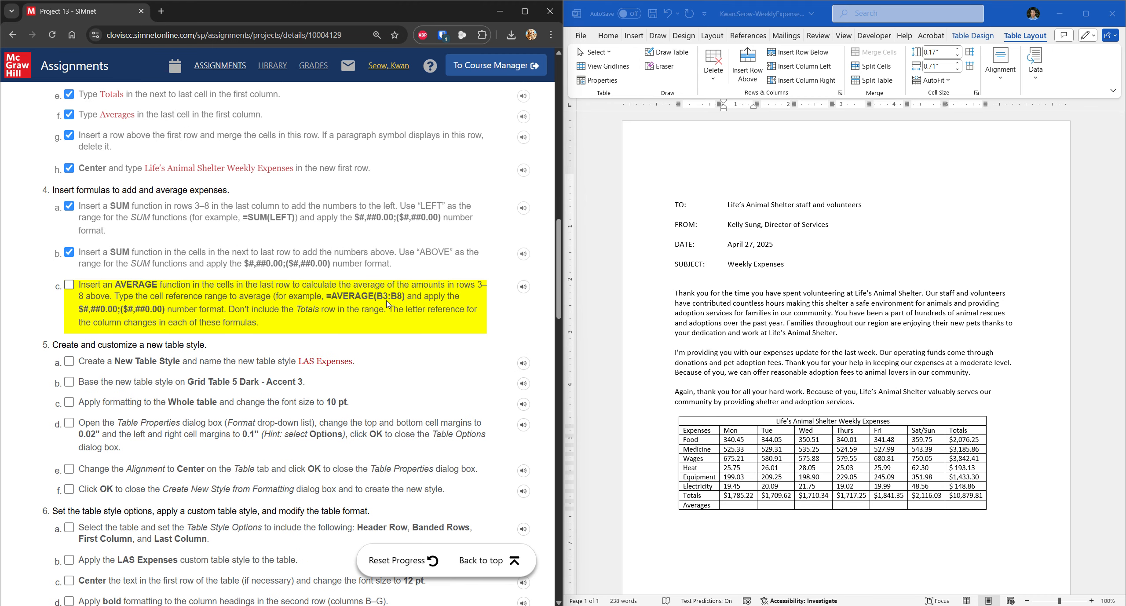
pyautogui.click(737, 442)
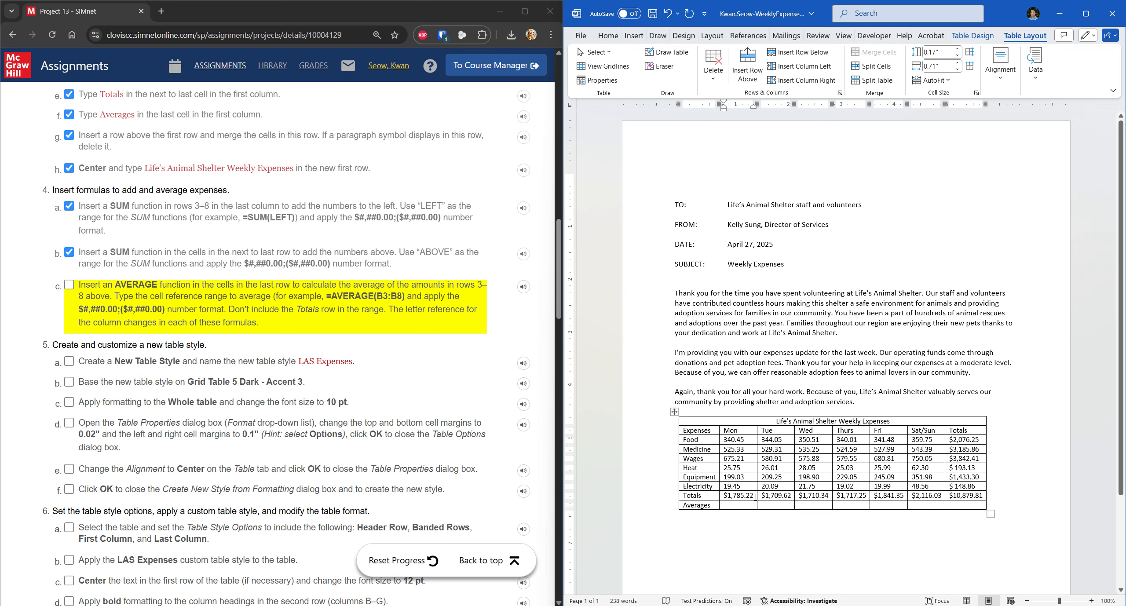
pyautogui.moveTo(725, 494); pyautogui.dragTo(753, 495)
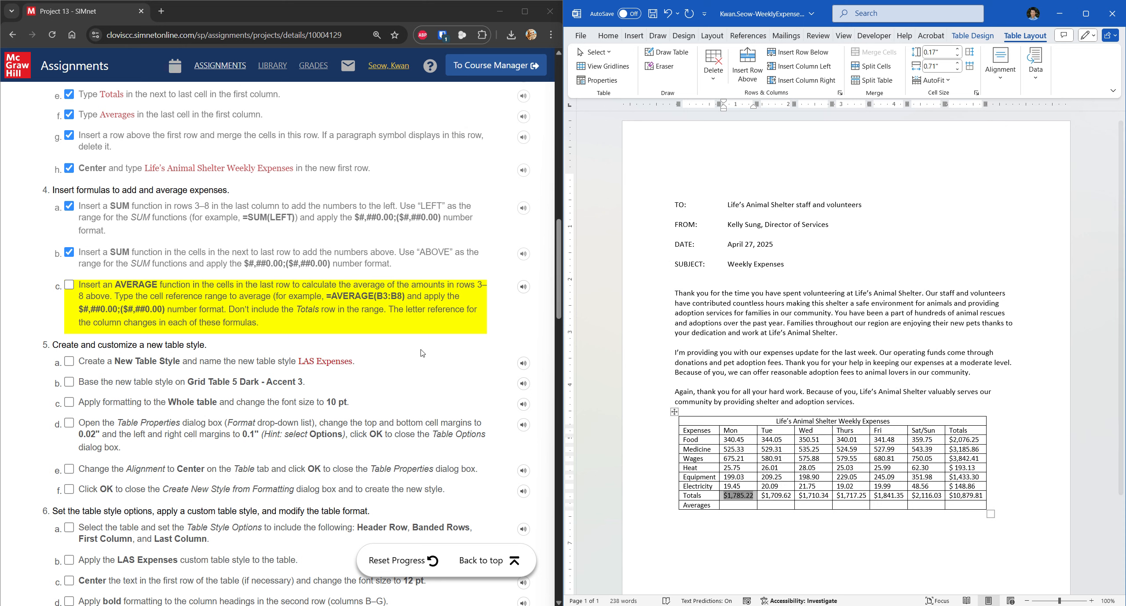
# Step: Mark instruction 4c complete and insert =AVERAGE(B3:B8) with number format $#,##0.00;($#,##0.00) in the Averages row's Mon cell
pyautogui.click(69, 284)
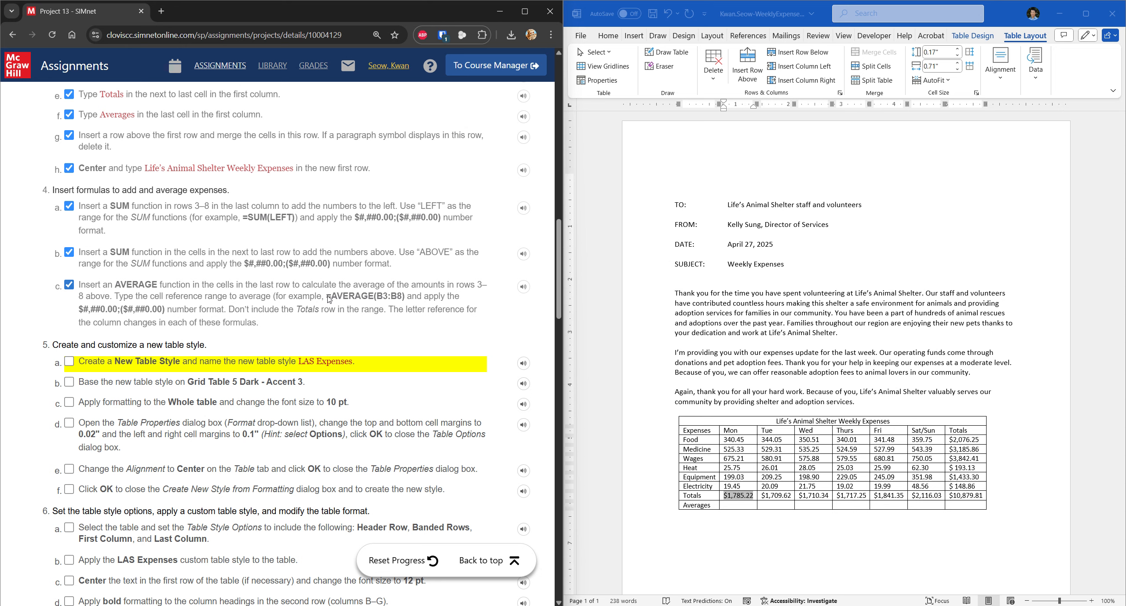
pyautogui.moveTo(329, 299); pyautogui.dragTo(406, 303)
pyautogui.hotkey('ctrl', 'c')
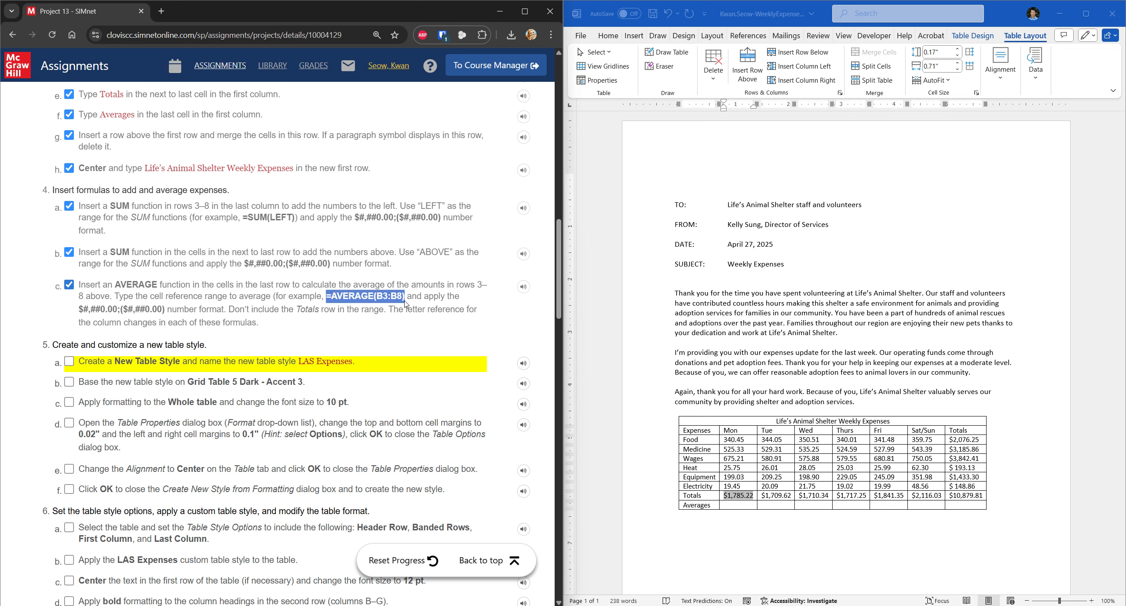
pyautogui.click(733, 504)
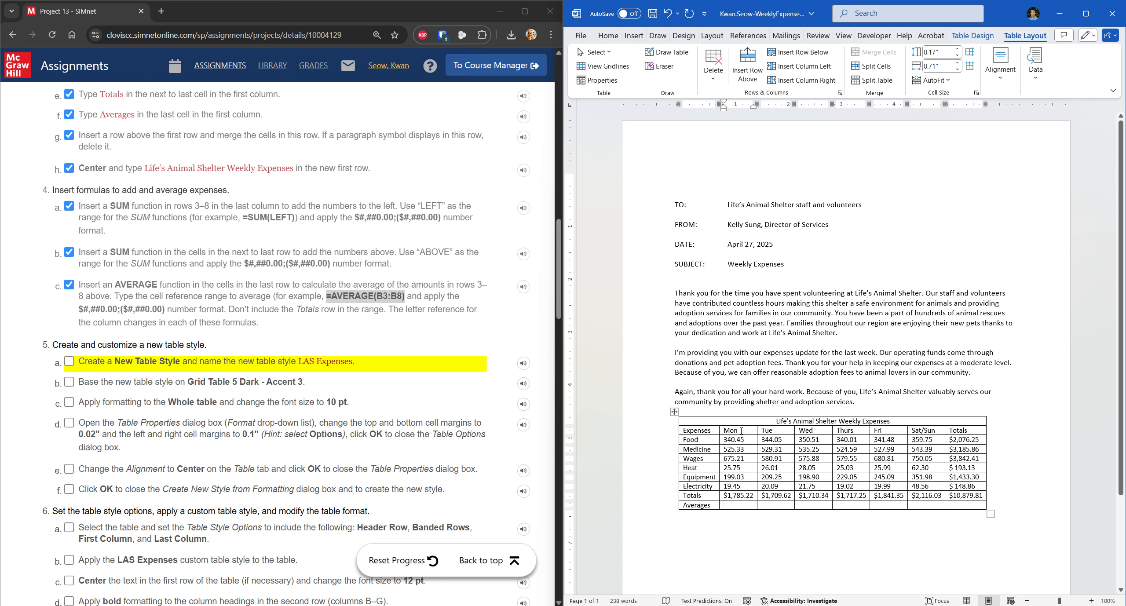
pyautogui.click(1035, 66)
pyautogui.click(1105, 127)
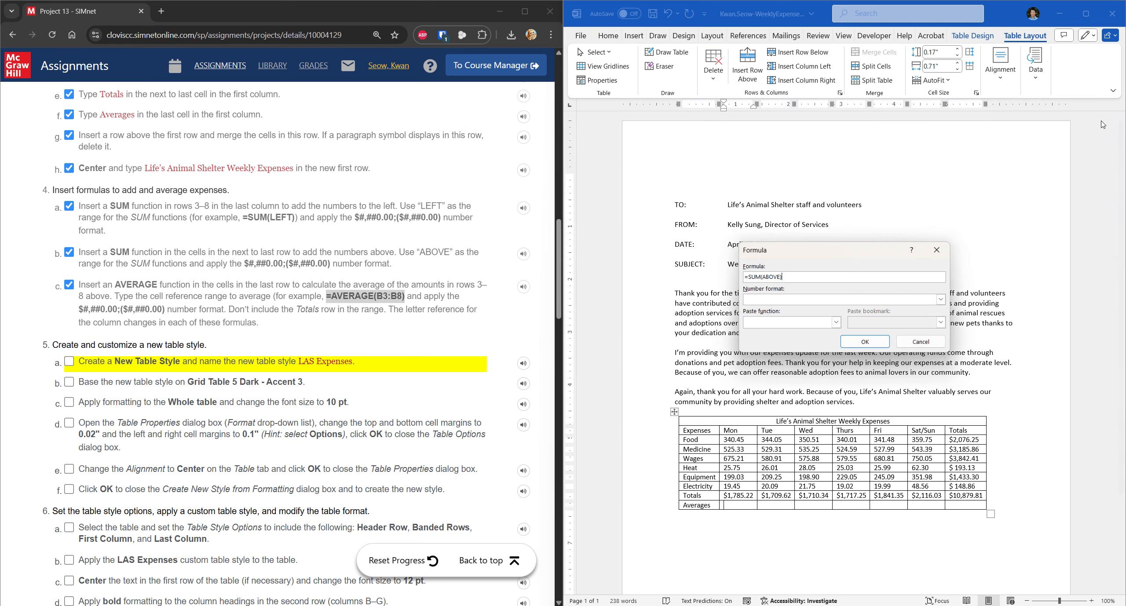
pyautogui.hotkey('ctrl', 'a')
pyautogui.hotkey('ctrl', 'v')
pyautogui.click(939, 299)
pyautogui.click(813, 325)
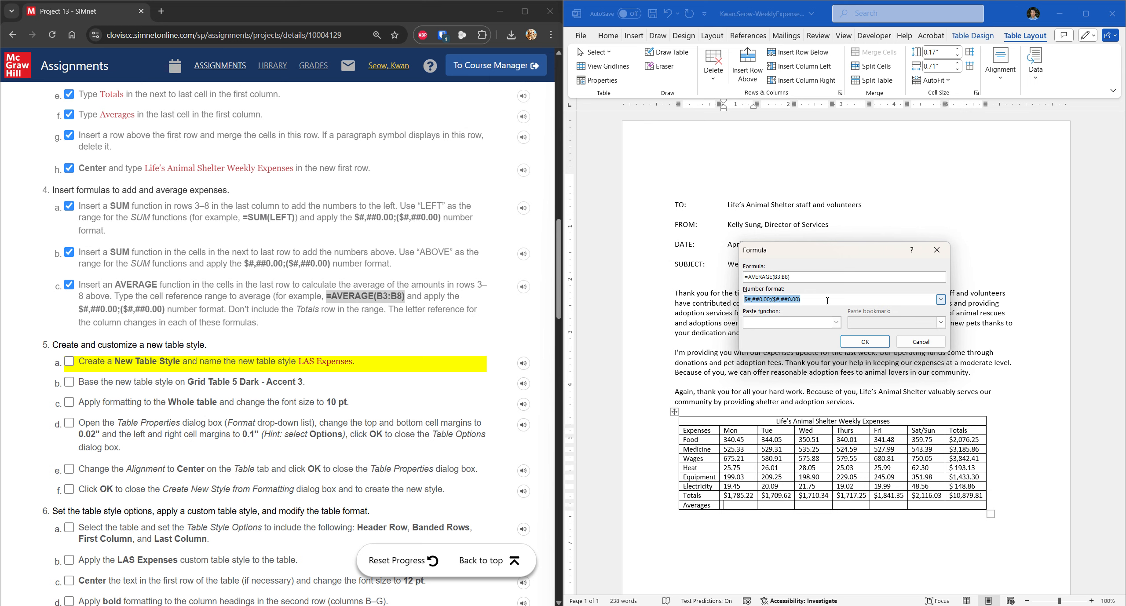
pyautogui.click(864, 342)
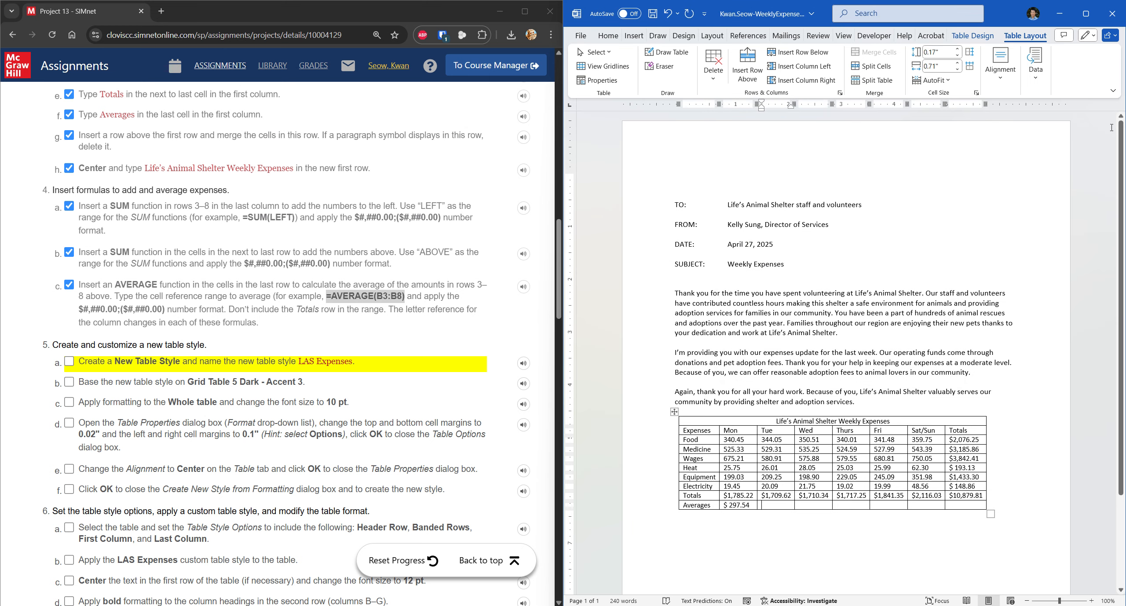
# Step: Insert the formula =AVERAGE(C3:C8) with number format $#,##0.00;($#,##0.00) in the Averages row's Tue cell
pyautogui.click(1036, 66)
pyautogui.click(1107, 118)
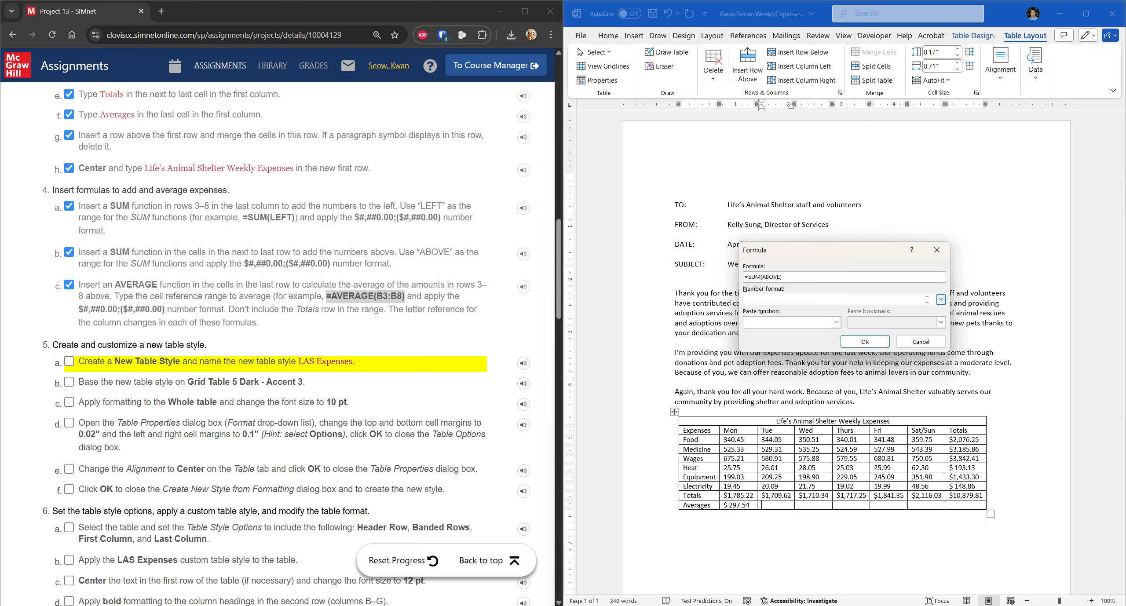
pyautogui.hotkey('ctrl', 'a')
pyautogui.hotkey('ctrl', 'v')
pyautogui.click(941, 300)
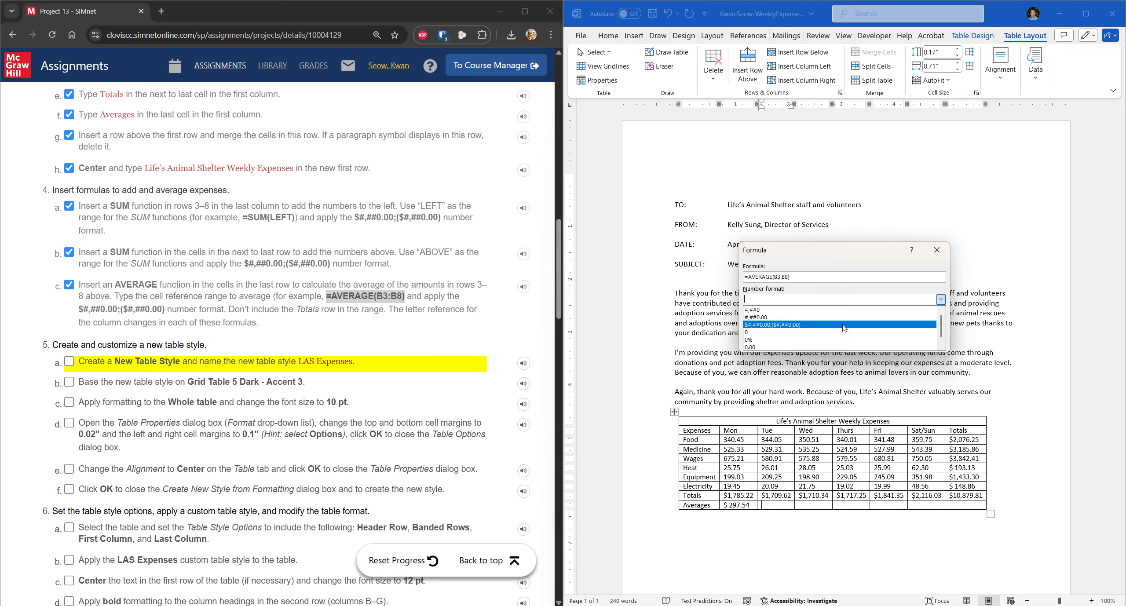
pyautogui.click(843, 326)
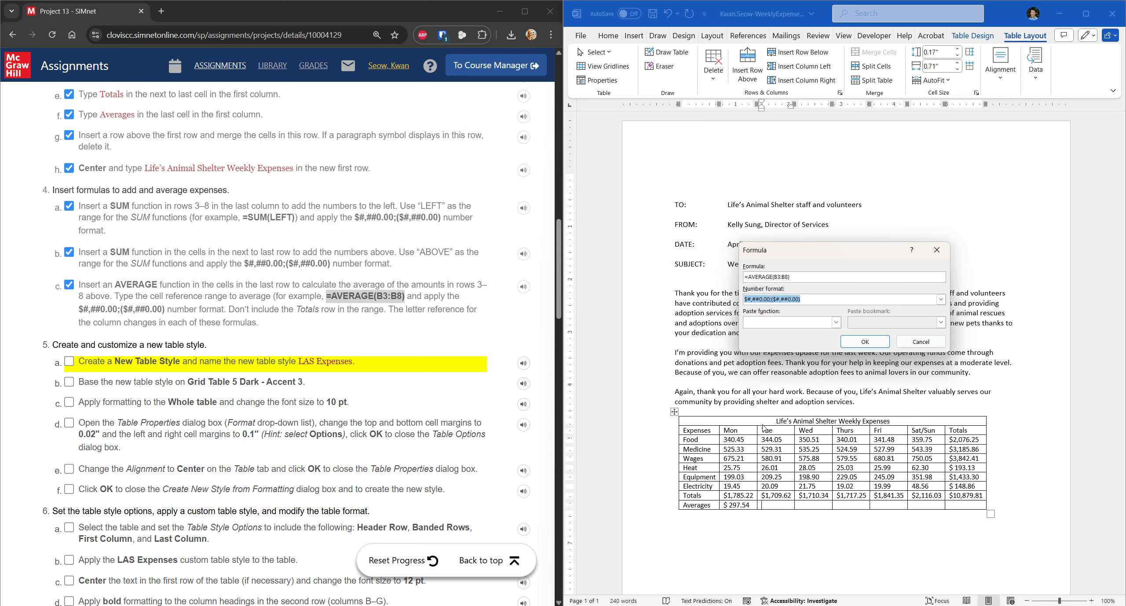
pyautogui.click(780, 279)
pyautogui.press('BackSpace')
pyautogui.write('C')
pyautogui.click(864, 342)
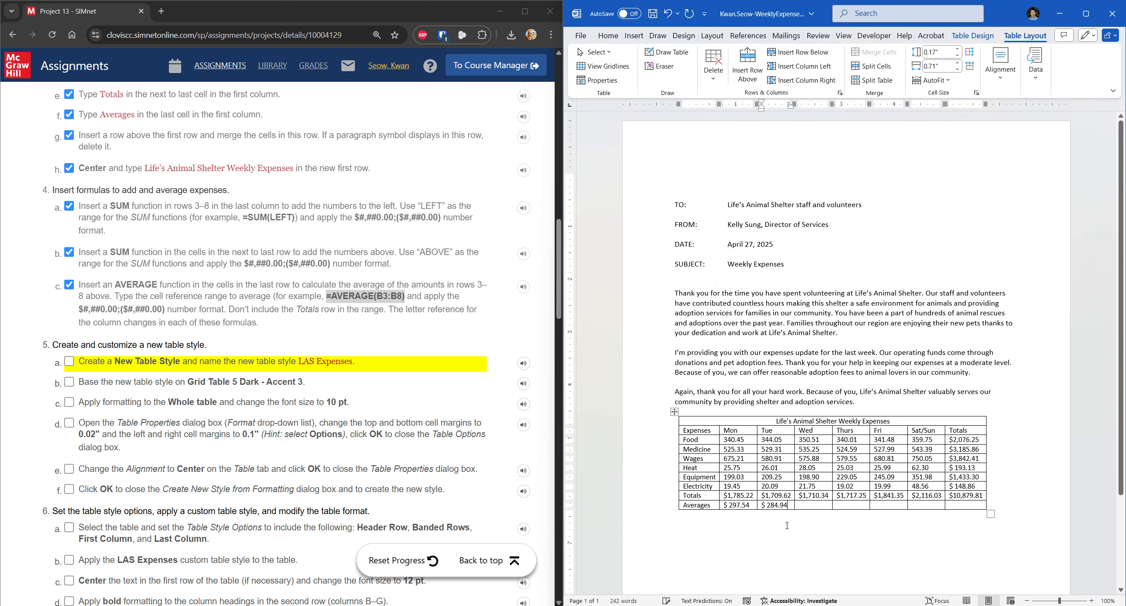
# Step: Insert the formula =AVERAGE(D3:D8) with number format $#,##0.00;($#,##0.00) in the Averages row's Wed cell
pyautogui.click(1035, 63)
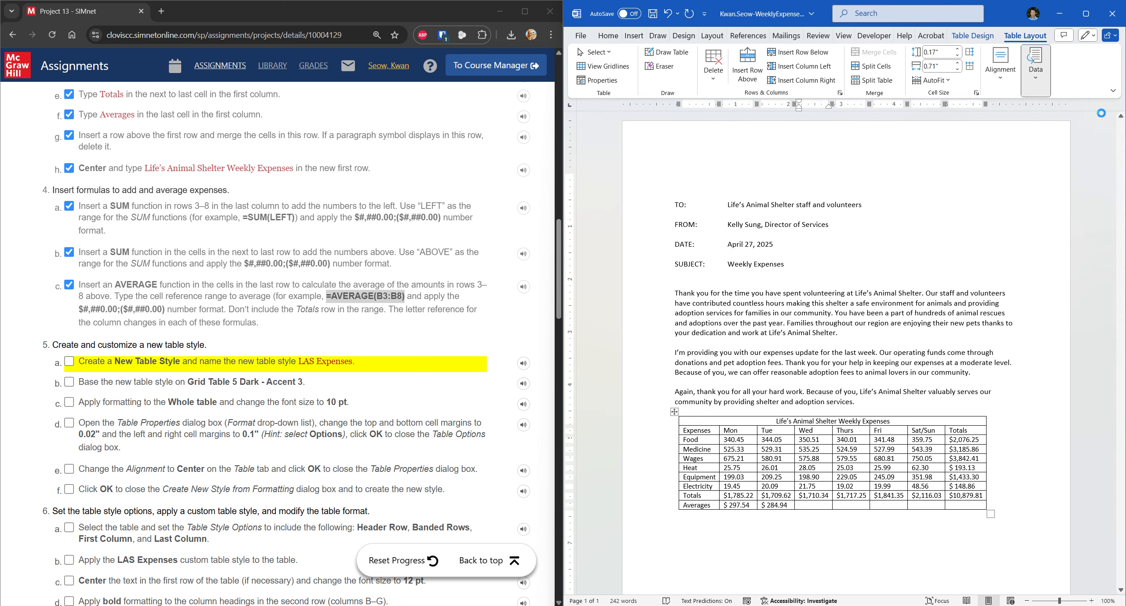
pyautogui.click(1086, 129)
pyautogui.moveTo(803, 279); pyautogui.dragTo(681, 279)
pyautogui.hotkey('ctrl', 'v')
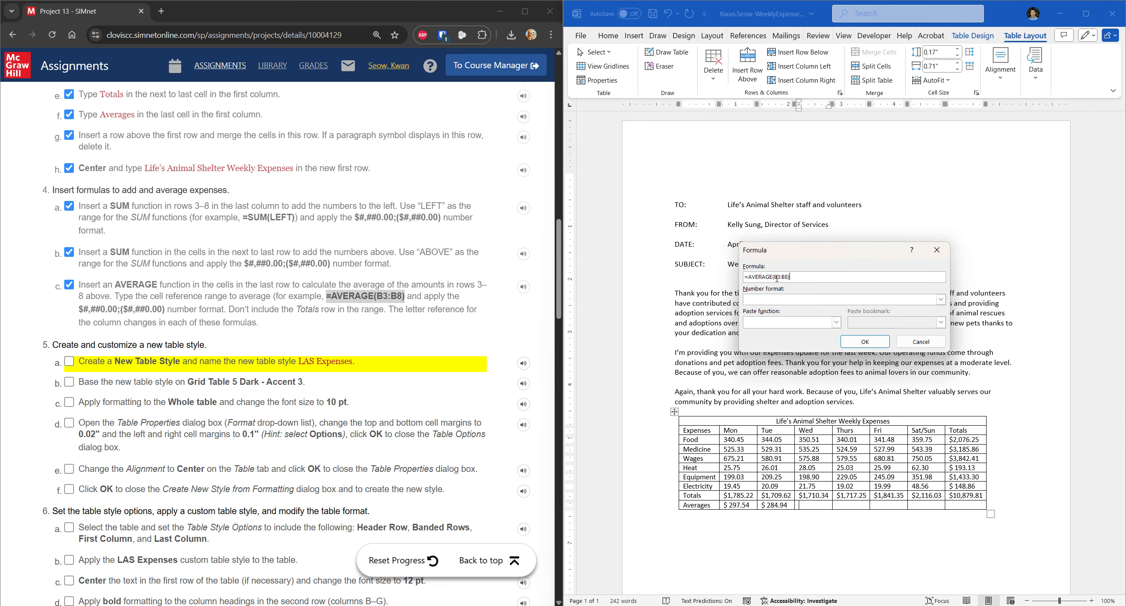
pyautogui.press('Left')
pyautogui.press('Left')
pyautogui.press('Left')
pyautogui.press('Left')
pyautogui.press('Left')
pyautogui.press('BackSpace')
pyautogui.write('D3:D')
pyautogui.click(940, 299)
pyautogui.click(774, 327)
pyautogui.click(865, 341)
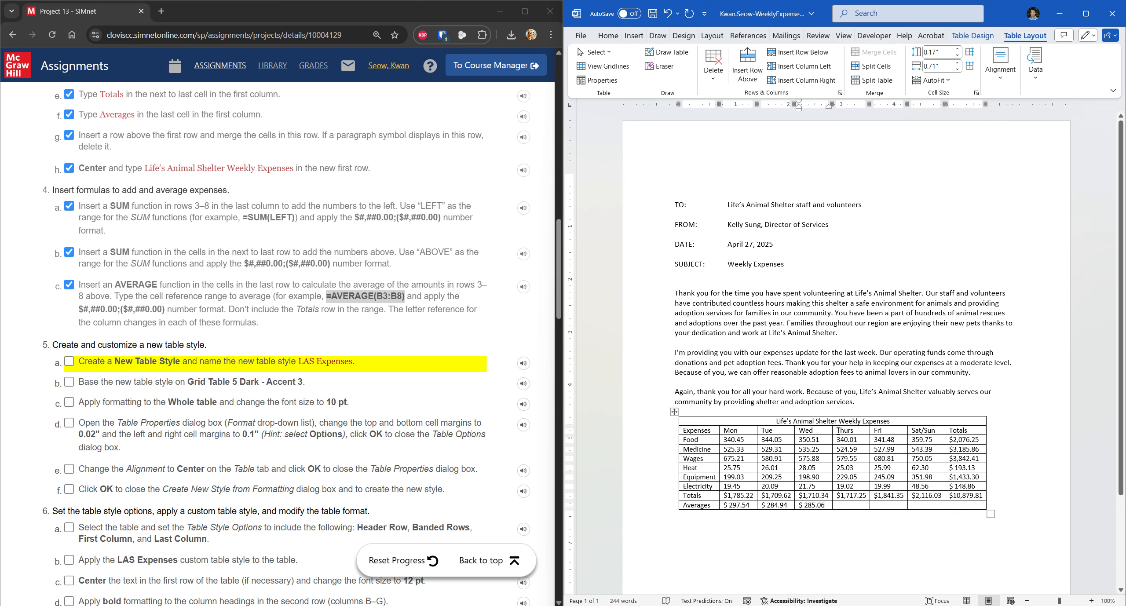
# Step: Insert the formula =AVERAGE(E3:E8) with number format $#,##0.00;($#,##0.00) in the Averages row's Thurs cell
pyautogui.press('Tab')
pyautogui.click(1036, 75)
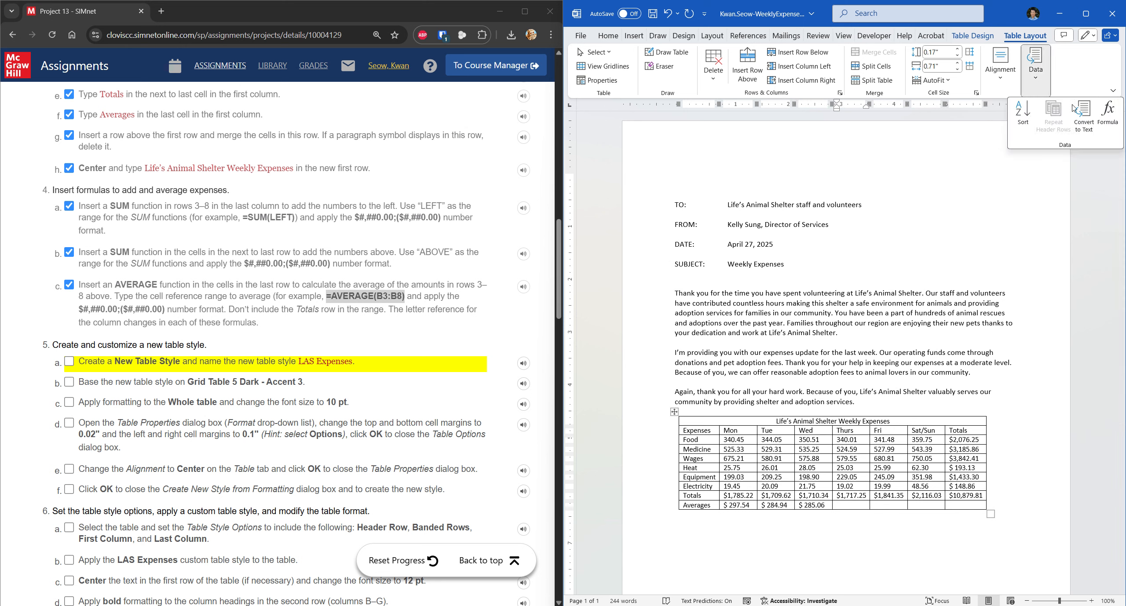
pyautogui.click(1084, 130)
pyautogui.hotkey('ctrl', 'a')
pyautogui.hotkey('ctrl', 'v')
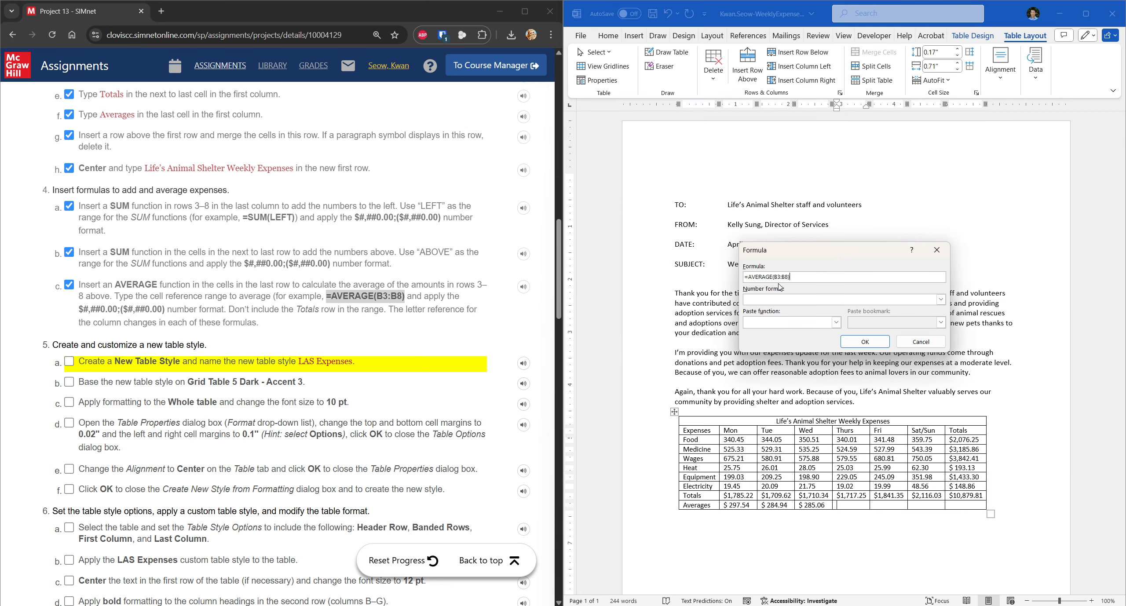
pyautogui.press('BackSpace')
pyautogui.write('e')
pyautogui.press('BackSpace')
pyautogui.write('E')
pyautogui.click(941, 300)
pyautogui.click(899, 339)
pyautogui.click(940, 300)
pyautogui.click(836, 328)
pyautogui.click(865, 341)
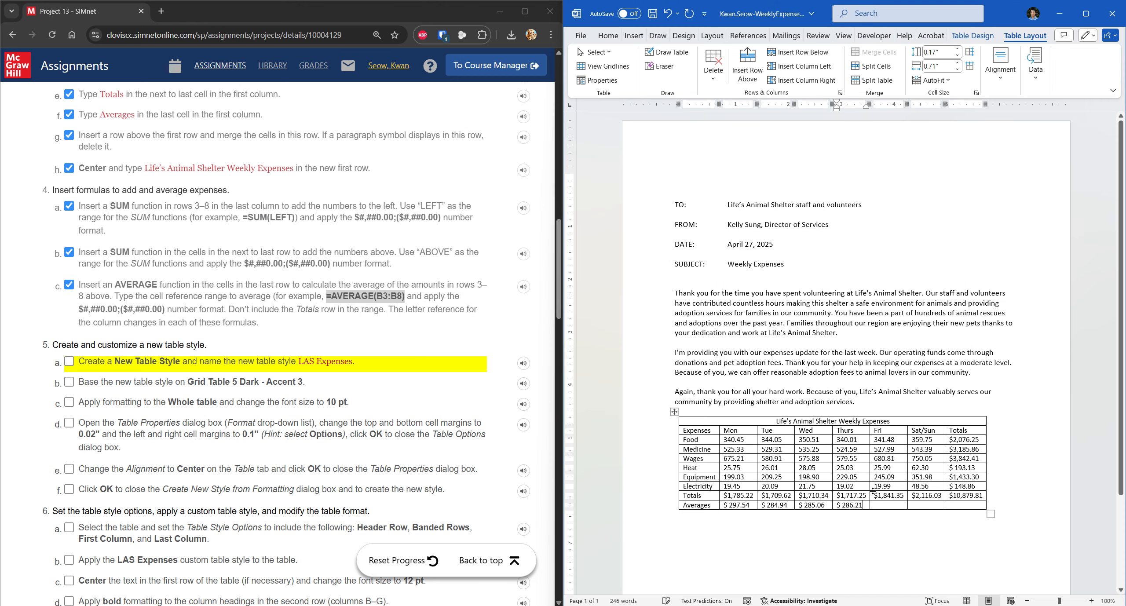
# Step: Insert the formula =AVERAGE(F3:F8) with number format $#,##0.00;($#,##0.00) in the Averages row's Fri cell
pyautogui.click(1035, 66)
pyautogui.click(1107, 117)
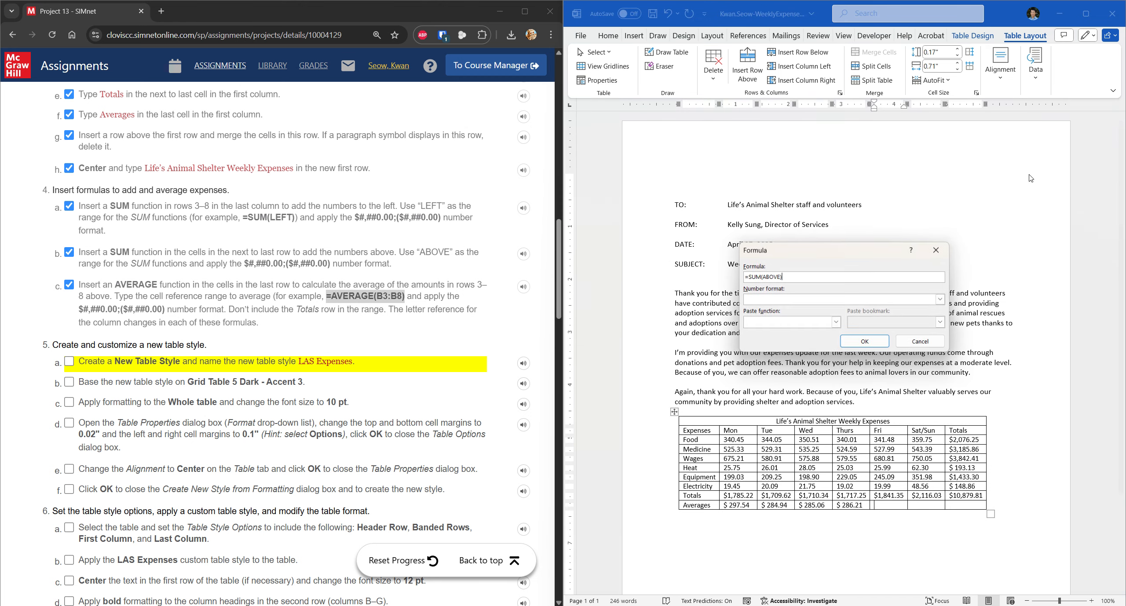
pyautogui.doubleClick(757, 277)
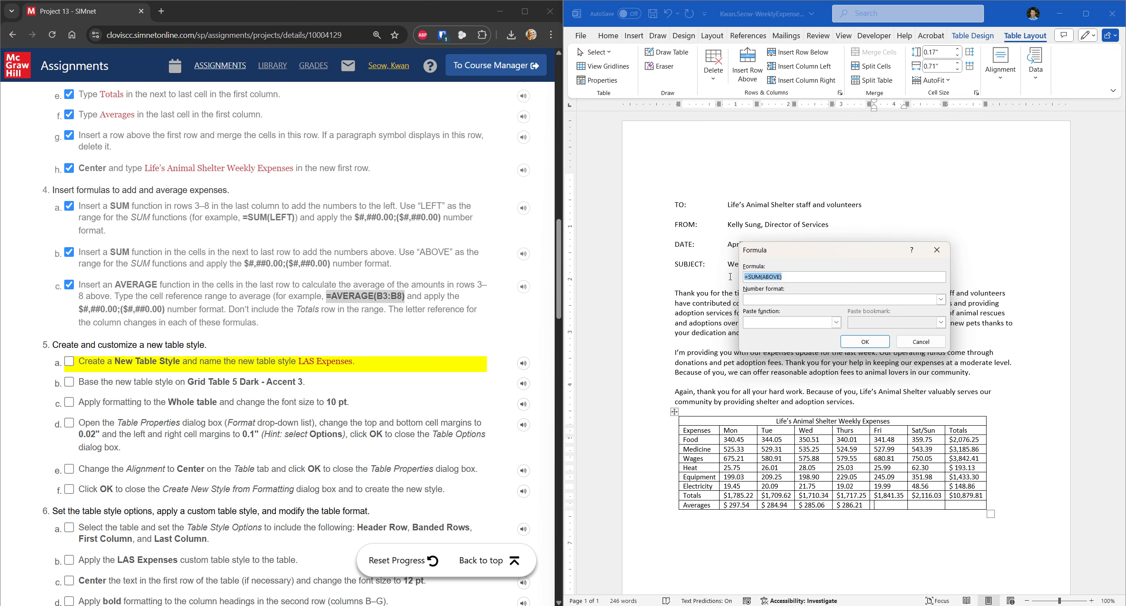
pyautogui.hotkey('ctrl', 'v')
pyautogui.click(776, 277)
pyautogui.press('BackSpace')
pyautogui.write('F')
pyautogui.click(784, 276)
pyautogui.press('BackSpace')
pyautogui.write('F')
pyautogui.click(940, 299)
pyautogui.click(881, 328)
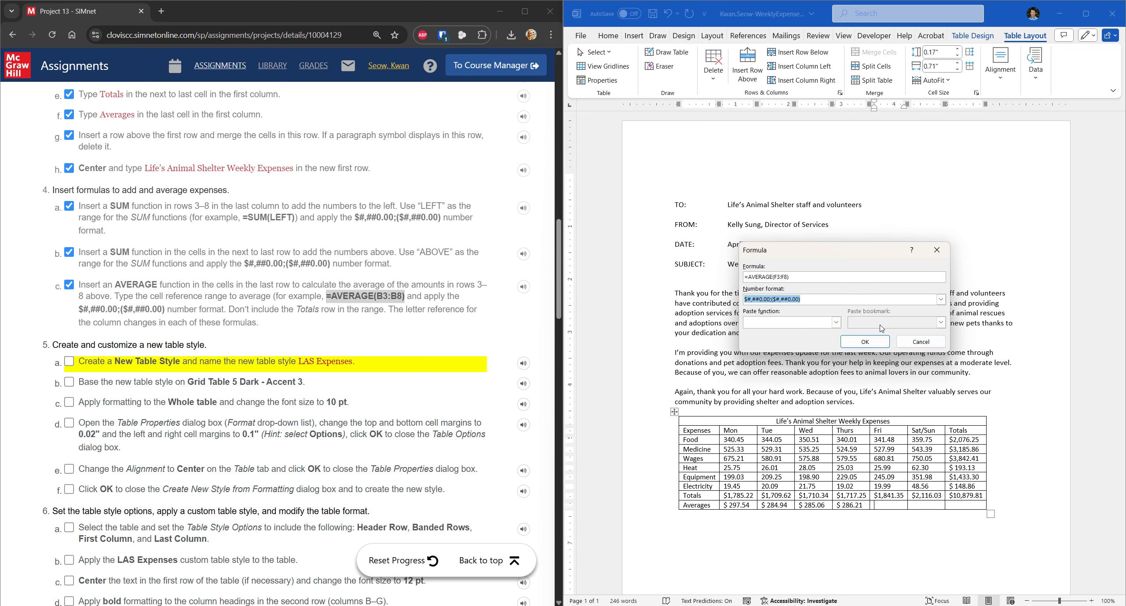
pyautogui.click(870, 342)
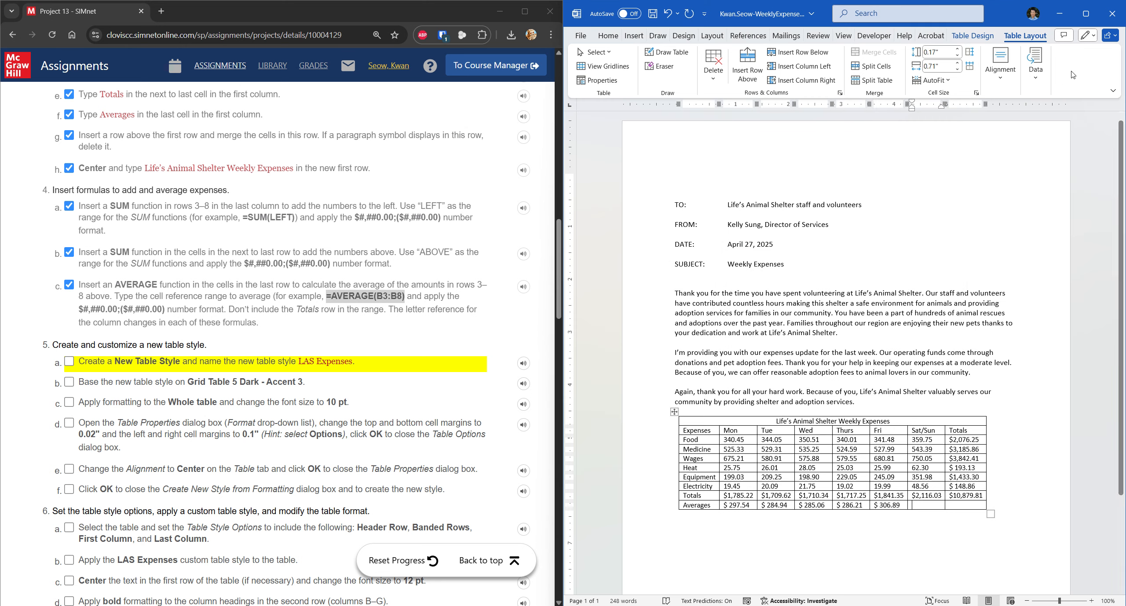
# Step: Insert the formula =AVERAGE(G3:G8) with number format $#,##0.00;($#,##0.00) in the Averages row's Sat/Sun cell
pyautogui.click(1035, 66)
pyautogui.click(1108, 118)
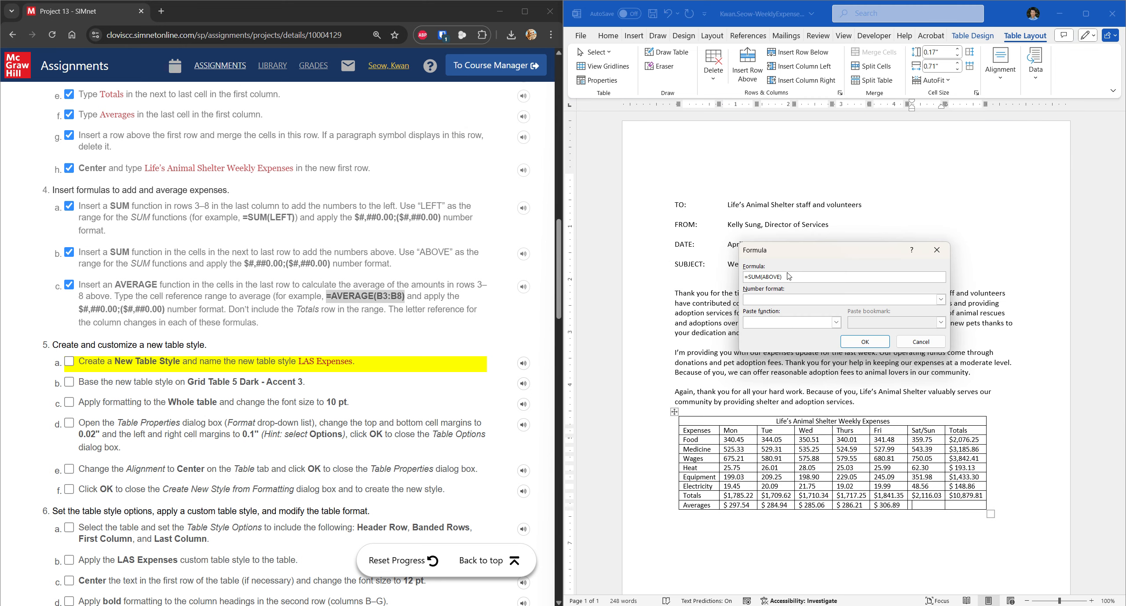
pyautogui.hotkey('ctrl', 'a')
pyautogui.write('=AVERAGE(B3:B8)')
pyautogui.click(778, 277)
pyautogui.press('BackSpace')
pyautogui.write('G')
pyautogui.click(786, 277)
pyautogui.press('BackSpace')
pyautogui.write('G')
pyautogui.click(940, 299)
pyautogui.click(875, 325)
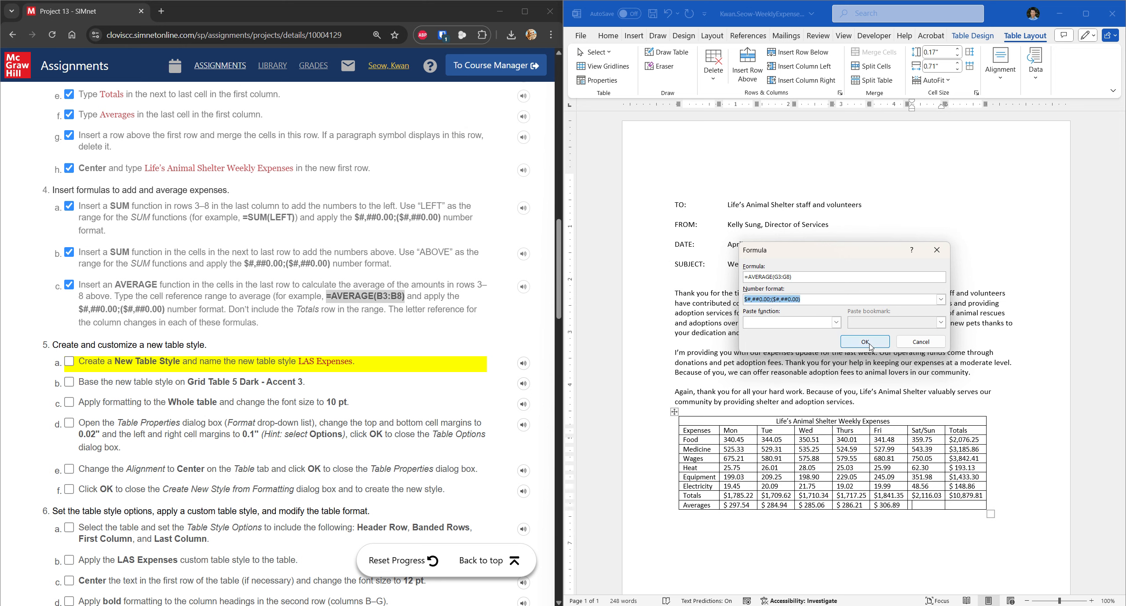
pyautogui.click(865, 341)
# Step: Insert the formula =AVERAGE(H3:H8) with number format $#,##0.00;($#,##0.00) in the Averages row's last cell, under the Totals column
pyautogui.click(949, 505)
pyautogui.click(1036, 63)
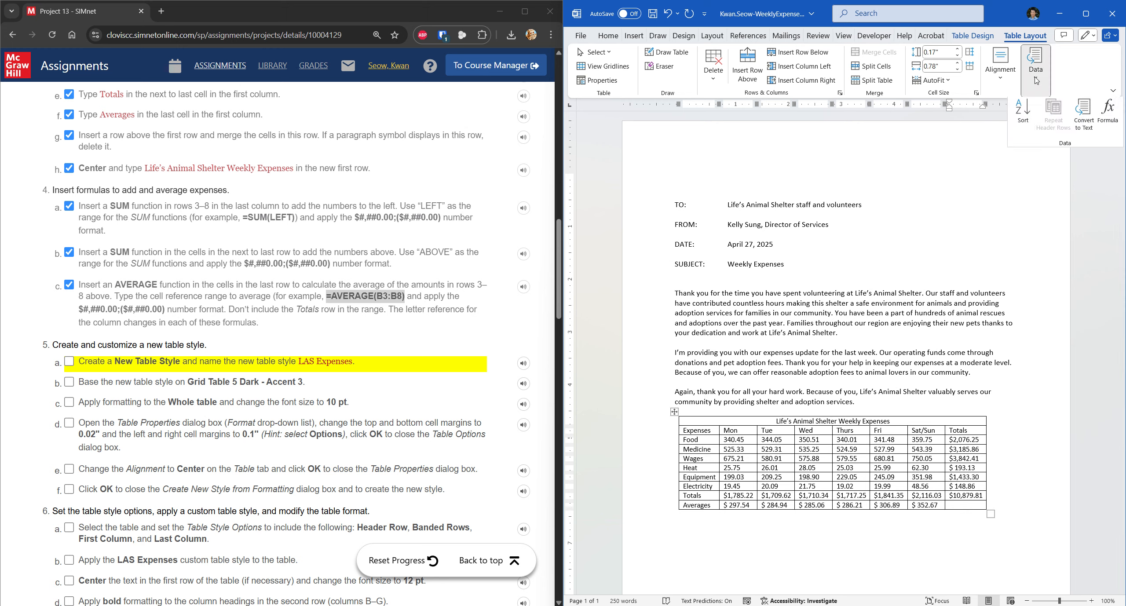
pyautogui.click(1107, 116)
pyautogui.hotkey('ctrl', 'a')
pyautogui.write('=AVERAGE(B3:B8)')
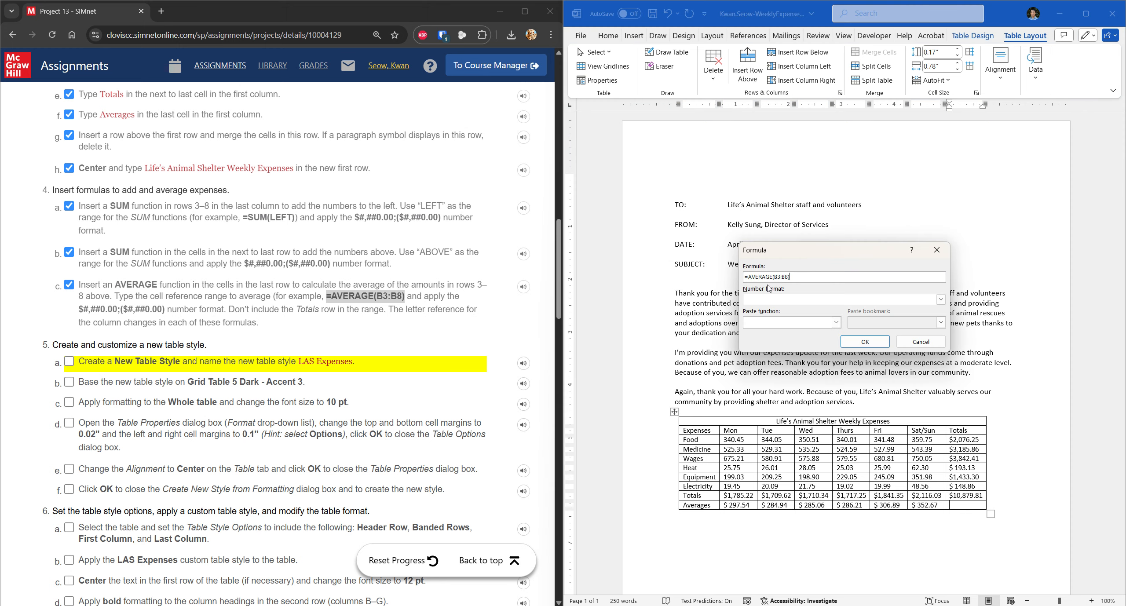
pyautogui.click(781, 274)
pyautogui.press('BackSpace')
pyautogui.write('H')
pyautogui.click(941, 299)
pyautogui.click(904, 330)
pyautogui.click(873, 343)
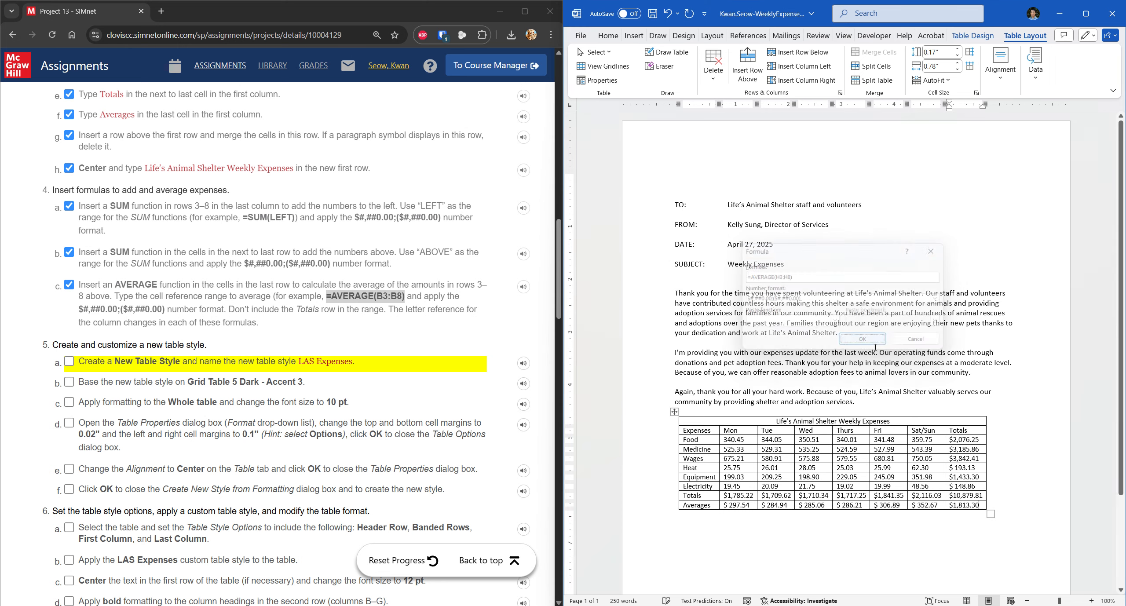
pyautogui.click(1024, 409)
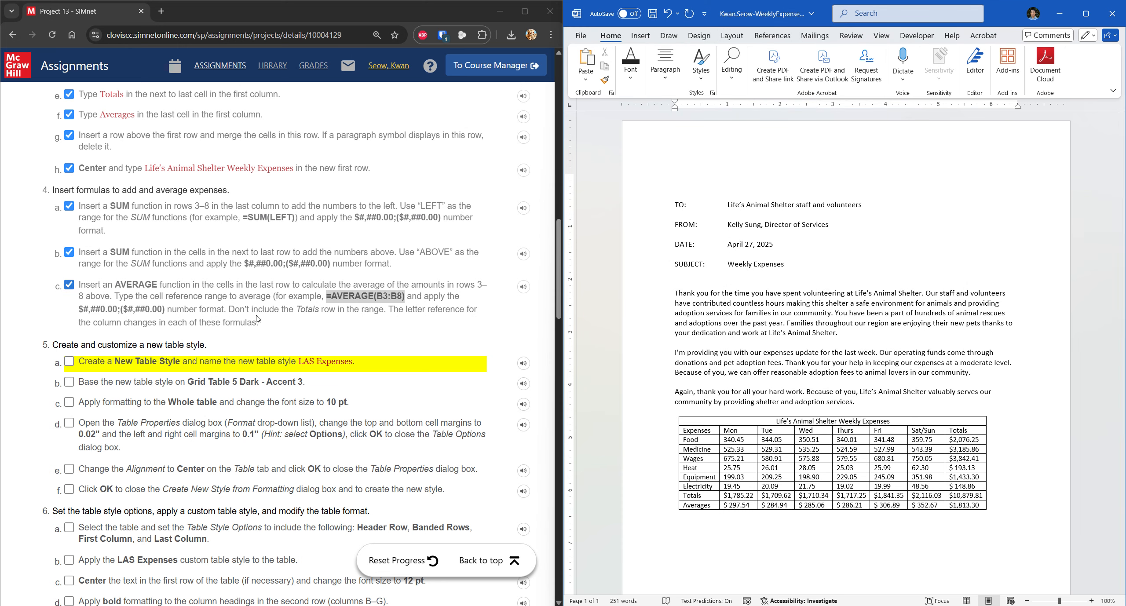
pyautogui.scroll(-2, 258, 319)
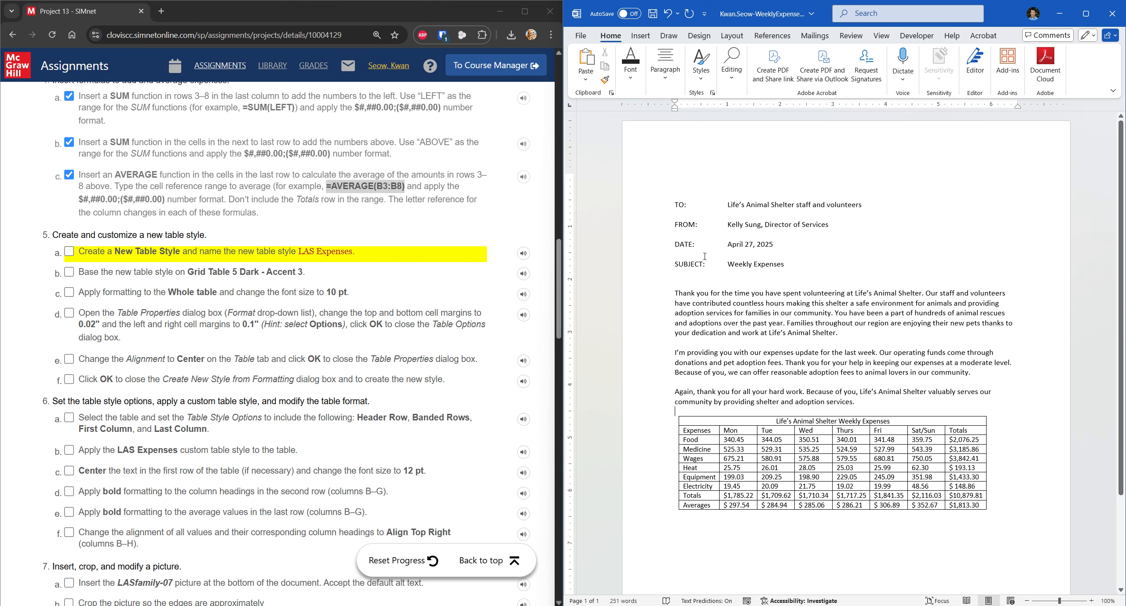
pyautogui.click(640, 37)
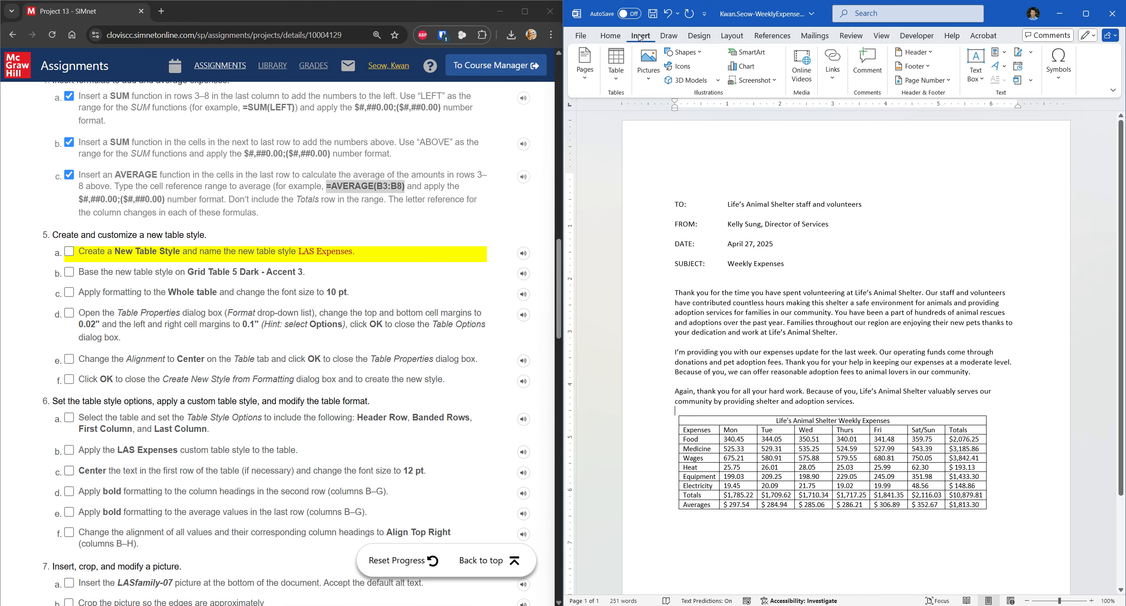
pyautogui.click(698, 37)
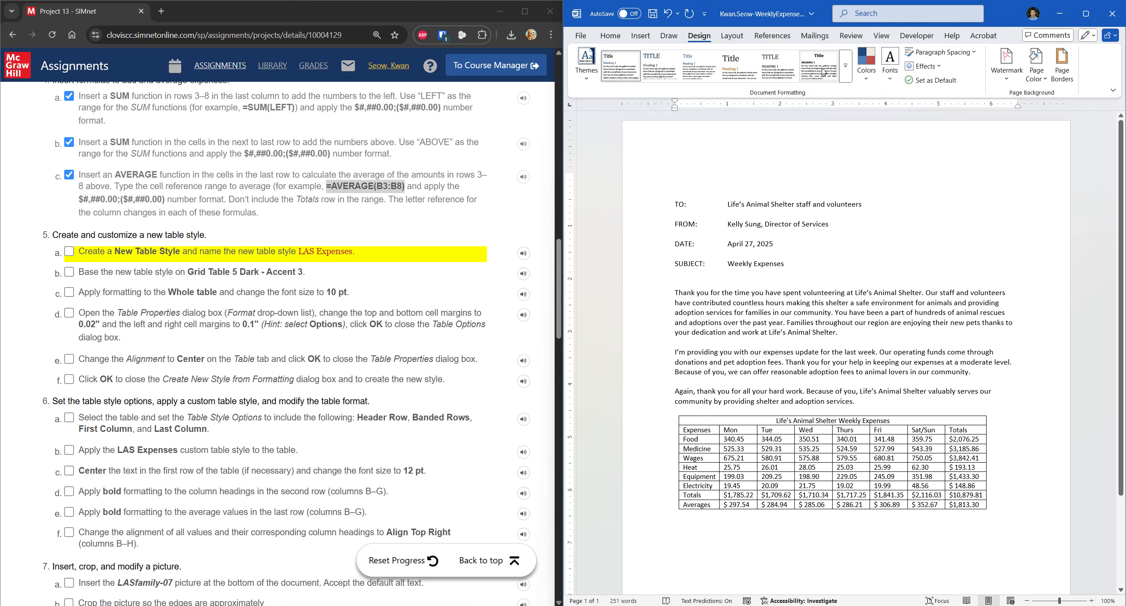
pyautogui.click(845, 72)
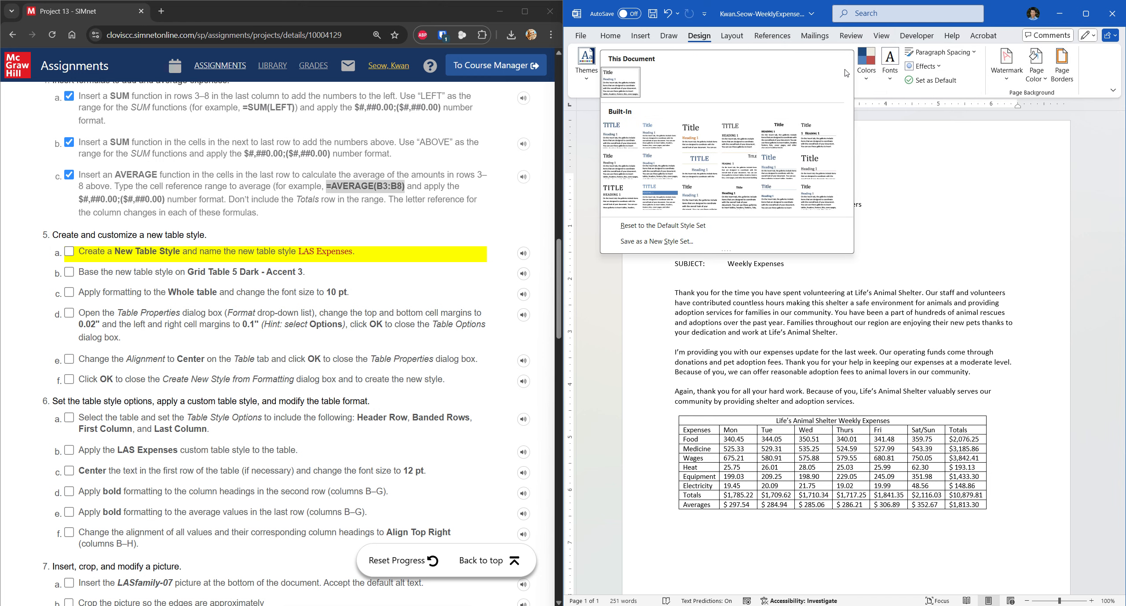
pyautogui.click(697, 44)
pyautogui.click(732, 37)
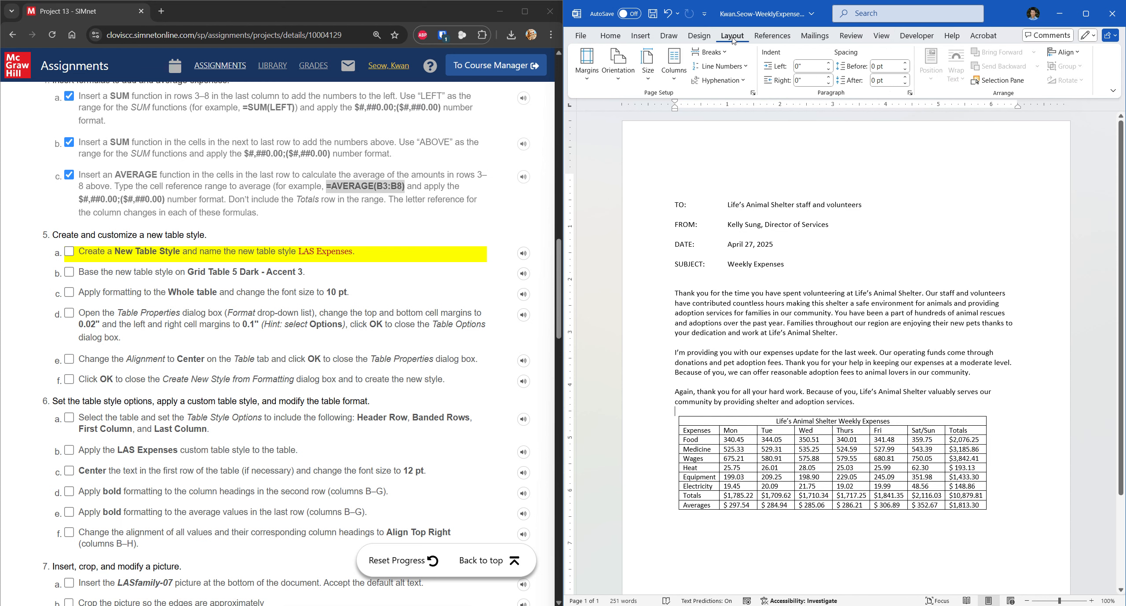
# Step: Start a new table style, name it LAS Expenses, and check off instruction 5a in the assignment
pyautogui.click(878, 15)
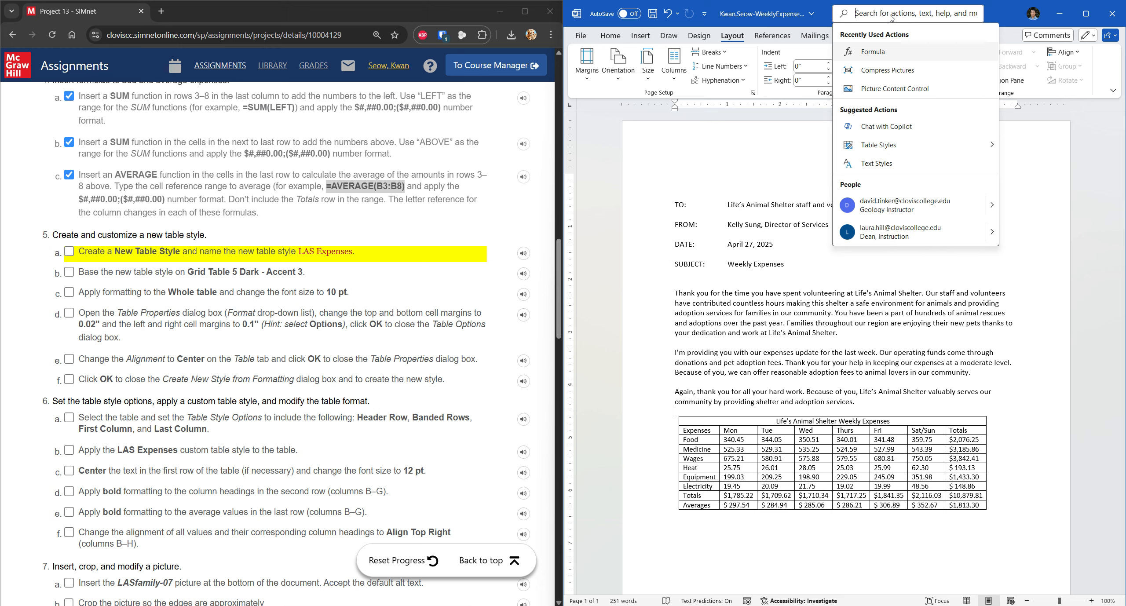
pyautogui.write('nEW')
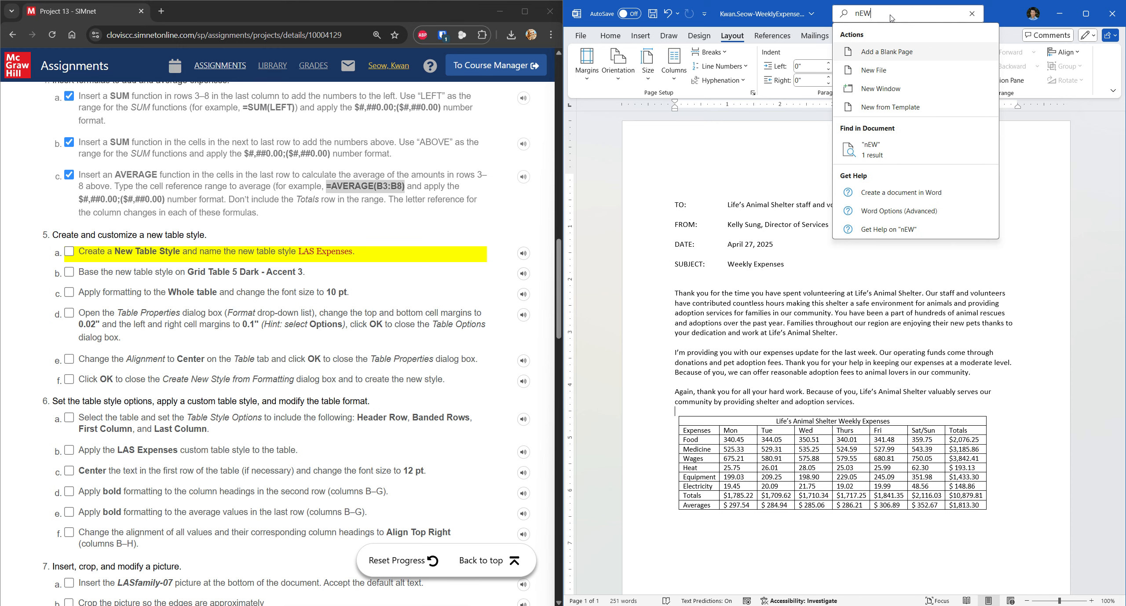
pyautogui.write(' TABLE')
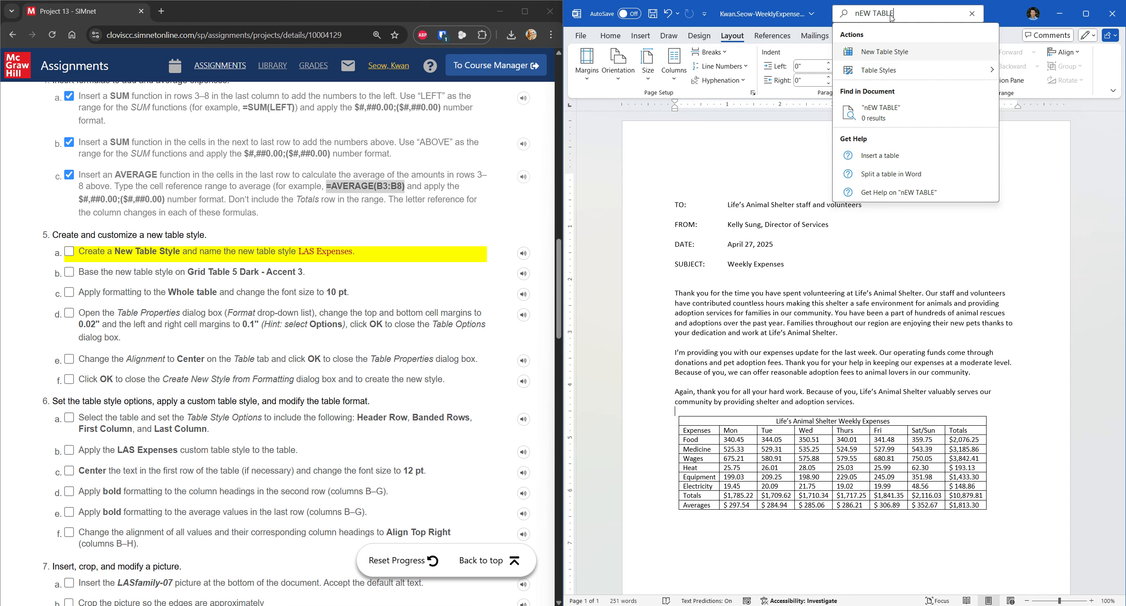
pyautogui.click(884, 52)
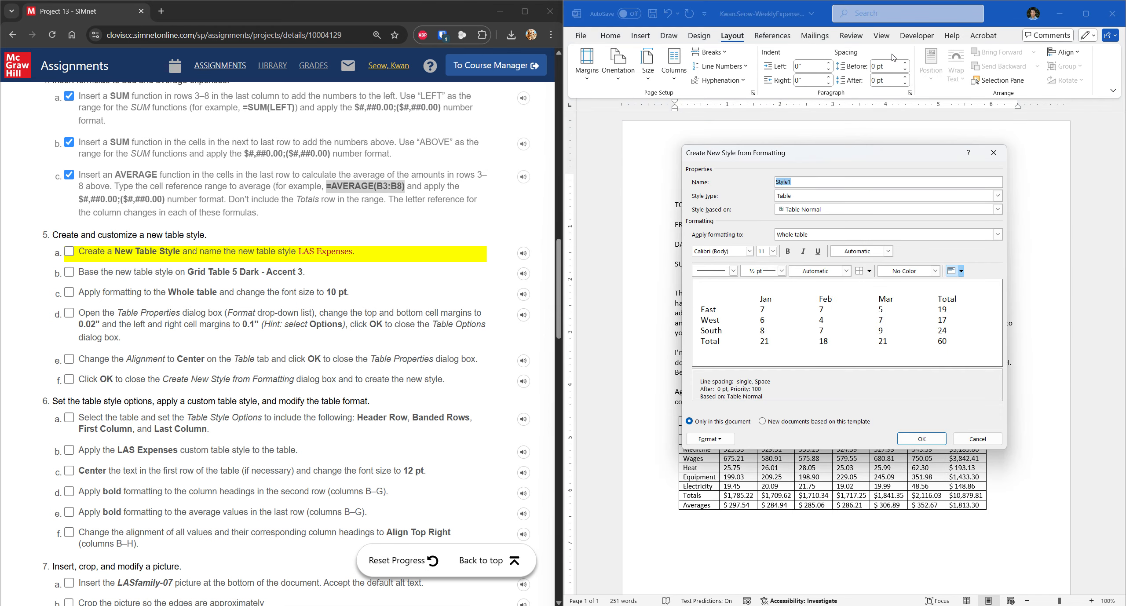
pyautogui.moveTo(298, 252); pyautogui.dragTo(356, 256)
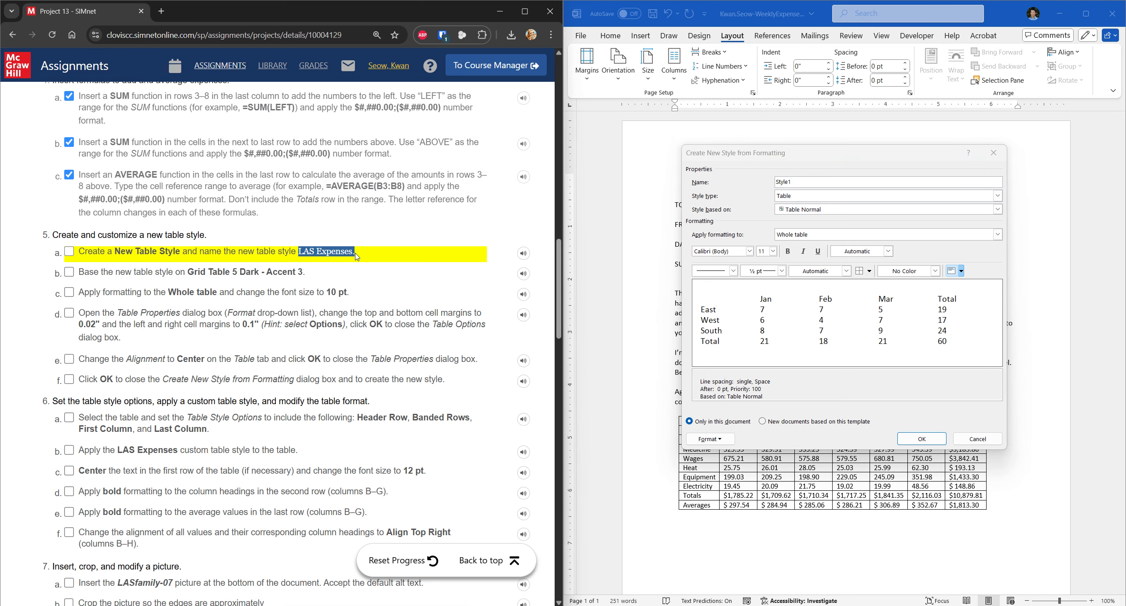
pyautogui.hotkey('ctrl', 'c')
pyautogui.click(731, 191)
pyautogui.hotkey('ctrl', 'v')
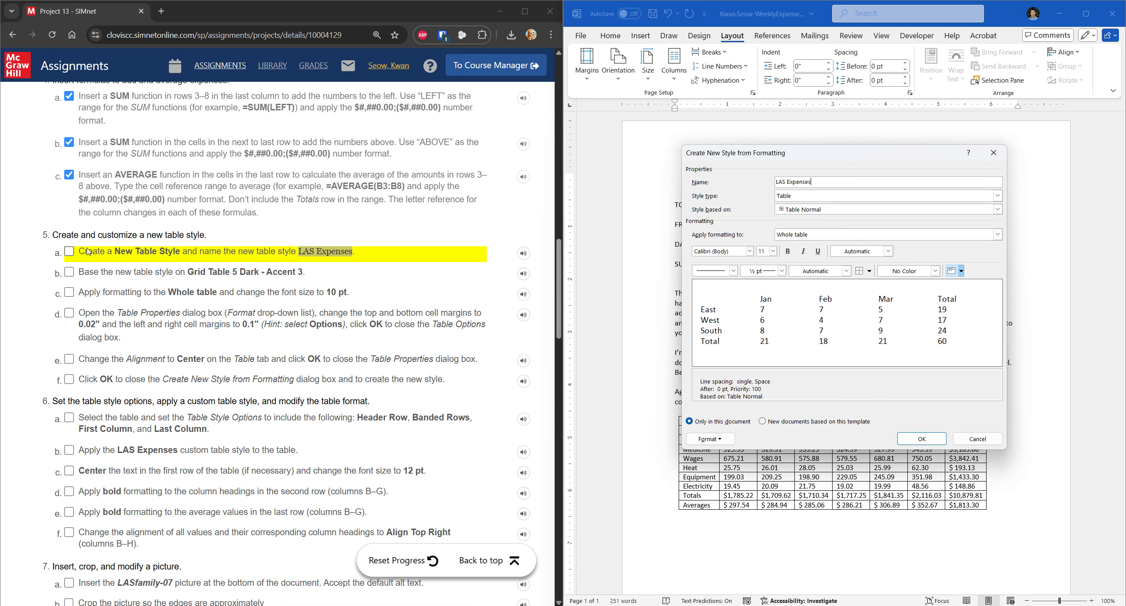
pyautogui.click(69, 251)
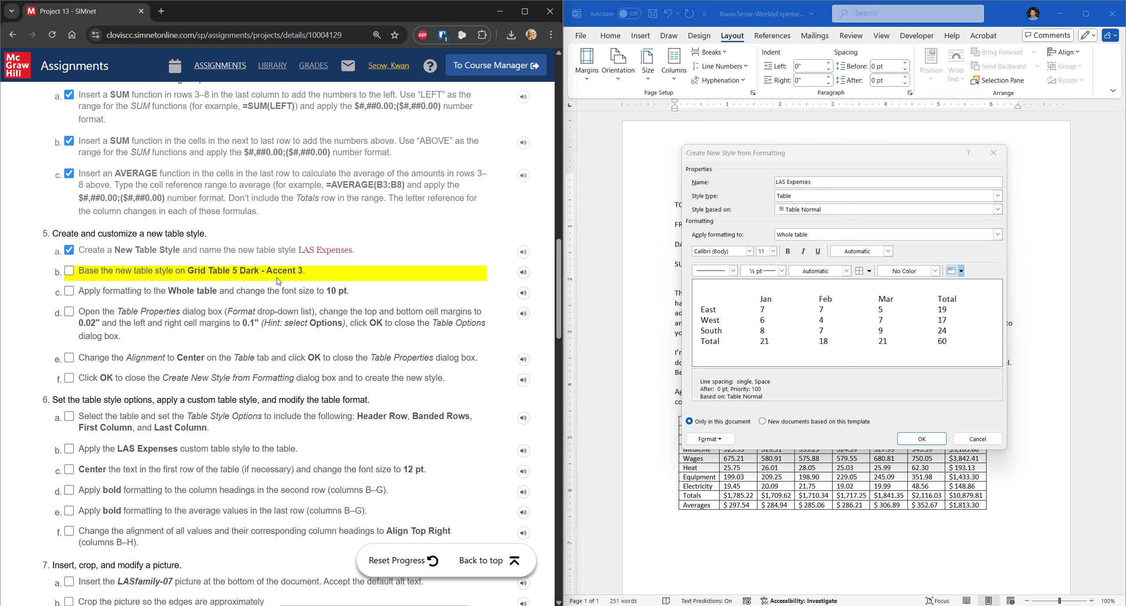
# Step: Base the new table style on Grid Table 5 Dark - Accent 3 and check off instruction 5b
pyautogui.click(997, 209)
pyautogui.moveTo(997, 322); pyautogui.dragTo(999, 252)
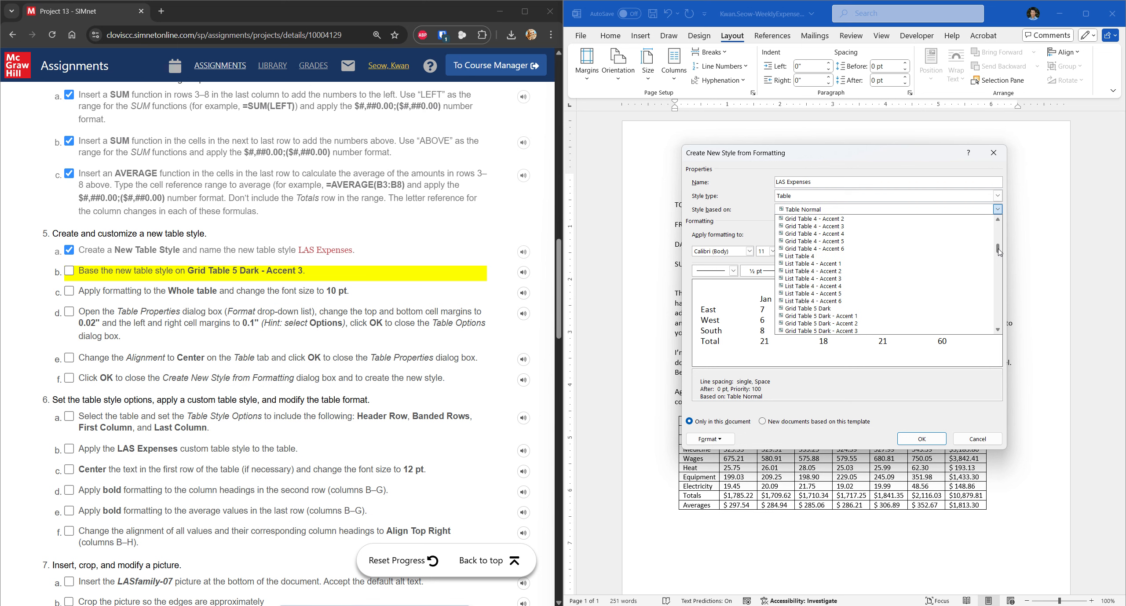
pyautogui.moveTo(999, 251); pyautogui.dragTo(999, 254)
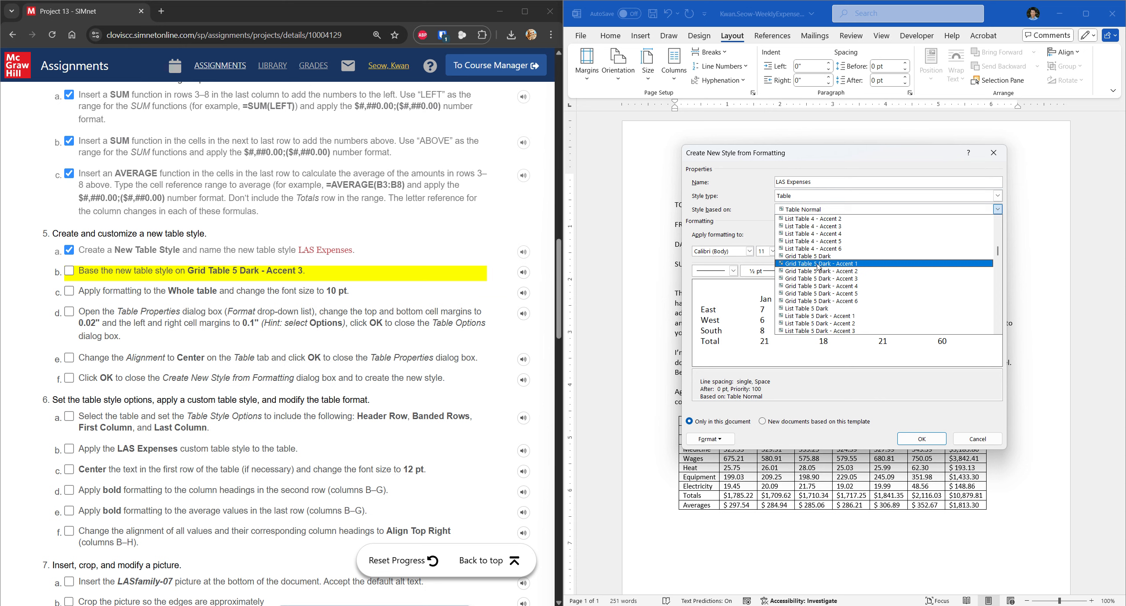
pyautogui.click(819, 278)
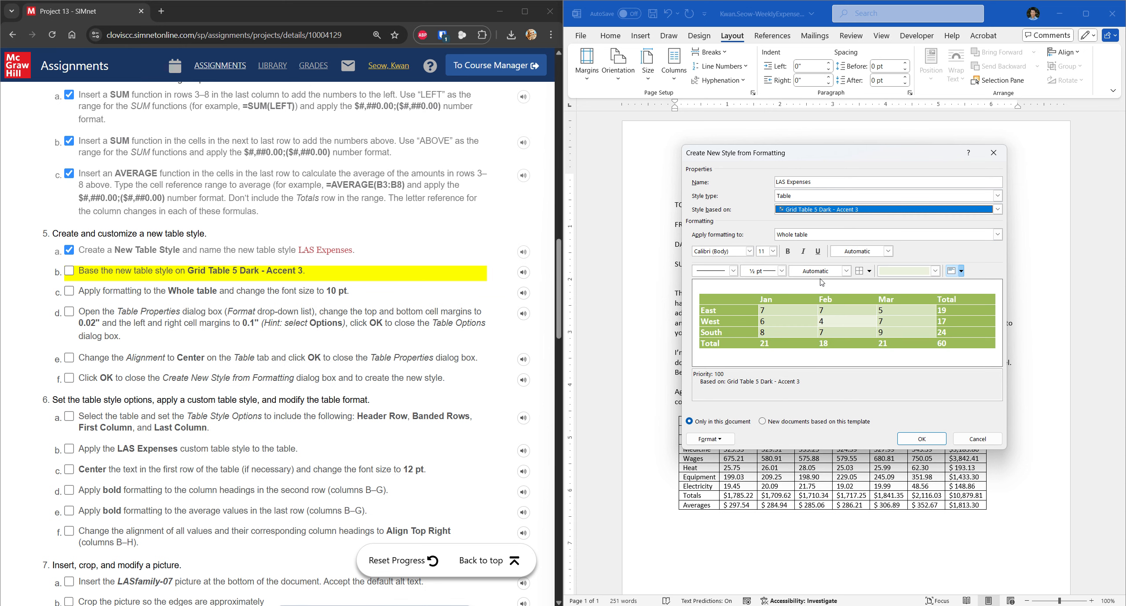
pyautogui.click(997, 209)
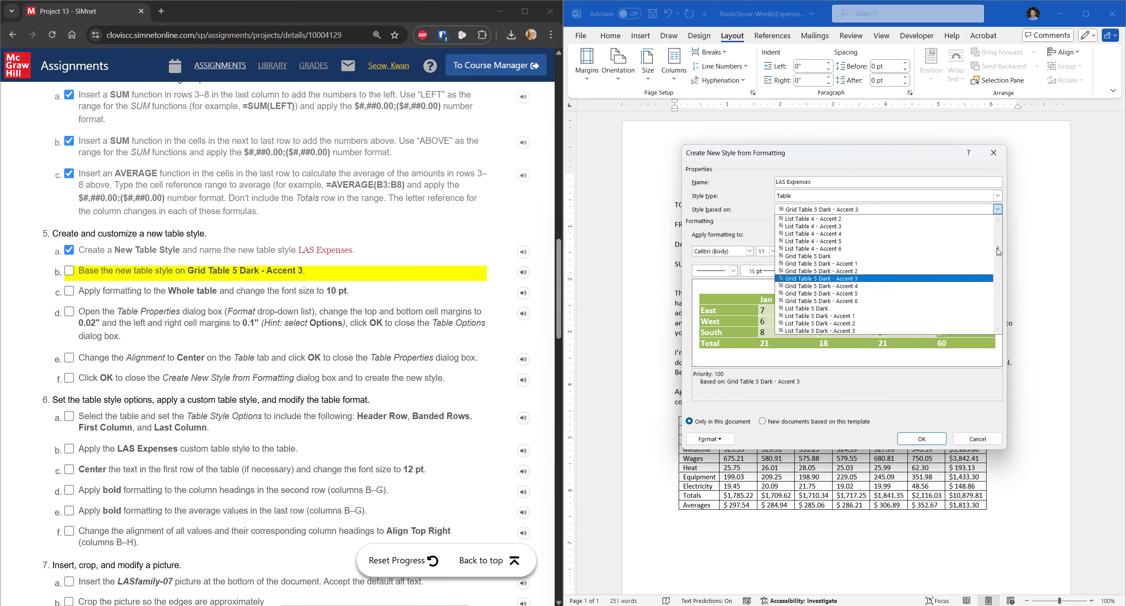
pyautogui.click(998, 210)
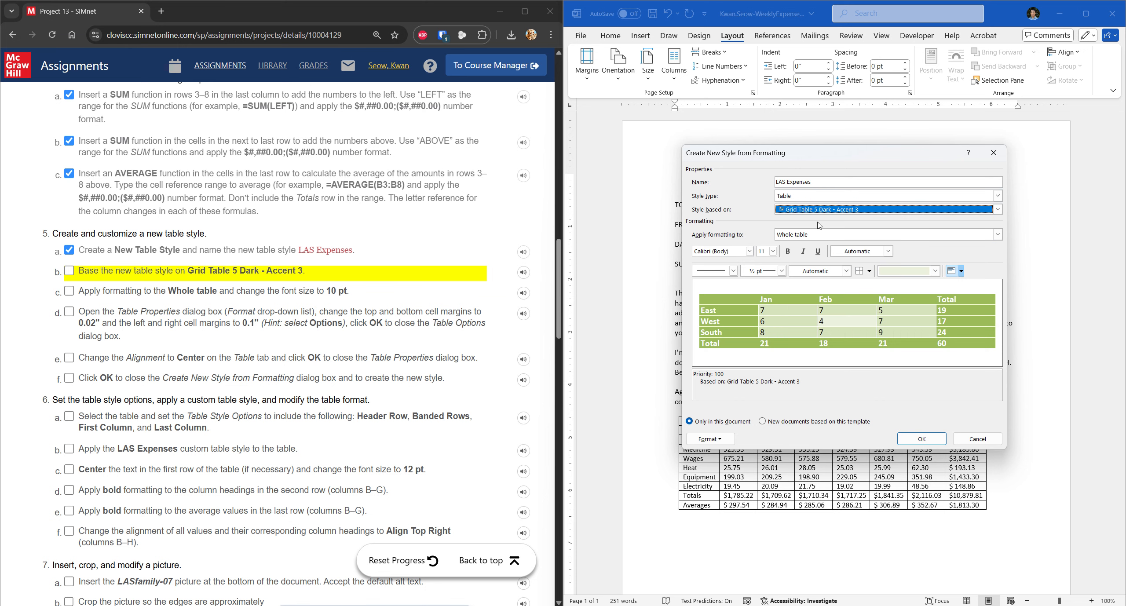
pyautogui.click(258, 276)
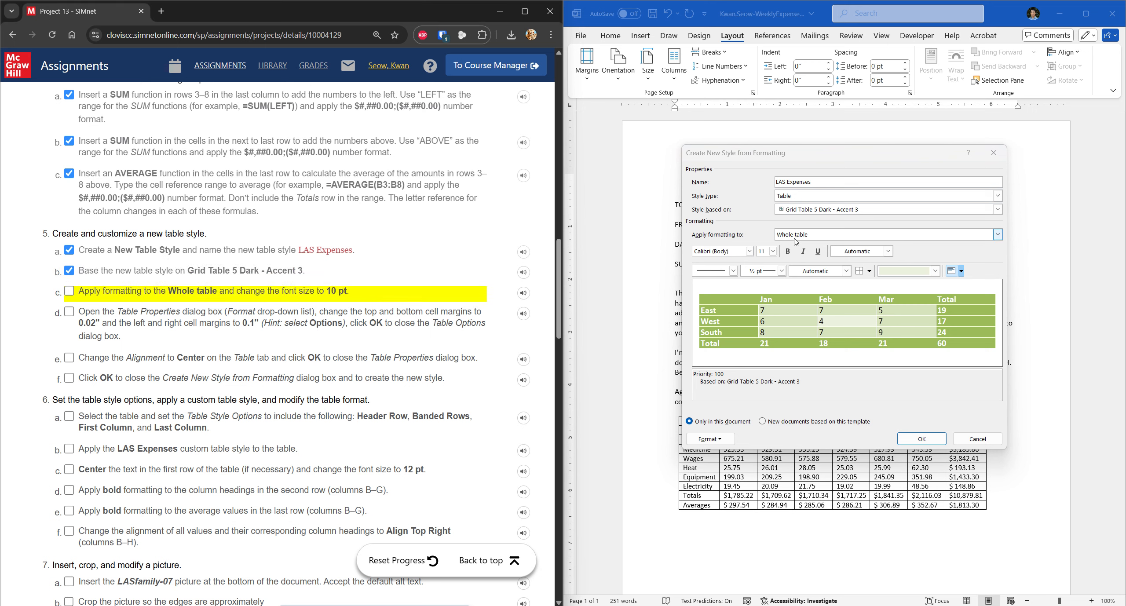
# Step: Set the new style's font size to 10 pt for the whole table and check off instruction 5c
pyautogui.click(772, 251)
pyautogui.click(765, 281)
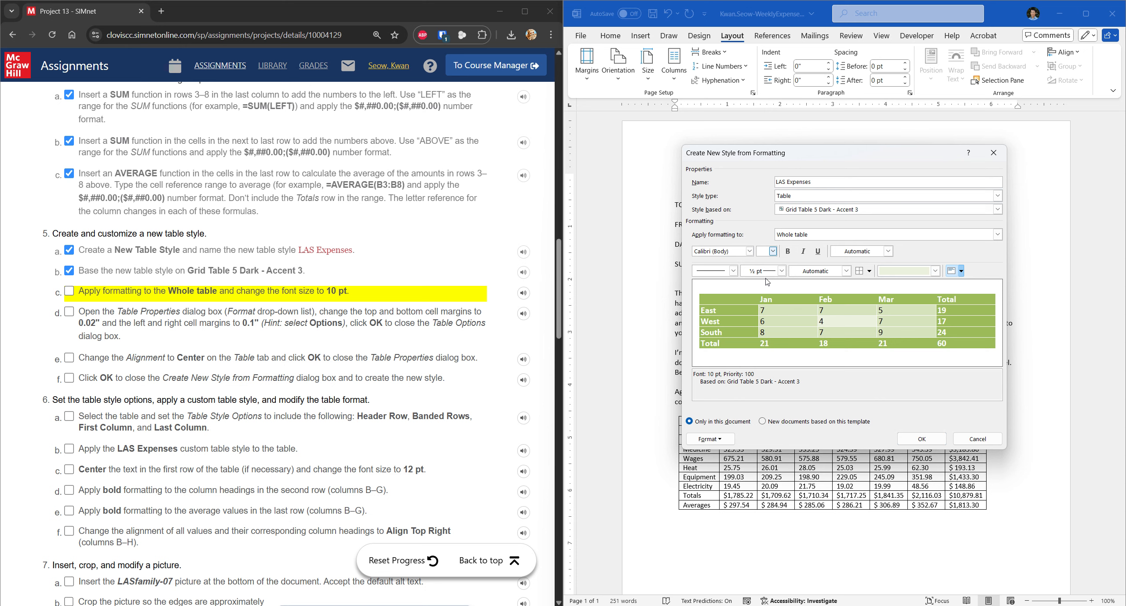
pyautogui.click(772, 252)
pyautogui.click(759, 275)
pyautogui.click(765, 251)
pyautogui.click(772, 251)
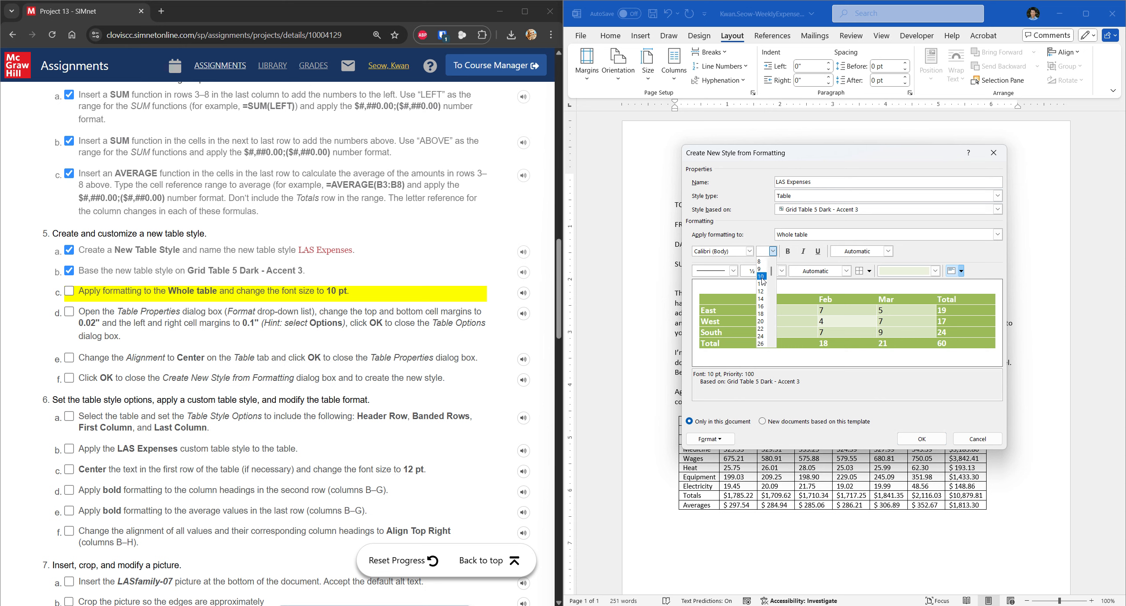
pyautogui.click(765, 280)
pyautogui.click(199, 289)
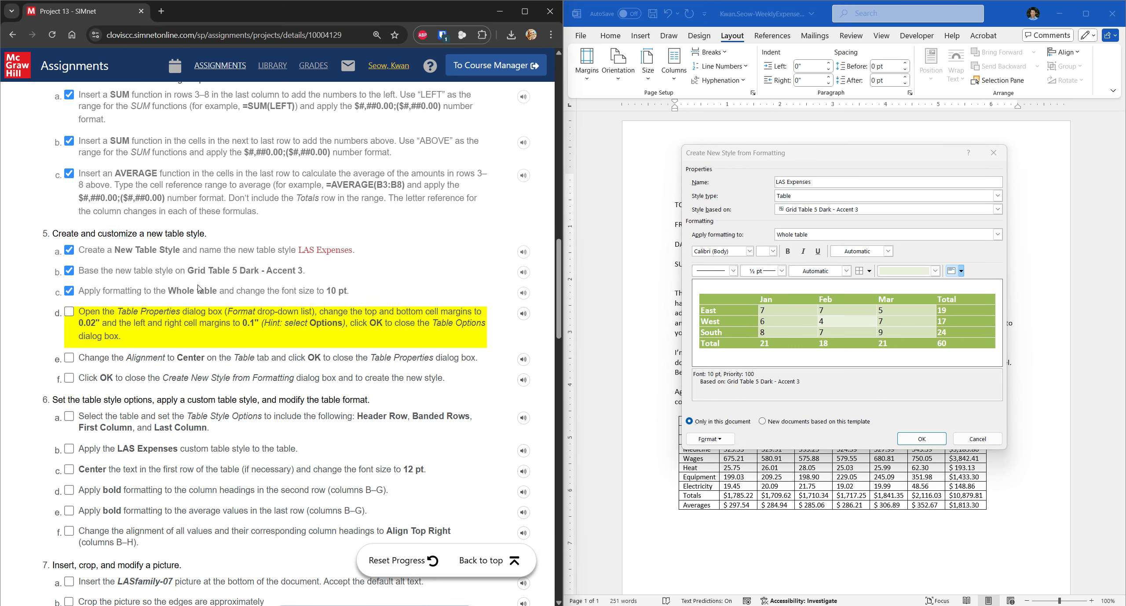
pyautogui.click(770, 252)
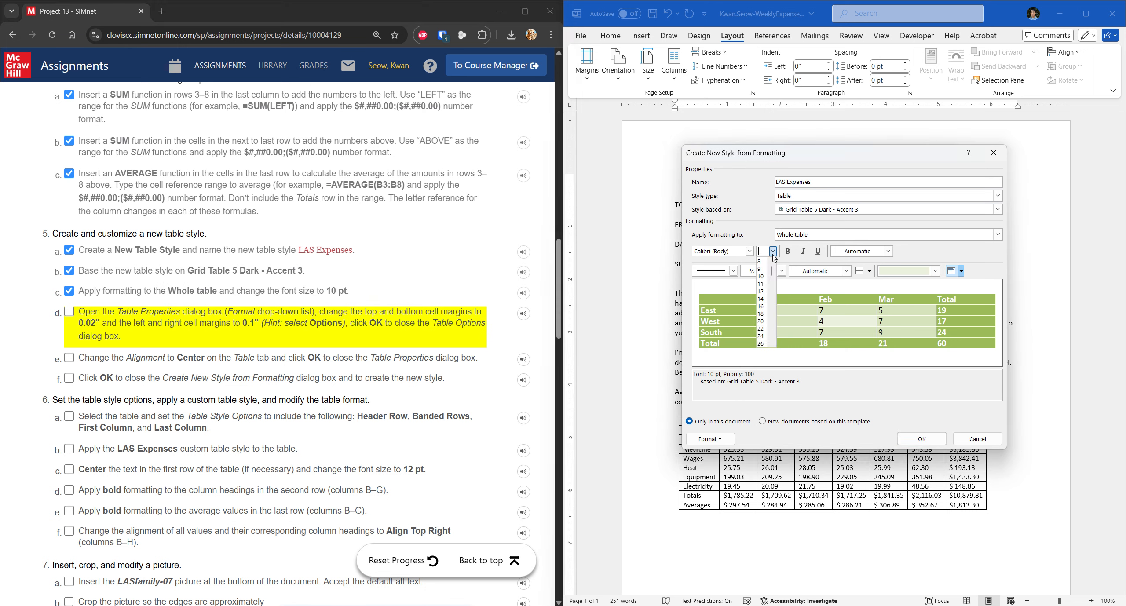
pyautogui.click(763, 279)
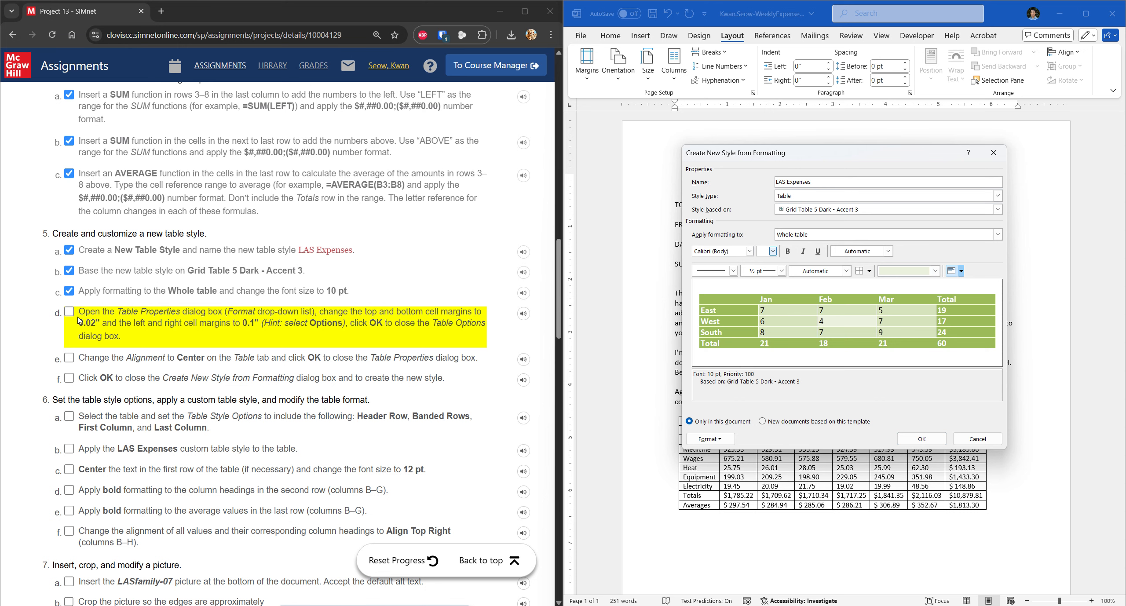
# Step: Set the style's default top and bottom cell margins to 0.02" and left and right margins to 0.1", and check off instruction 5d
pyautogui.scroll(-1, 129, 283)
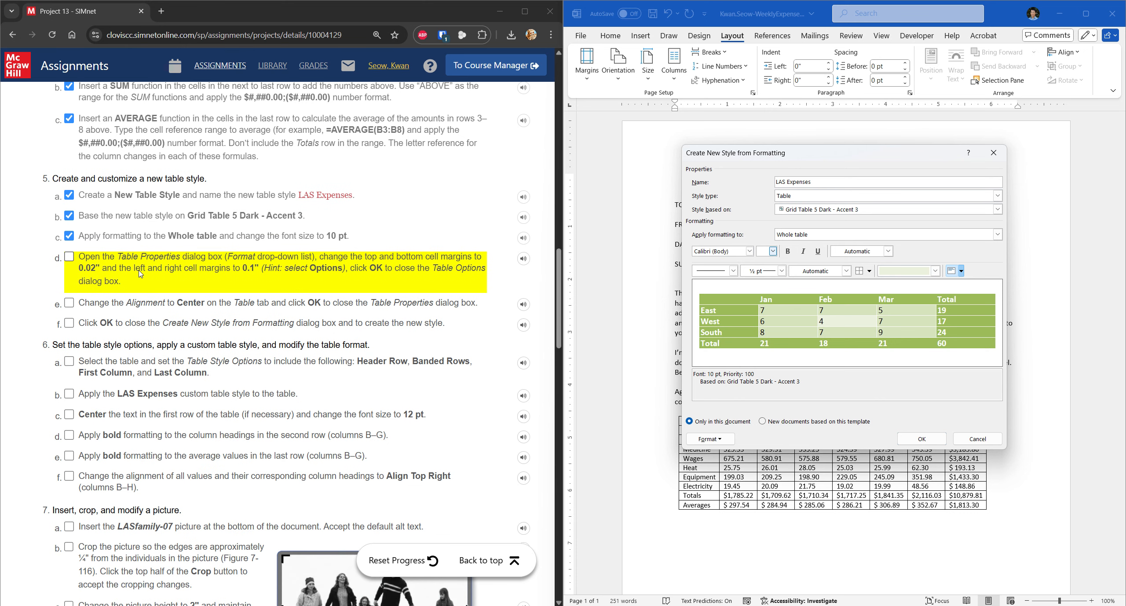
pyautogui.click(721, 439)
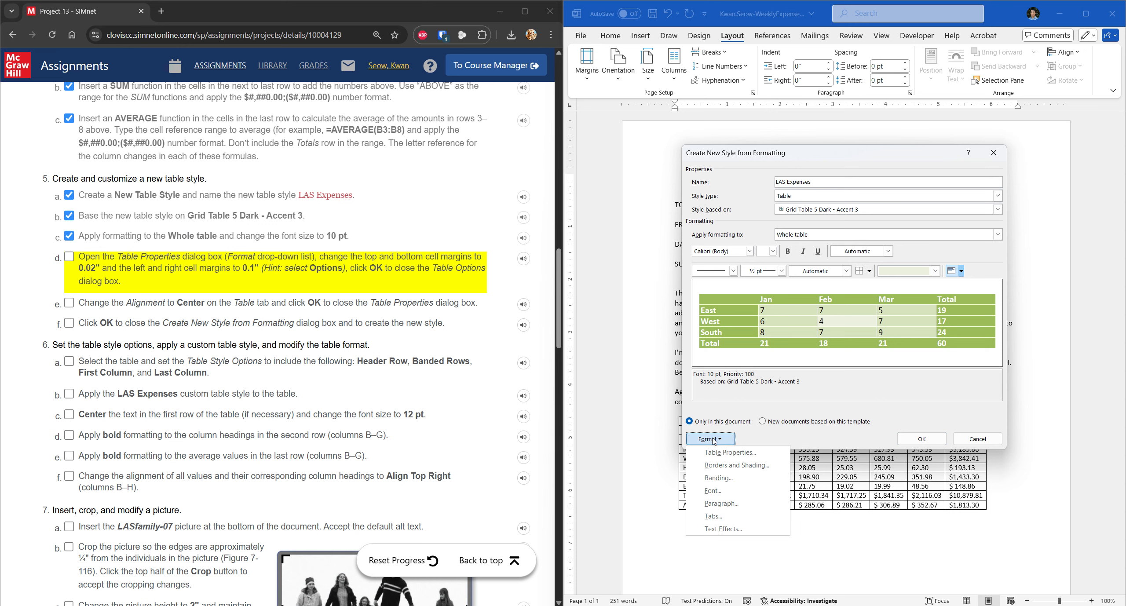
pyautogui.click(728, 453)
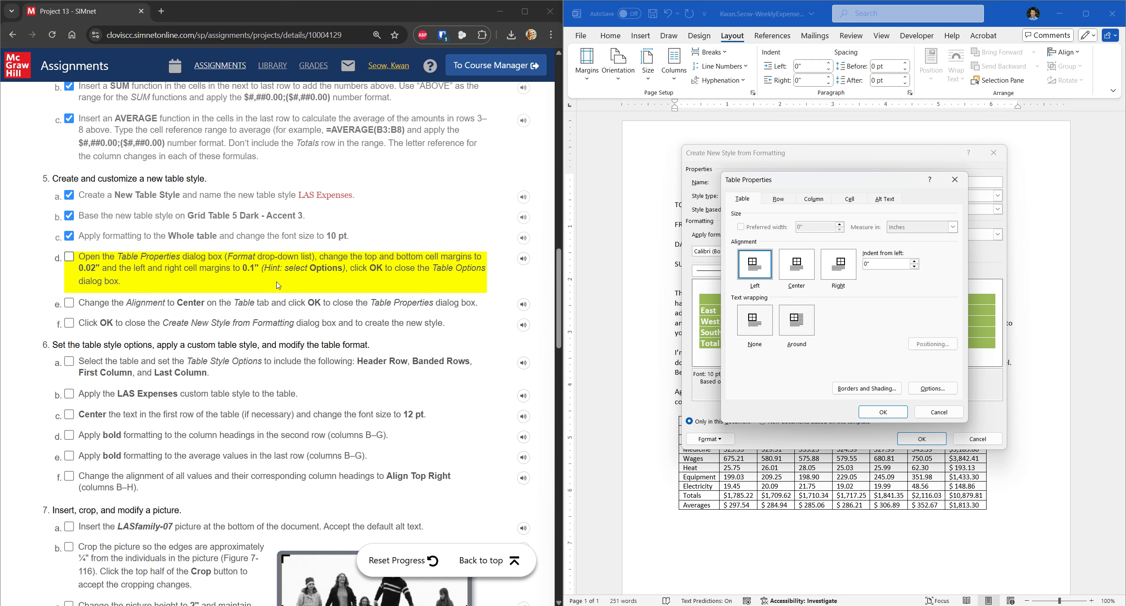
pyautogui.click(927, 390)
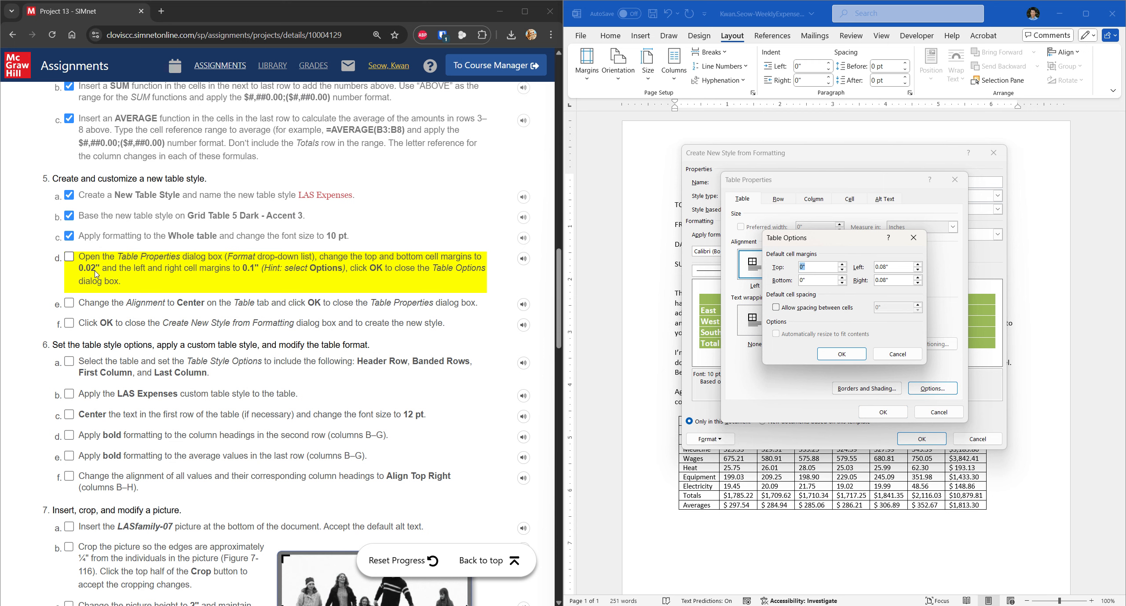
pyautogui.click(841, 265)
pyautogui.click(842, 277)
pyautogui.doubleClick(918, 266)
pyautogui.click(917, 278)
pyautogui.click(918, 278)
pyautogui.click(848, 354)
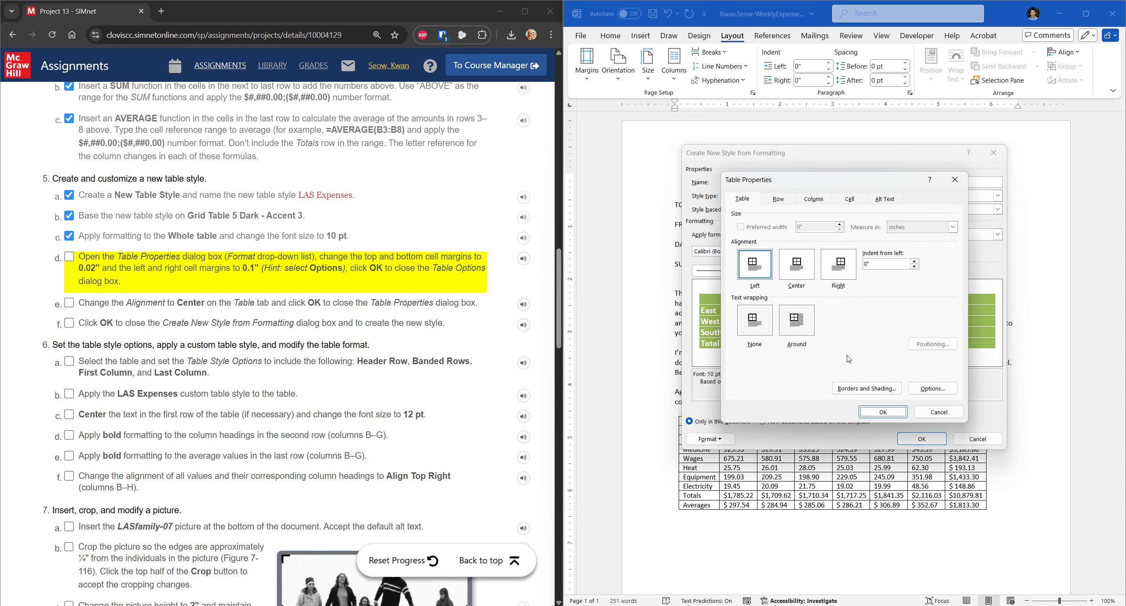
pyautogui.click(327, 265)
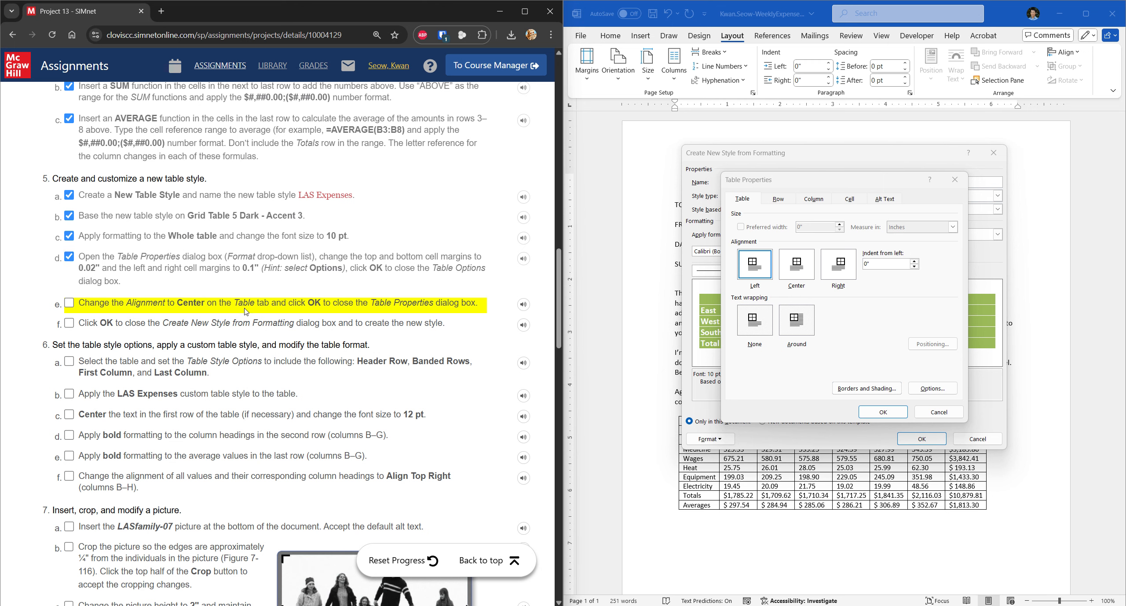
# Step: Set the style's table alignment to Center and finish creating the style, checking off instructions 5e and 5f
pyautogui.click(800, 274)
pyautogui.click(800, 272)
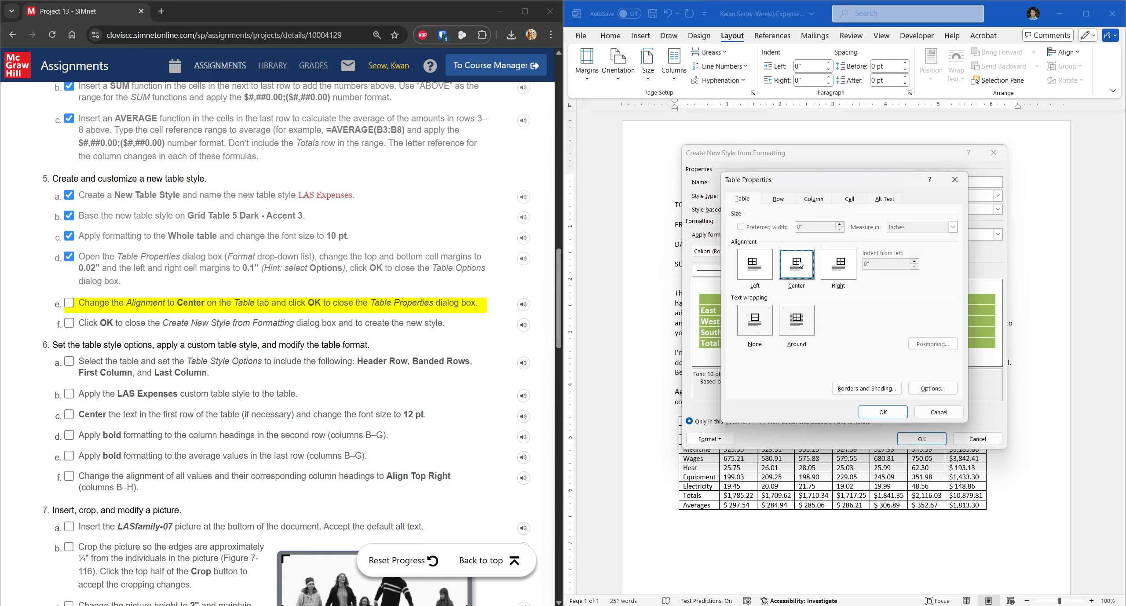
pyautogui.click(882, 411)
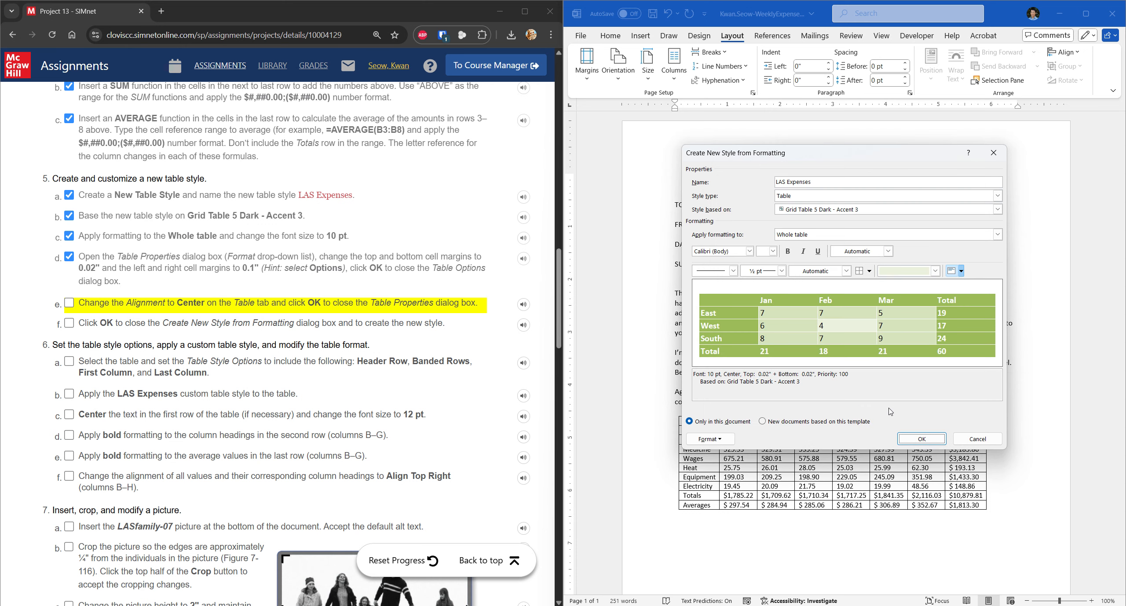
pyautogui.click(184, 307)
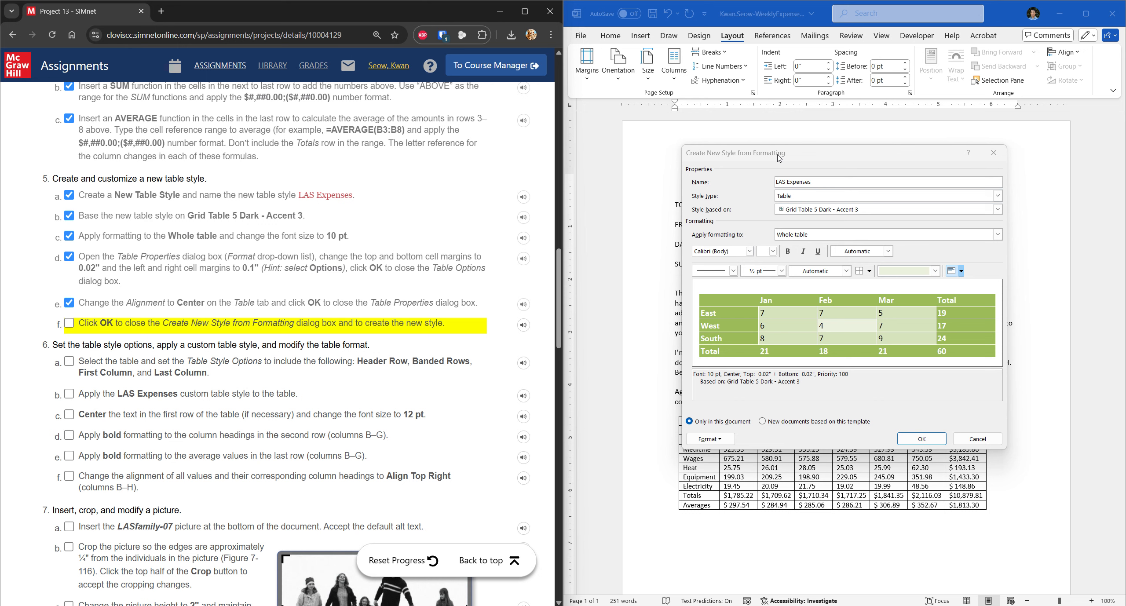
pyautogui.click(922, 439)
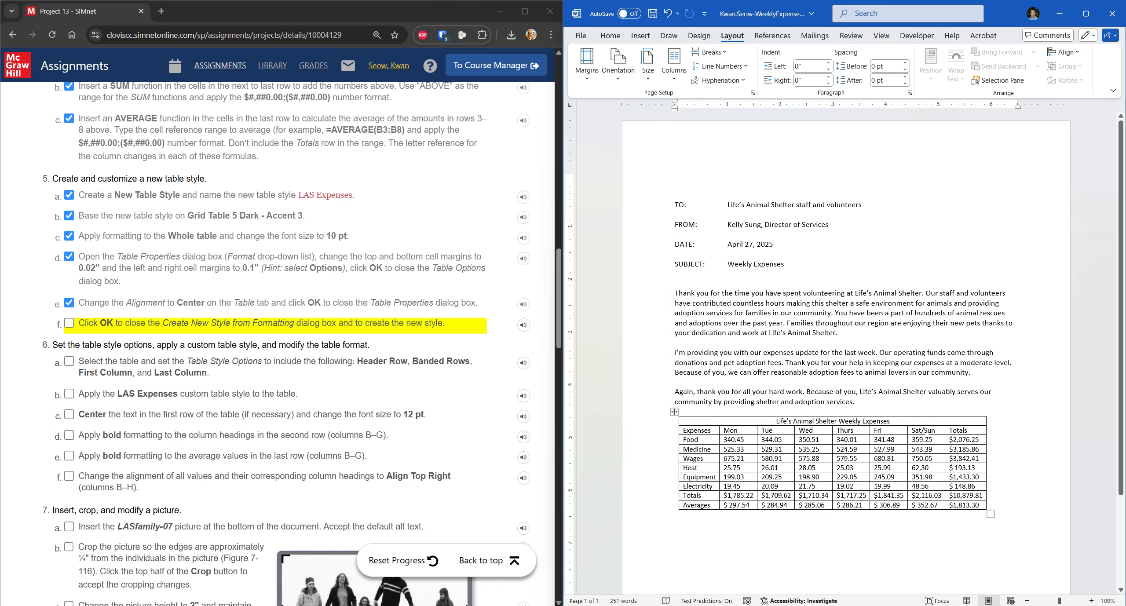
pyautogui.click(208, 325)
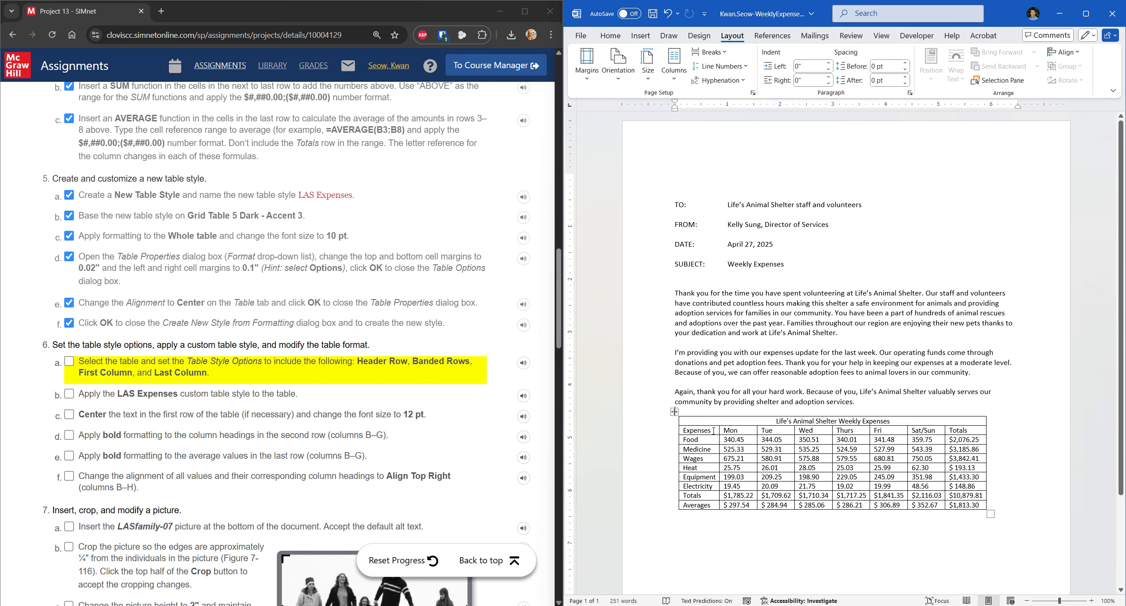
# Step: Apply the LAS Expenses custom style to the whole expenses table and turn on its Last Column style option
pyautogui.click(675, 411)
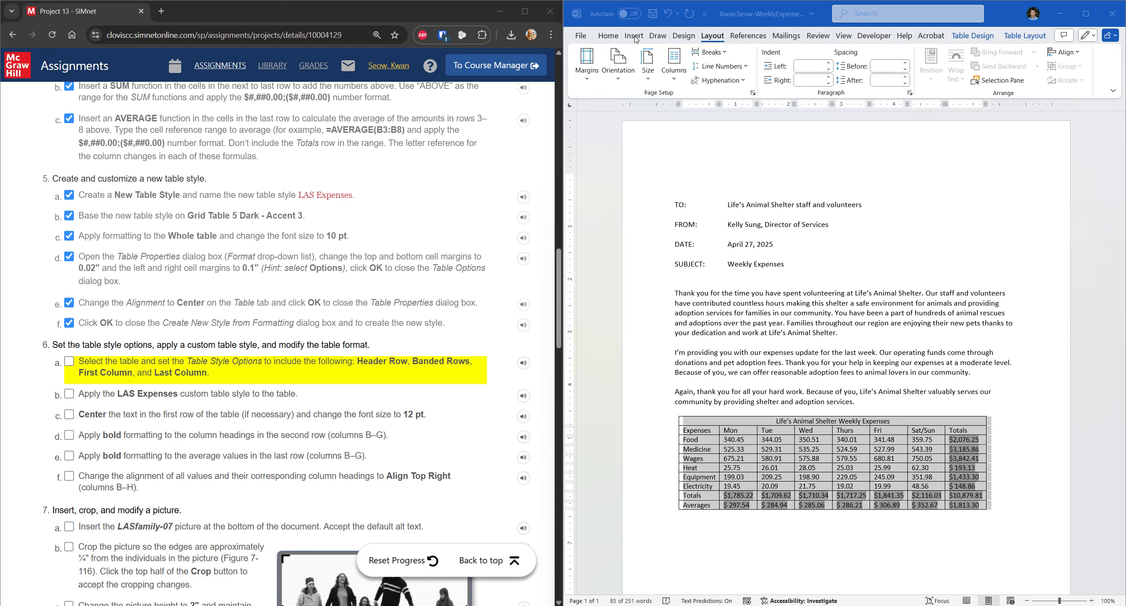
pyautogui.moveTo(1005, 13)
pyautogui.mouseDown()
pyautogui.moveTo(826, 44)
pyautogui.moveTo(803, 0)
pyautogui.mouseUp()
pyautogui.click(79, 35)
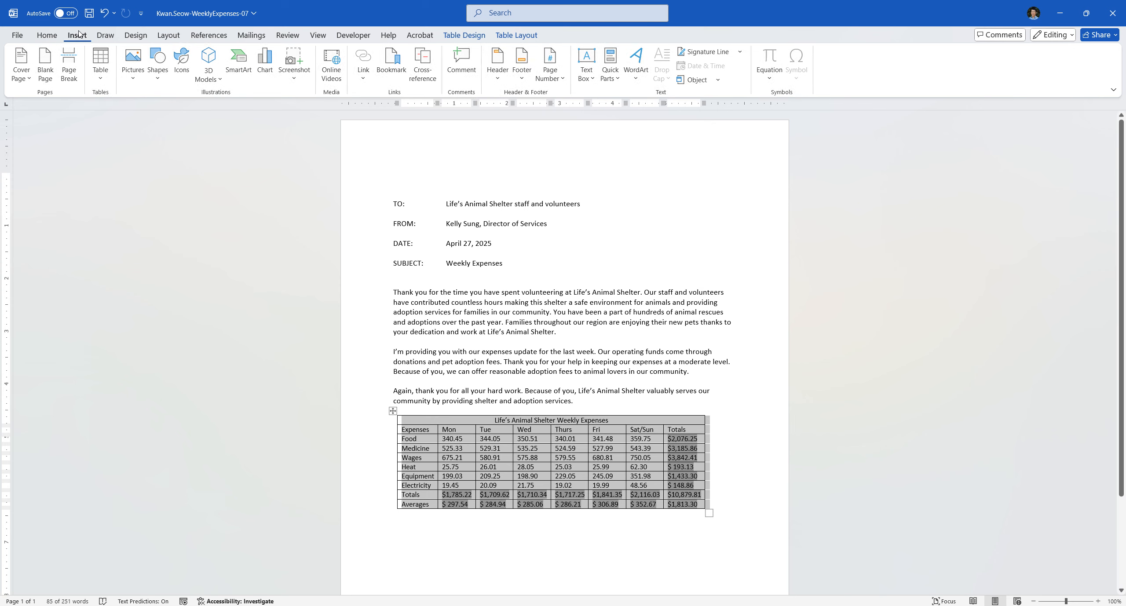
pyautogui.click(105, 35)
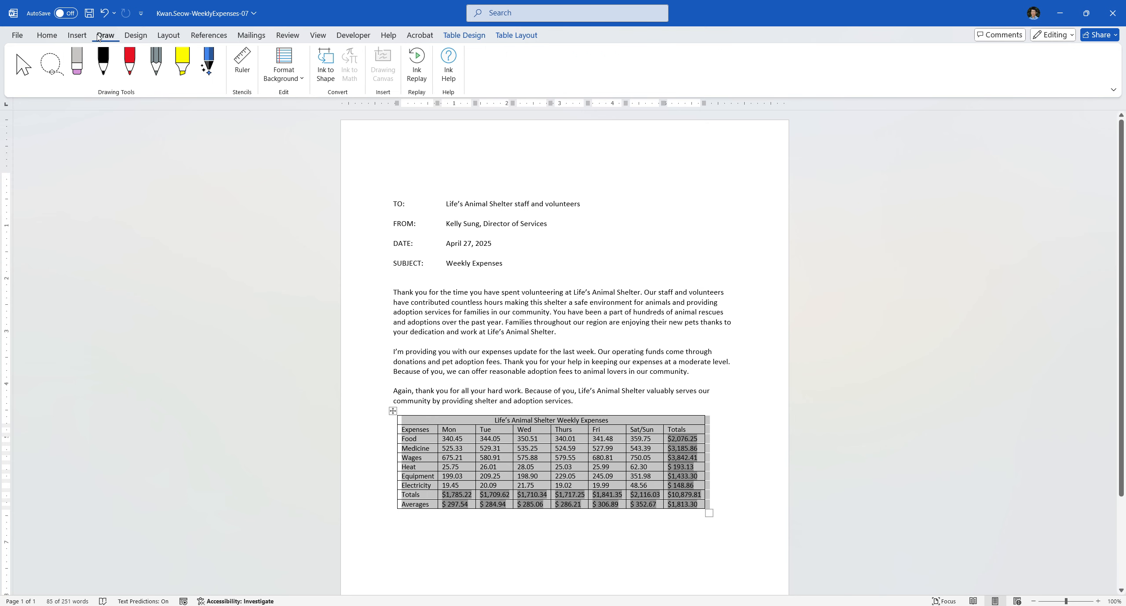
pyautogui.click(135, 34)
pyautogui.click(167, 35)
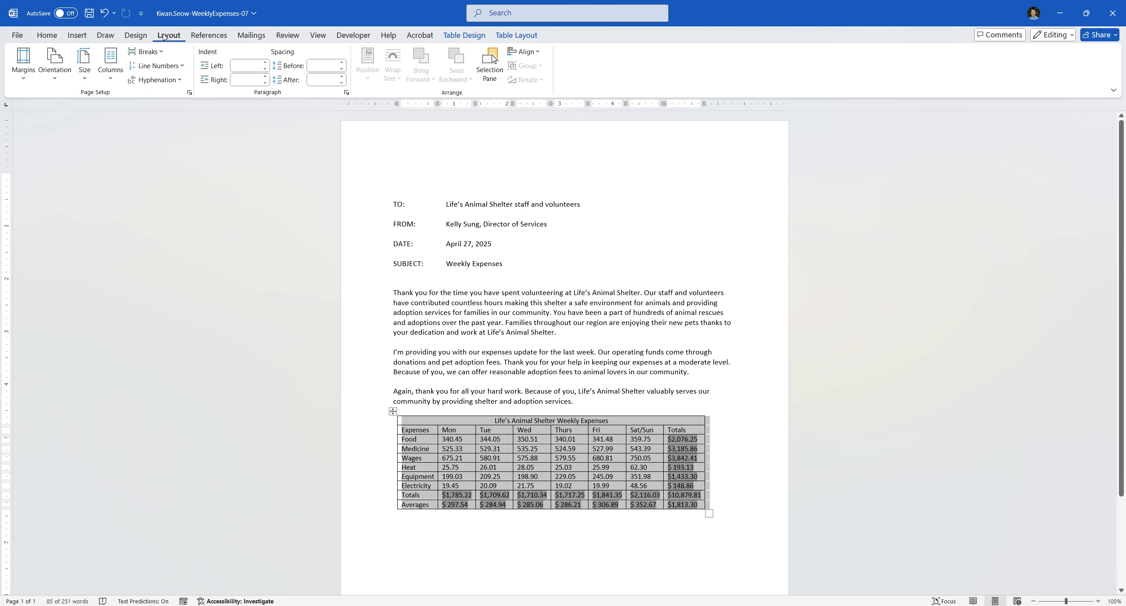
pyautogui.click(136, 37)
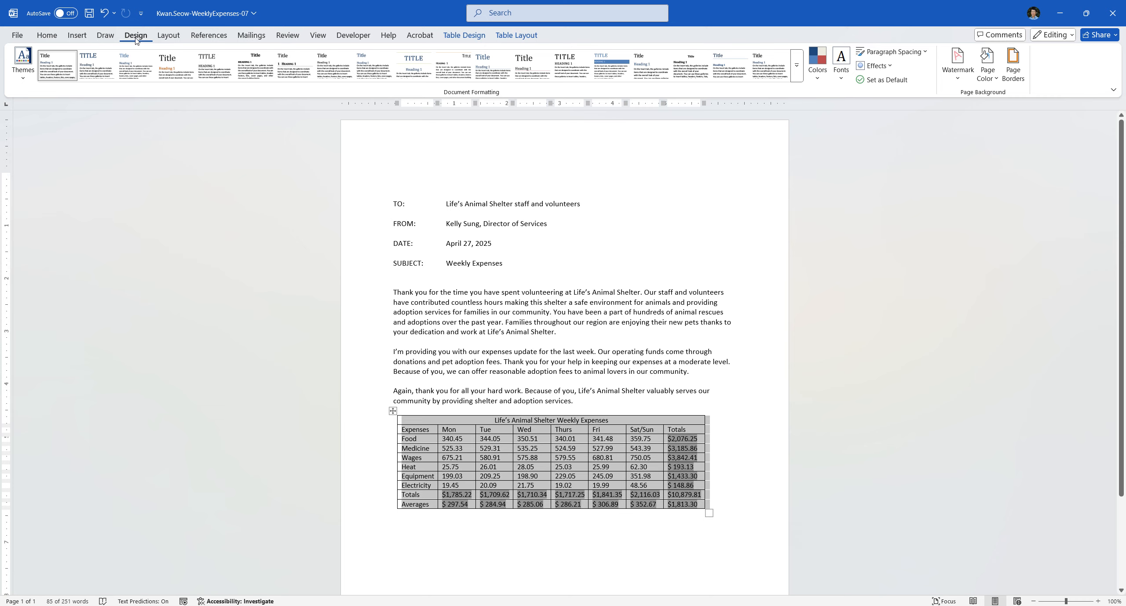
pyautogui.click(464, 35)
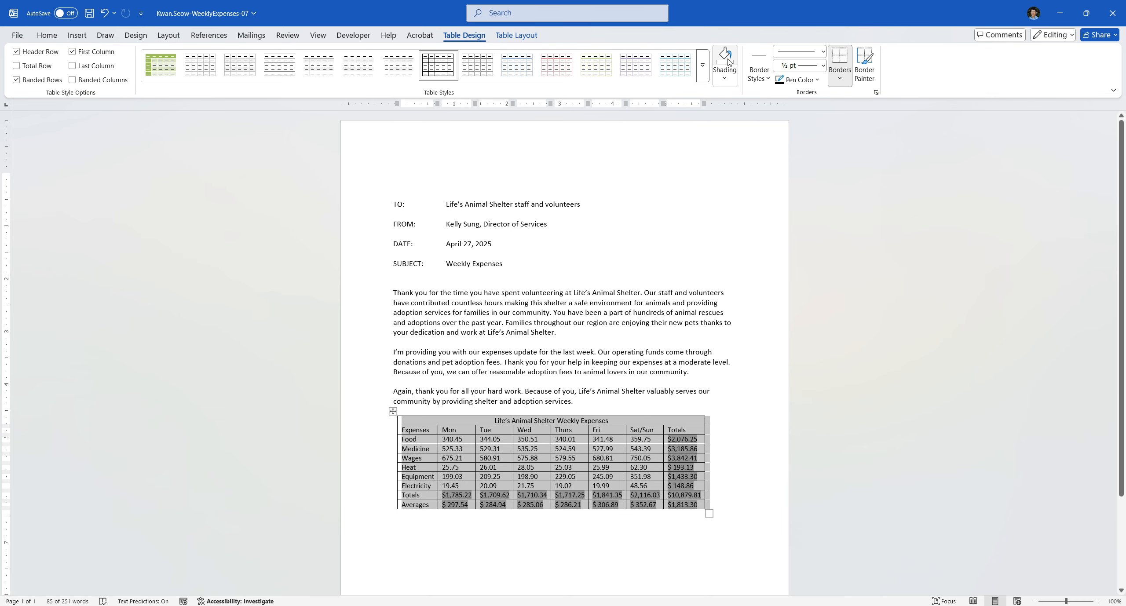
pyautogui.moveTo(868, 36); pyautogui.dragTo(1125, 176)
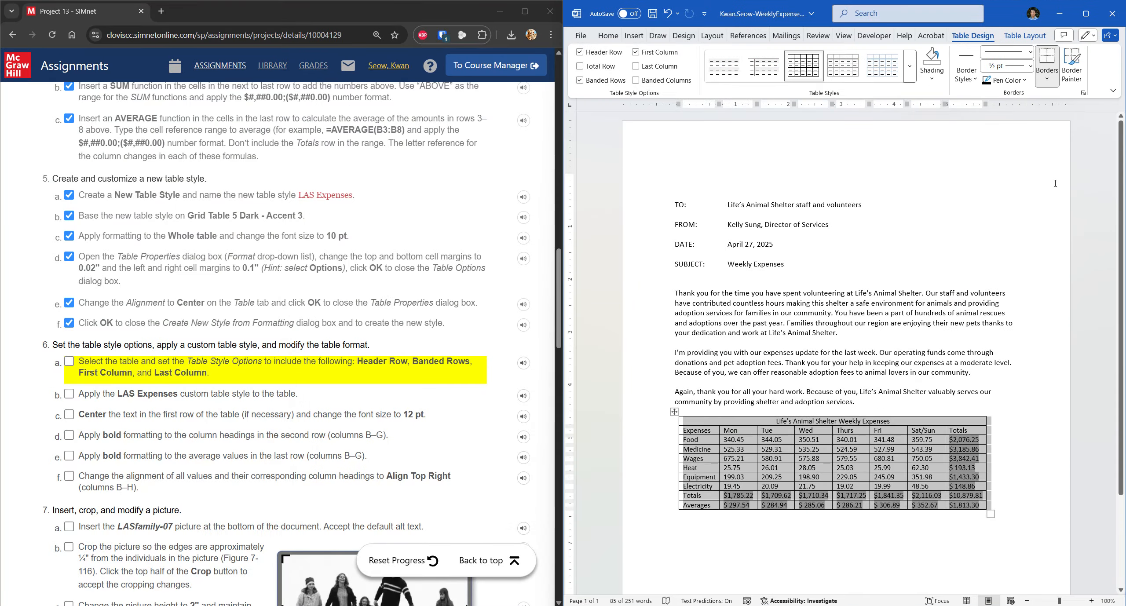
pyautogui.click(909, 66)
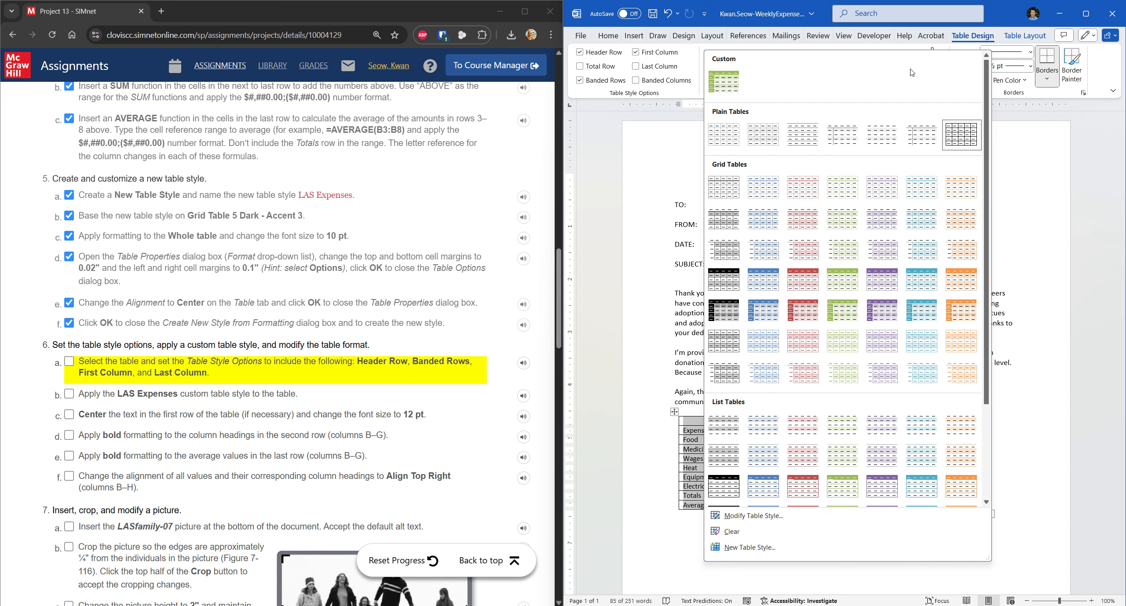
pyautogui.click(728, 84)
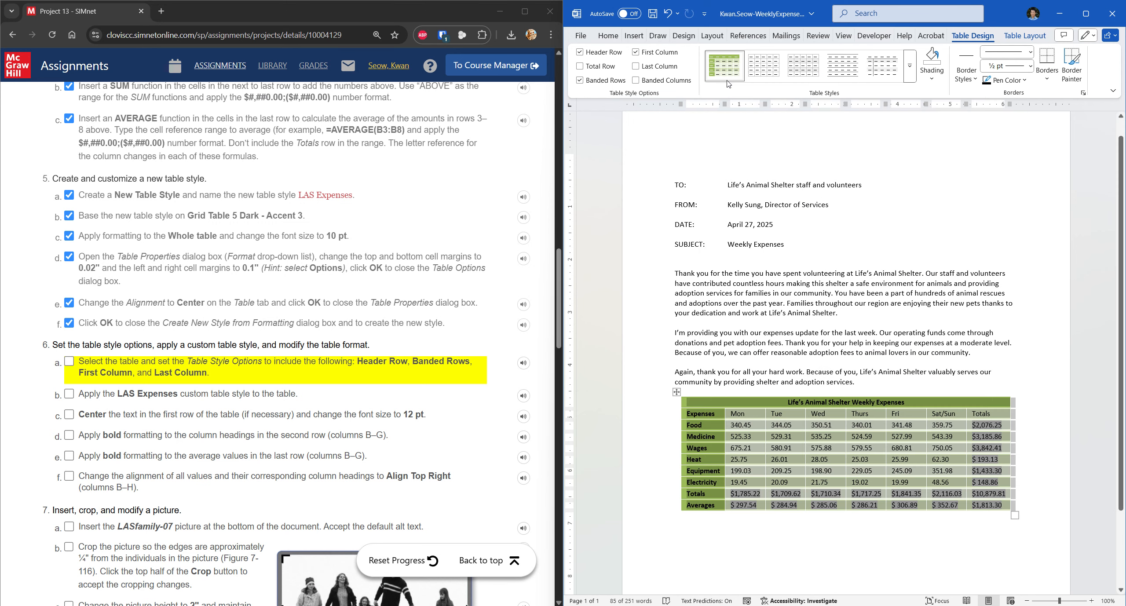
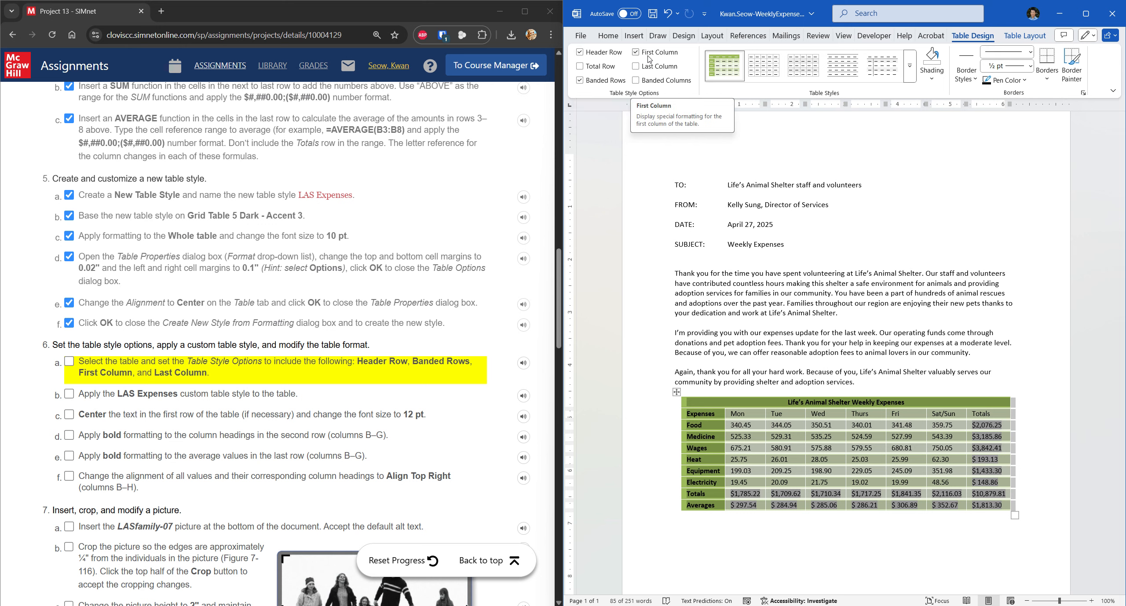
pyautogui.click(676, 71)
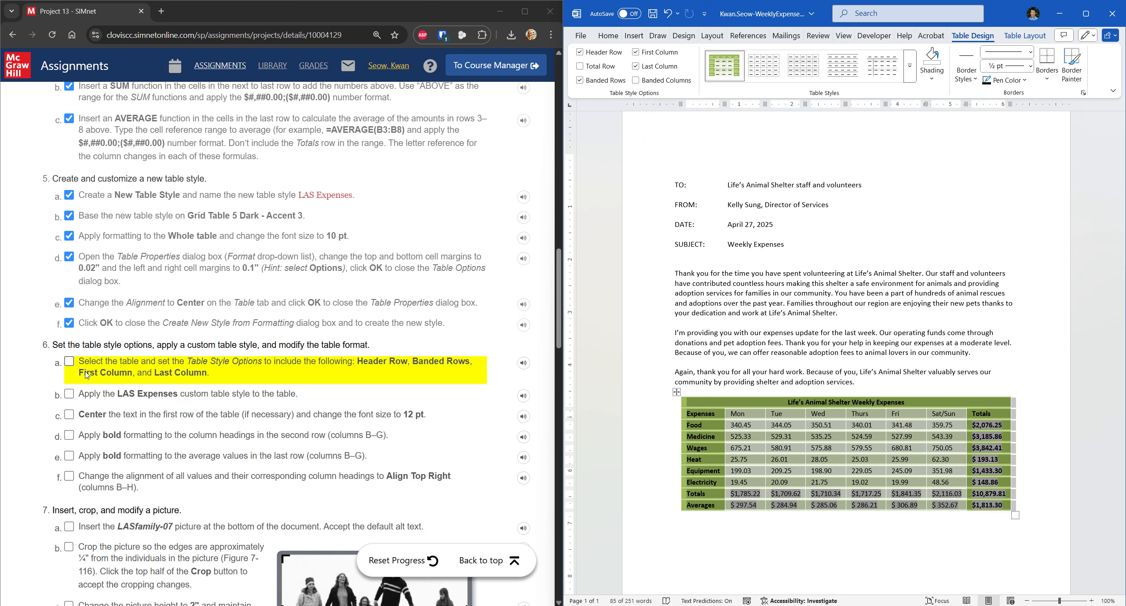
# Step: Mark the table style options and LAS Expenses style instructions as completed in the assignment checklist
pyautogui.click(69, 361)
pyautogui.click(69, 394)
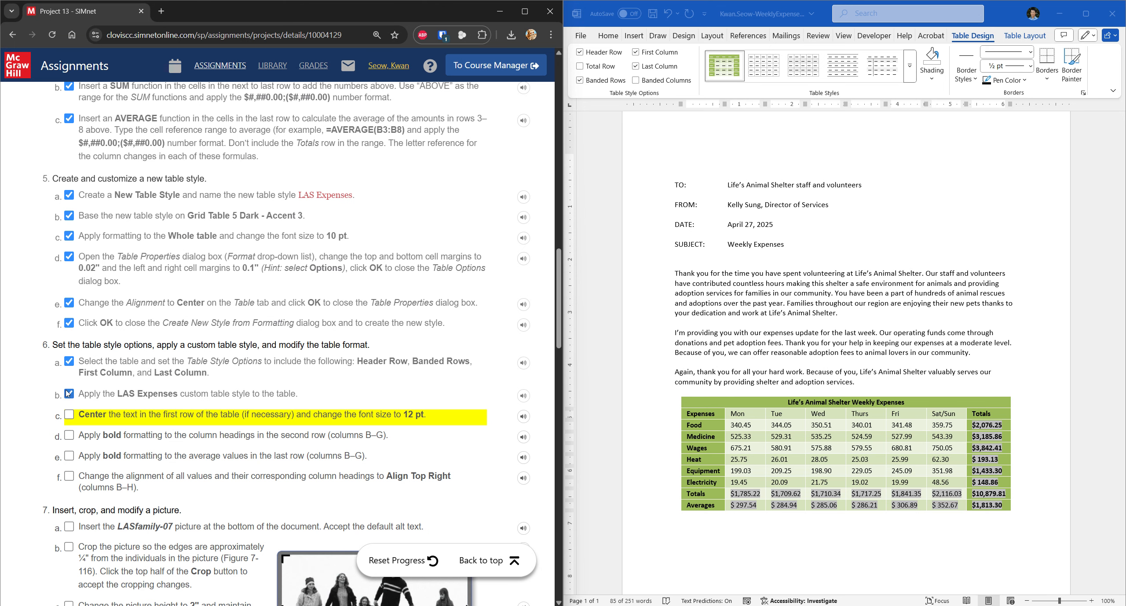
pyautogui.scroll(-1, 225, 397)
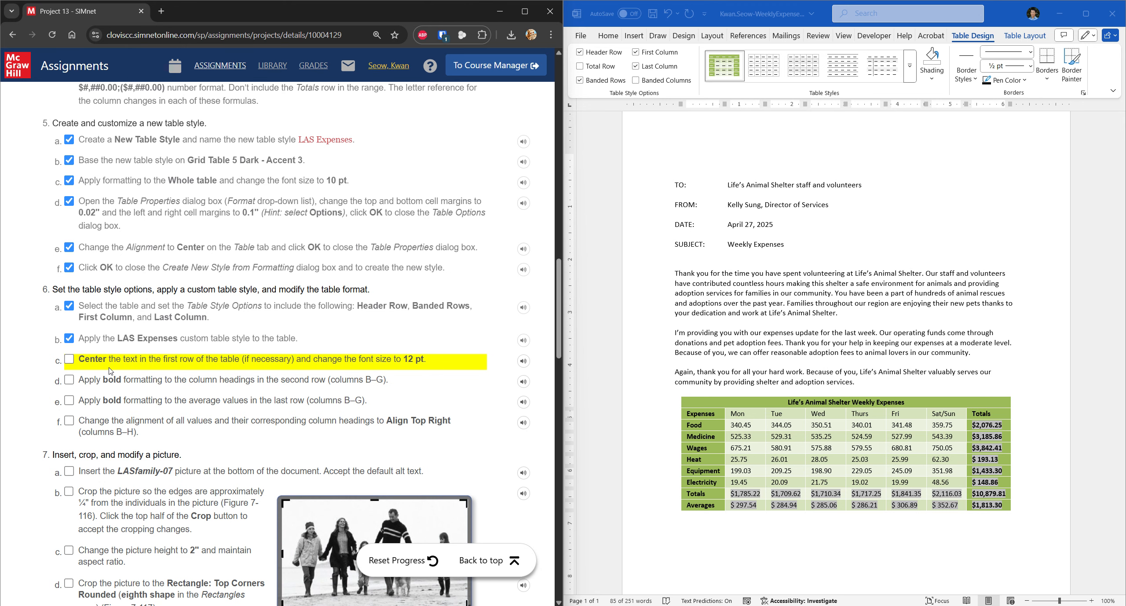
pyautogui.scroll(-1, 110, 370)
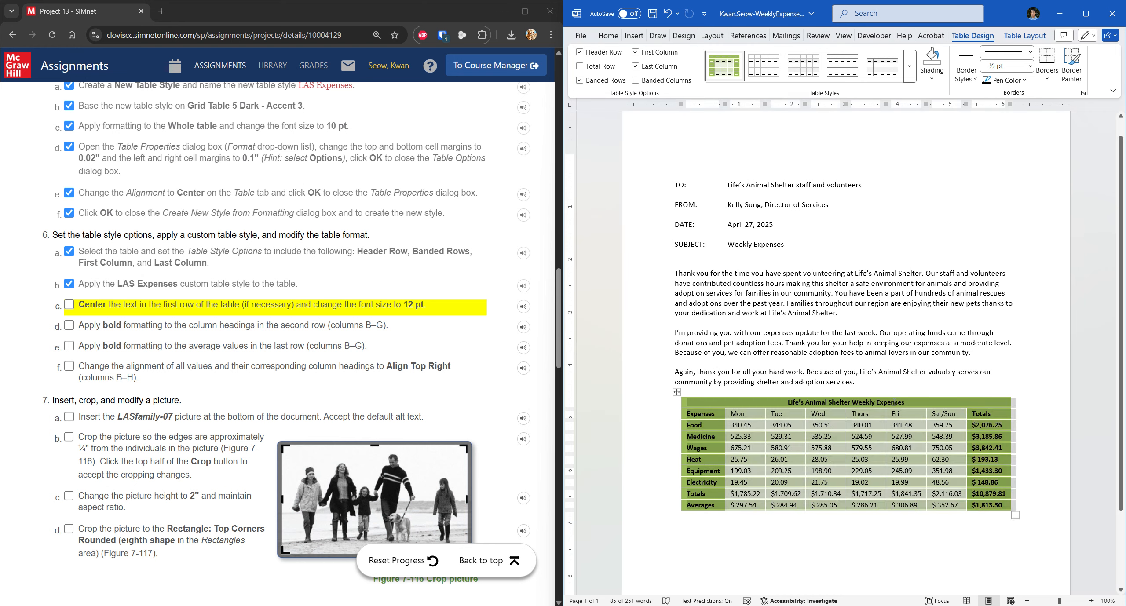
# Step: Set the font size of the table's title row to 12 pt and mark that instruction as completed
pyautogui.click(796, 404)
pyautogui.click(680, 404)
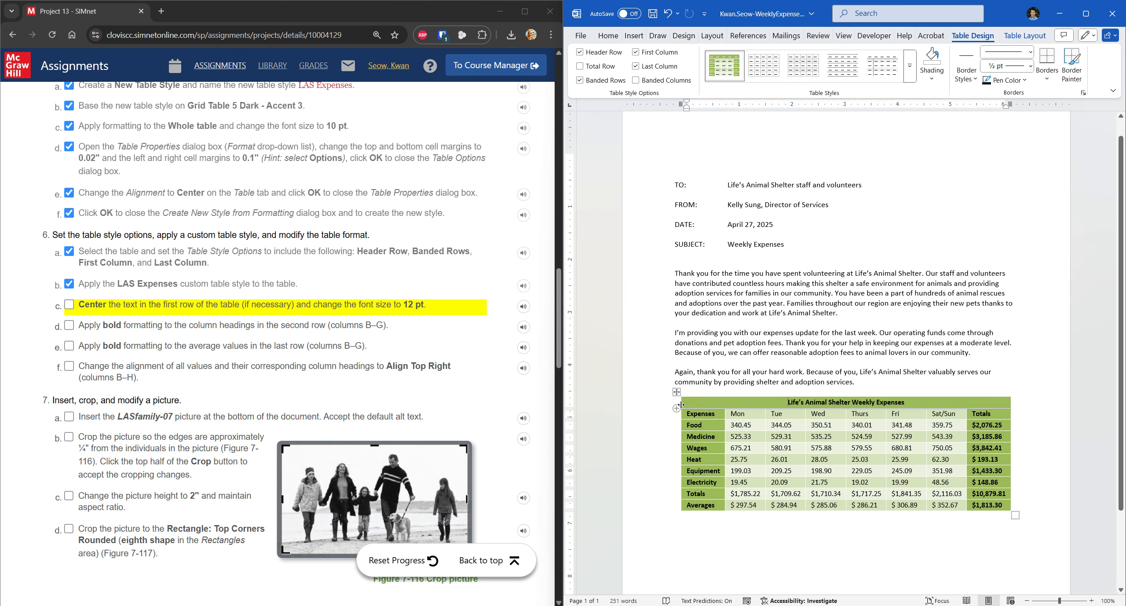
pyautogui.click(680, 404)
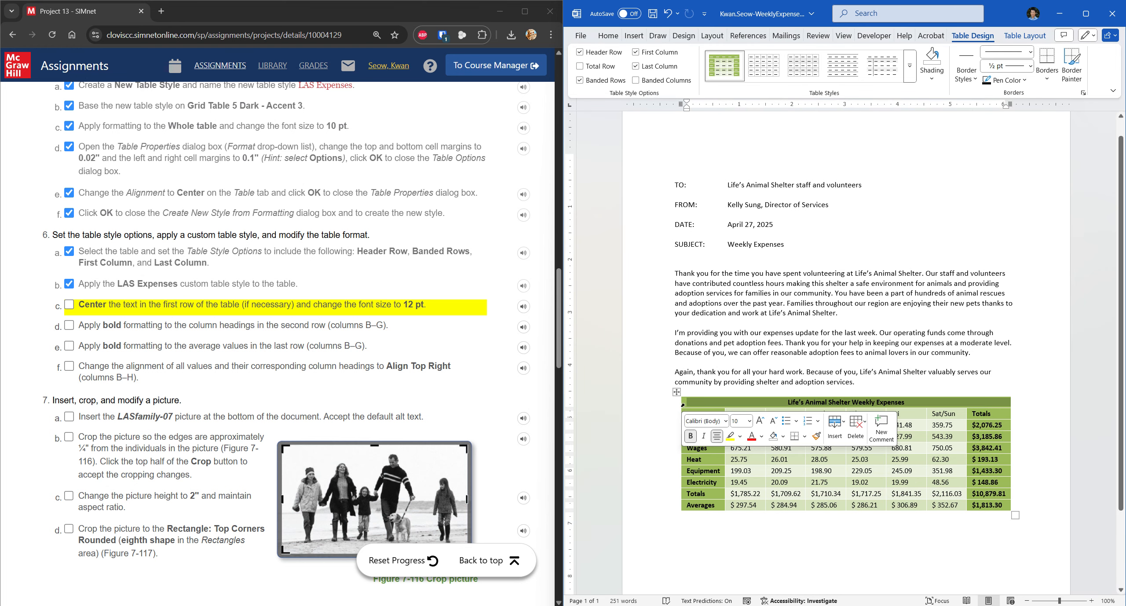
pyautogui.click(749, 421)
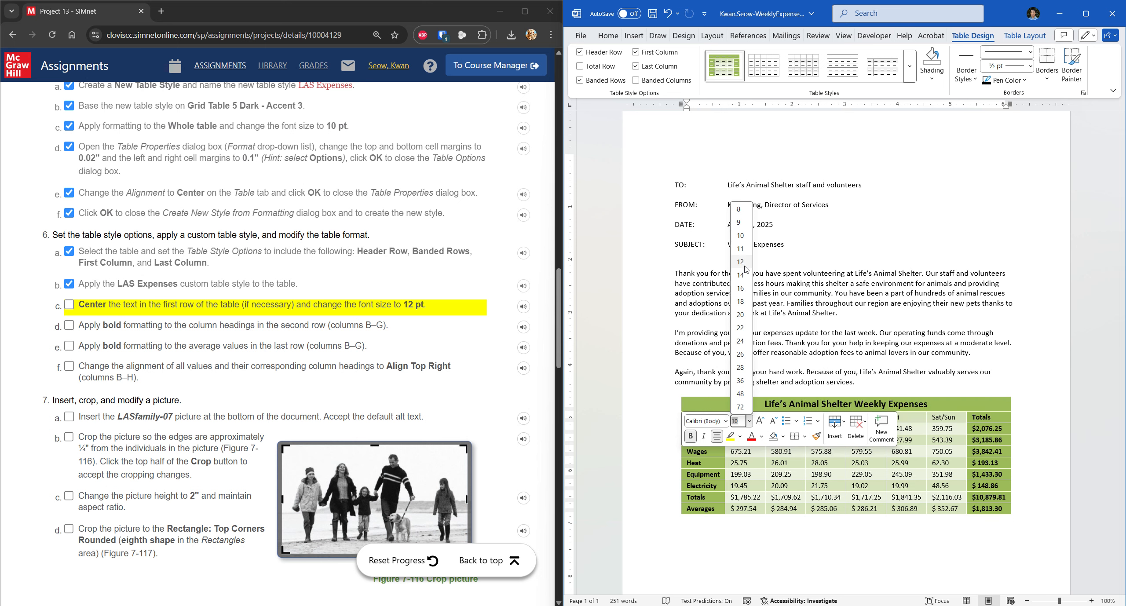
pyautogui.click(741, 343)
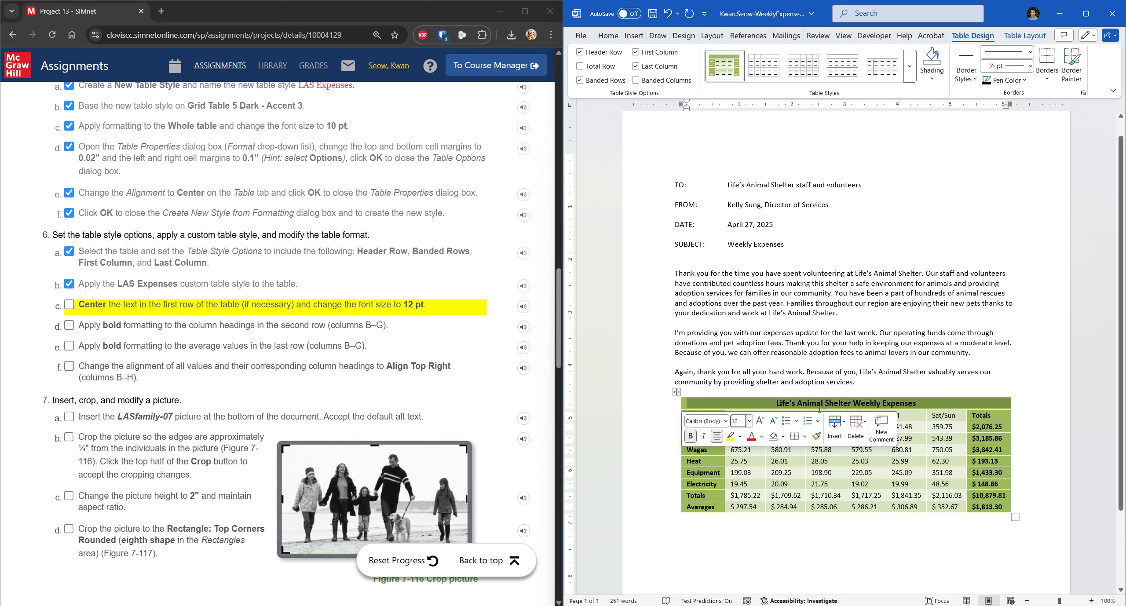
pyautogui.click(165, 325)
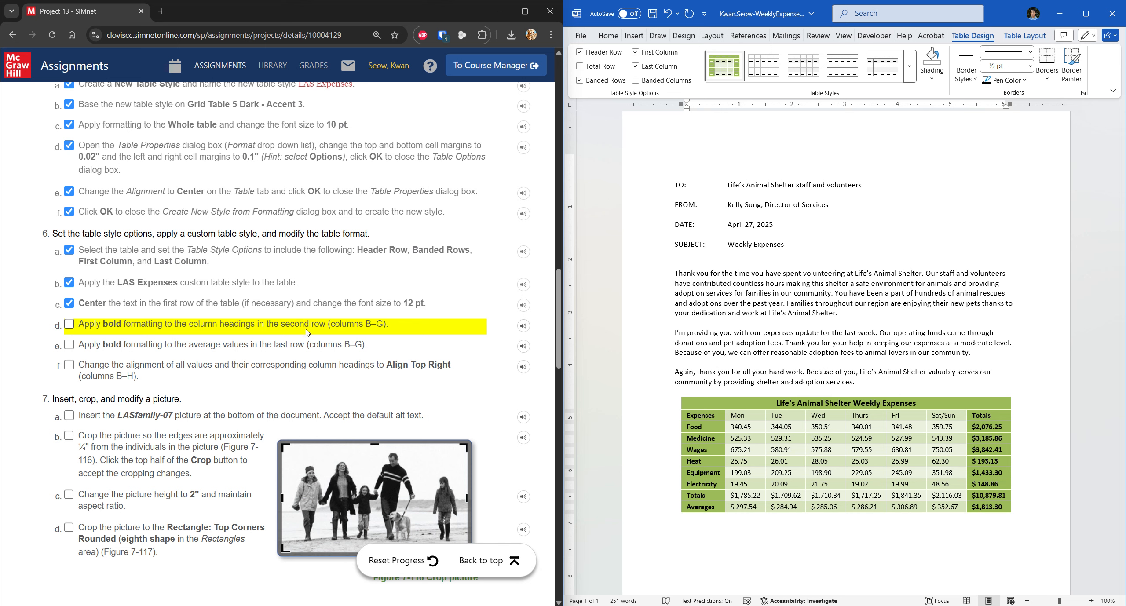
# Step: Make the column headings Mon through Sat/Sun in the table's second row bold and mark that instruction as completed
pyautogui.click(742, 425)
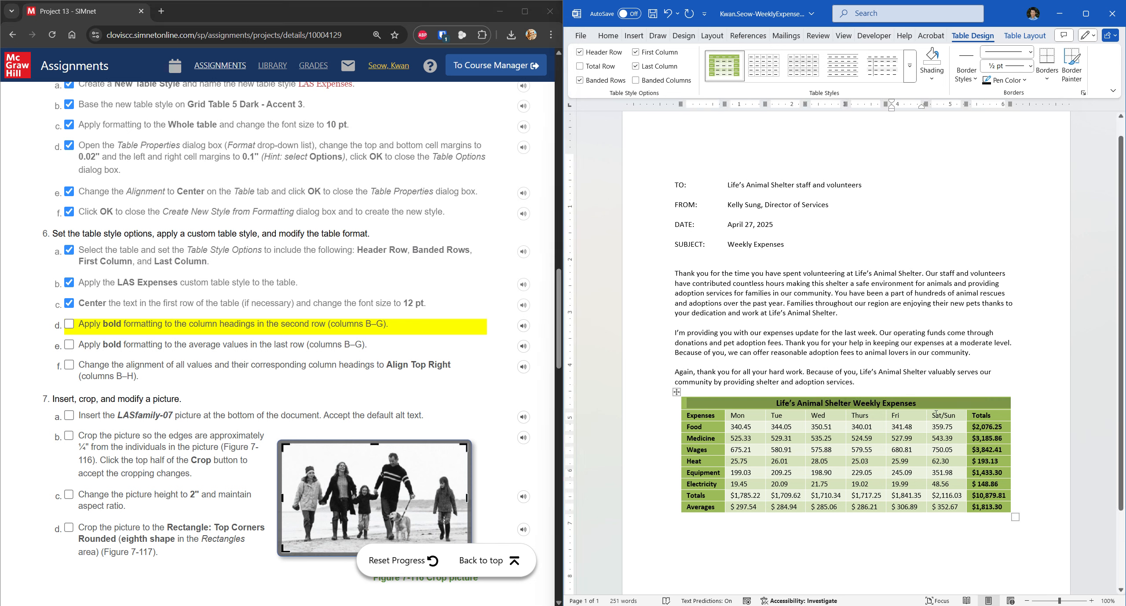
pyautogui.moveTo(730, 420); pyautogui.dragTo(935, 420)
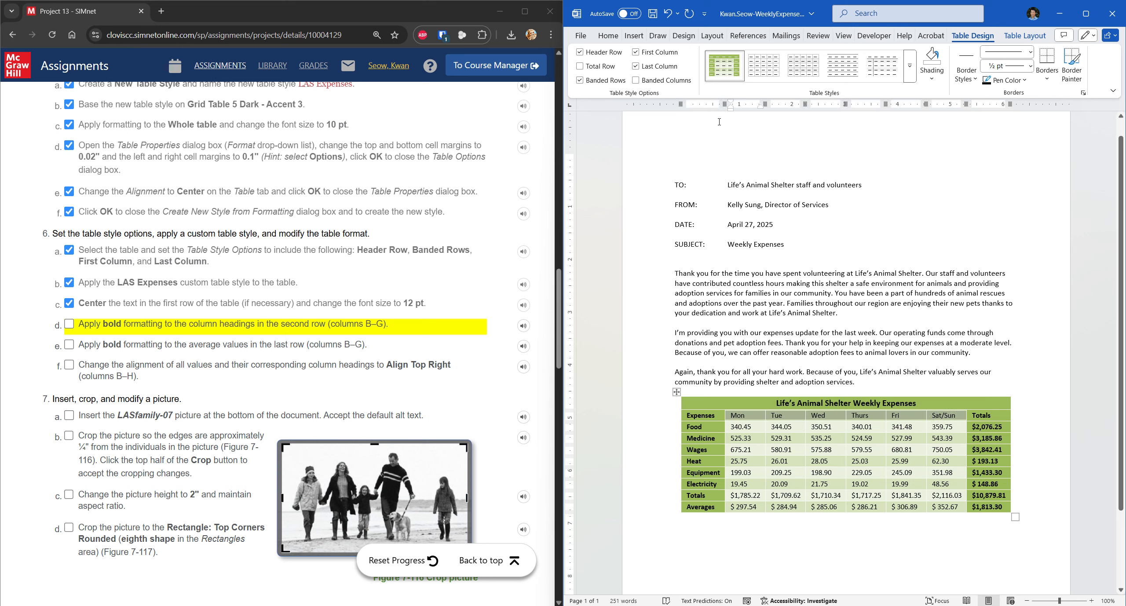
pyautogui.click(613, 39)
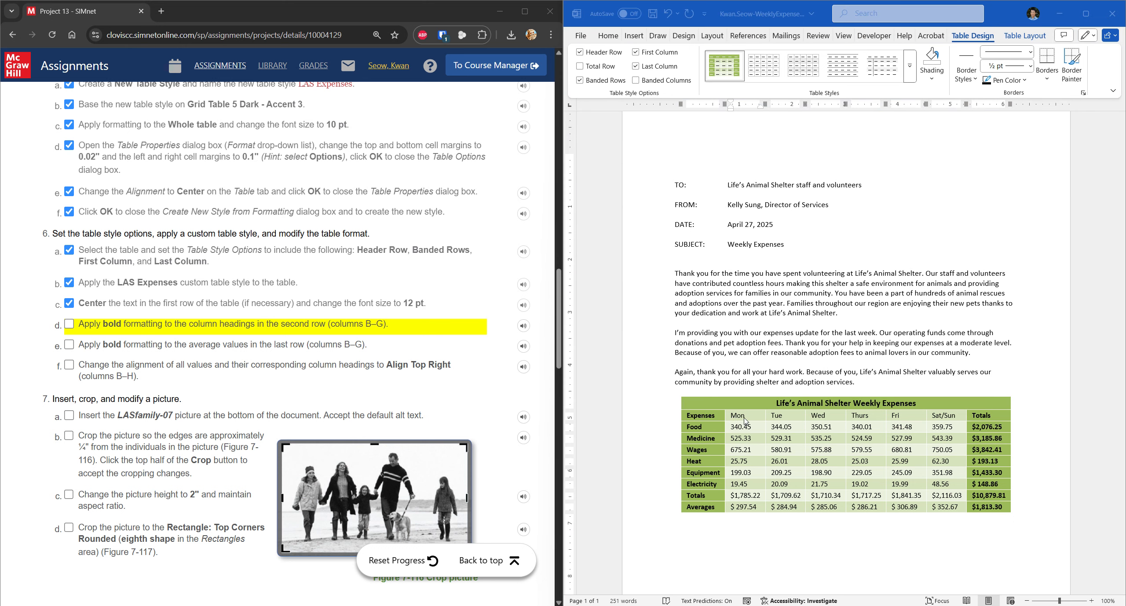
pyautogui.click(725, 417)
pyautogui.click(722, 416)
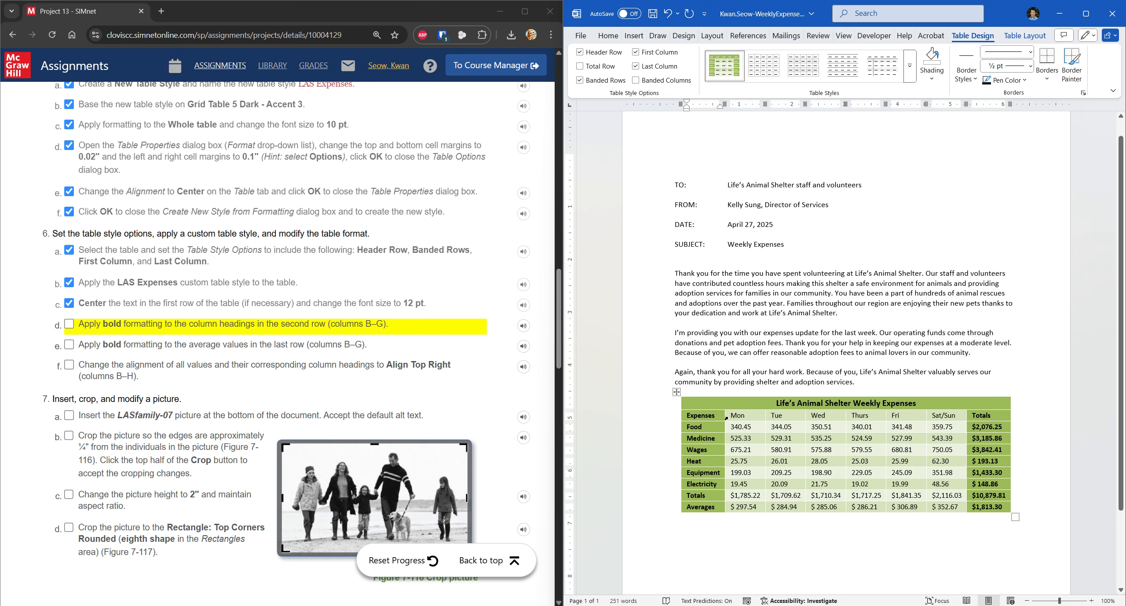
pyautogui.moveTo(726, 418); pyautogui.dragTo(939, 417)
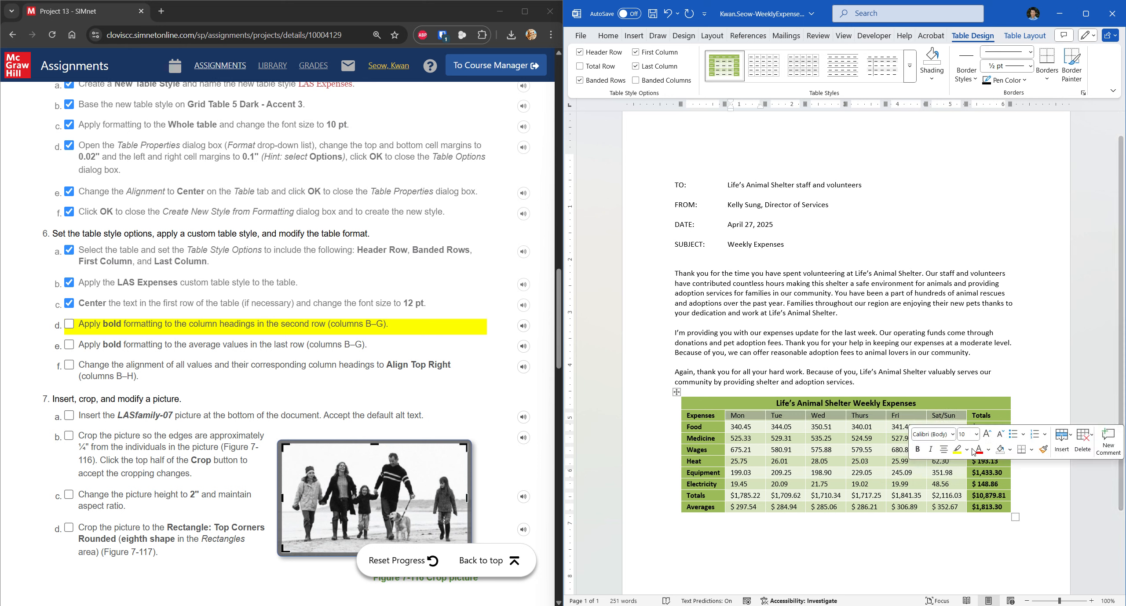
pyautogui.click(918, 450)
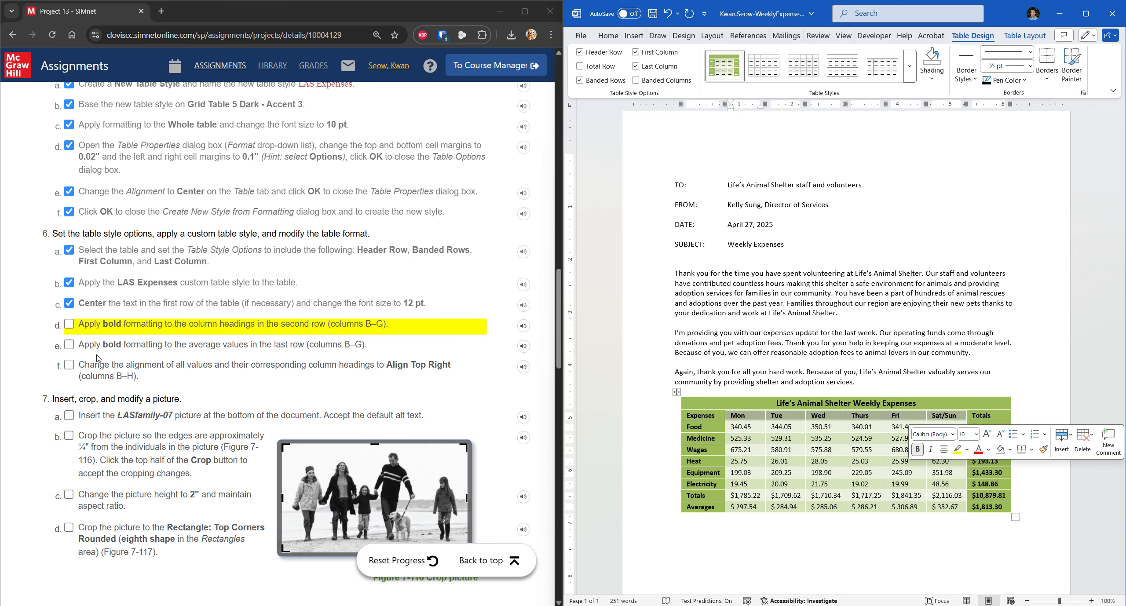
pyautogui.click(69, 324)
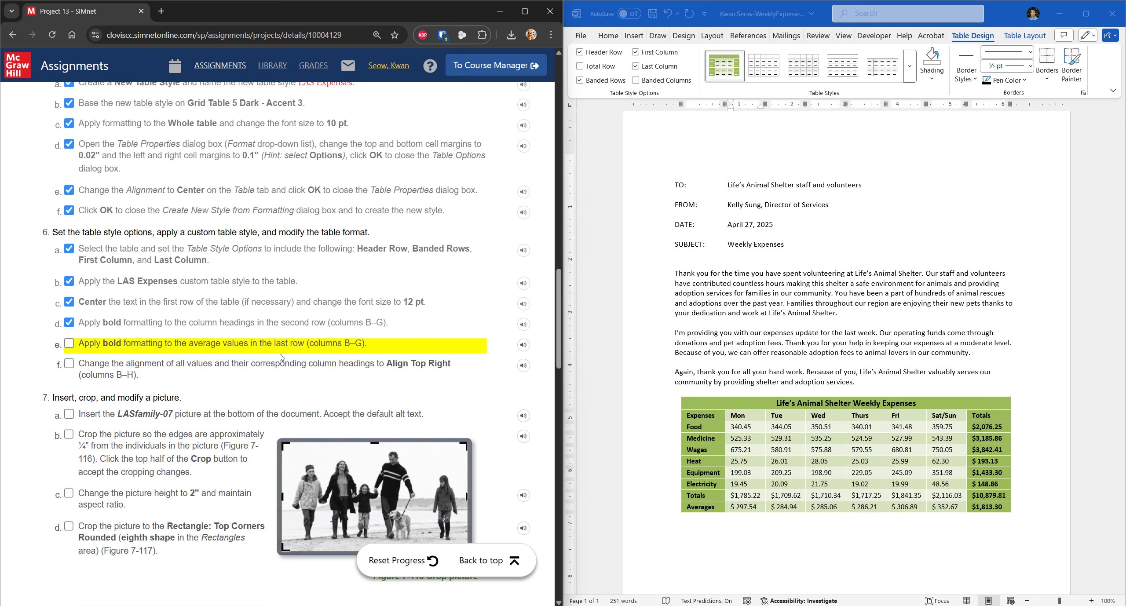
# Step: Make the average values from Mon through Sat/Sun in the last row bold and mark that instruction as completed
pyautogui.click(775, 531)
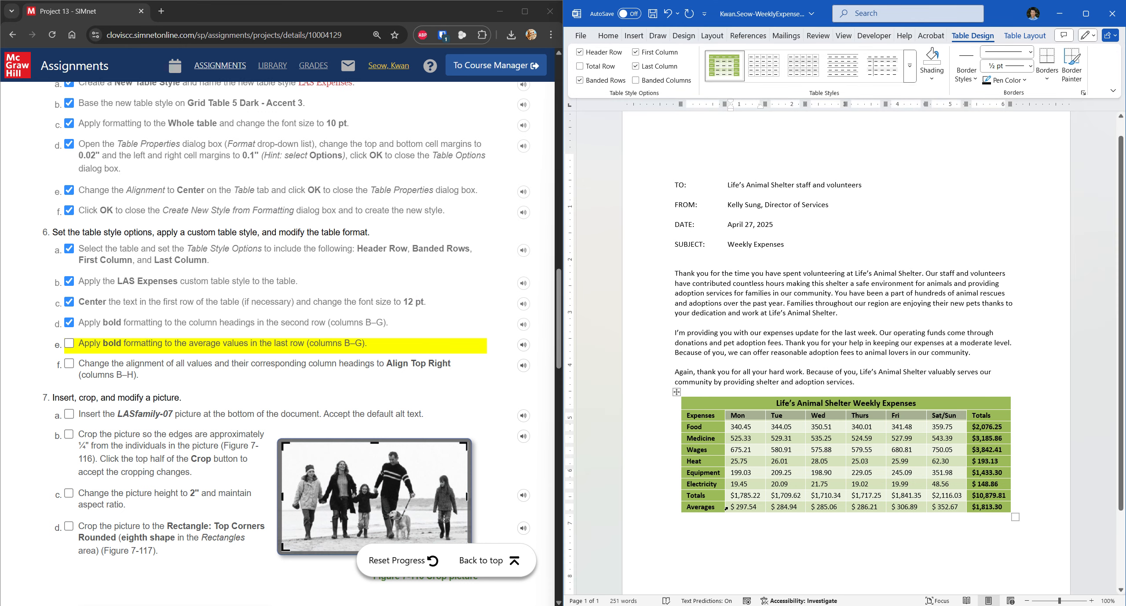
pyautogui.moveTo(725, 509); pyautogui.dragTo(949, 508)
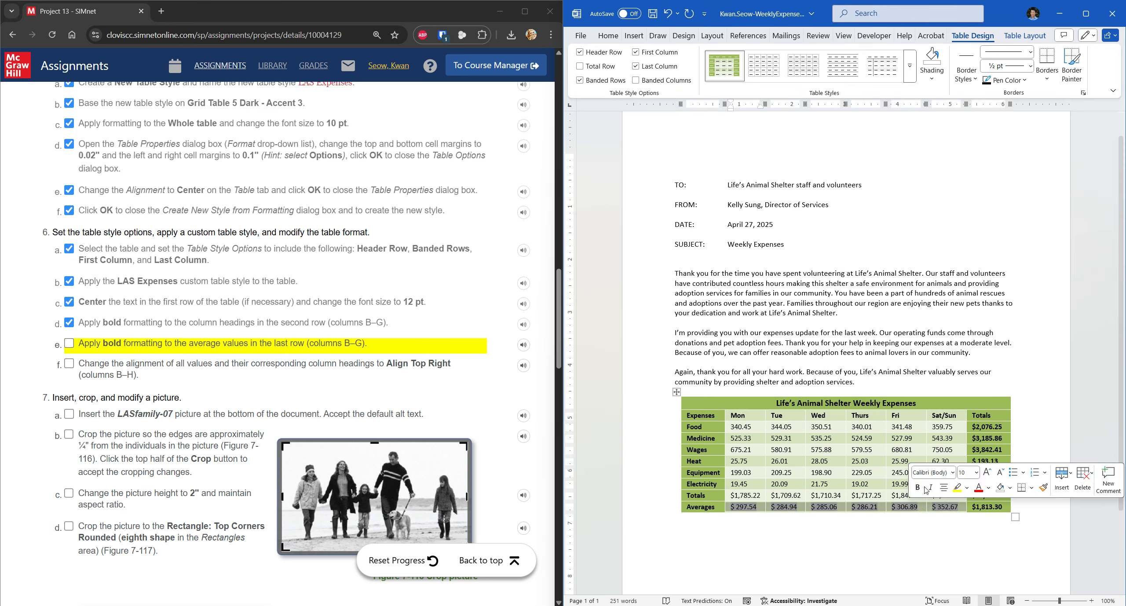
pyautogui.click(919, 487)
pyautogui.click(70, 343)
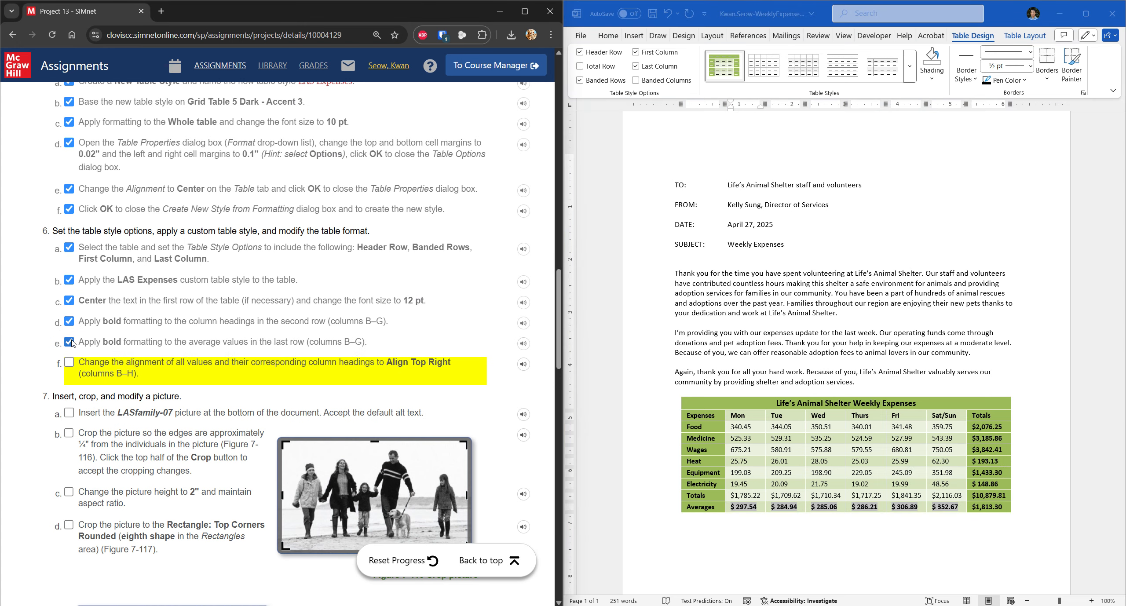
# Step: Apply Align Top Right to the headings and all values in the Mon through Sat/Sun columns
pyautogui.scroll(-1, 105, 372)
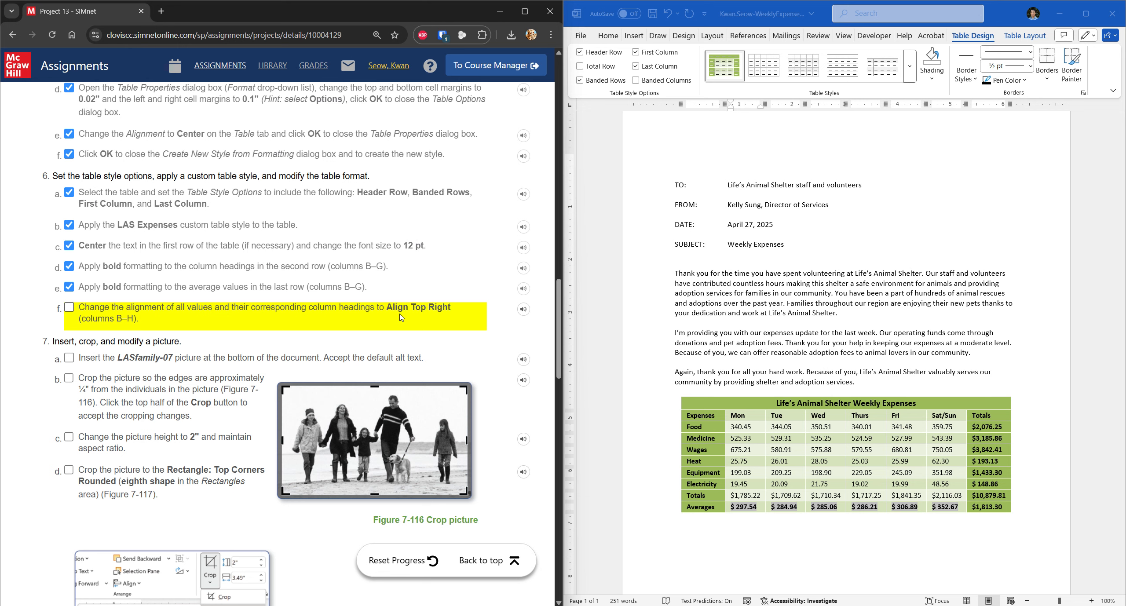
pyautogui.click(726, 421)
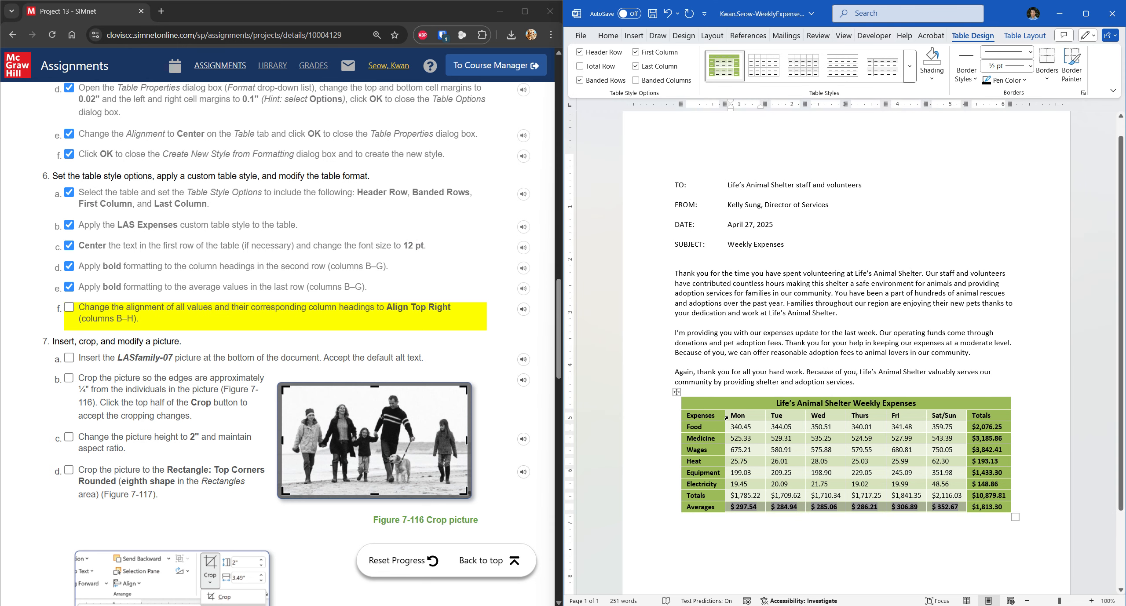
pyautogui.moveTo(726, 418)
pyautogui.mouseDown()
pyautogui.moveTo(861, 444)
pyautogui.moveTo(946, 495)
pyautogui.moveTo(945, 507)
pyautogui.mouseUp()
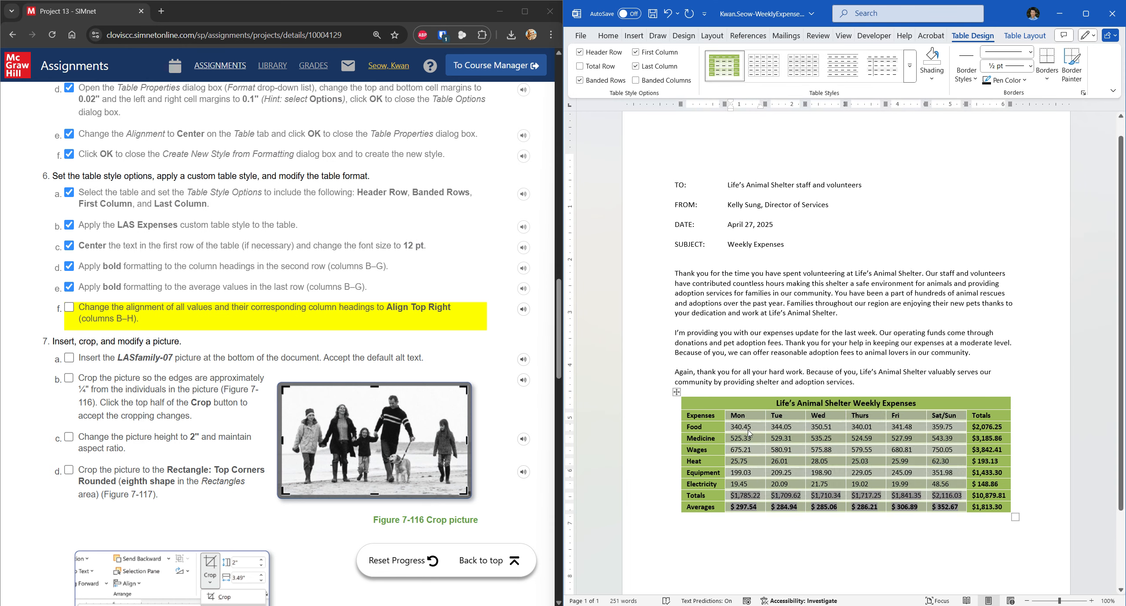
pyautogui.click(726, 387)
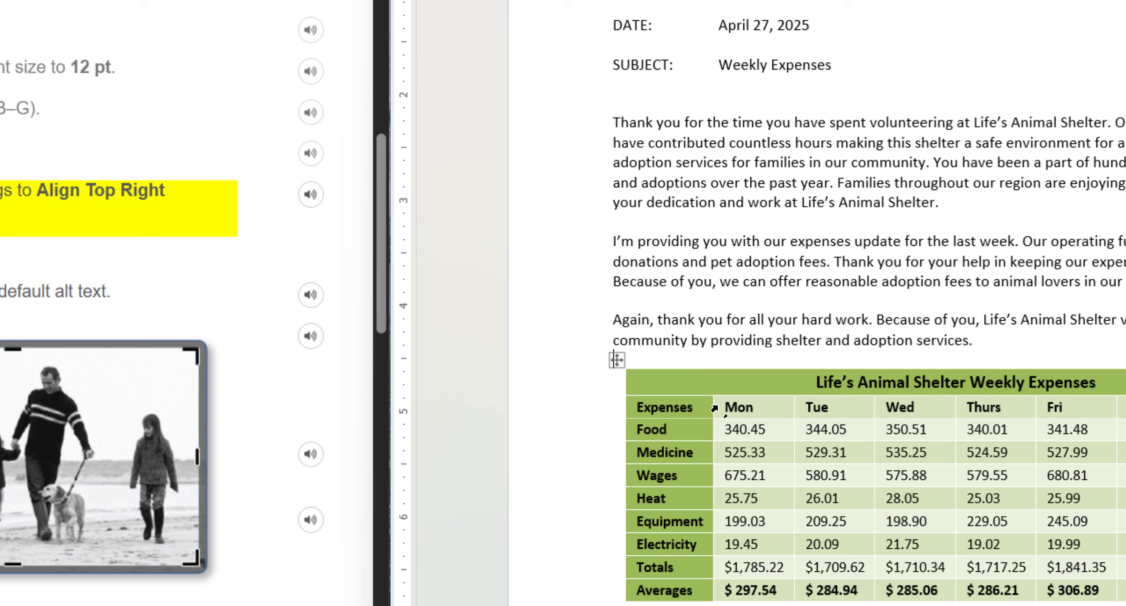
pyautogui.moveTo(715, 408); pyautogui.dragTo(1125, 573)
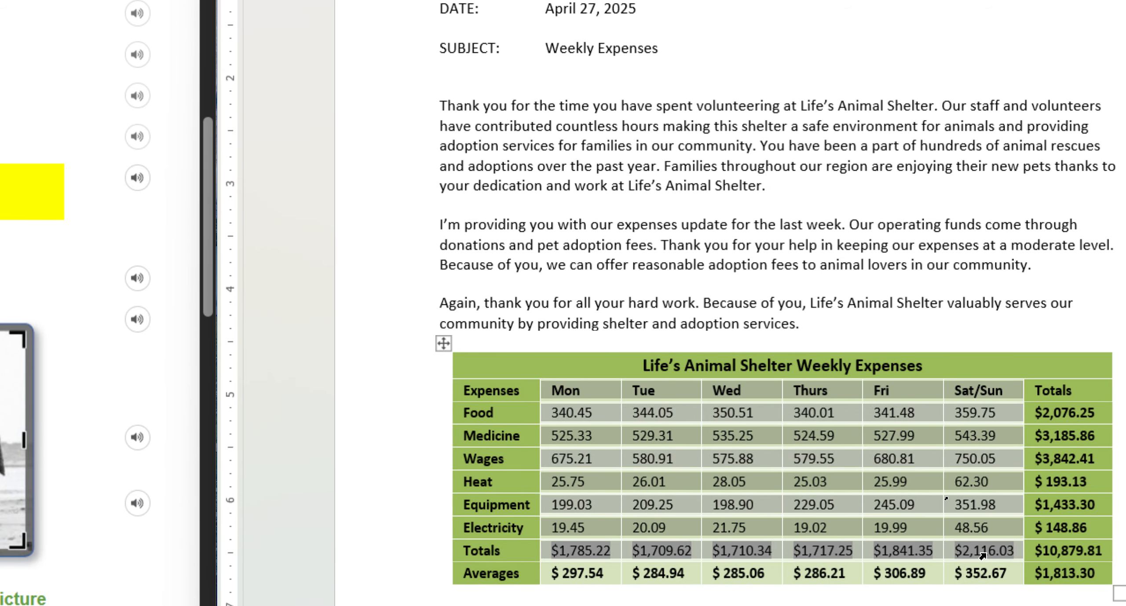
pyautogui.moveTo(982, 556); pyautogui.dragTo(963, 570)
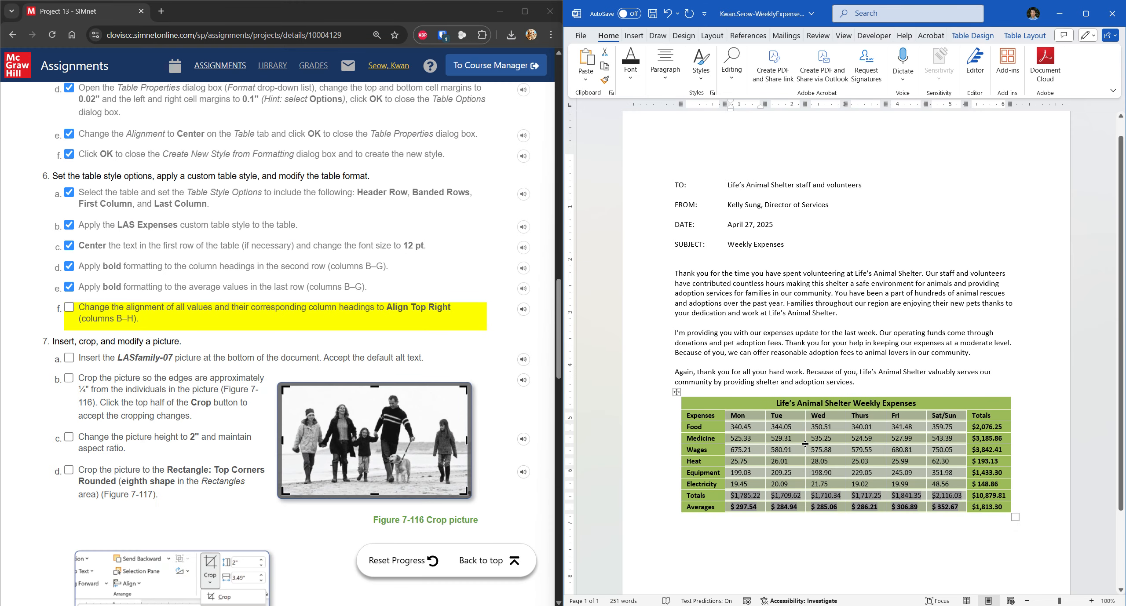
pyautogui.click(963, 39)
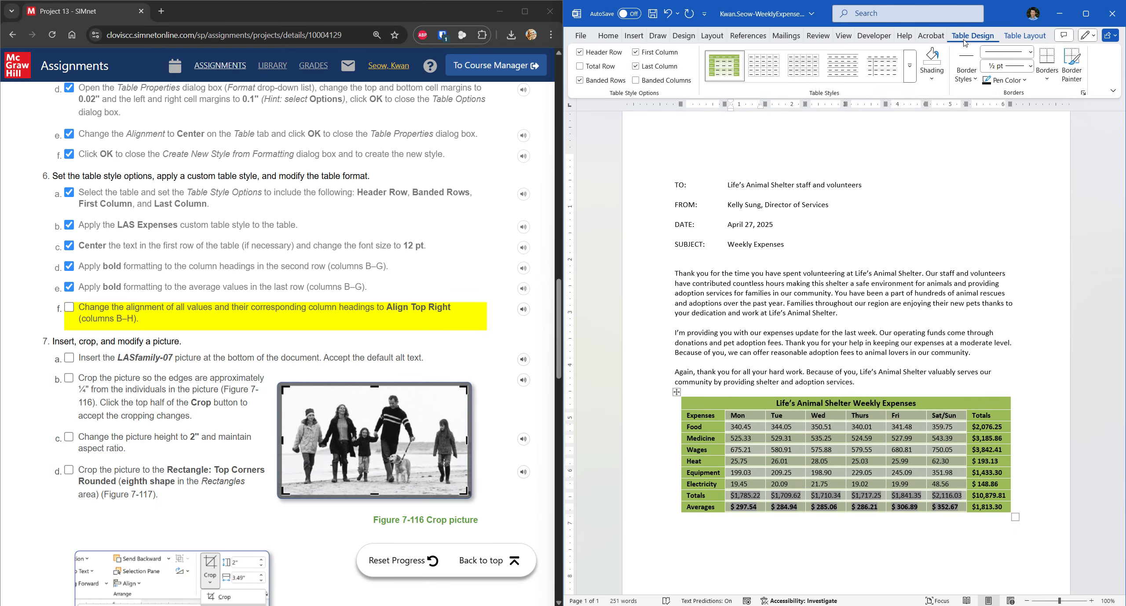
pyautogui.click(1032, 39)
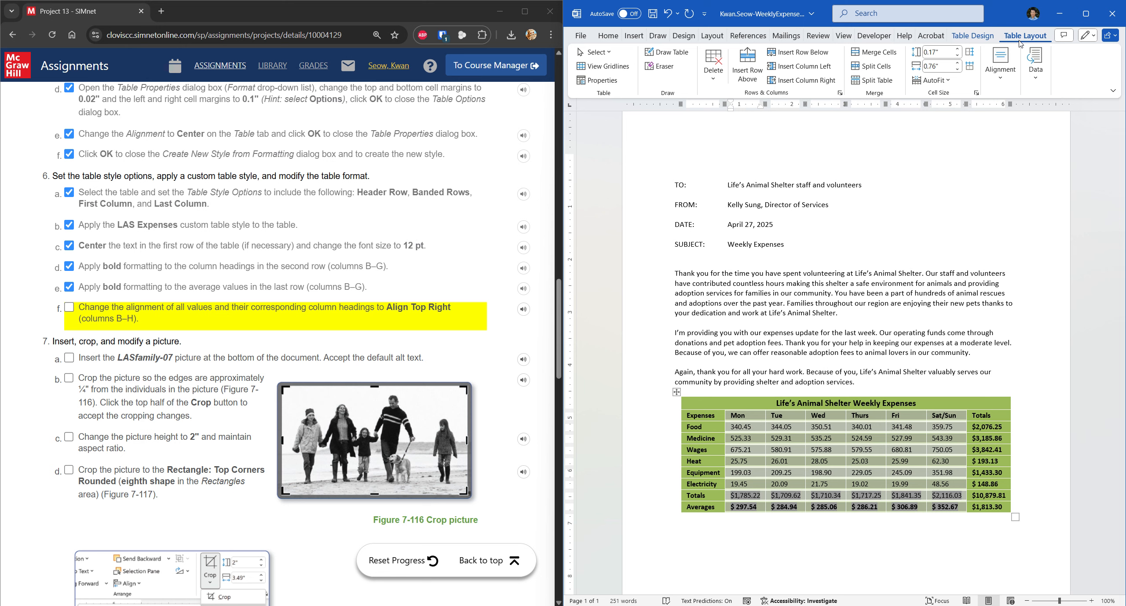
pyautogui.click(1009, 73)
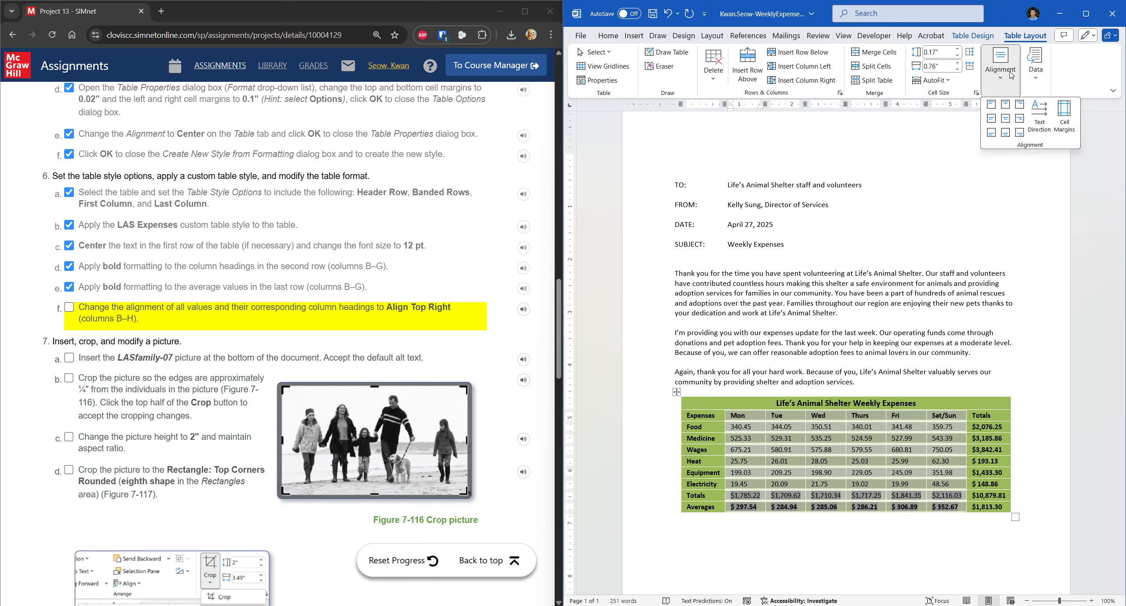
pyautogui.click(1020, 105)
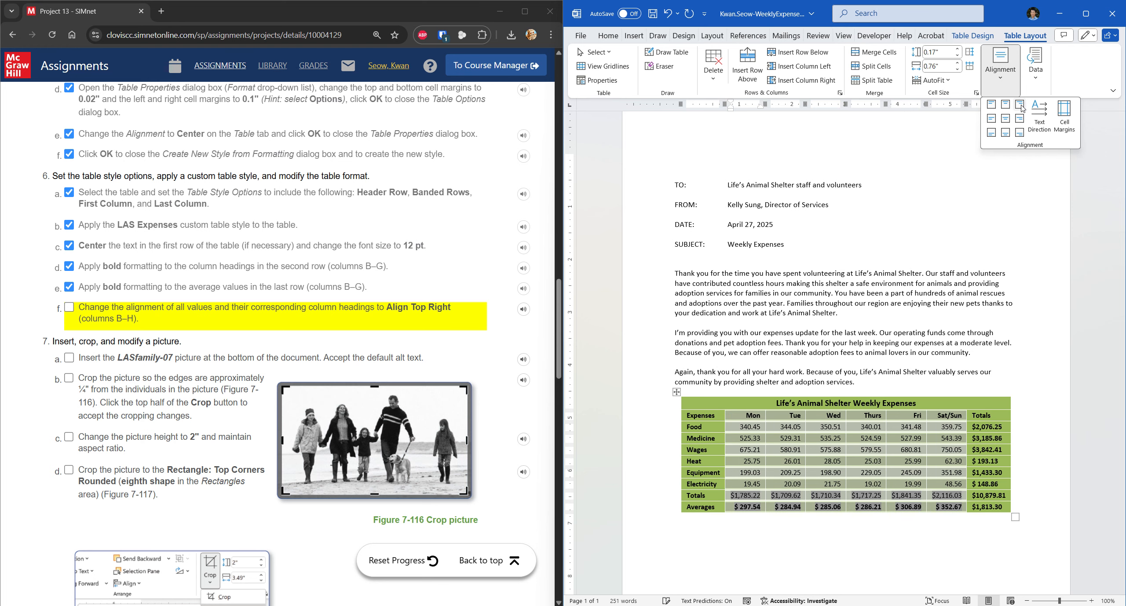
# Step: Check the table alignment against the finished document in Figure 7-119 and mark the Align Top Right instruction as completed
pyautogui.scroll(-20, 508, 391)
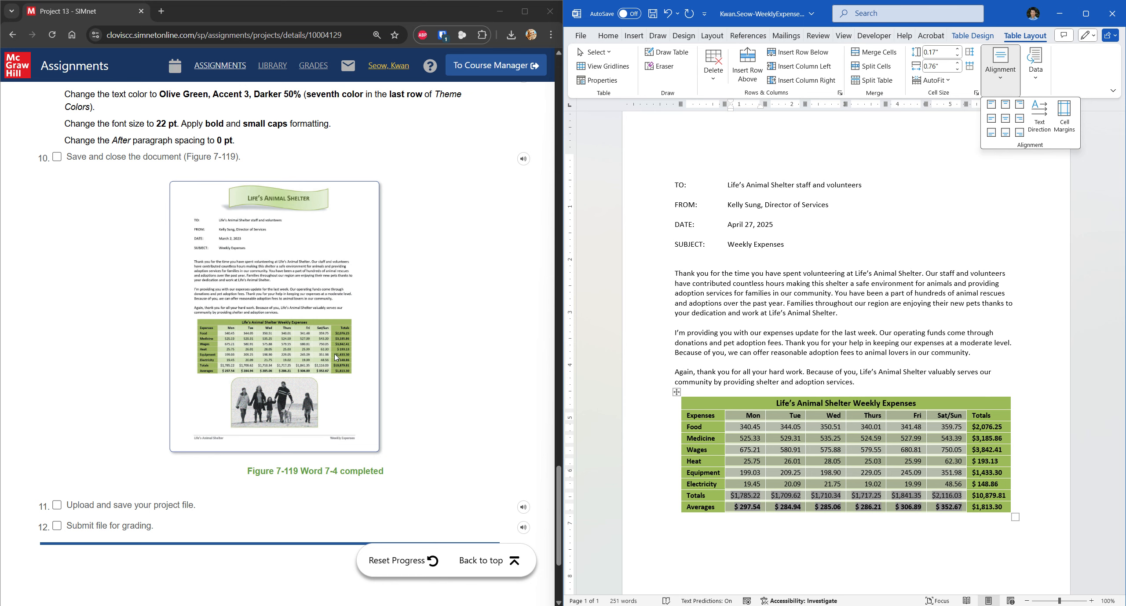
pyautogui.click(338, 356)
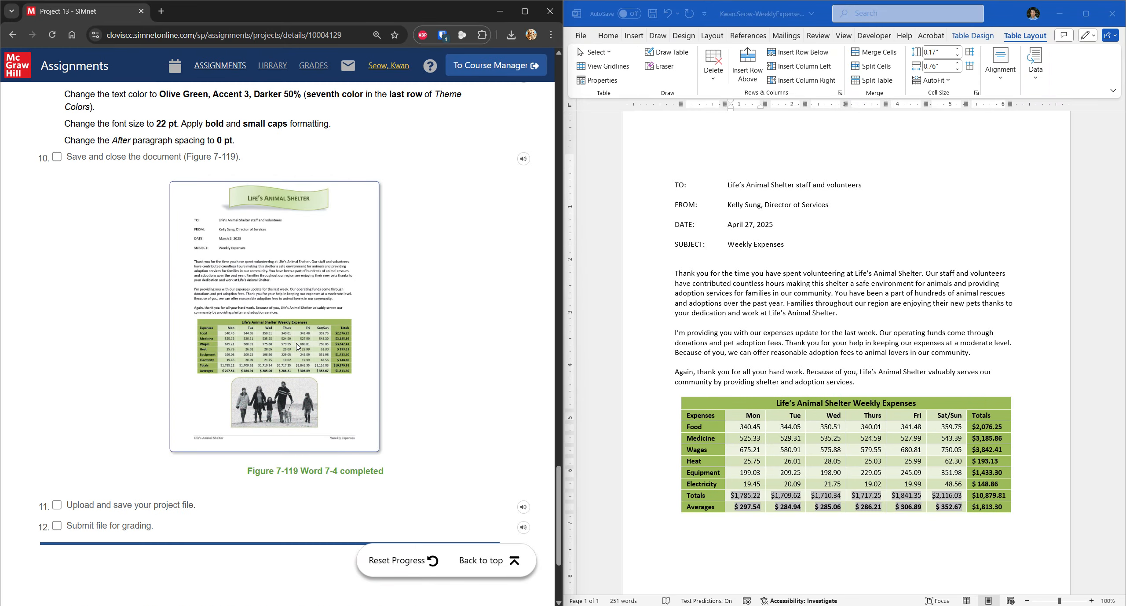
pyautogui.scroll(10, 375, 271)
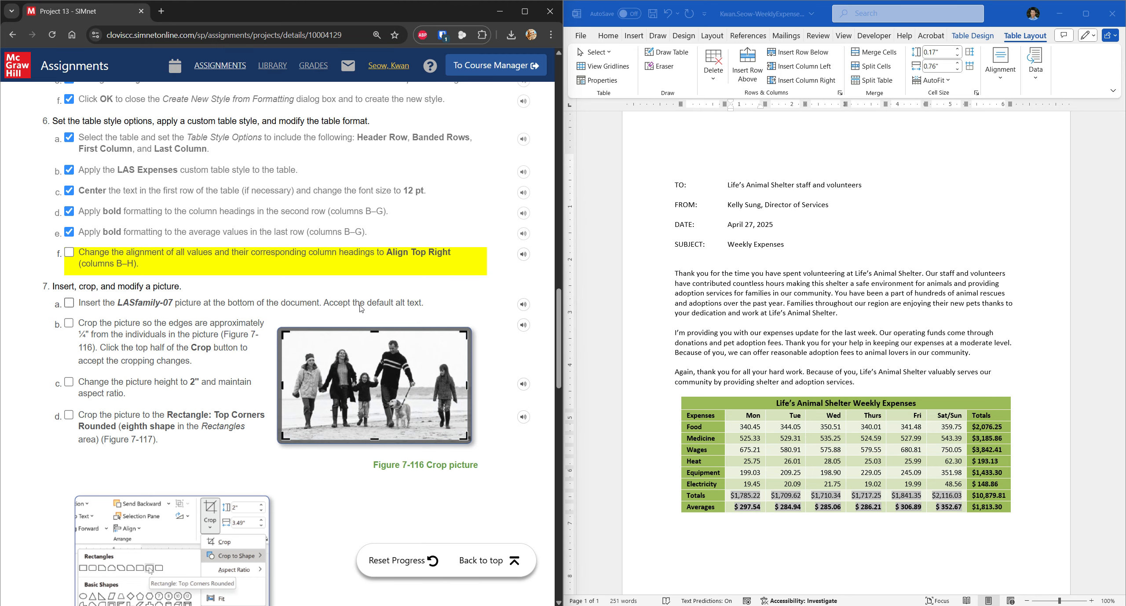
pyautogui.click(71, 253)
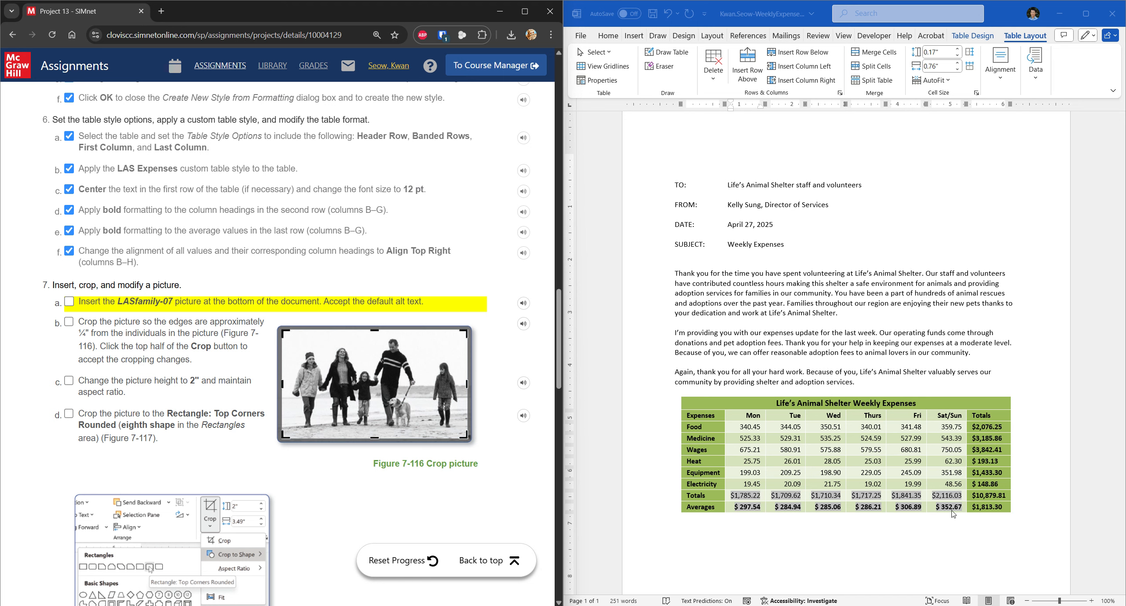
# Step: Place the insertion point in the empty paragraph below the expenses table
pyautogui.click(992, 522)
pyautogui.click(963, 546)
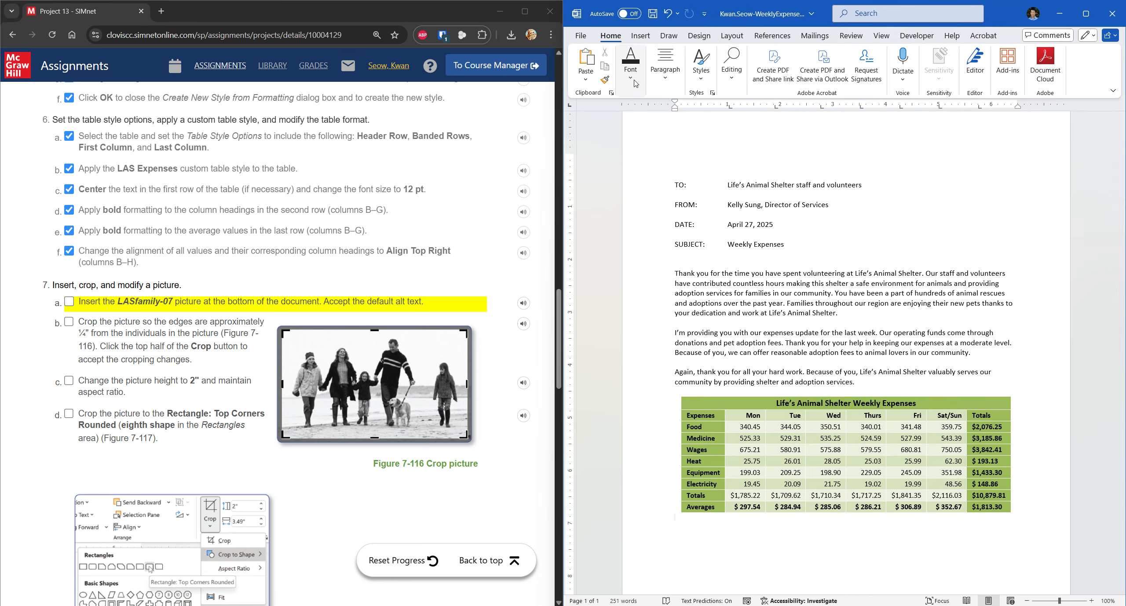
# Step: Show the document's formatting marks and hide them again
pyautogui.click(665, 65)
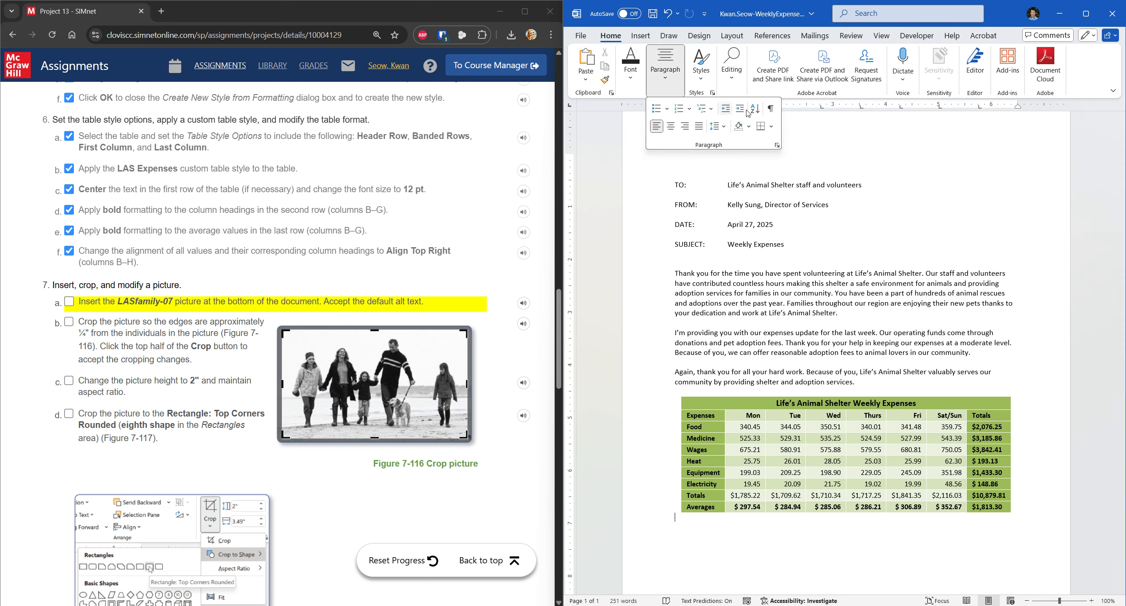
pyautogui.click(770, 109)
pyautogui.click(770, 108)
pyautogui.click(855, 210)
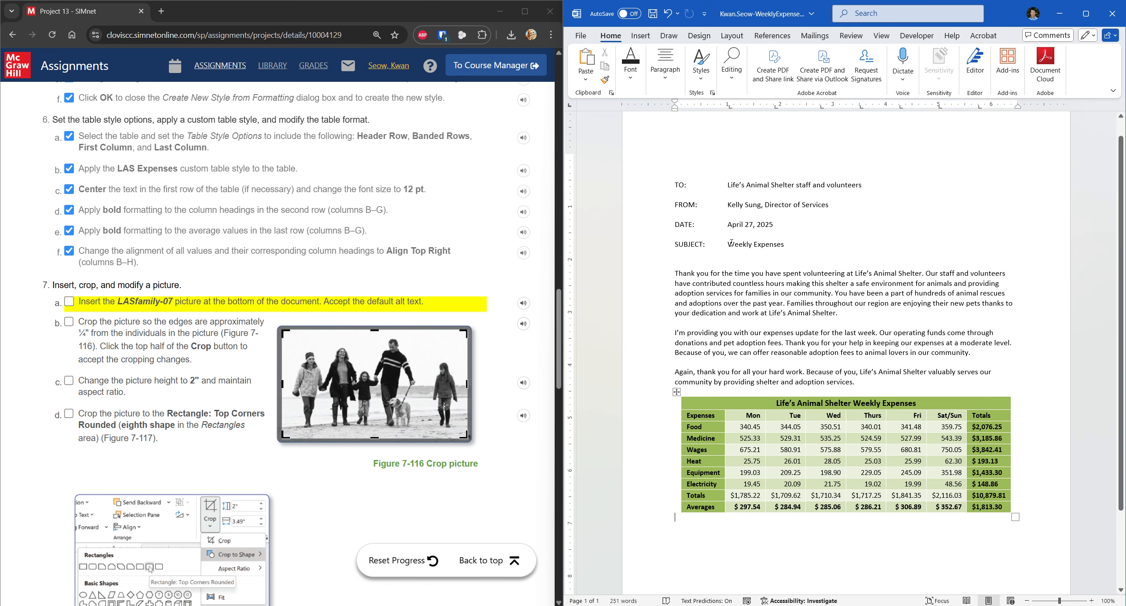
# Step: Insert the LASfamily-07 picture below the expenses table from this device's Spring 2025 > IS-16 (Online) > Projects > Project 13 folder
pyautogui.click(641, 35)
pyautogui.click(648, 66)
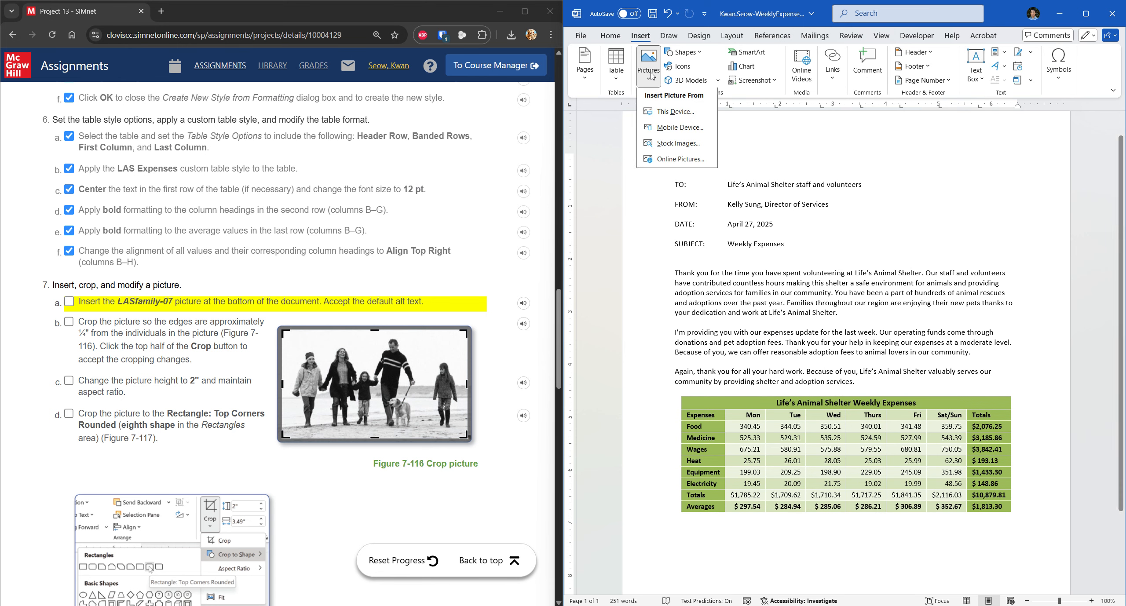
pyautogui.click(659, 111)
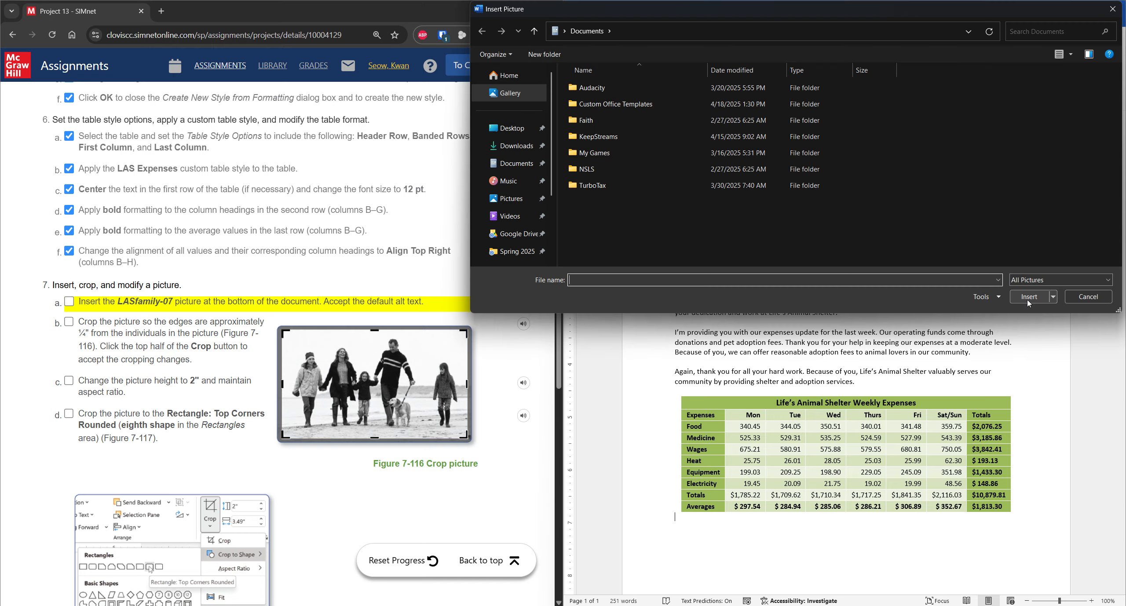
pyautogui.click(515, 251)
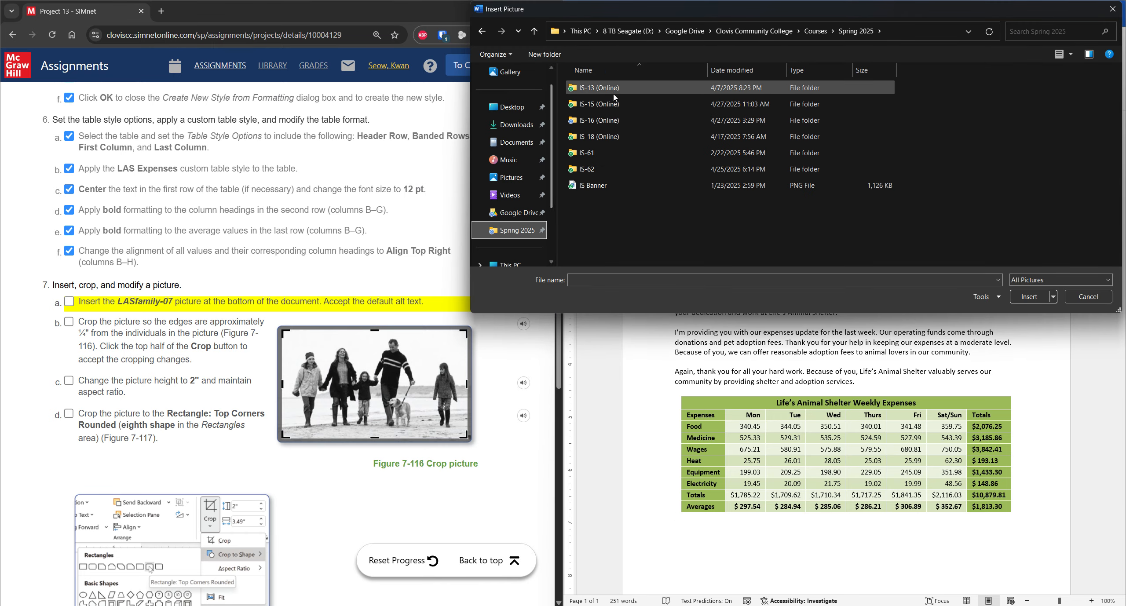
pyautogui.click(609, 128)
pyautogui.doubleClick(575, 123)
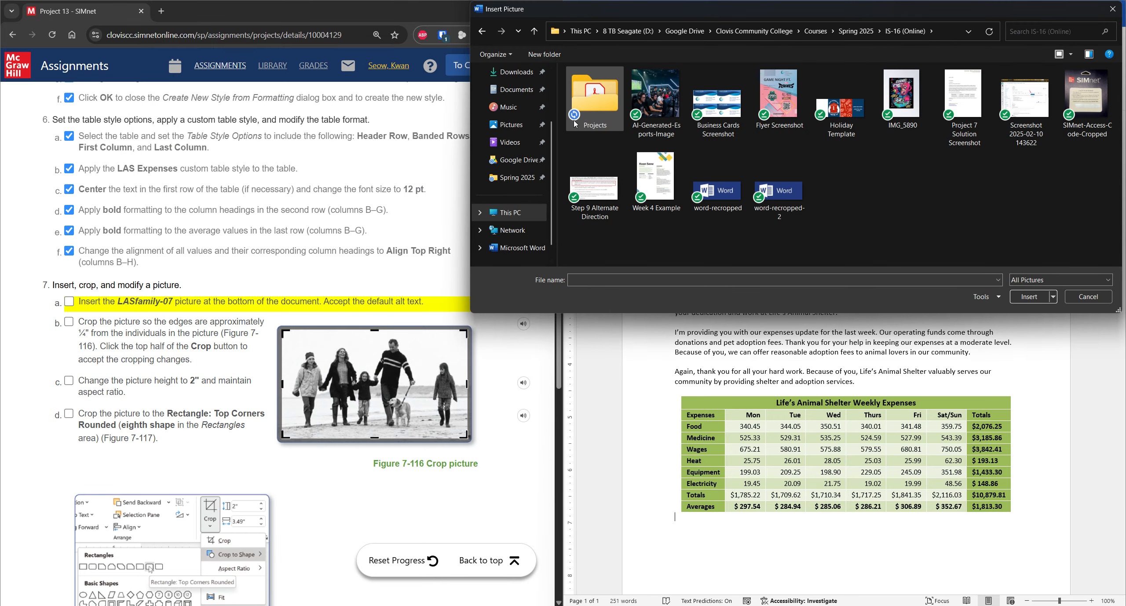
pyautogui.doubleClick(589, 110)
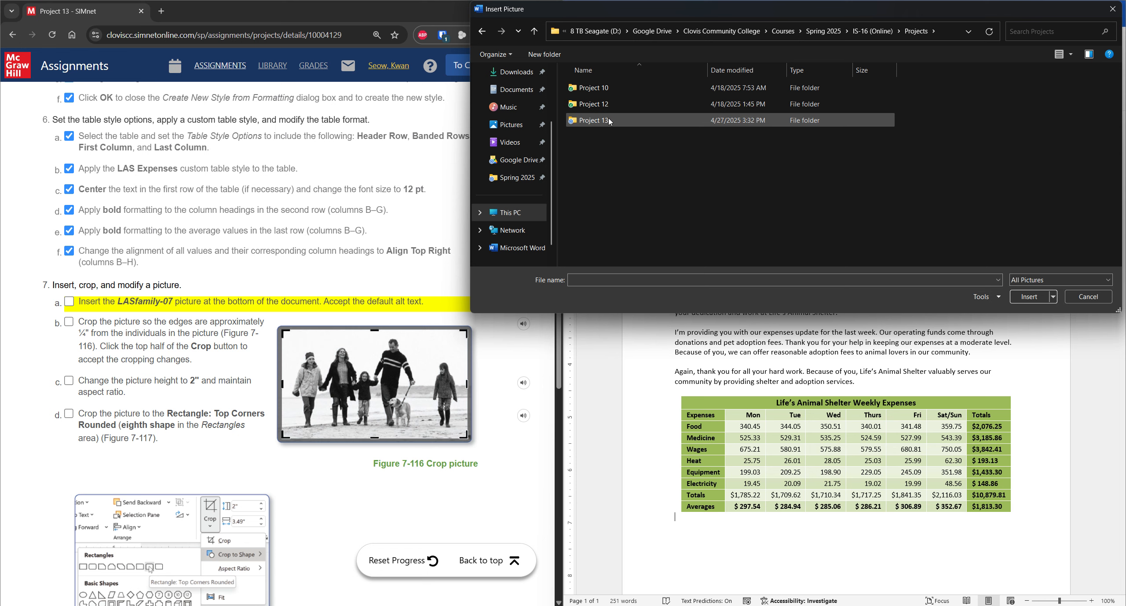
pyautogui.doubleClick(603, 86)
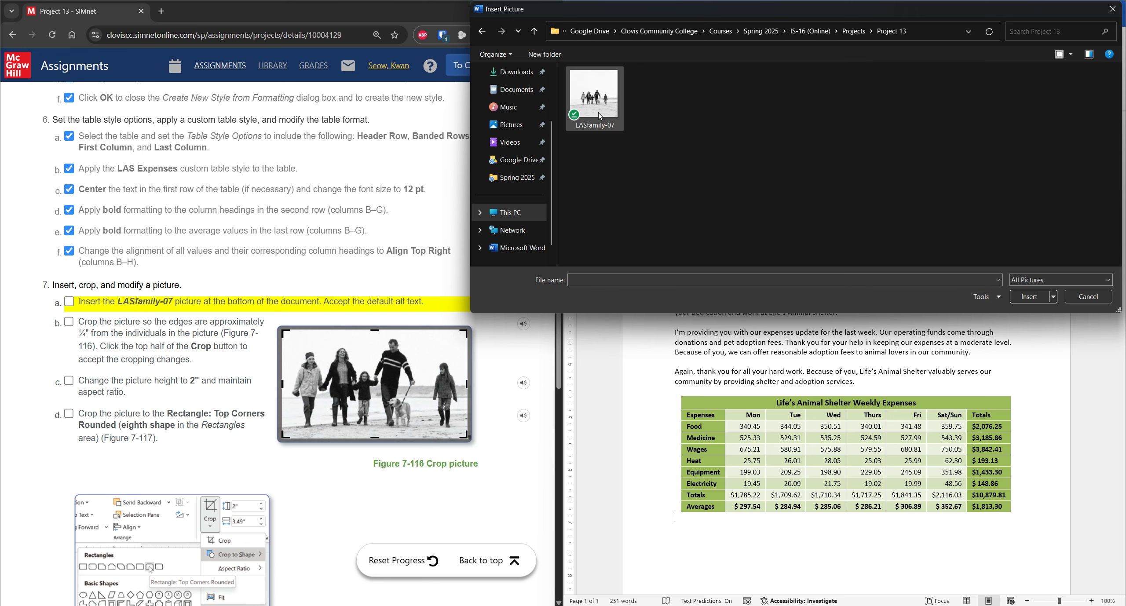
pyautogui.click(600, 116)
pyautogui.click(1025, 295)
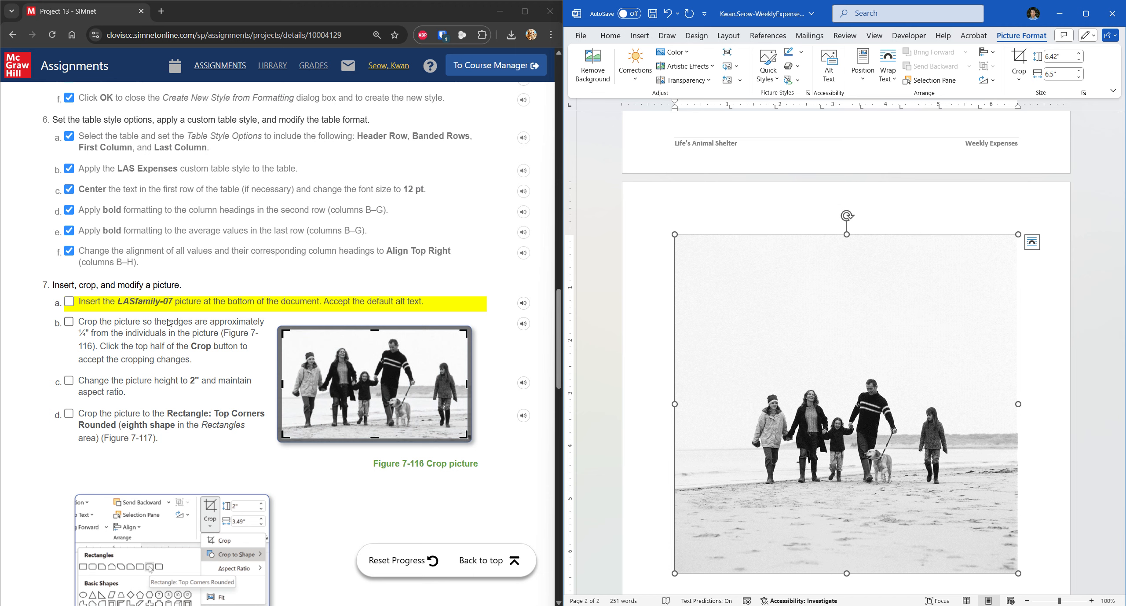
# Step: Mark the LASfamily-07 picture instruction as completed and check the picture against the finished document in Figure 7-119
pyautogui.click(162, 304)
pyautogui.scroll(-6, 216, 378)
pyautogui.scroll(-10, 216, 378)
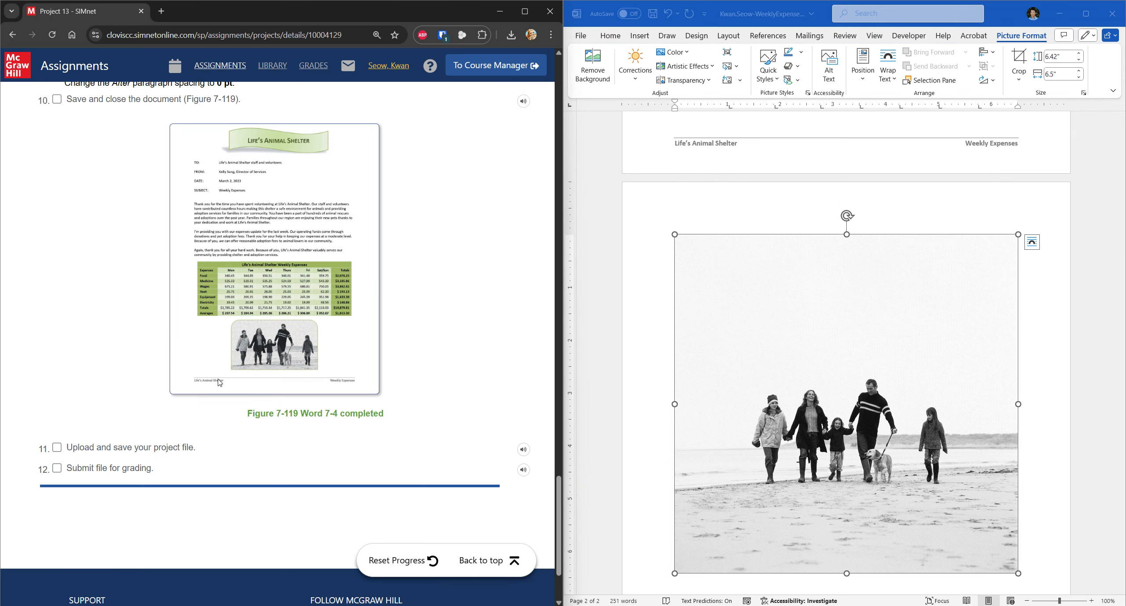
pyautogui.scroll(10, 310, 359)
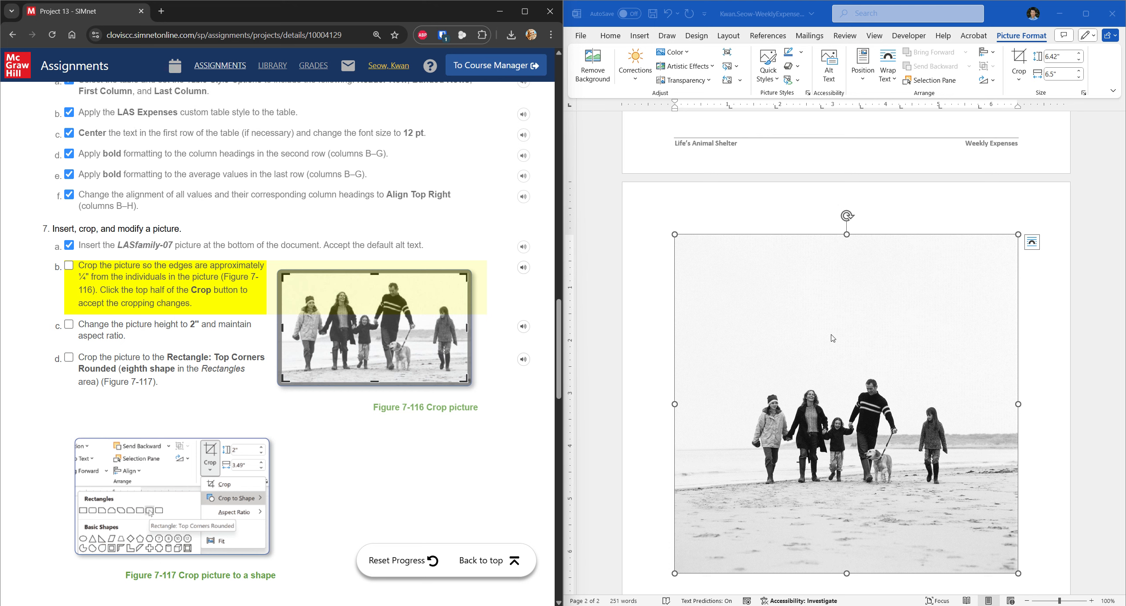
# Step: Crop the picture on all four sides around the family to about 2.47" high by 4.23" wide and mark the cropping instruction as completed
pyautogui.click(864, 295)
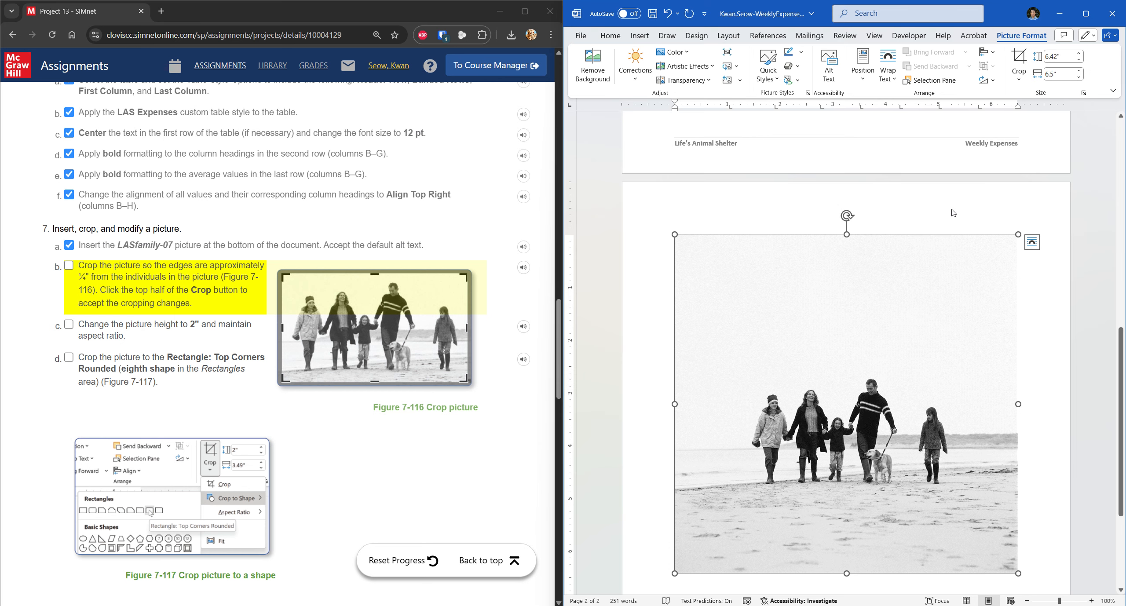
pyautogui.click(1019, 61)
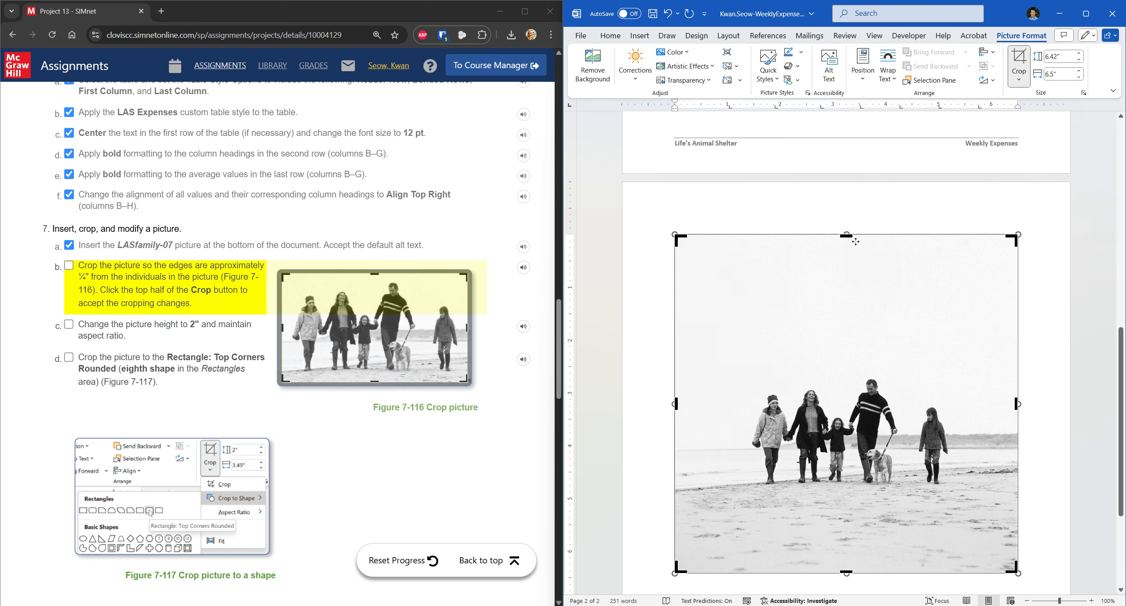
pyautogui.moveTo(846, 235); pyautogui.dragTo(846, 368)
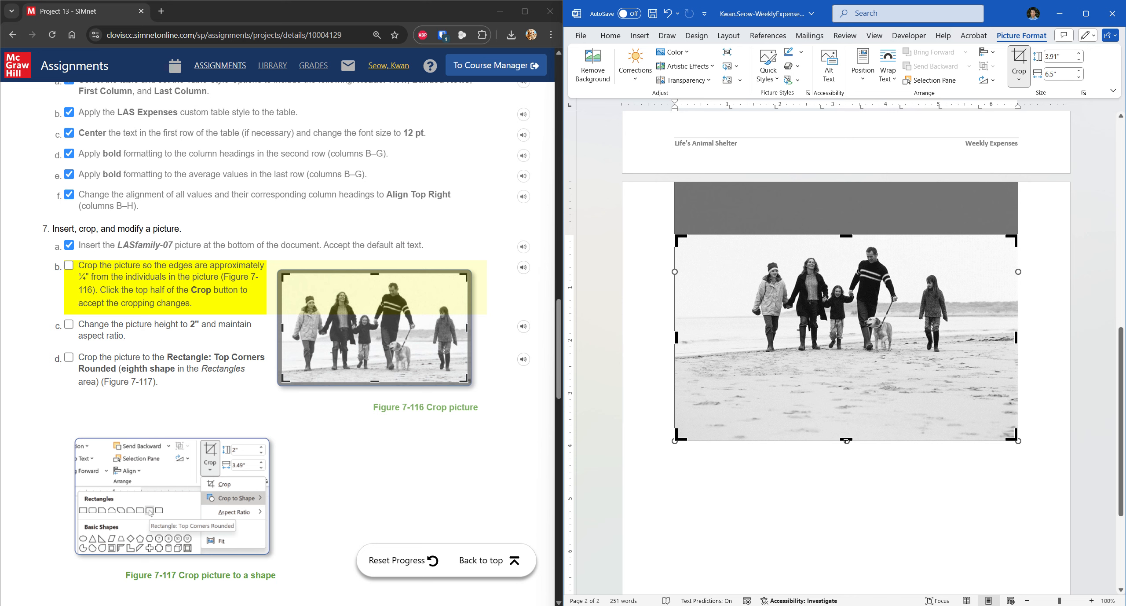
pyautogui.moveTo(846, 440); pyautogui.dragTo(851, 365)
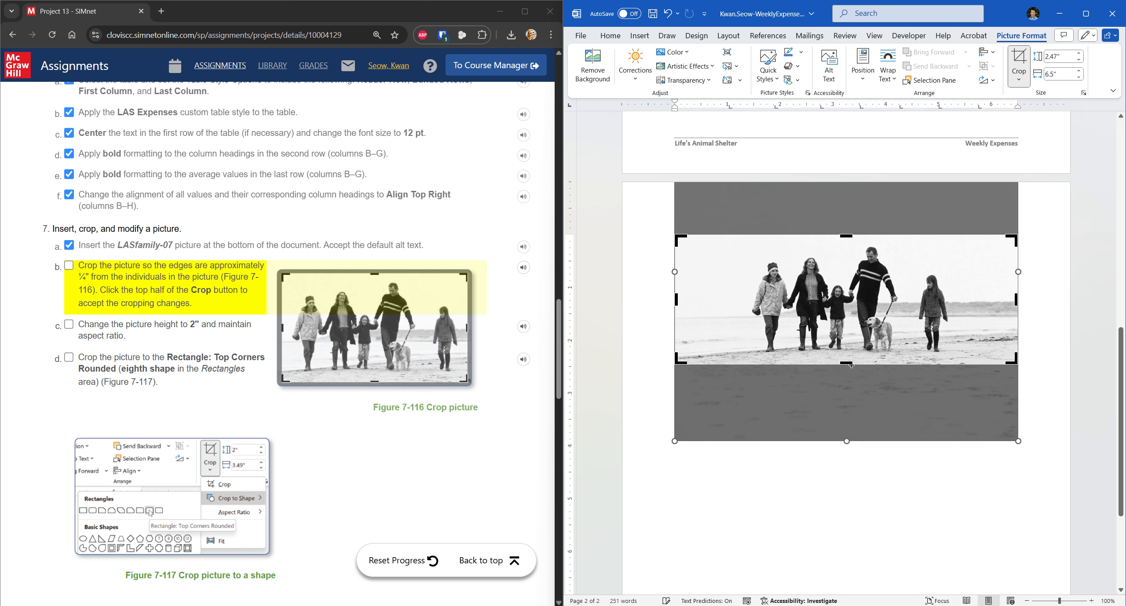
pyautogui.moveTo(676, 299); pyautogui.dragTo(737, 300)
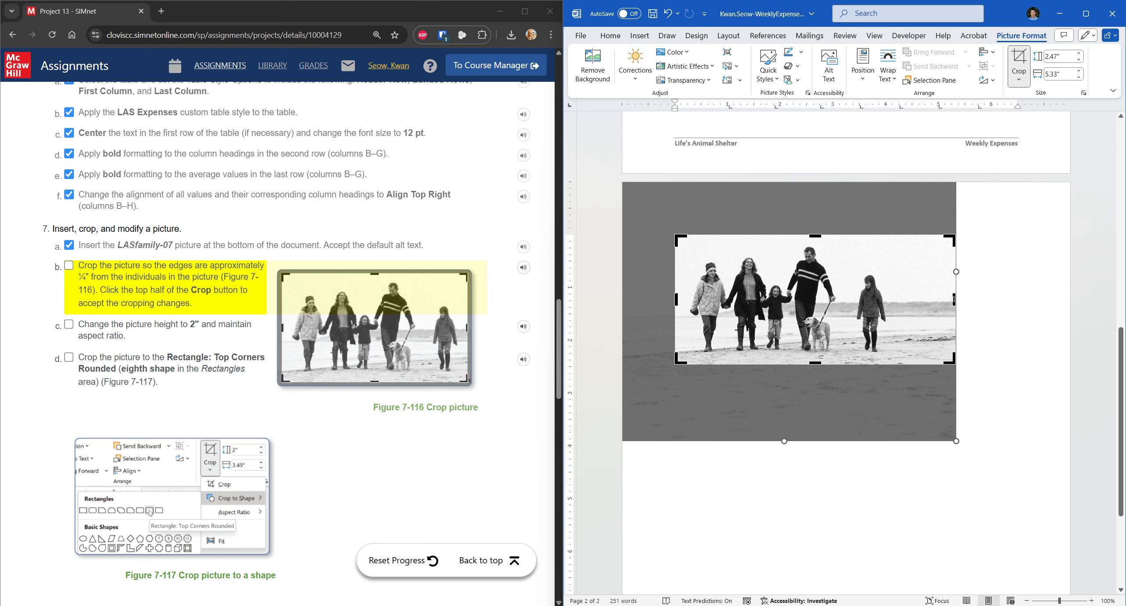
pyautogui.moveTo(953, 299); pyautogui.dragTo(898, 302)
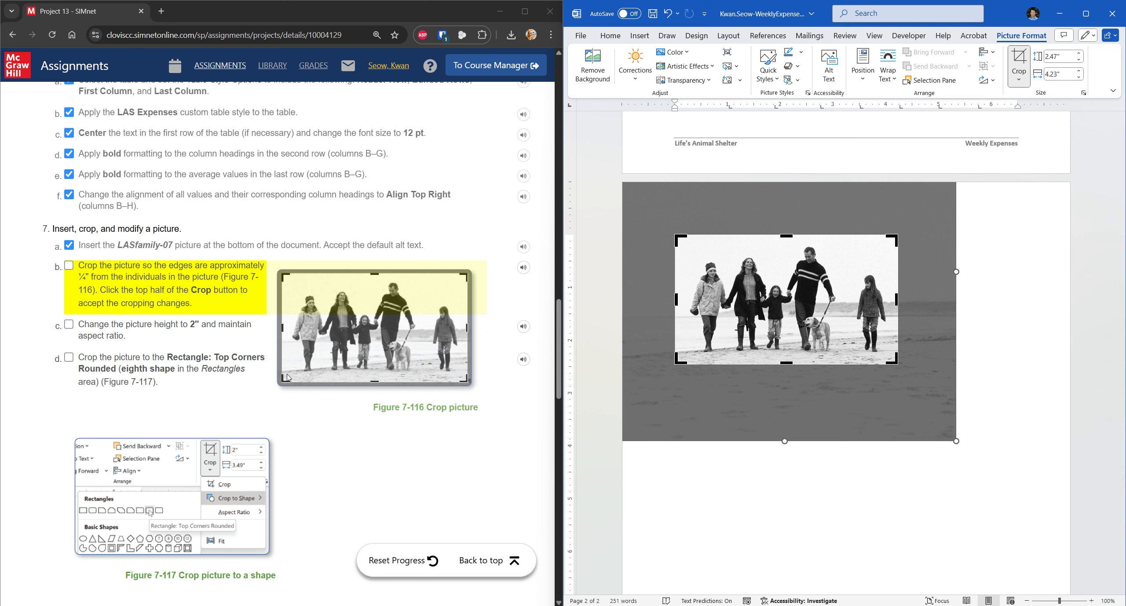
pyautogui.click(69, 267)
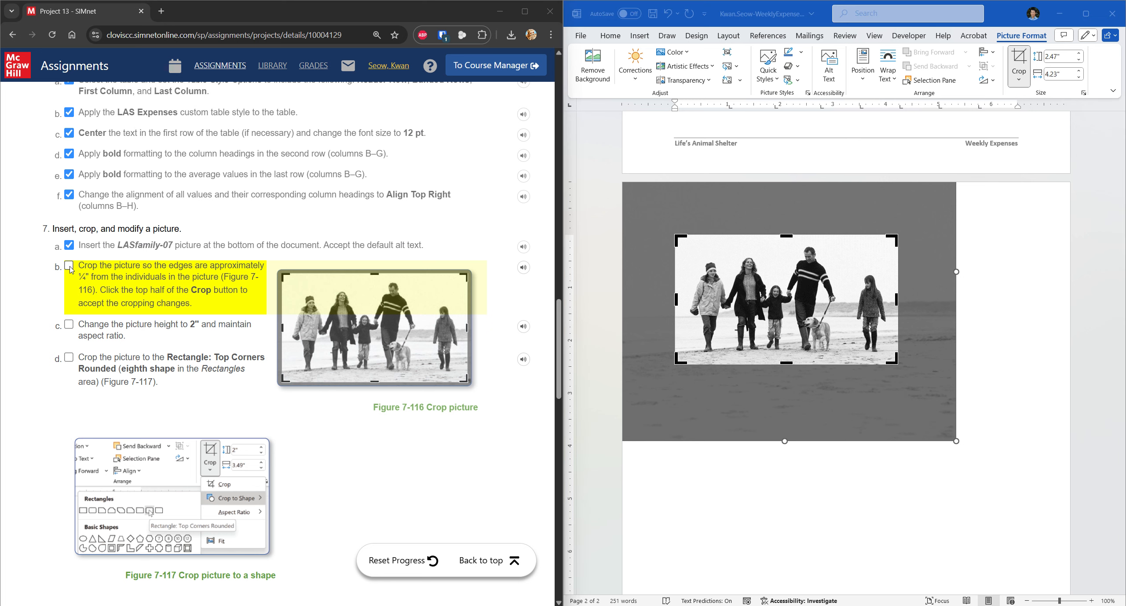
pyautogui.click(1057, 294)
pyautogui.click(1016, 291)
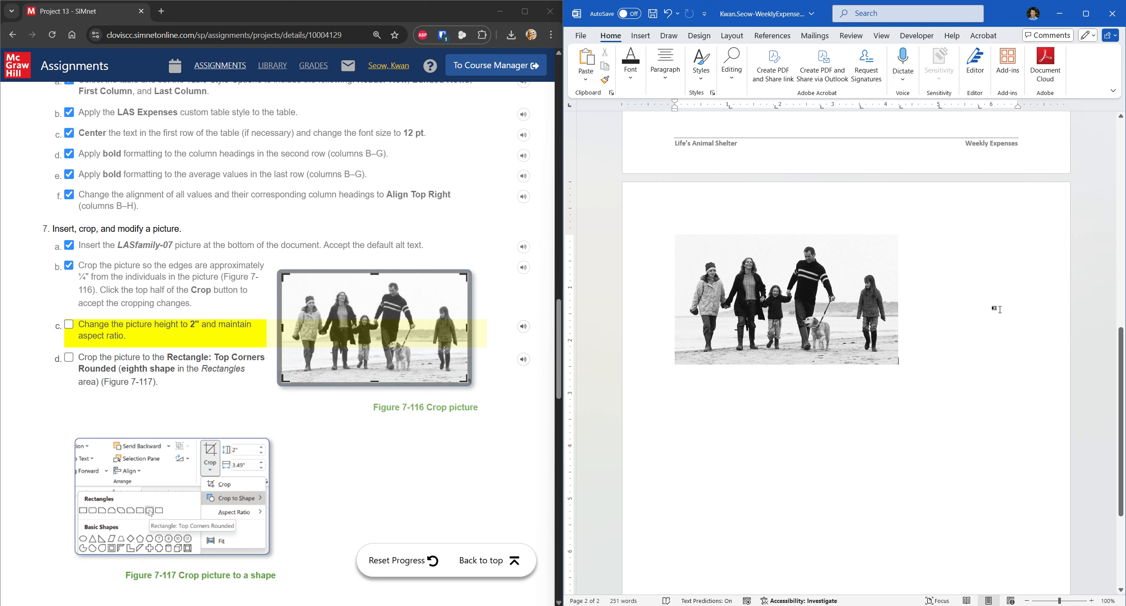
# Step: Set the cropped picture's height to 2" with its aspect ratio maintained and mark the height instruction as completed
pyautogui.click(773, 257)
pyautogui.scroll(2, 866, 327)
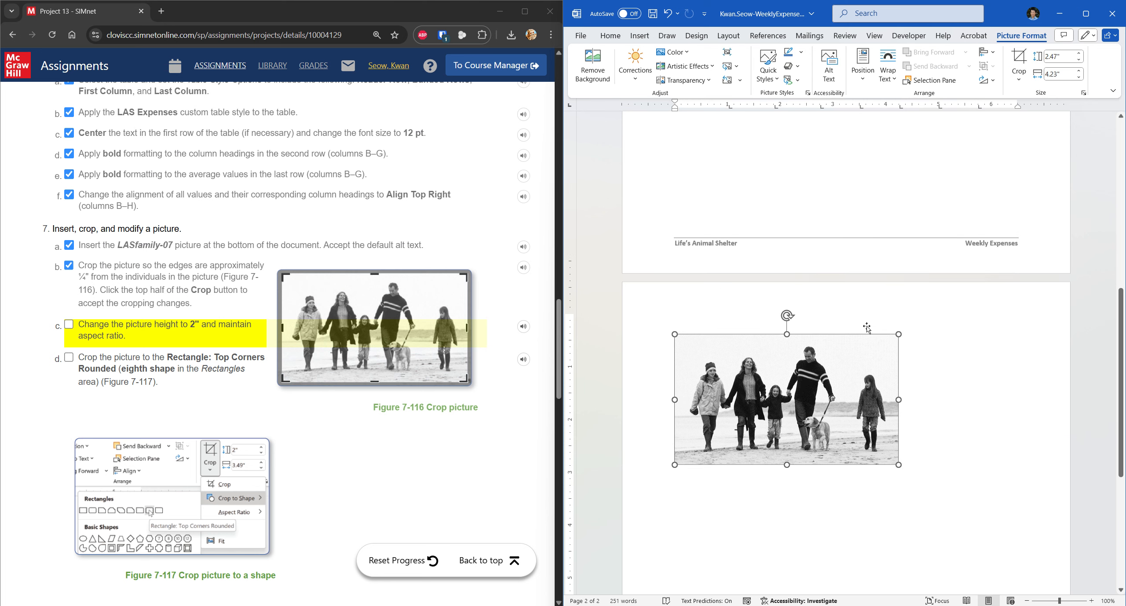
pyautogui.scroll(-1, 866, 328)
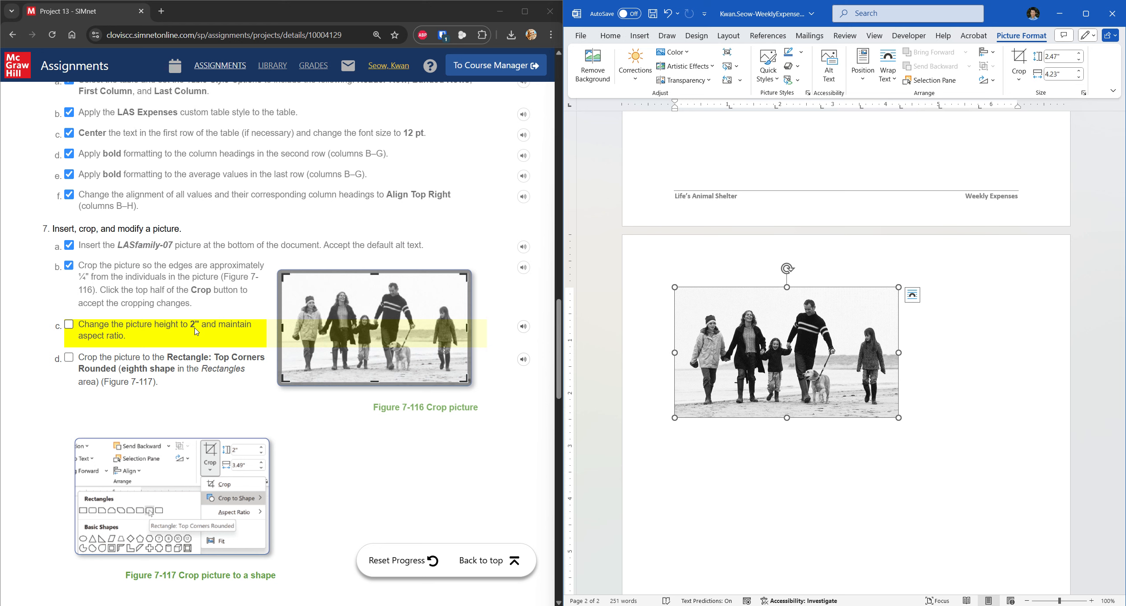
pyautogui.click(1067, 57)
pyautogui.write('2')
pyautogui.click(1069, 73)
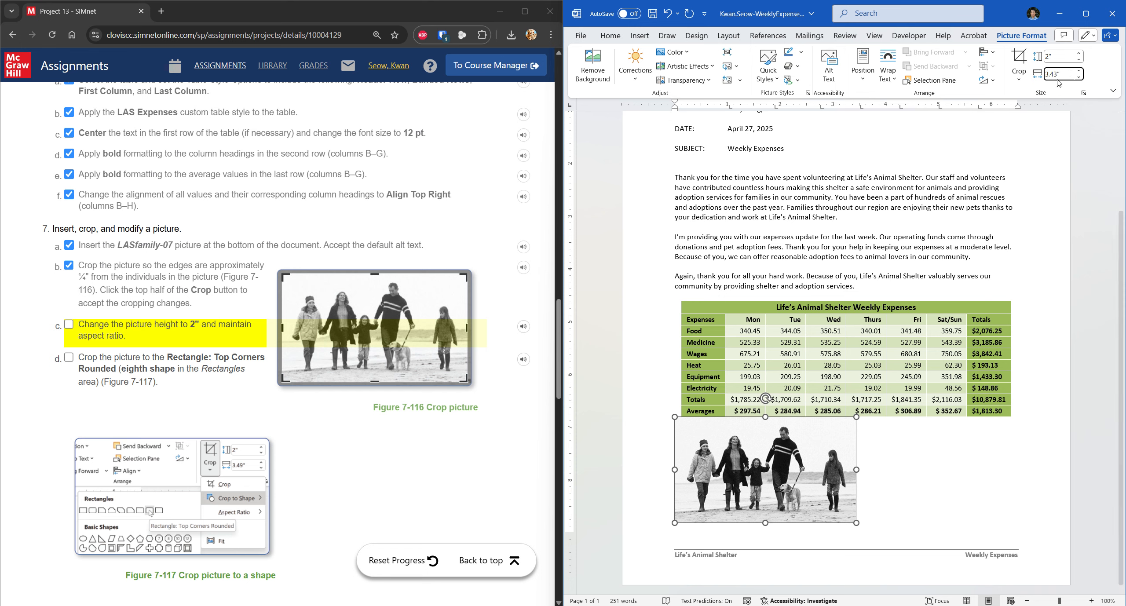
pyautogui.click(180, 326)
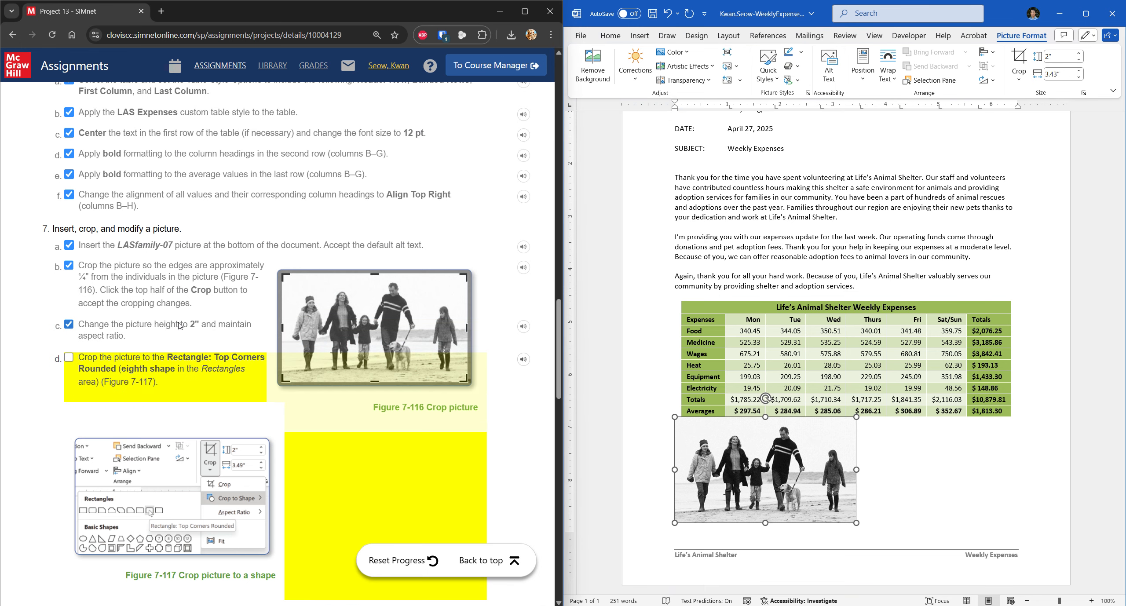
# Step: Crop the family picture to the Rectangle: Top Corners Rounded shape and mark that instruction as completed
pyautogui.scroll(-2, 179, 326)
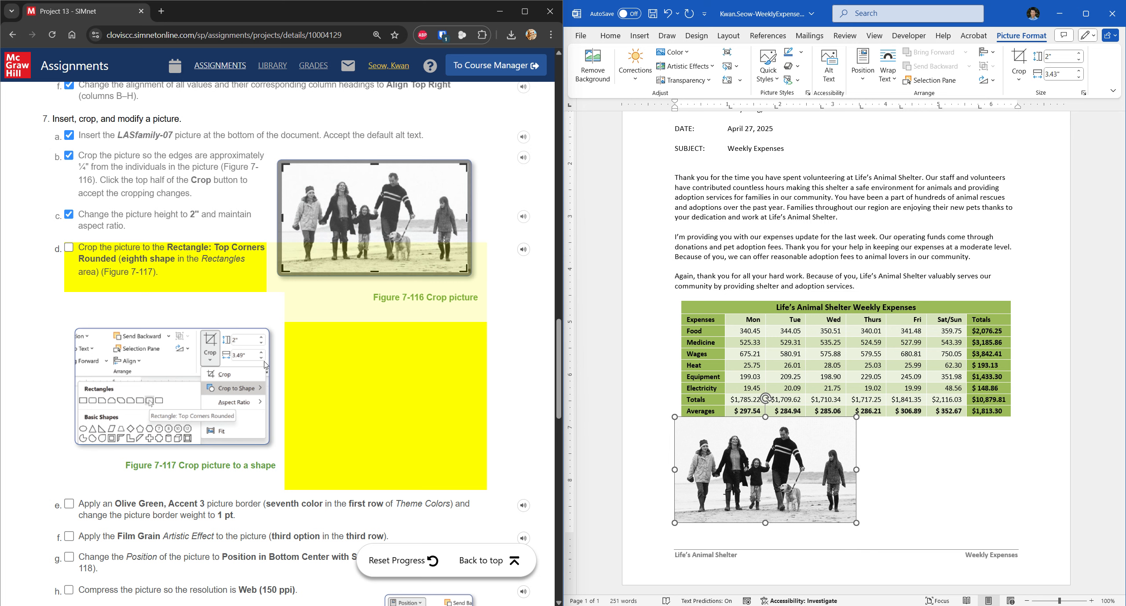
pyautogui.click(1019, 81)
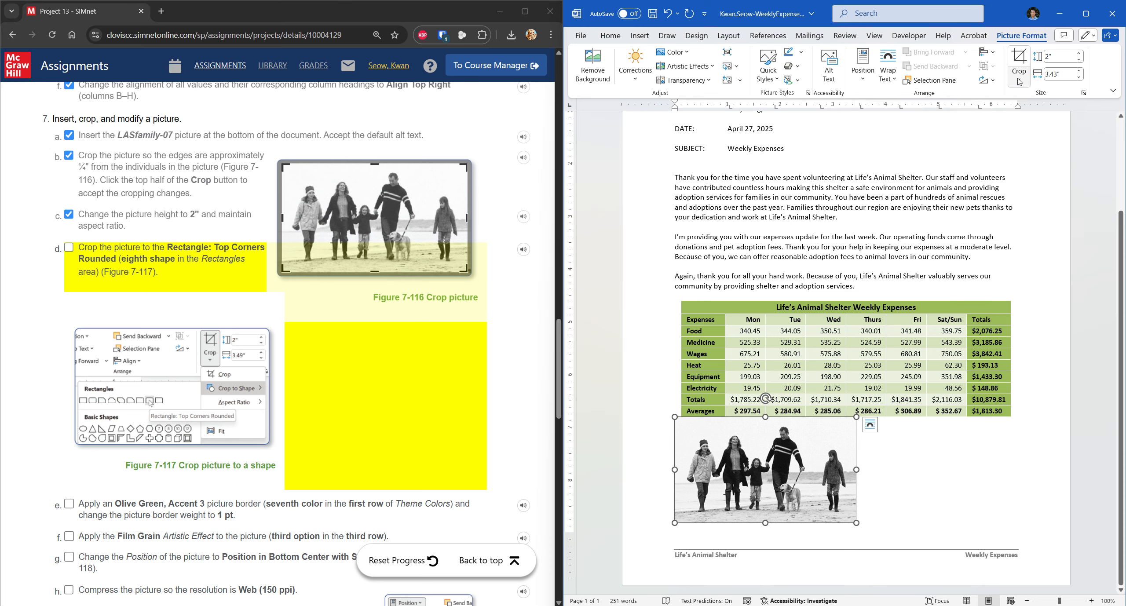
pyautogui.click(1019, 80)
pyautogui.moveTo(1038, 115)
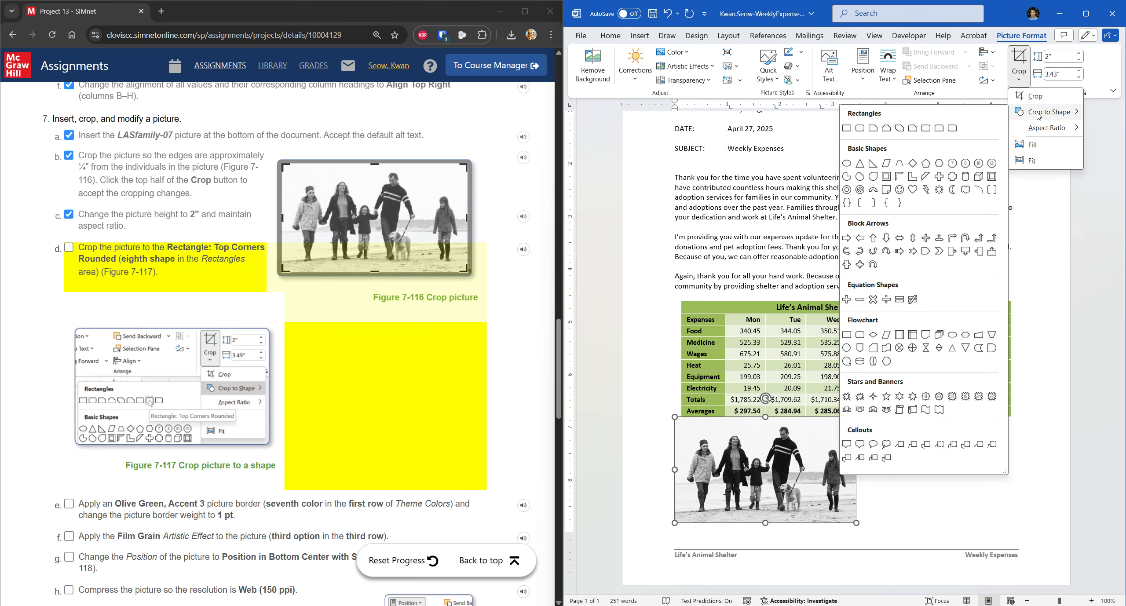
pyautogui.click(940, 130)
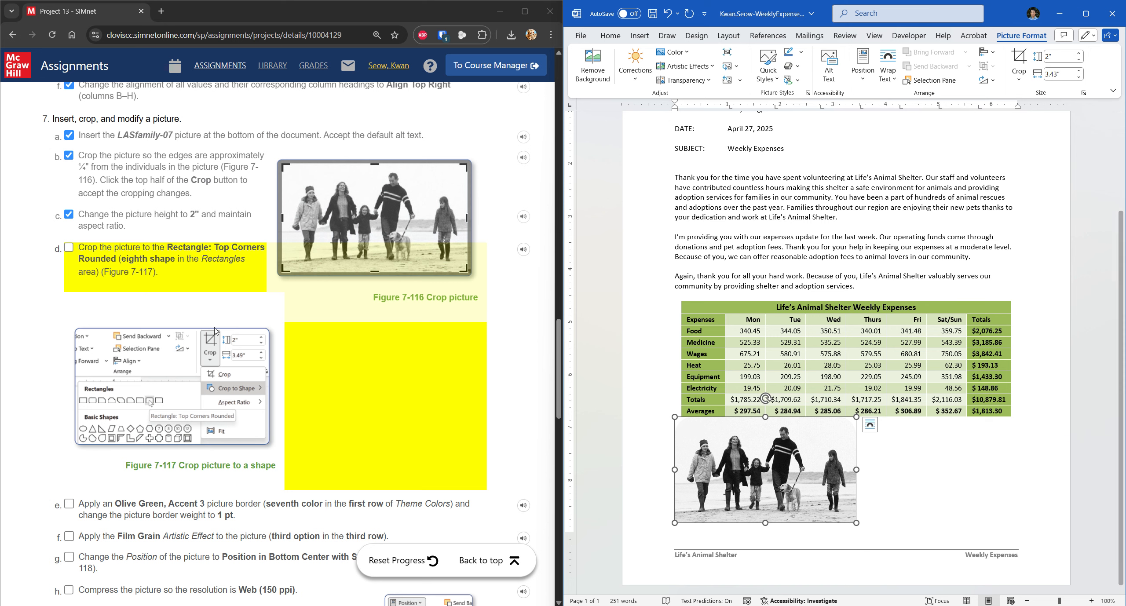
pyautogui.click(179, 247)
# Step: Apply an Olive Green, Accent 3 picture border with a 1 pt weight and mark the border instruction as completed
pyautogui.scroll(-5, 178, 248)
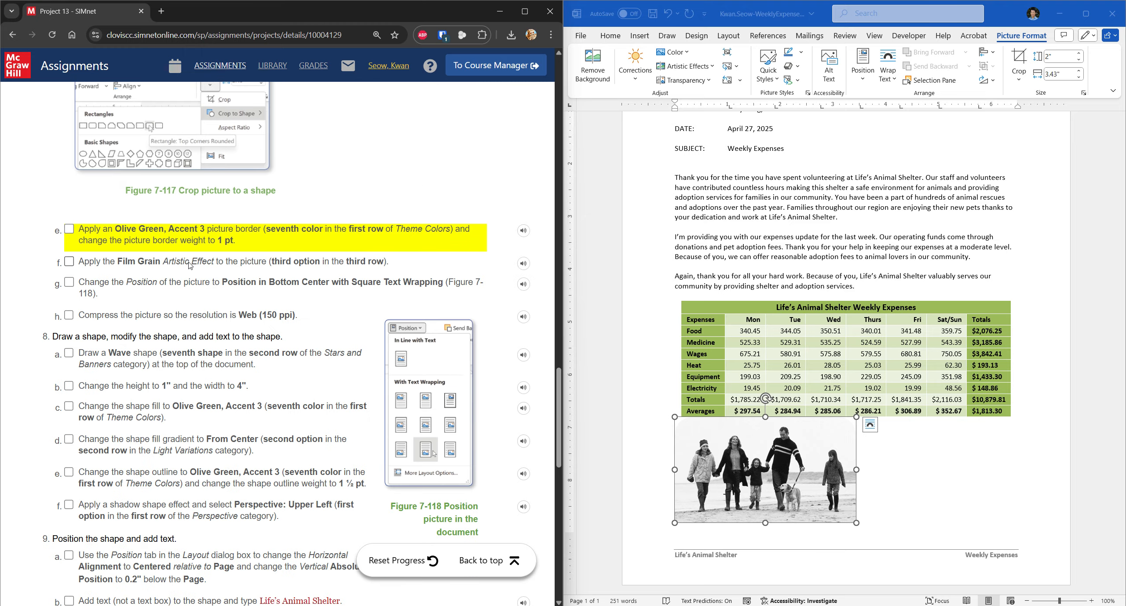
pyautogui.scroll(5, 189, 264)
pyautogui.scroll(-4, 167, 291)
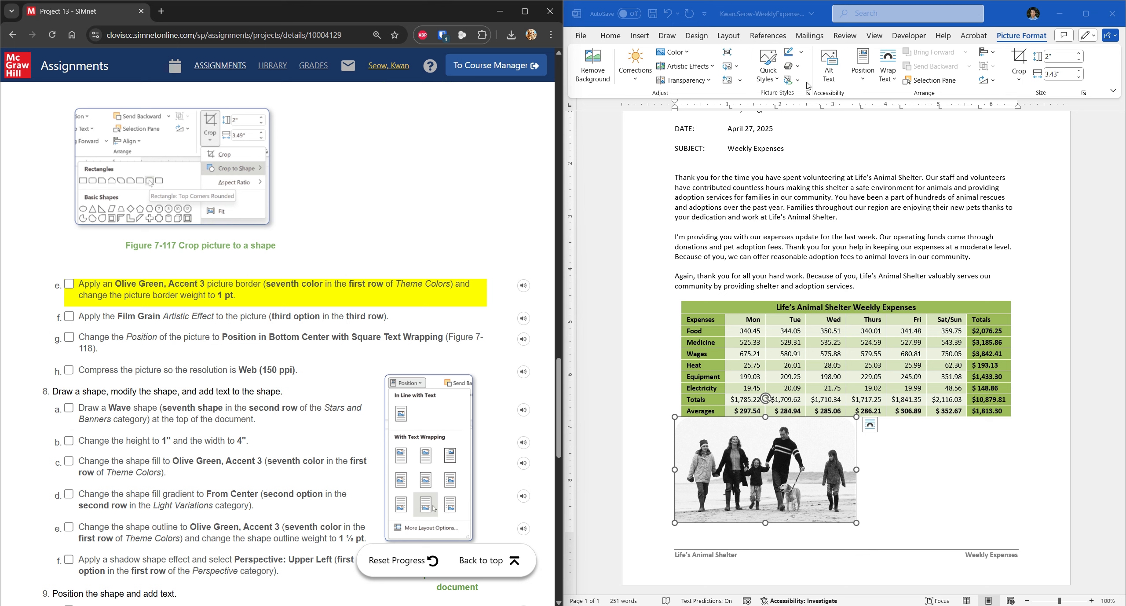
pyautogui.click(800, 60)
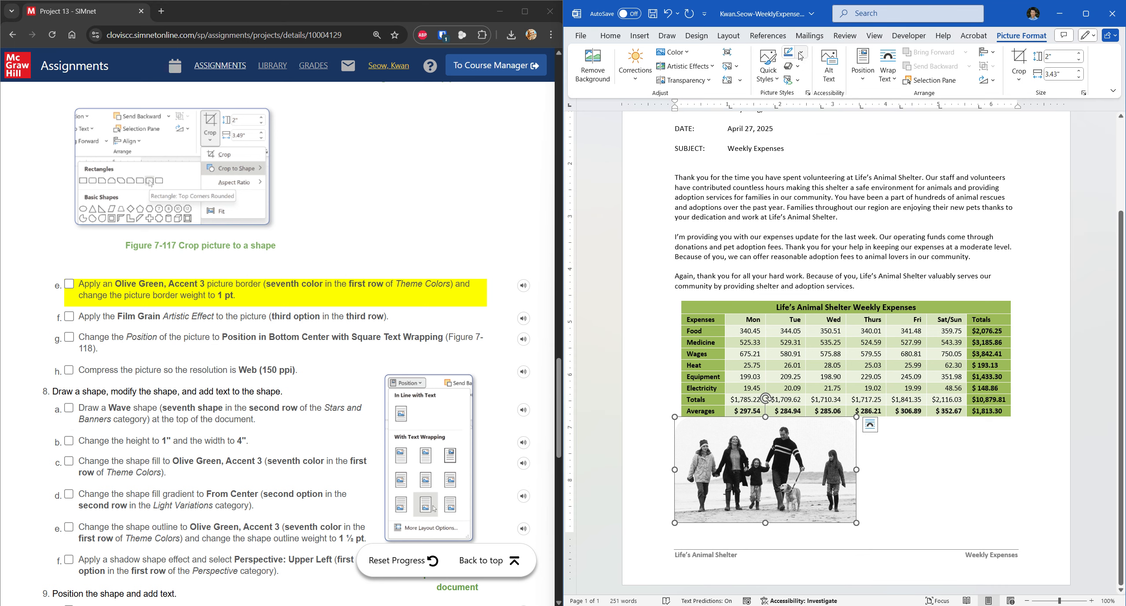
pyautogui.click(801, 54)
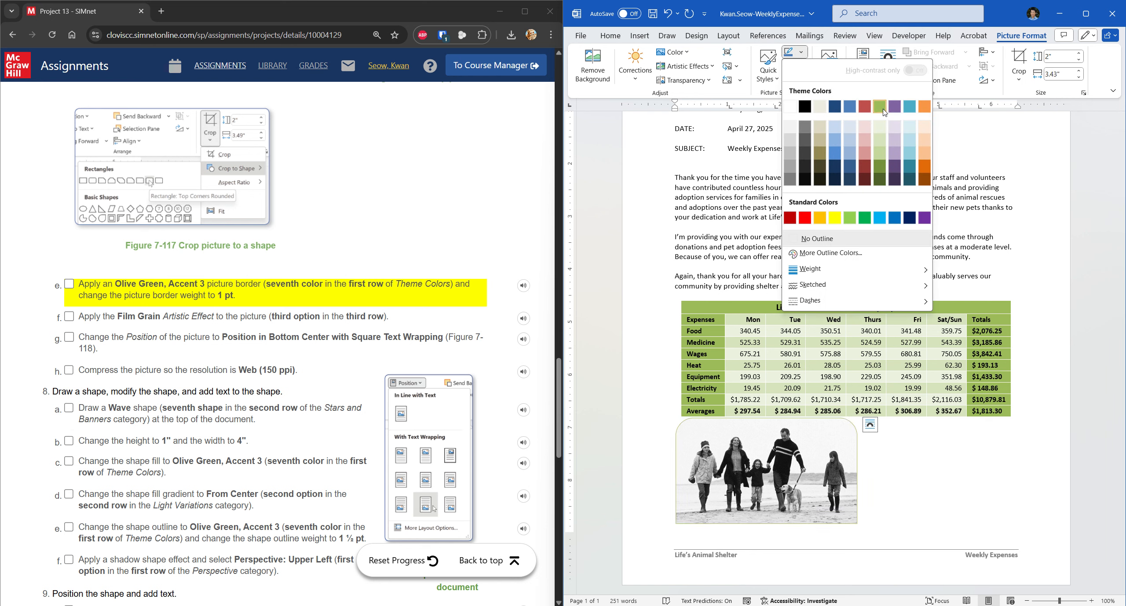
pyautogui.click(883, 109)
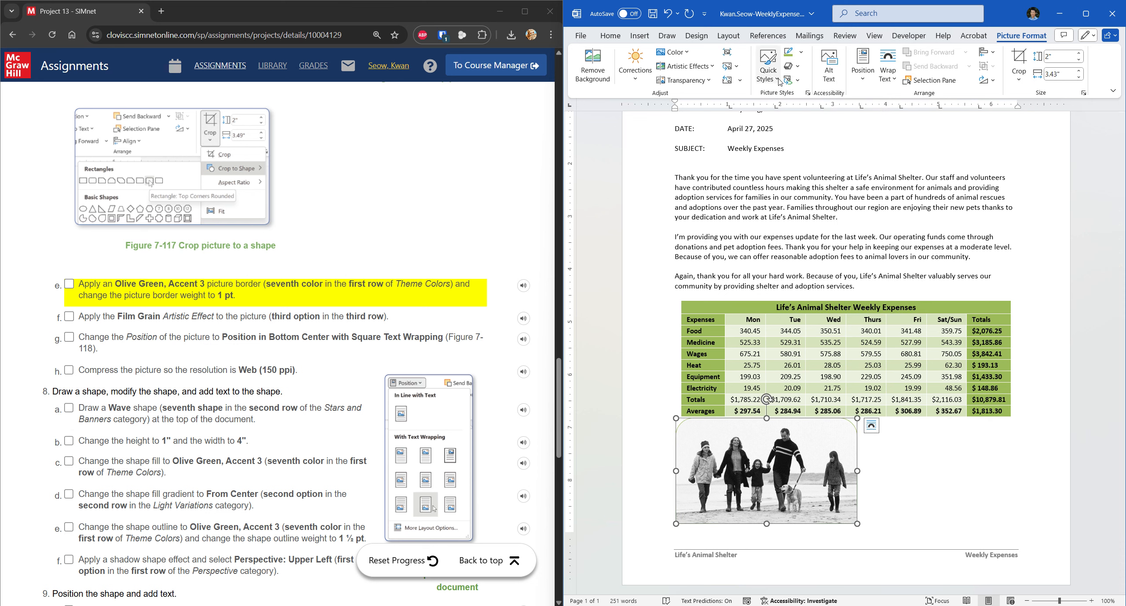
pyautogui.click(798, 52)
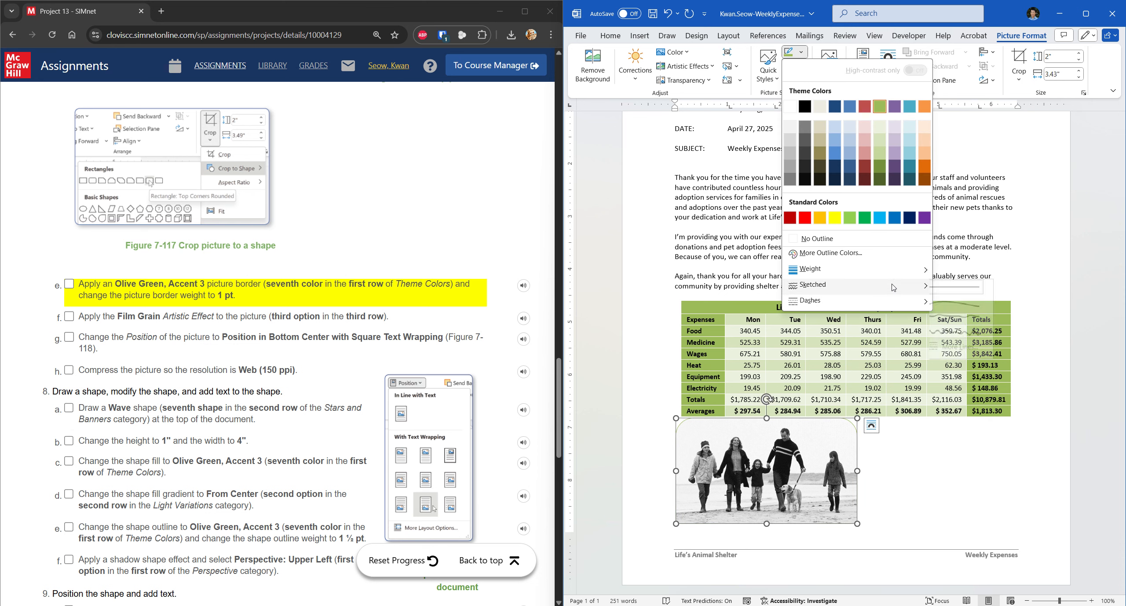
pyautogui.moveTo(899, 276)
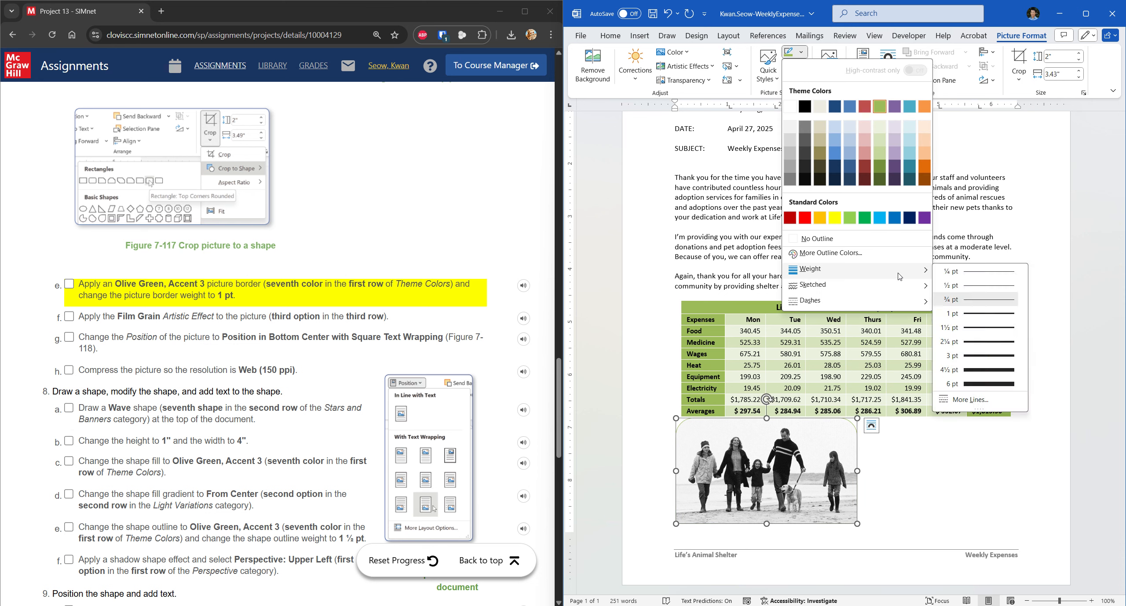
pyautogui.click(974, 314)
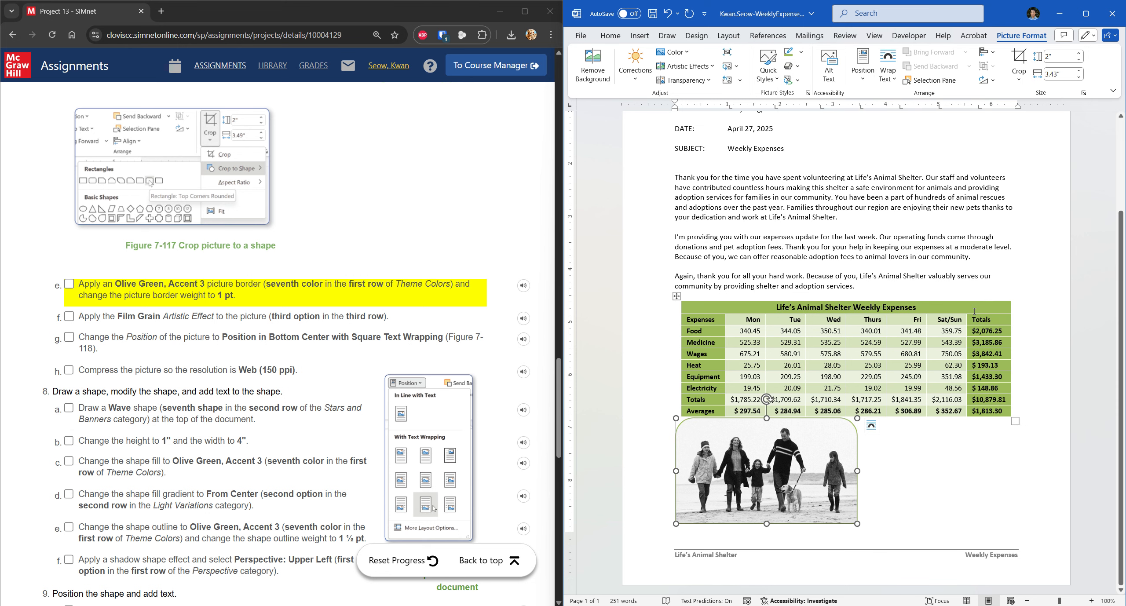
pyautogui.click(69, 284)
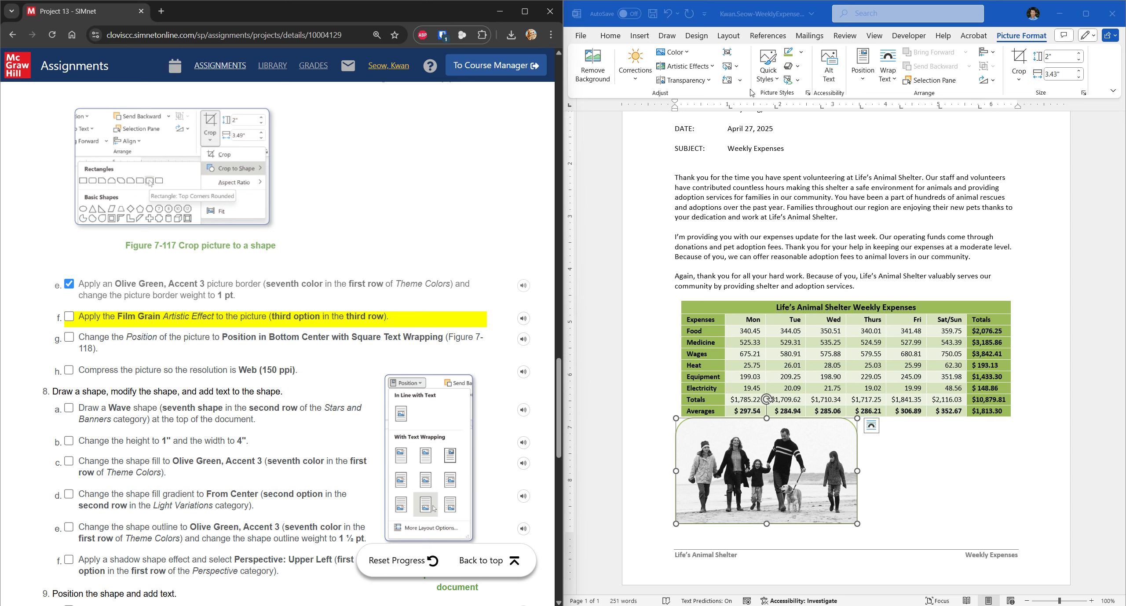
# Step: Apply the Film Grain artistic effect to the family picture and mark the artistic effect instruction as completed
pyautogui.click(717, 72)
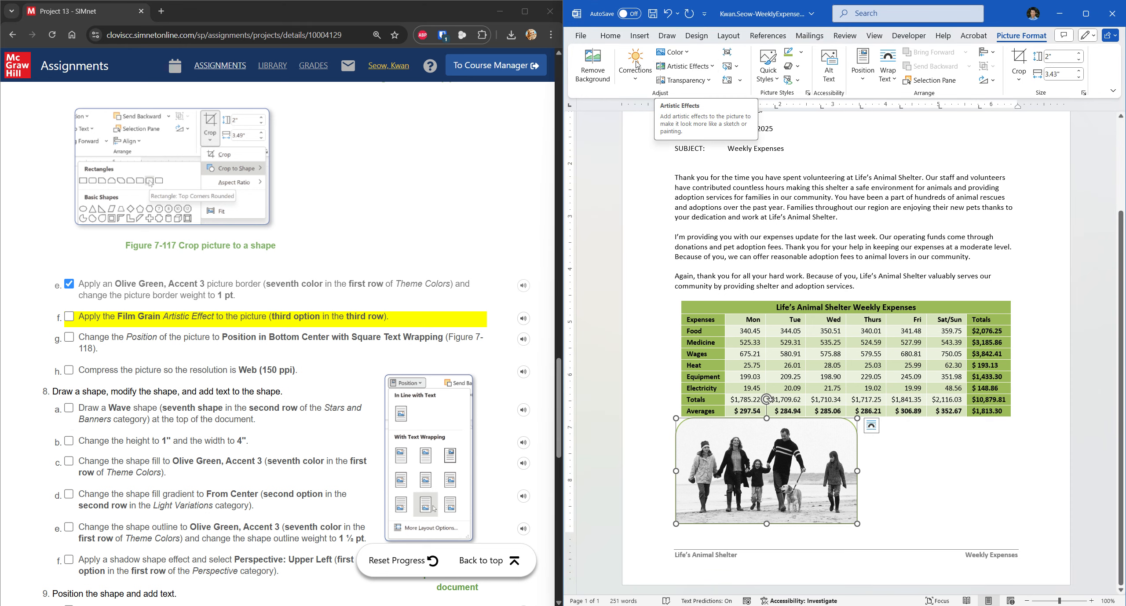
pyautogui.click(708, 66)
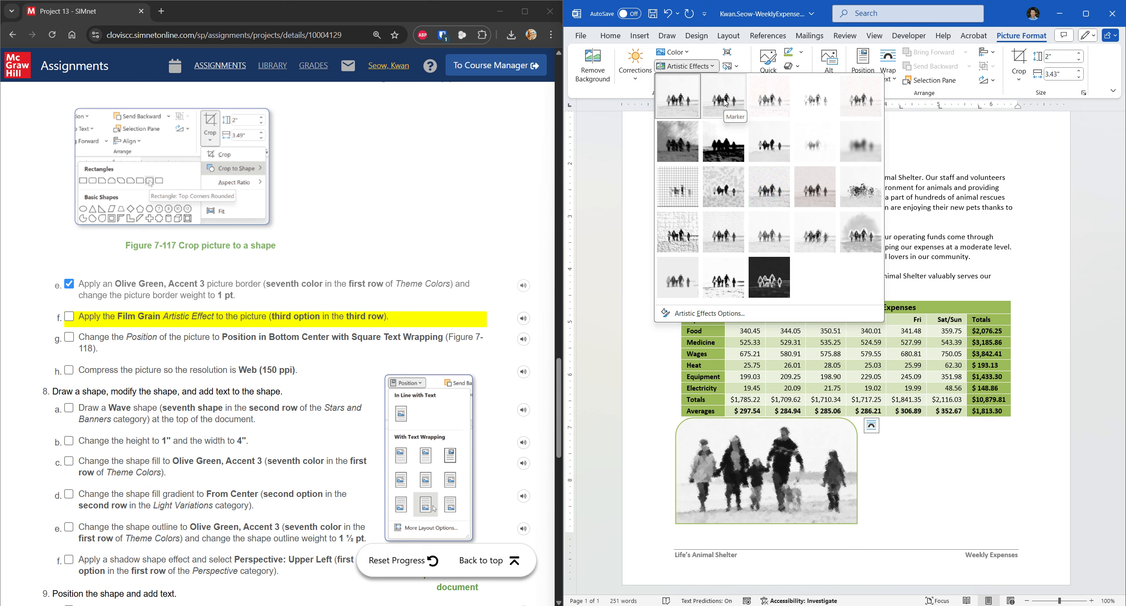
pyautogui.click(779, 192)
pyautogui.click(155, 317)
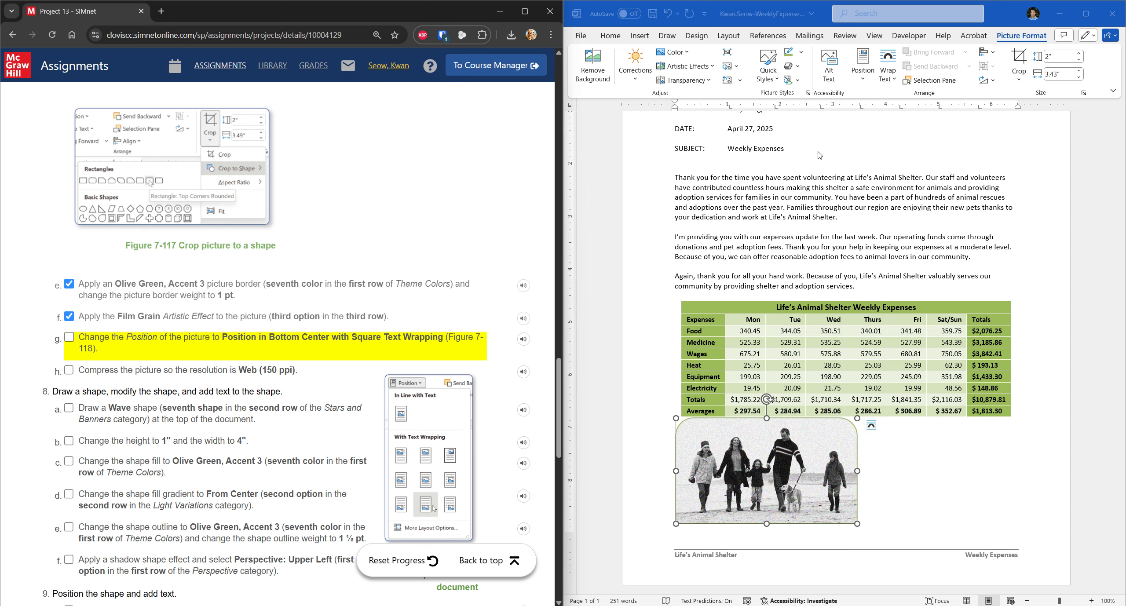
# Step: Position the family picture in Bottom Center with Square Text Wrapping and mark the position instruction as completed
pyautogui.click(865, 79)
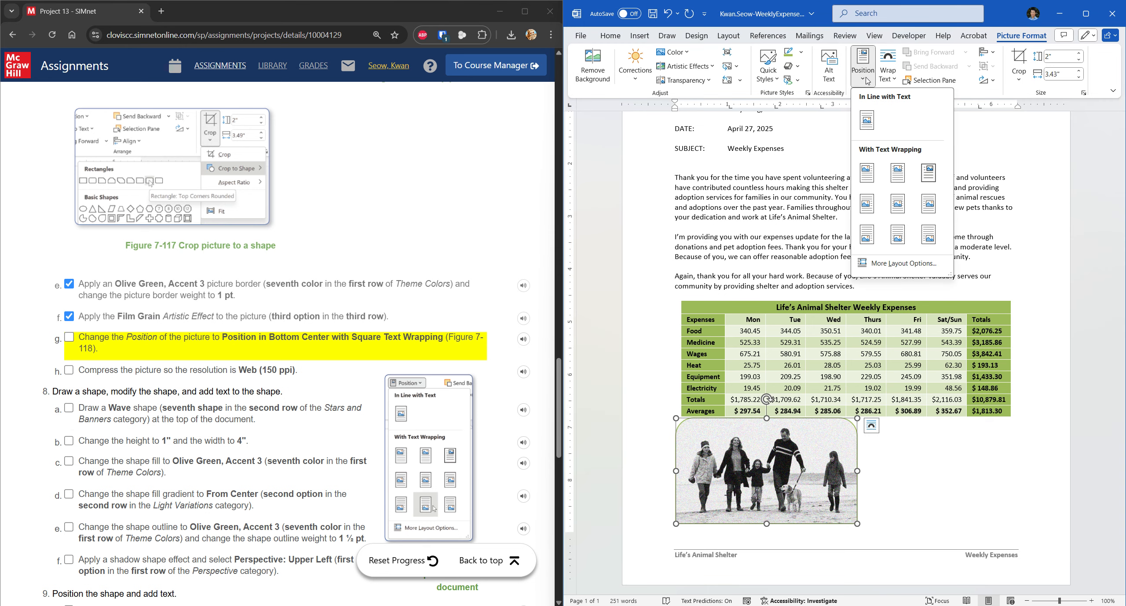
pyautogui.click(906, 241)
pyautogui.scroll(-3, 466, 426)
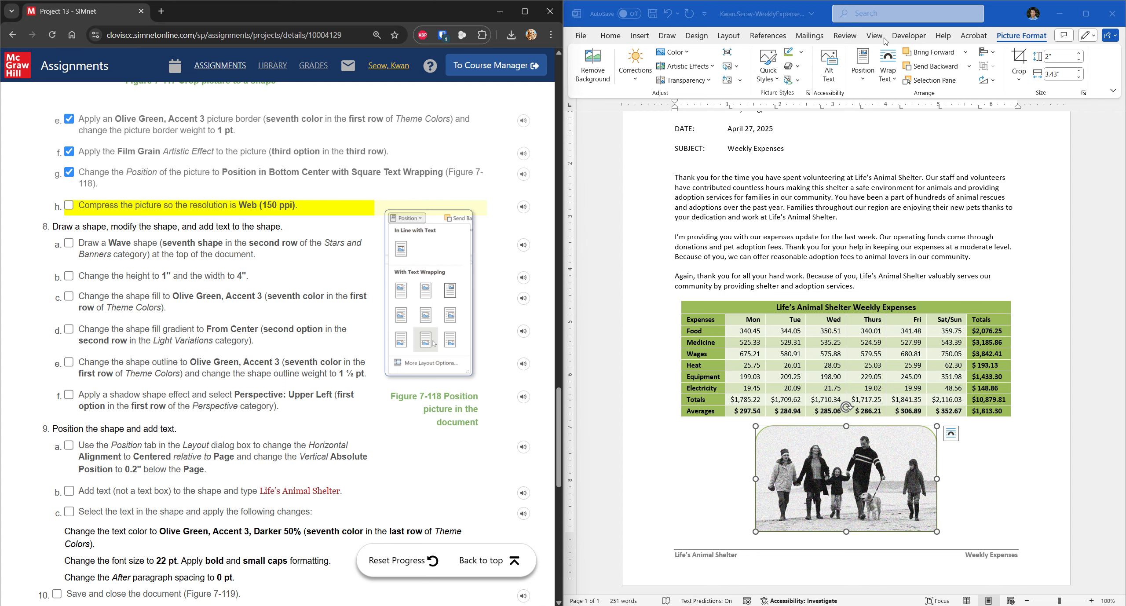
# Step: Compress only the family picture to Web (150 ppi) resolution with cropped areas deleted, and mark the compression instruction as completed
pyautogui.click(899, 13)
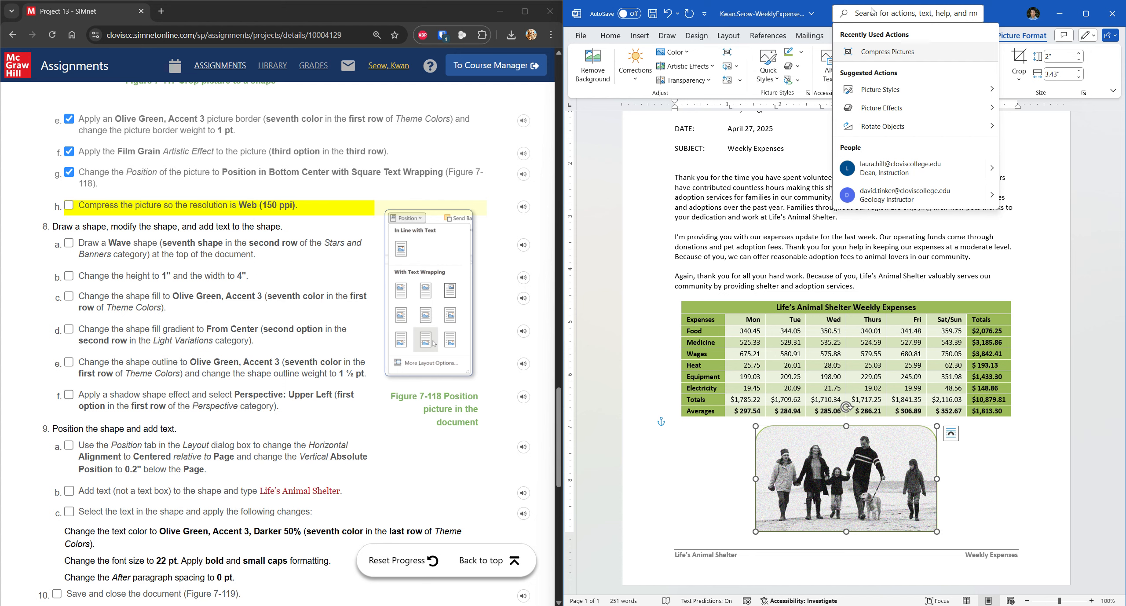
pyautogui.write('COMPRESS')
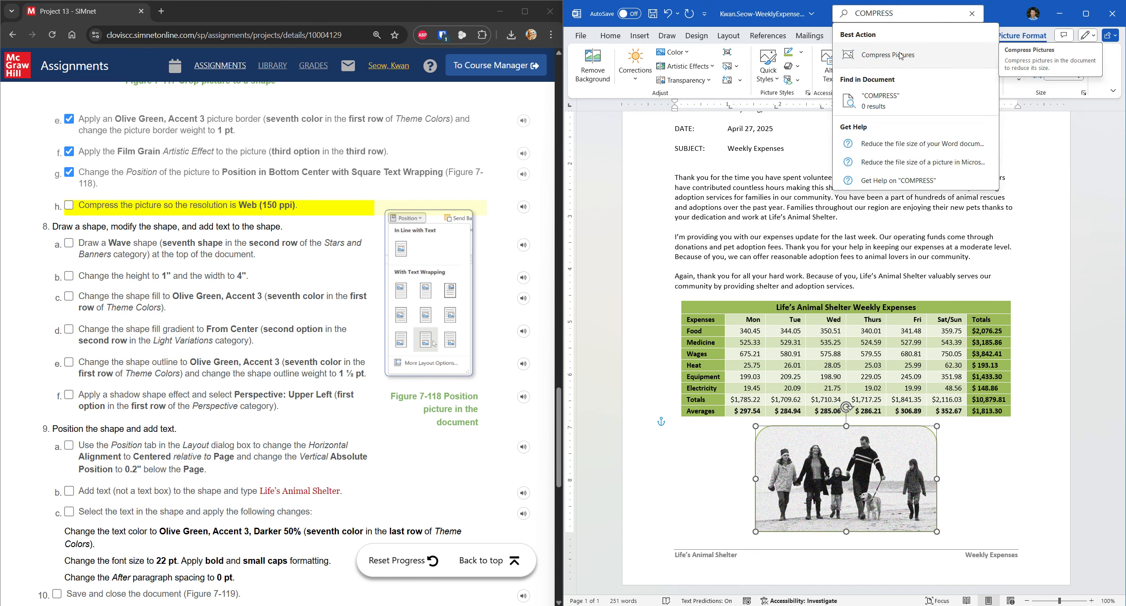
pyautogui.click(877, 58)
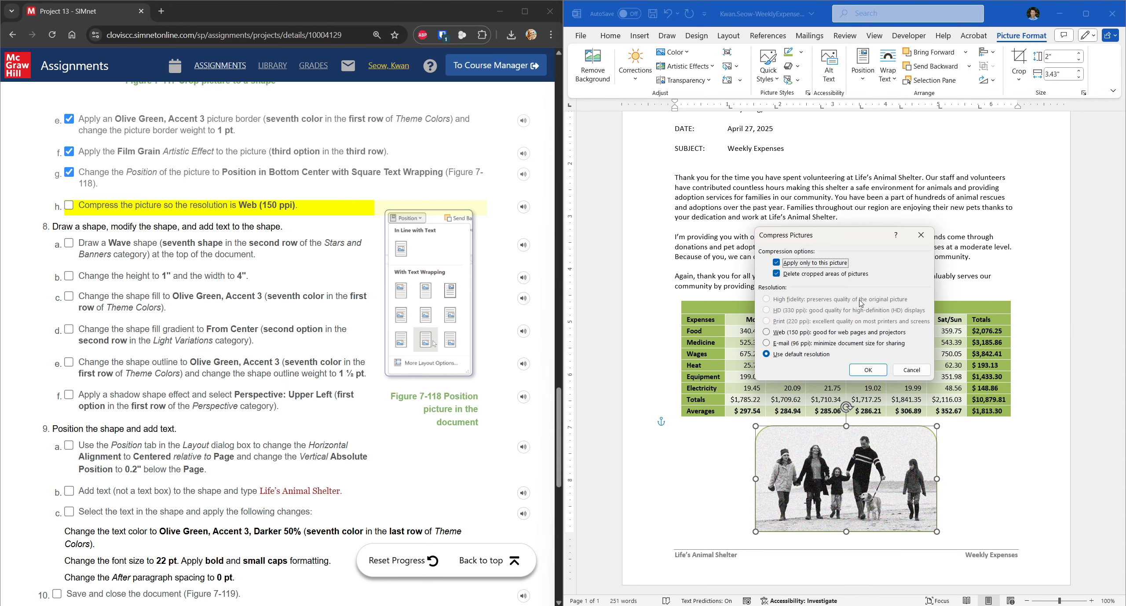
pyautogui.click(774, 335)
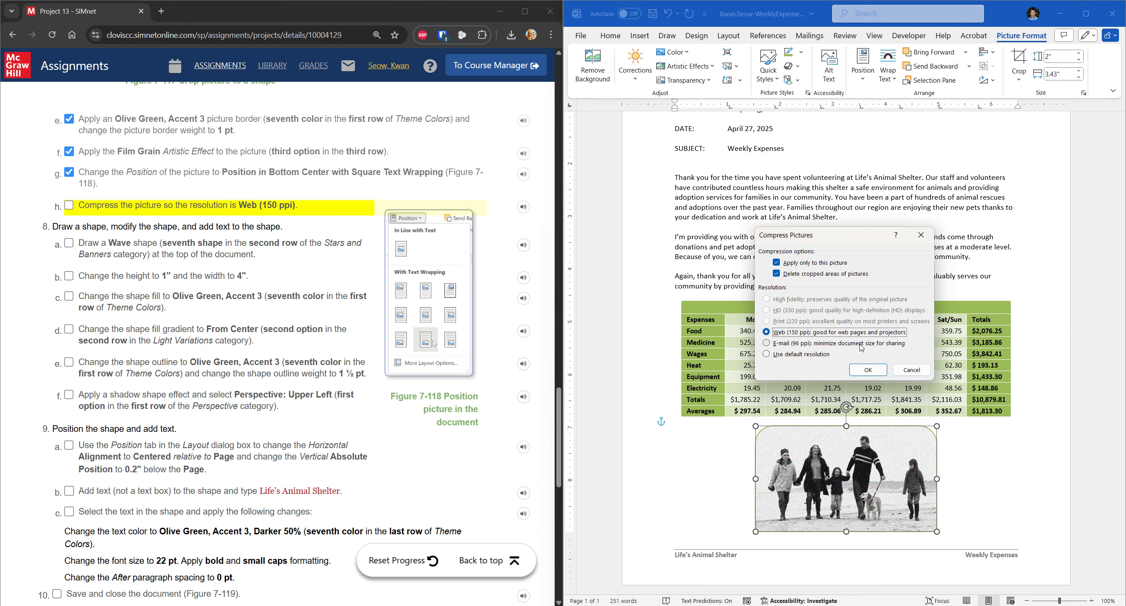
pyautogui.click(867, 370)
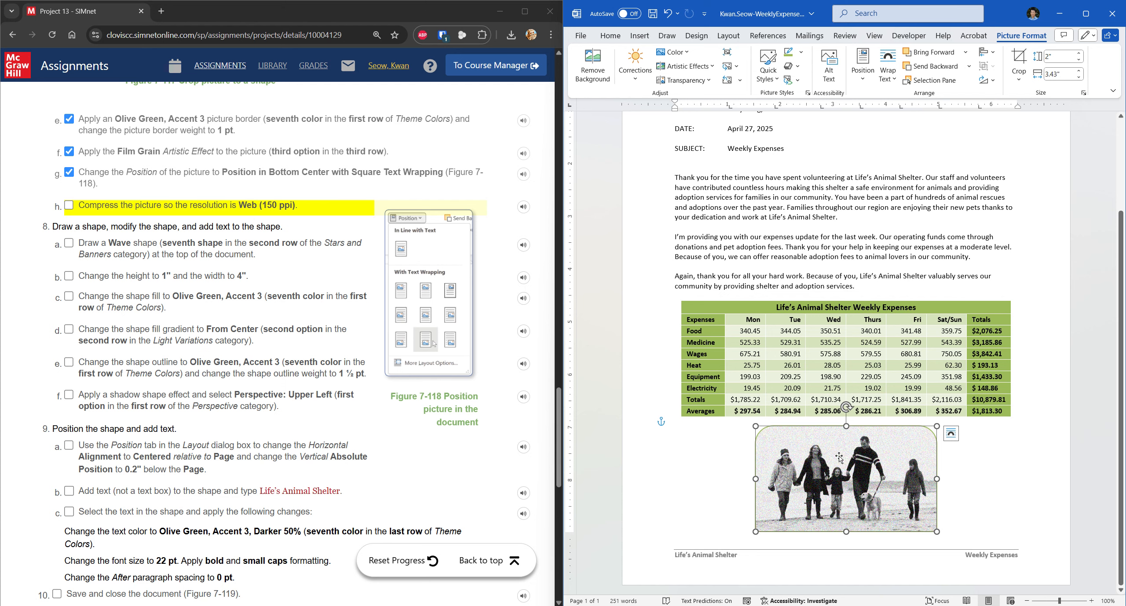
pyautogui.click(266, 204)
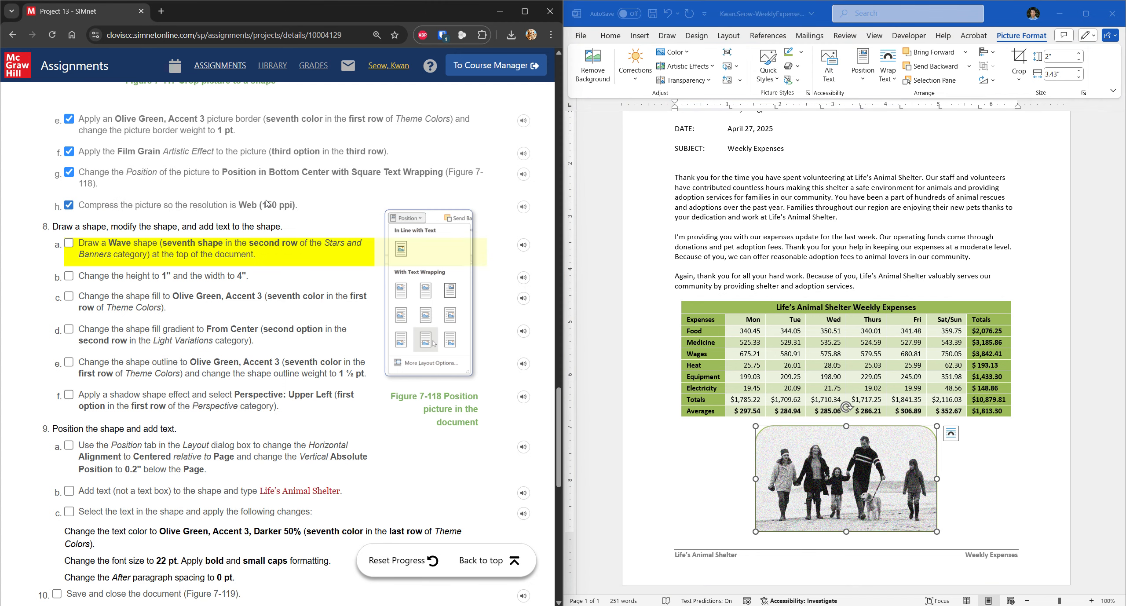
# Step: Place the insertion point at the start of the TO line at the beginning of the memo
pyautogui.scroll(1, 267, 264)
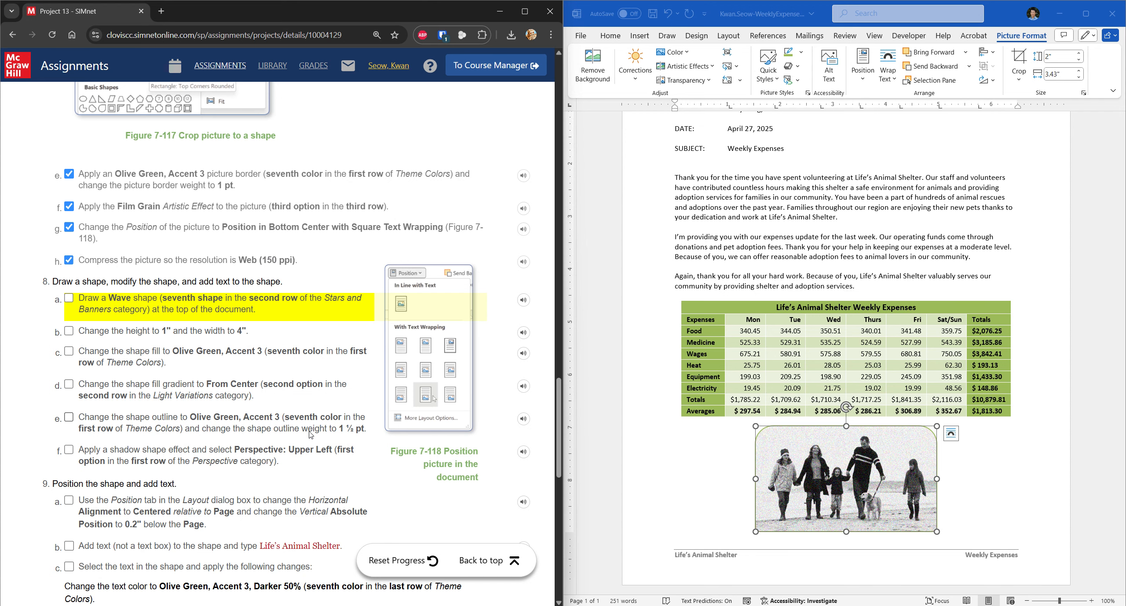
pyautogui.scroll(2, 311, 435)
pyautogui.scroll(-1, 311, 435)
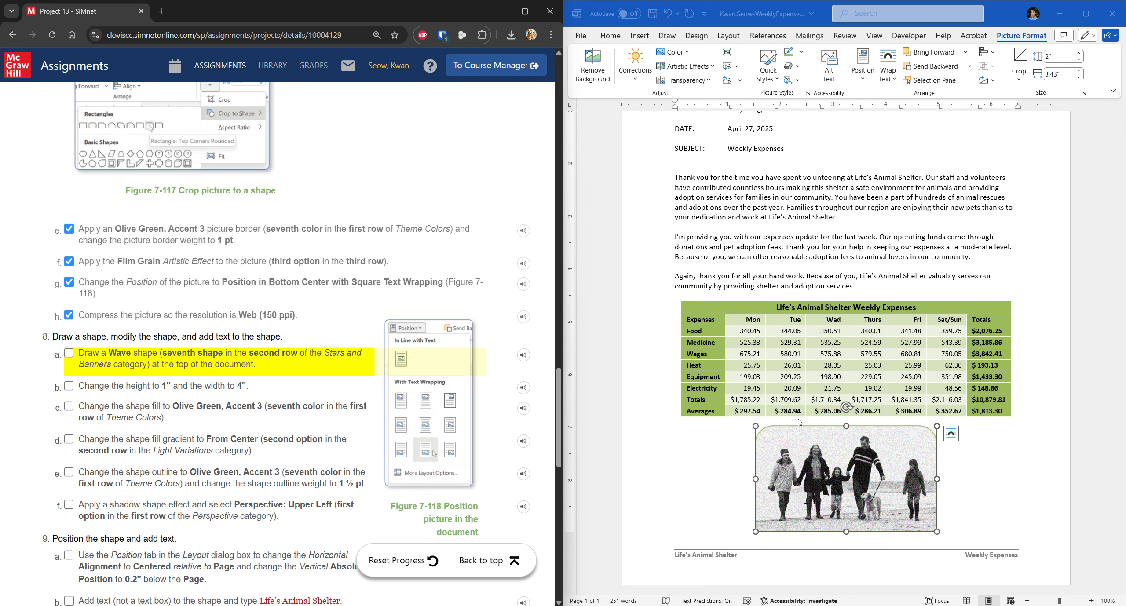
pyautogui.scroll(4, 800, 423)
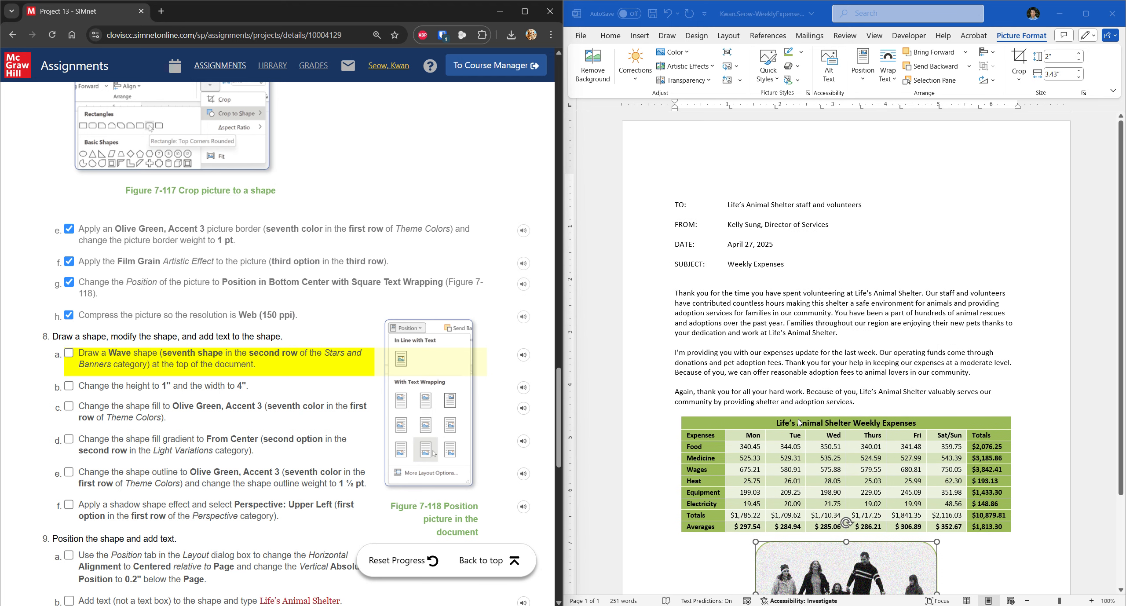
pyautogui.click(732, 184)
pyautogui.click(682, 194)
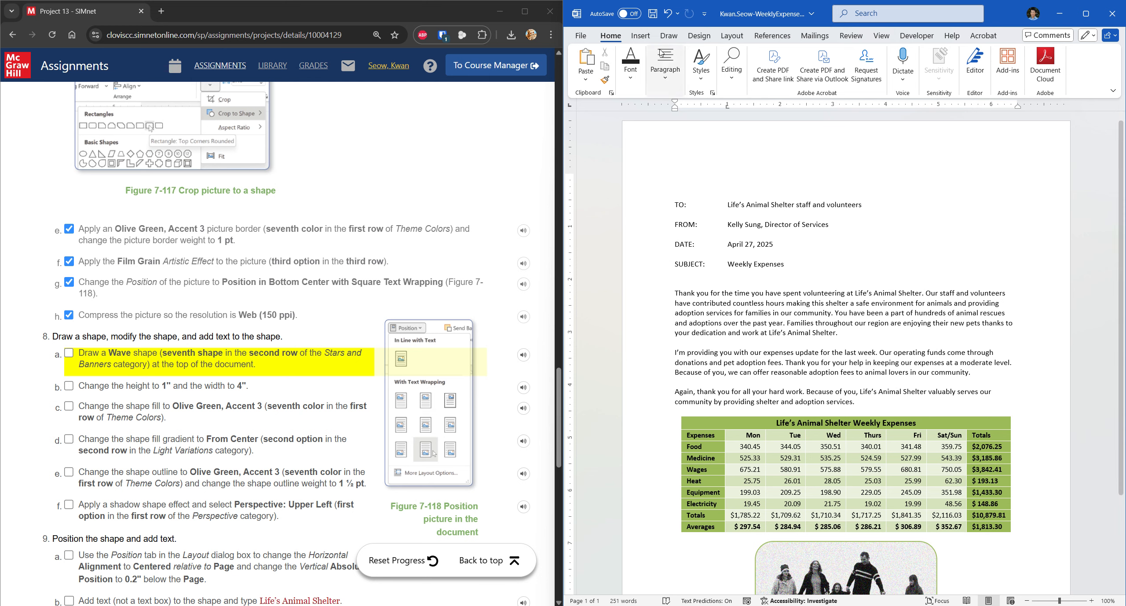
pyautogui.click(640, 35)
pyautogui.click(700, 54)
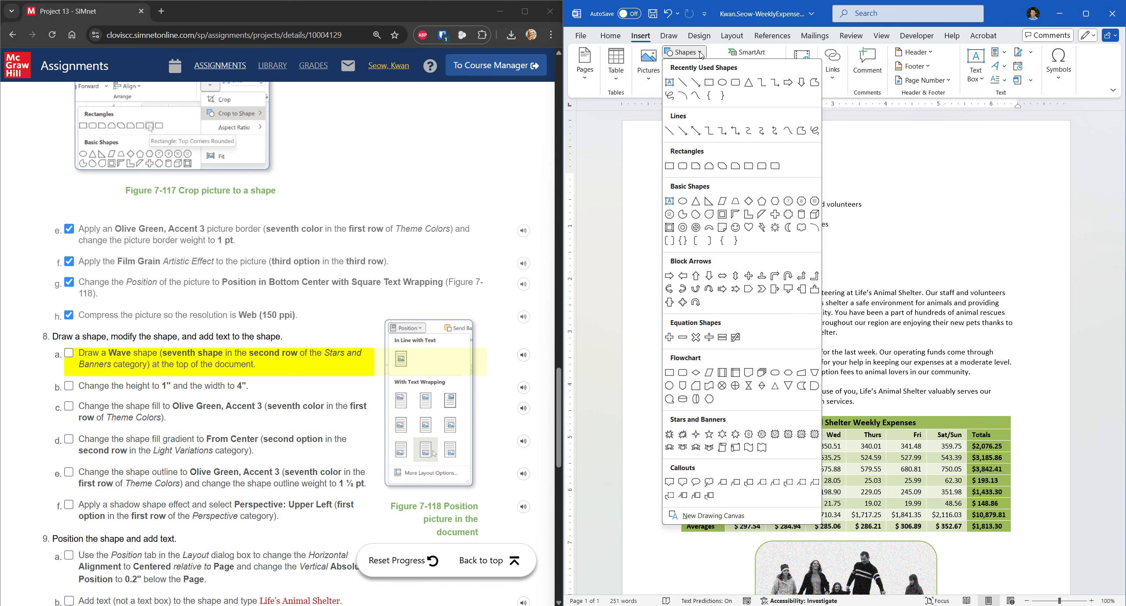
pyautogui.click(750, 448)
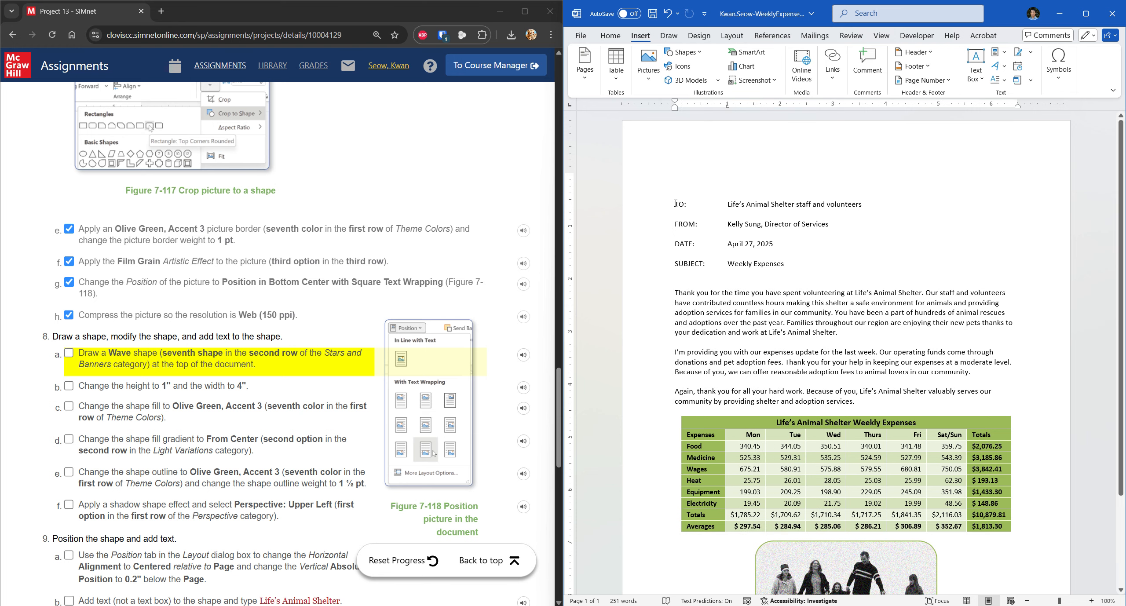
pyautogui.click(648, 66)
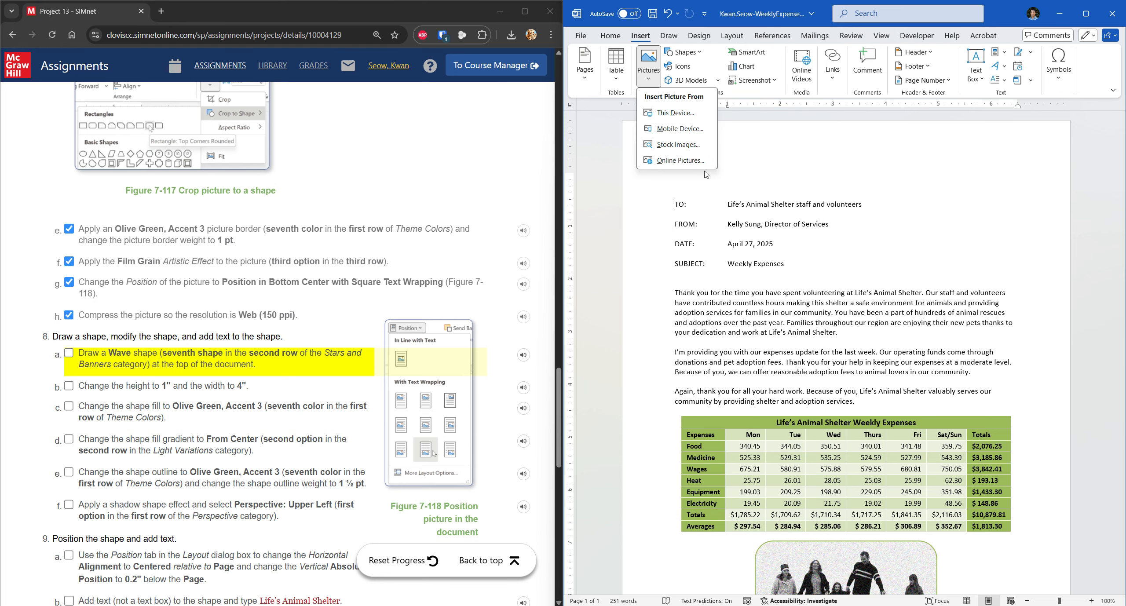
pyautogui.click(695, 54)
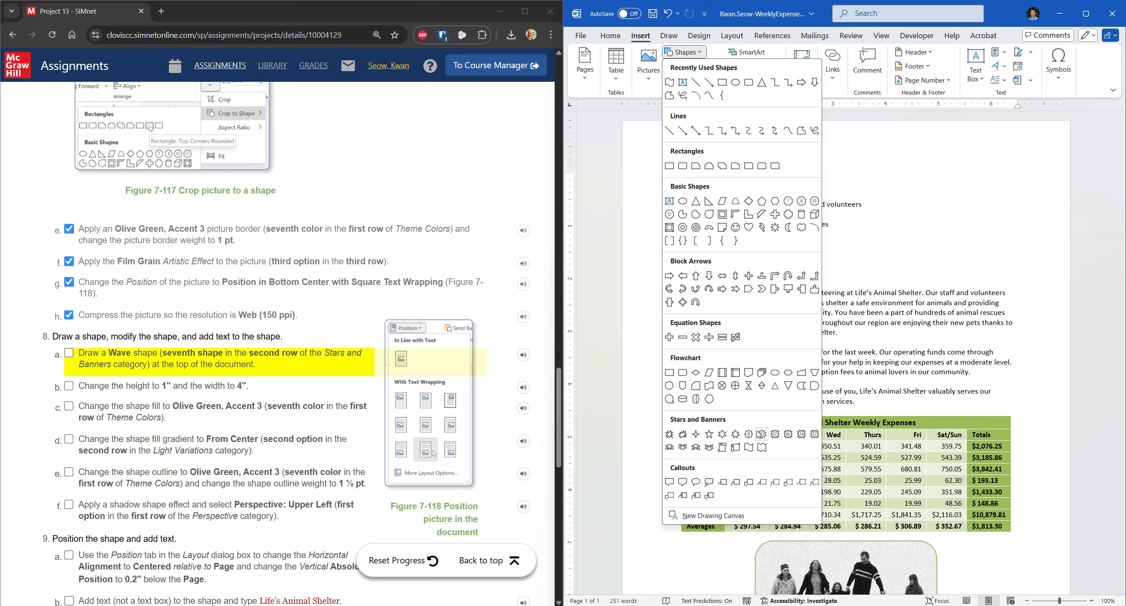
pyautogui.click(749, 449)
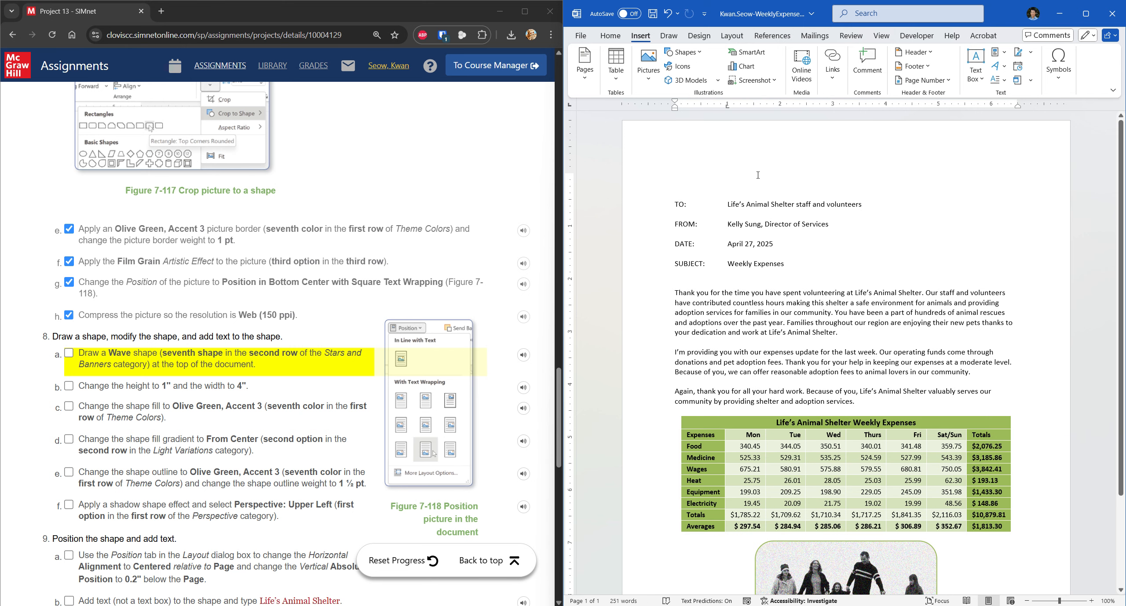
pyautogui.click(809, 276)
pyautogui.hotkey('ctrl', 'Home')
pyautogui.click(691, 56)
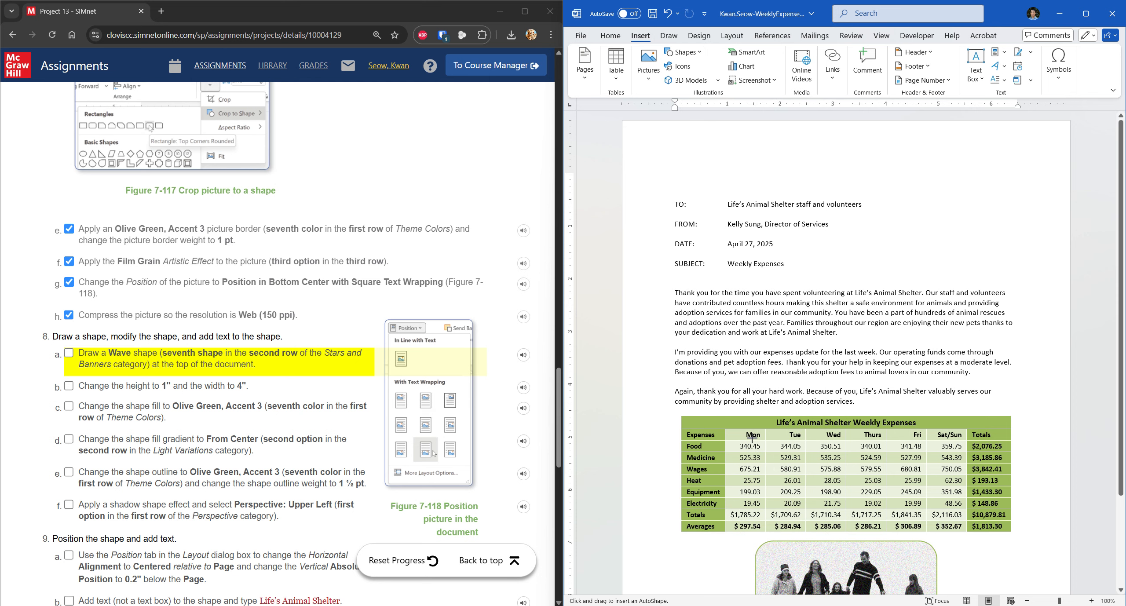
pyautogui.press('Escape')
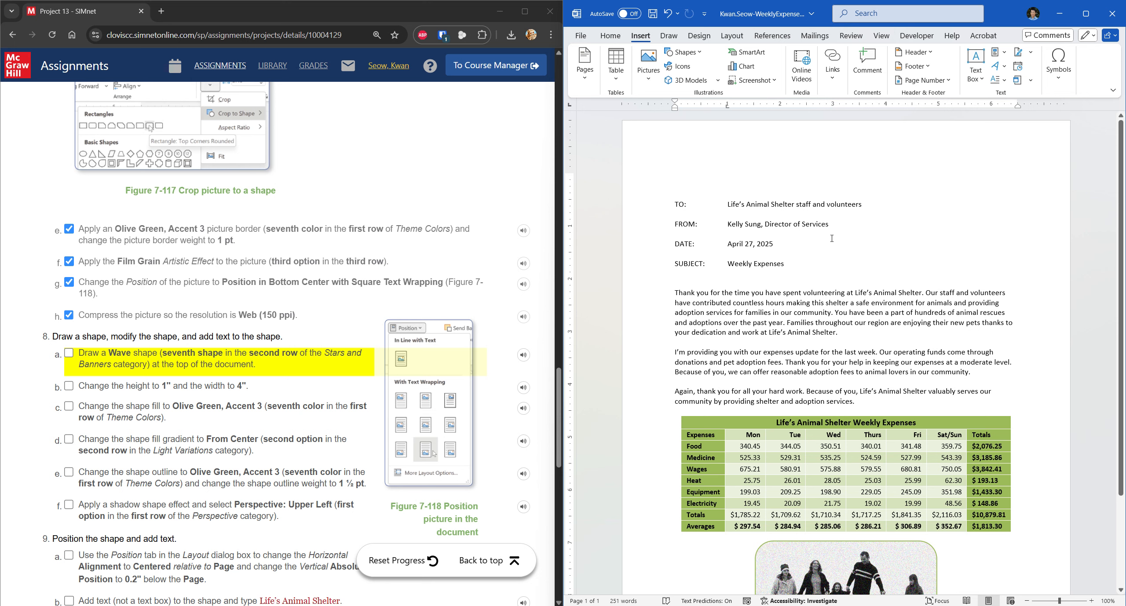
# Step: Draw a Wave shape about 1" high by 3.8" wide, move it above the TO line, and mark the drawing instruction as completed
pyautogui.click(698, 59)
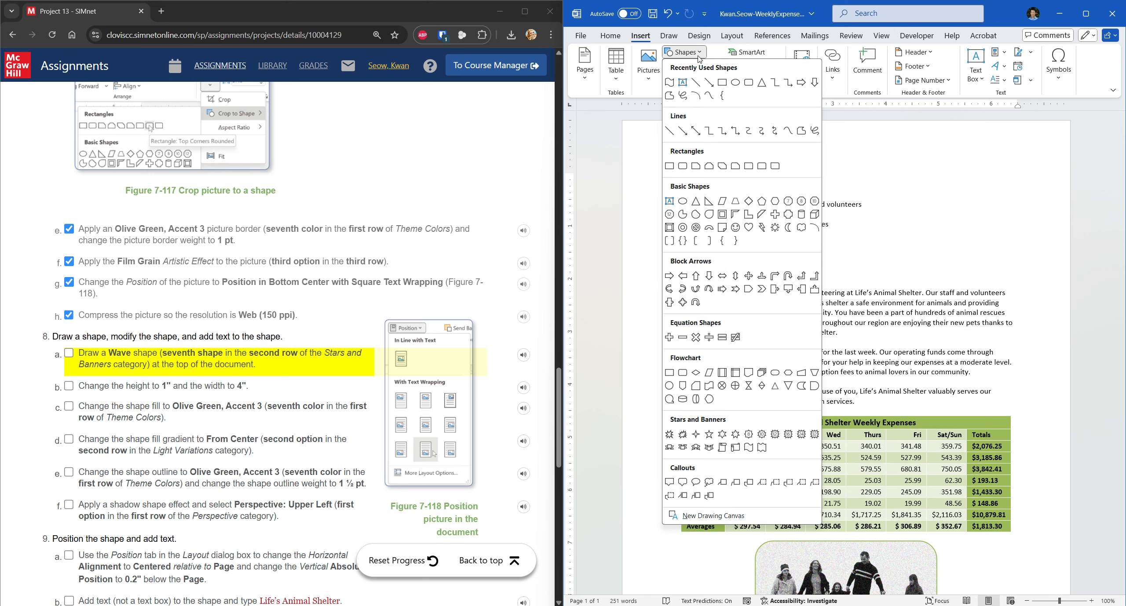
pyautogui.click(749, 447)
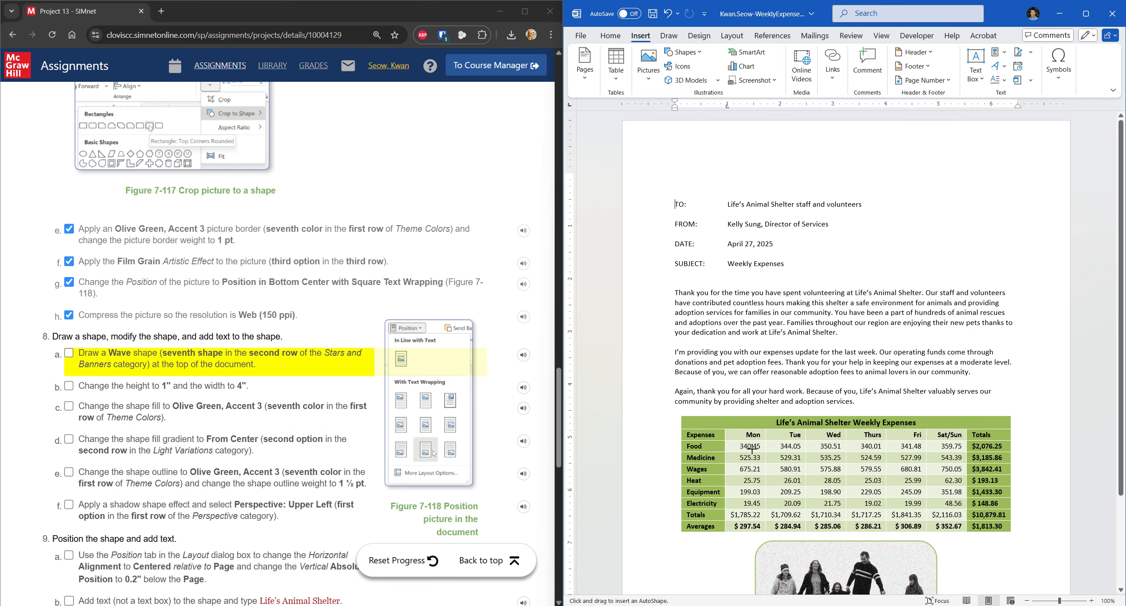
pyautogui.moveTo(752, 448)
pyautogui.mouseDown()
pyautogui.moveTo(798, 491)
pyautogui.moveTo(952, 501)
pyautogui.mouseUp()
pyautogui.moveTo(880, 483); pyautogui.dragTo(860, 167)
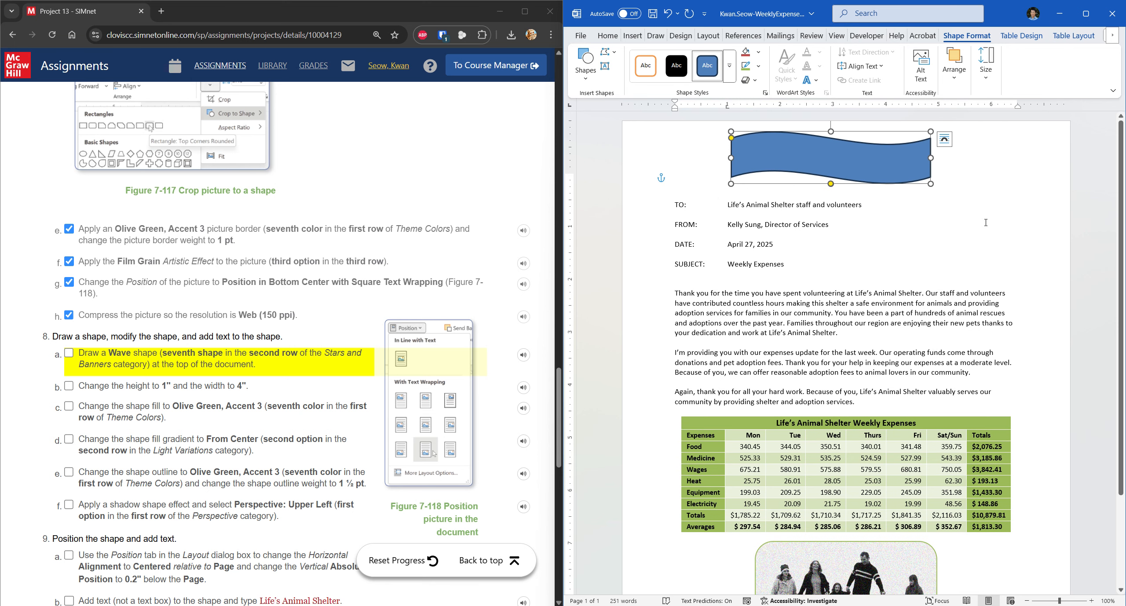
pyautogui.click(72, 359)
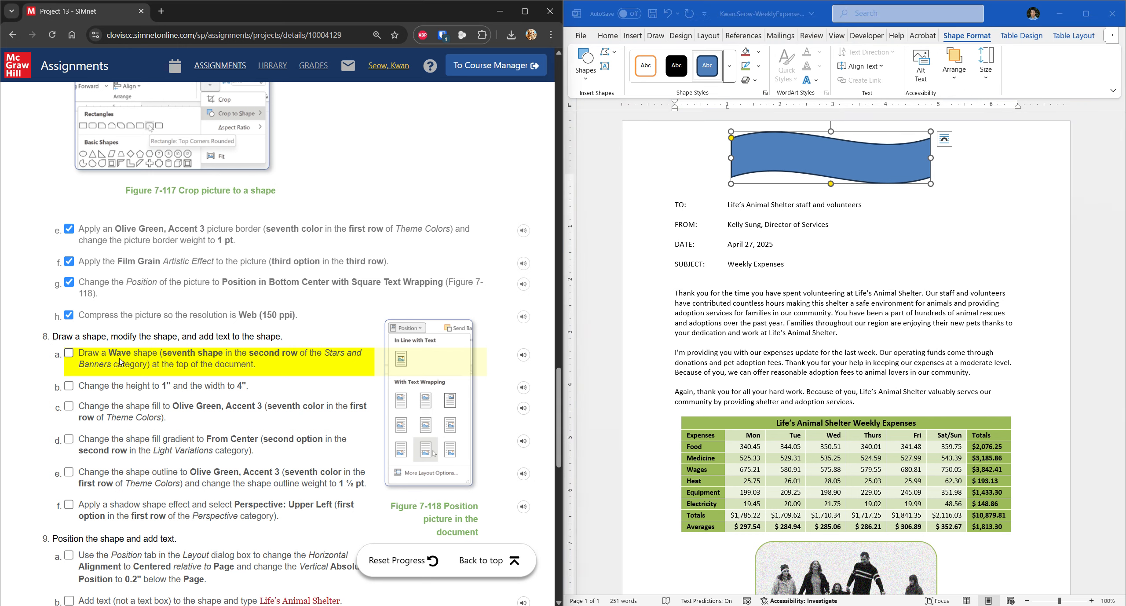
pyautogui.click(72, 359)
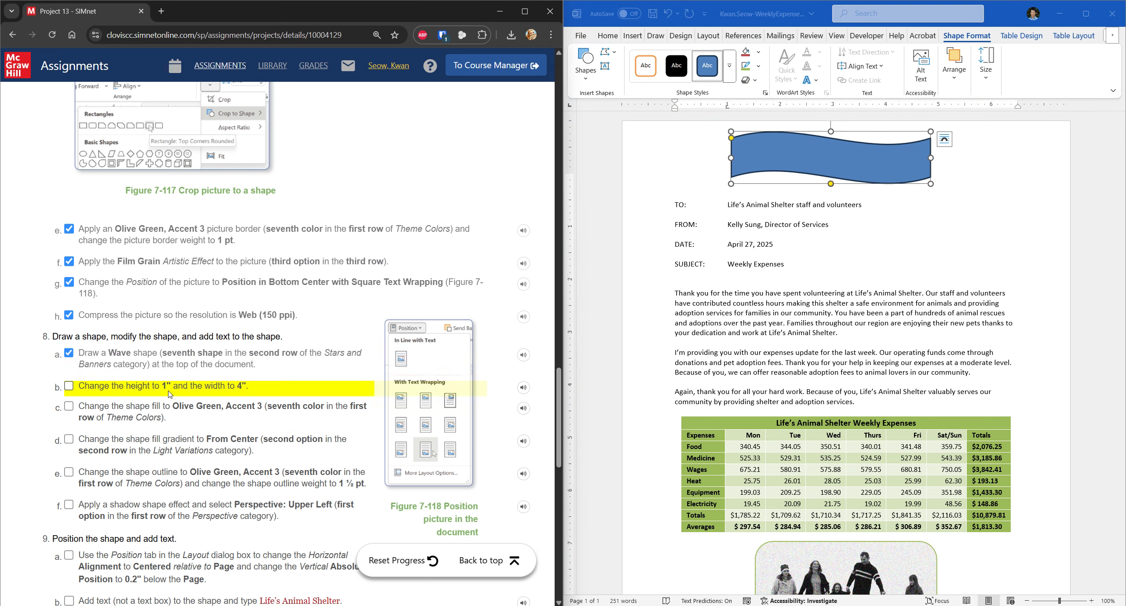
# Step: Set the wave shape's height to 1" and width to 4" and mark the size instruction as completed
pyautogui.click(985, 66)
pyautogui.tripleClick(1021, 113)
pyautogui.write('1')
pyautogui.press('Tab')
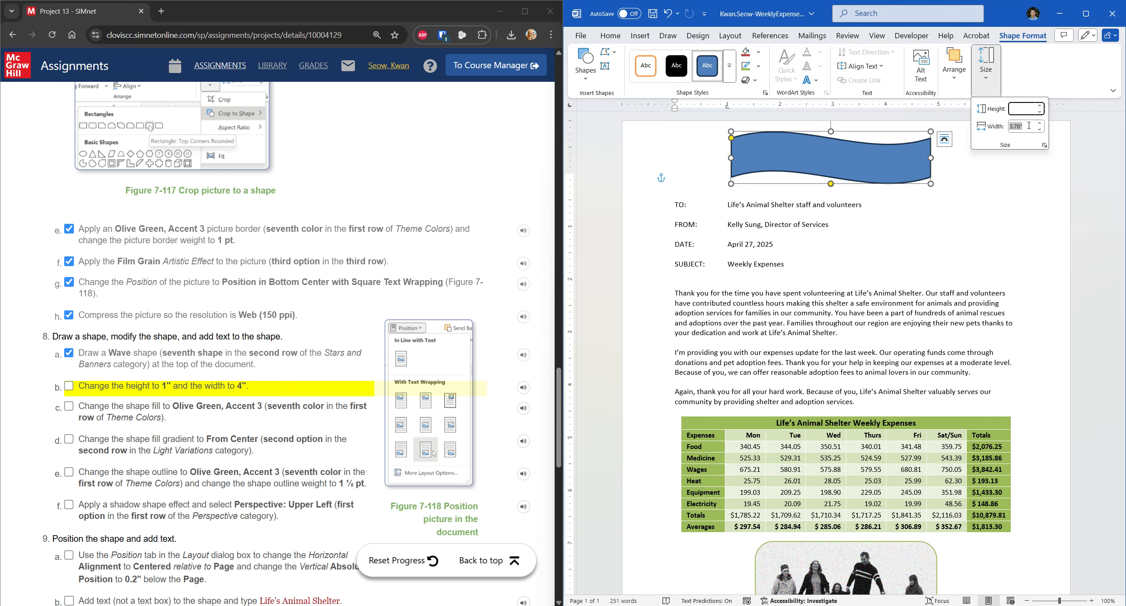
pyautogui.write('4')
pyautogui.press('Tab')
pyautogui.press('Escape')
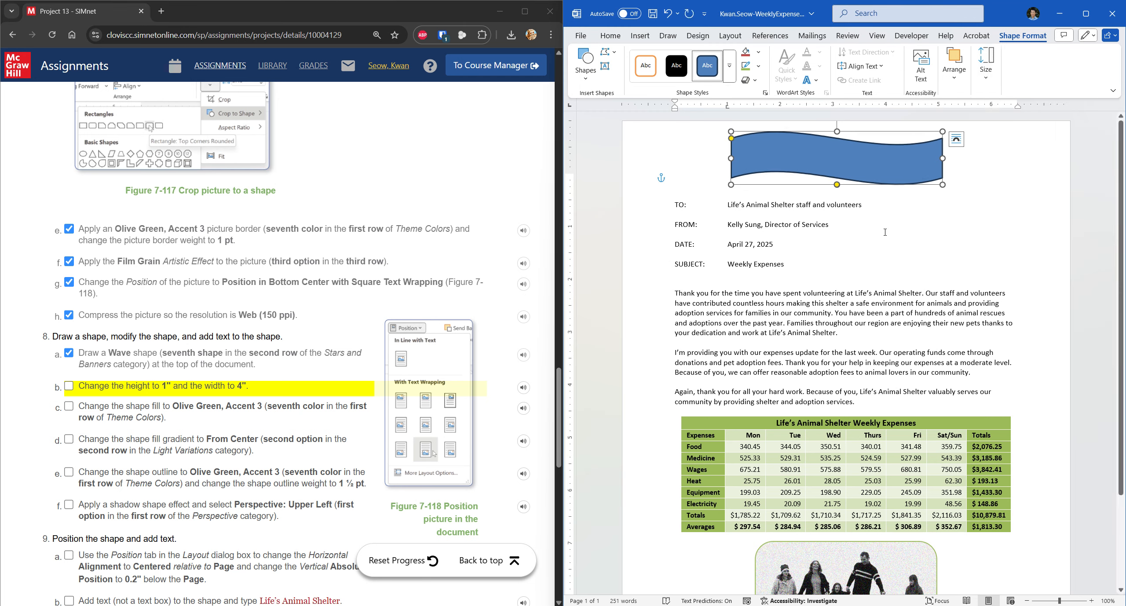
pyautogui.click(201, 386)
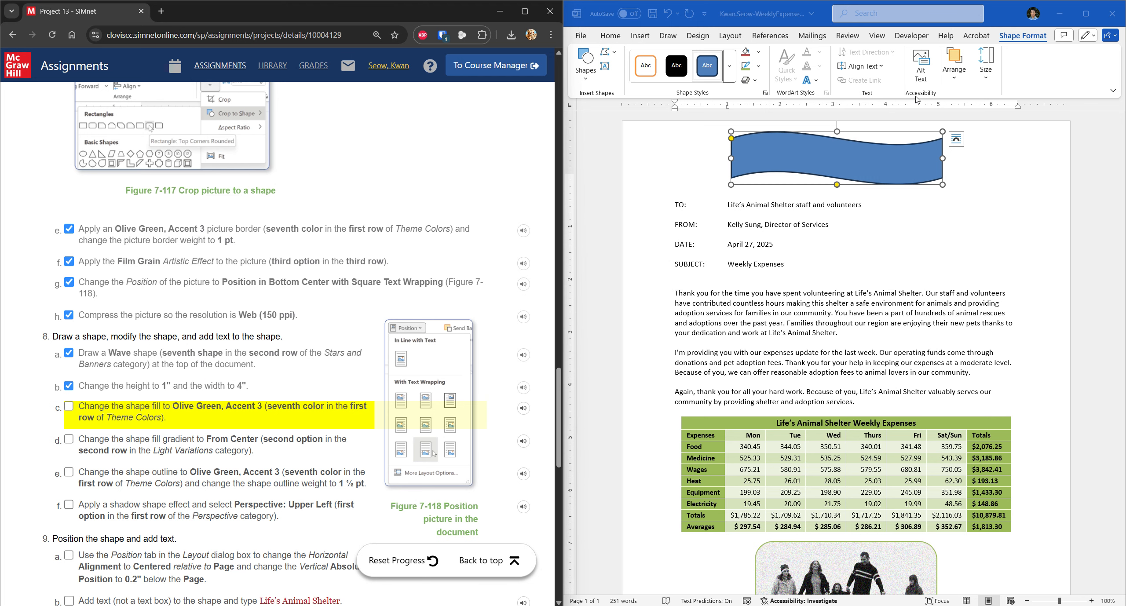
# Step: Change the wave shape's fill to Olive Green, Accent 3
pyautogui.click(760, 53)
pyautogui.click(759, 53)
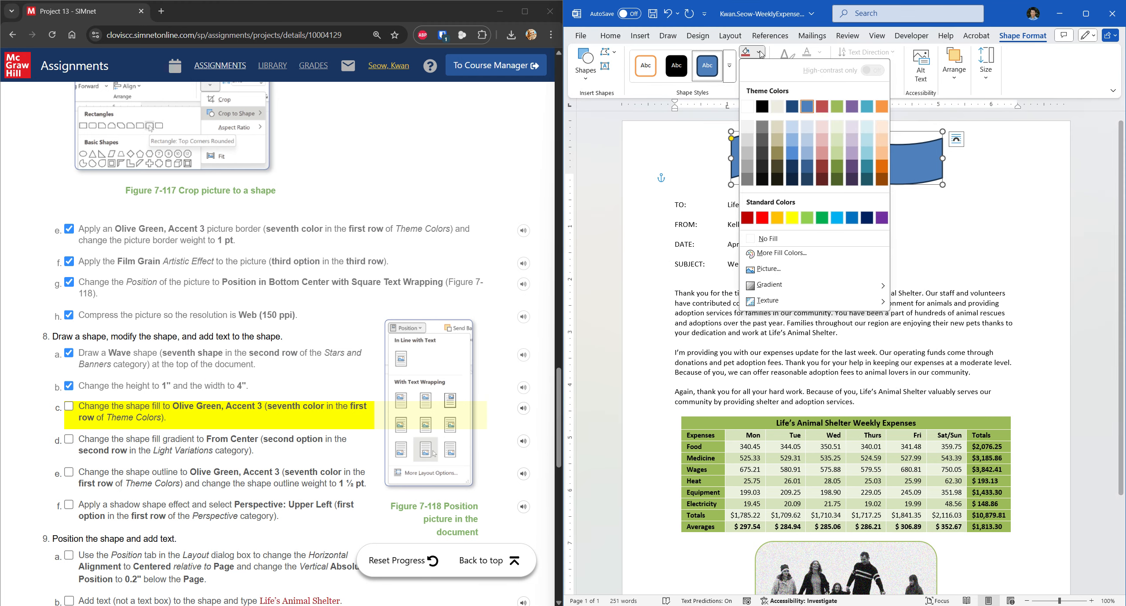
pyautogui.click(836, 101)
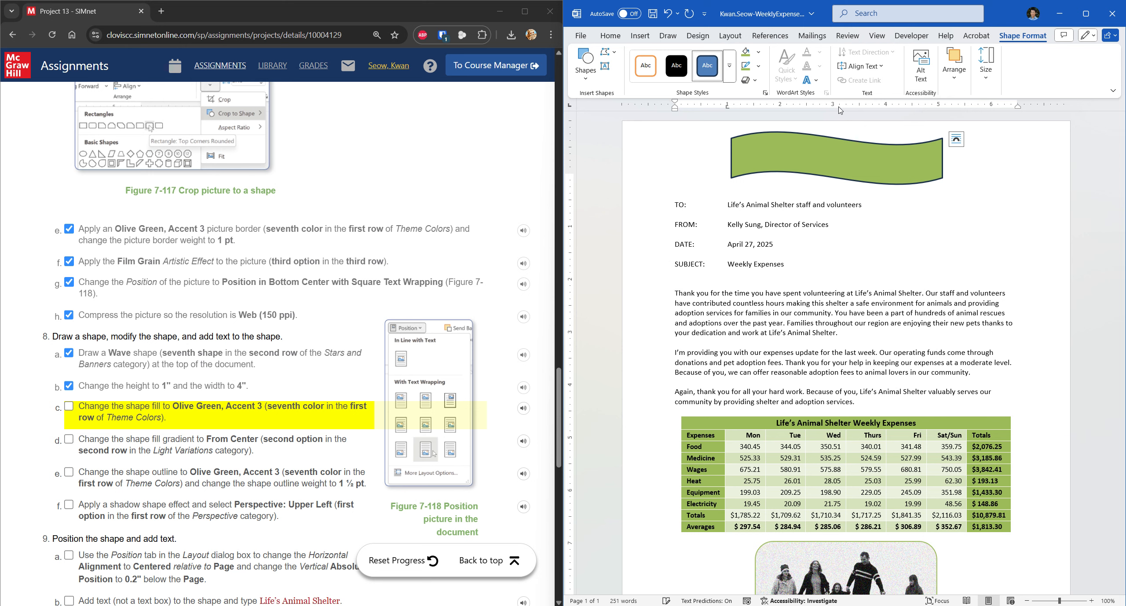
# Step: Apply the From Center light variation gradient to the wave shape's fill and mark the fill color and gradient instructions as completed
pyautogui.click(757, 81)
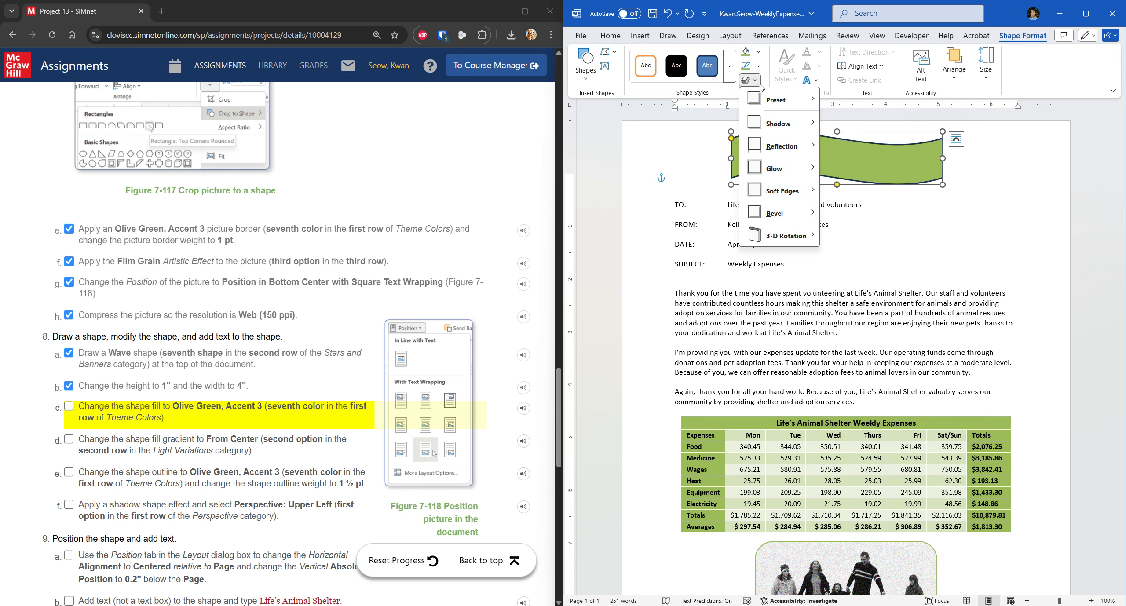
pyautogui.click(757, 53)
pyautogui.click(758, 53)
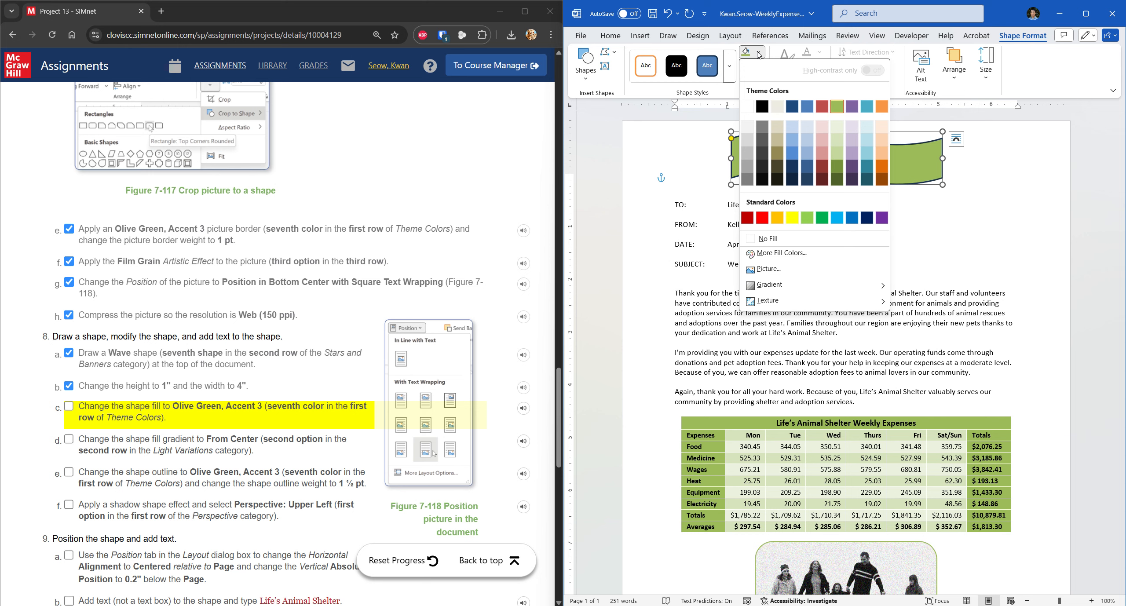
pyautogui.moveTo(794, 285)
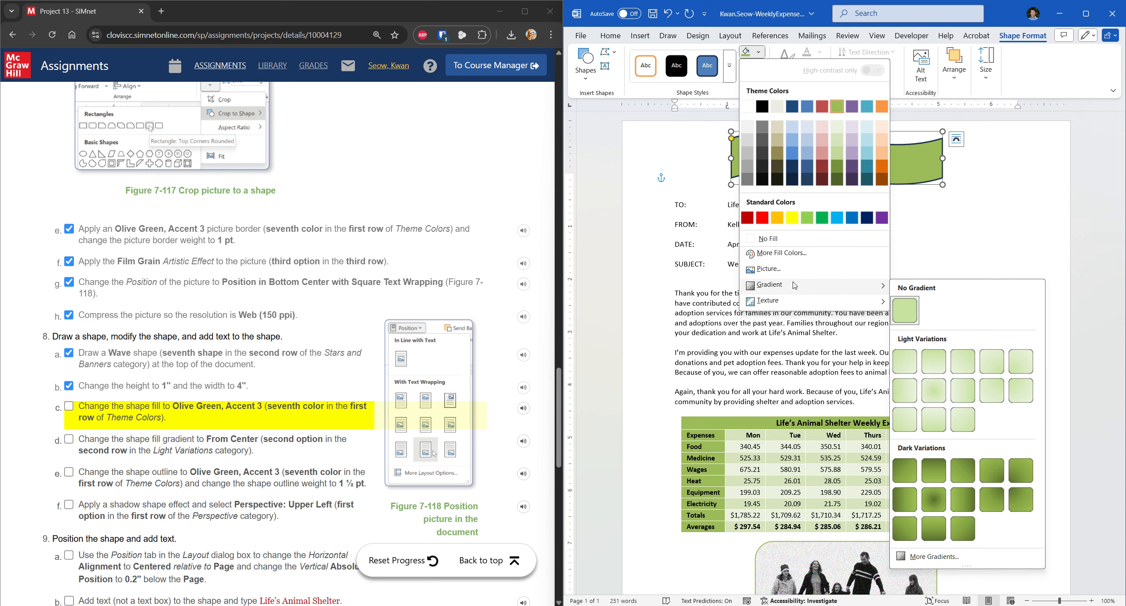
pyautogui.click(933, 394)
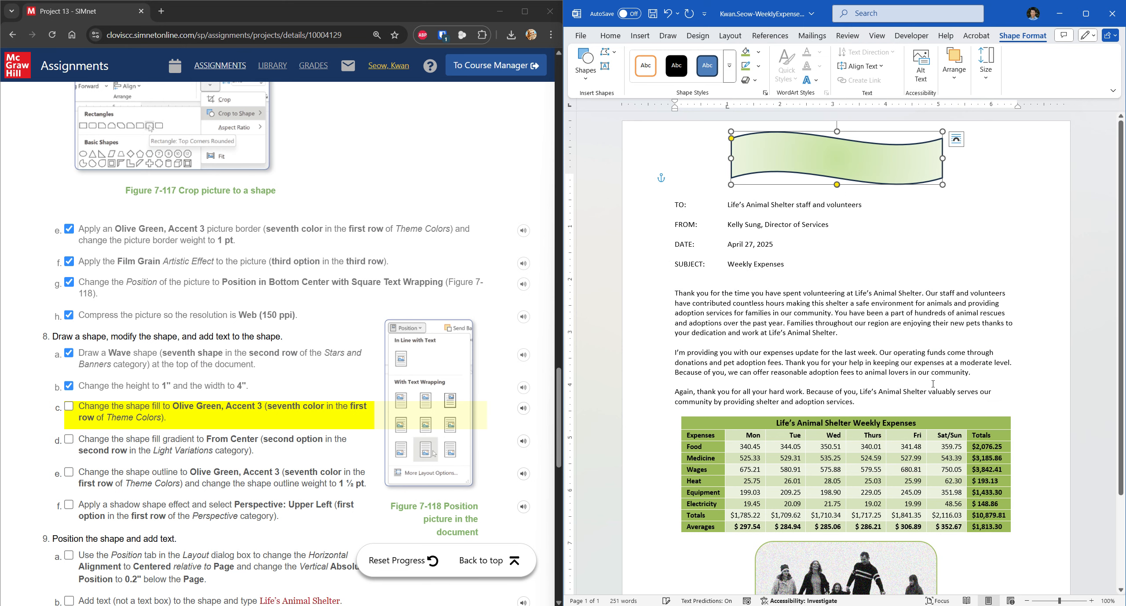
pyautogui.click(255, 403)
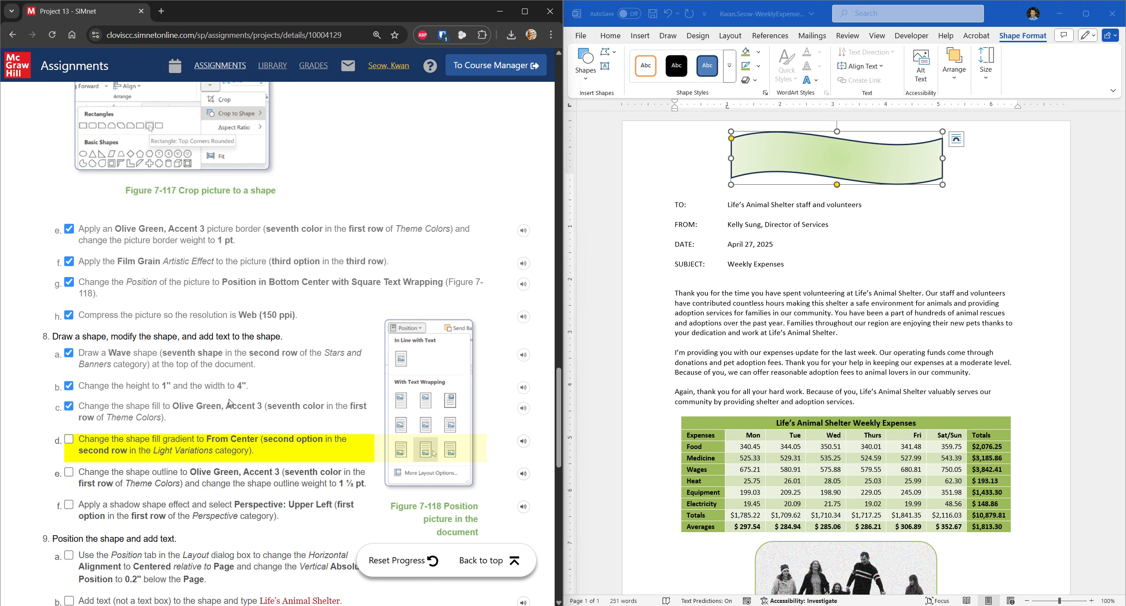
pyautogui.scroll(-3, 229, 403)
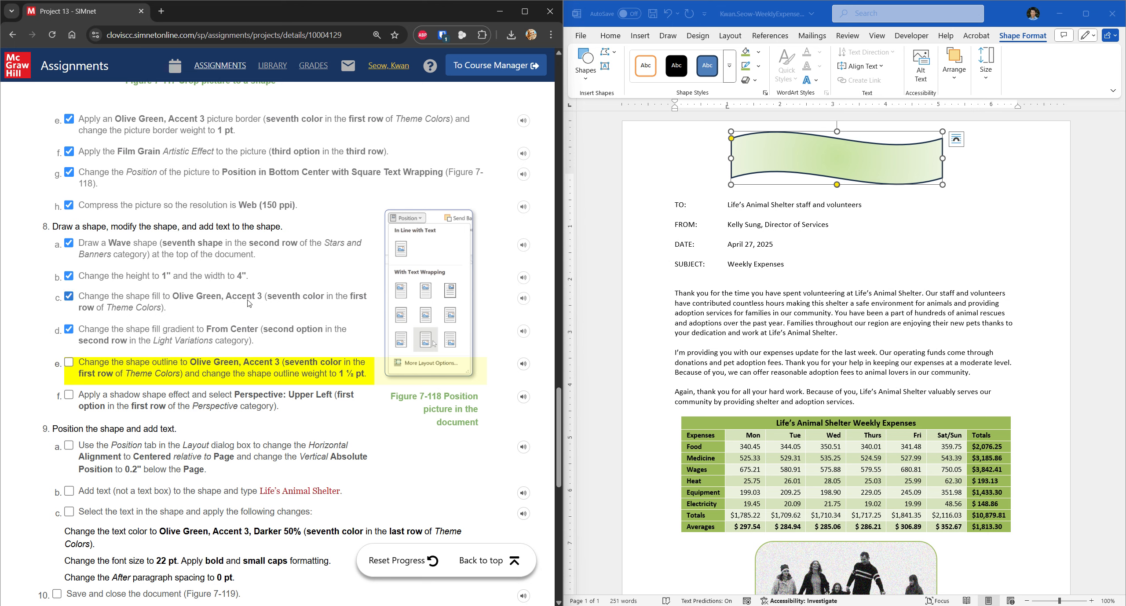
# Step: Change the wave shape's outline to Olive Green, Accent 3 and mark the outline instruction as completed
pyautogui.click(759, 69)
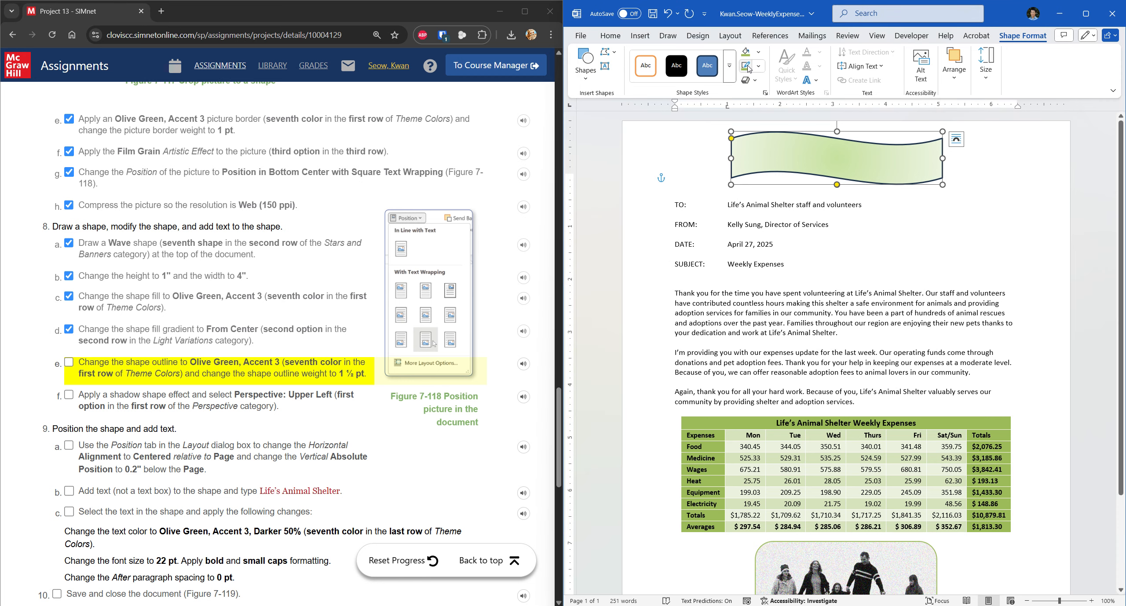
pyautogui.click(750, 68)
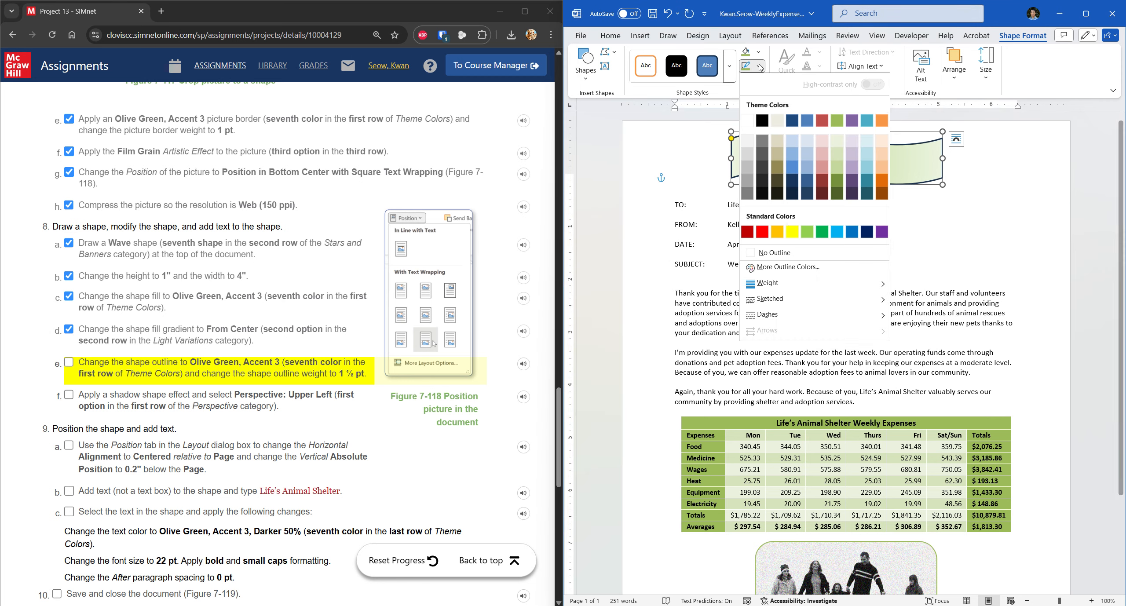
pyautogui.click(843, 126)
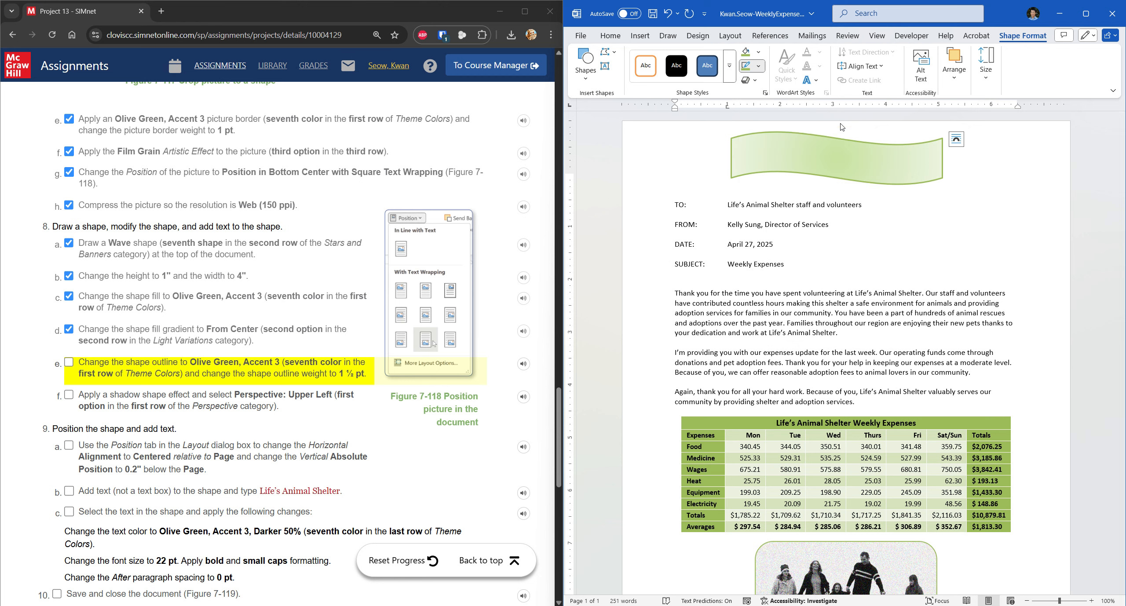
pyautogui.click(149, 362)
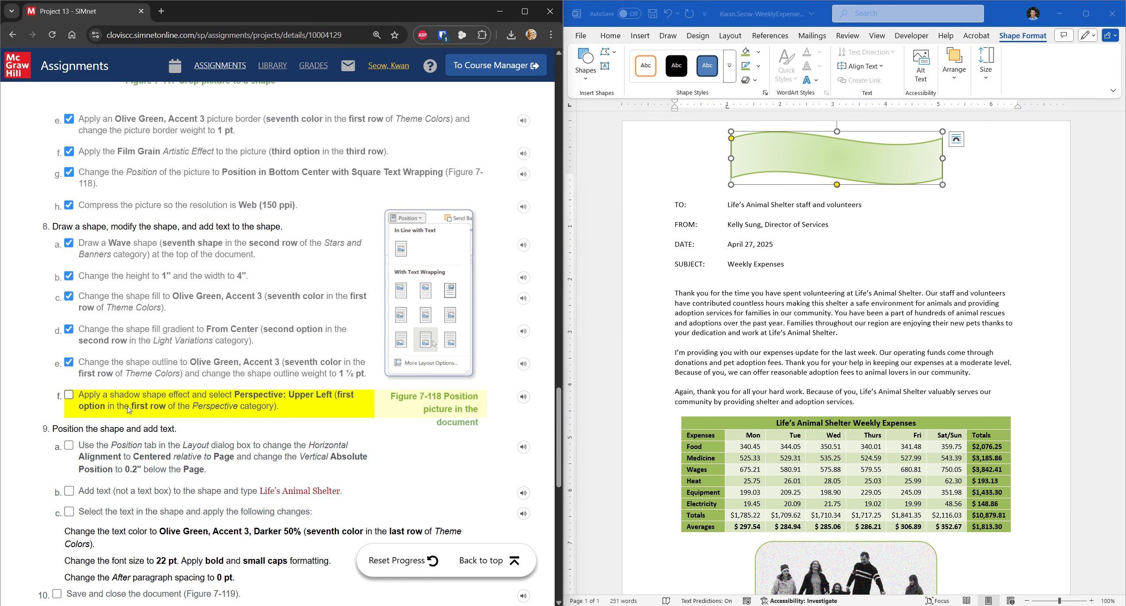
# Step: Apply the Perspective: Upper Left shadow effect to the wave shape and mark the shadow instruction as completed
pyautogui.click(750, 80)
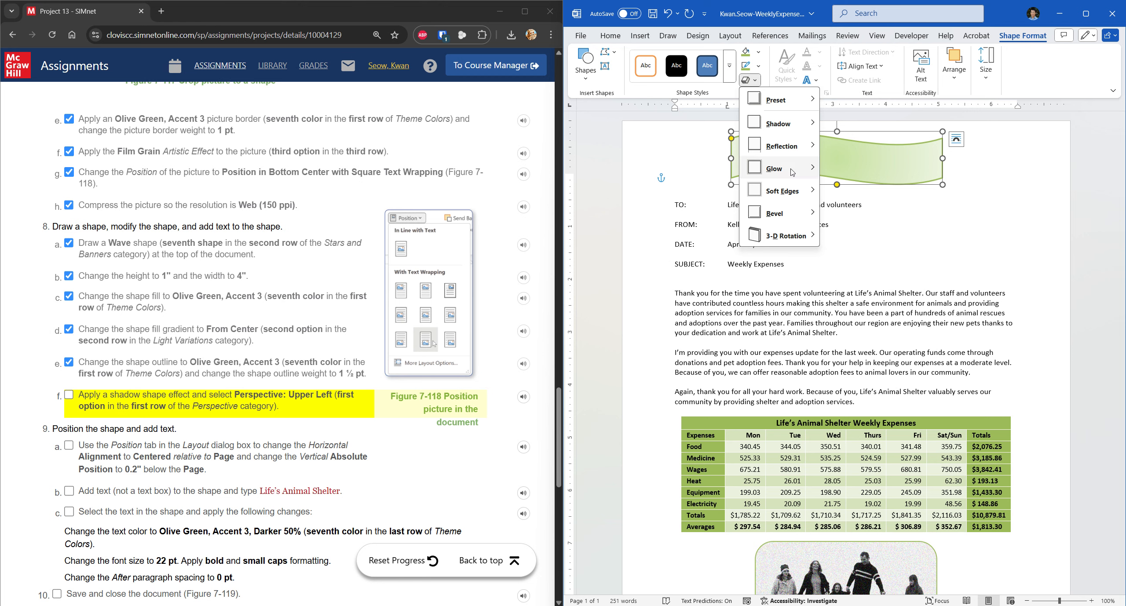
pyautogui.moveTo(797, 130)
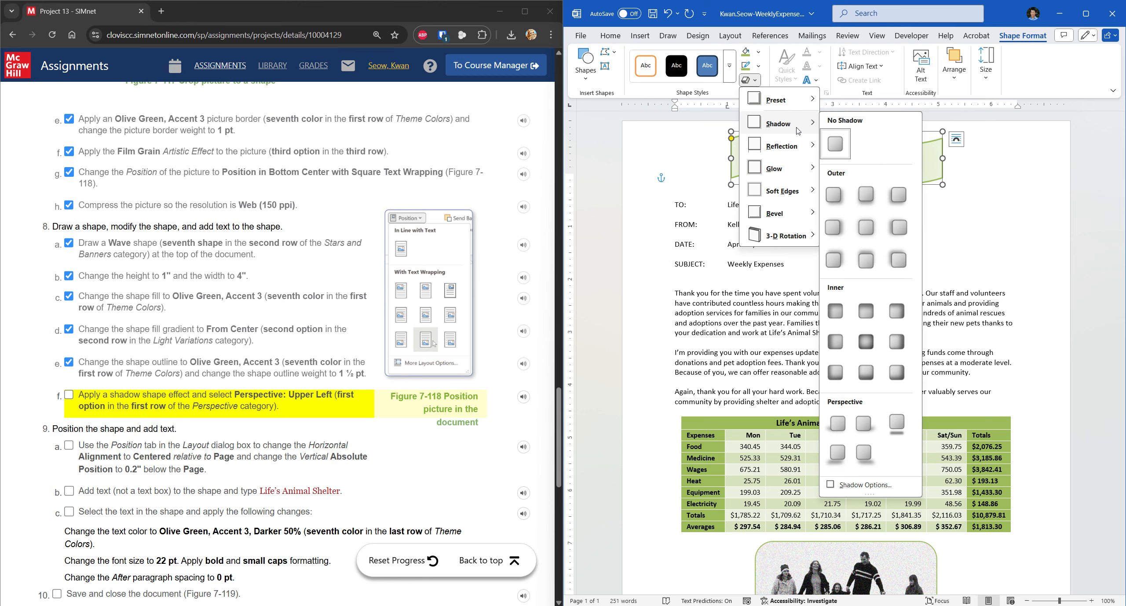
pyautogui.click(838, 424)
pyautogui.click(158, 387)
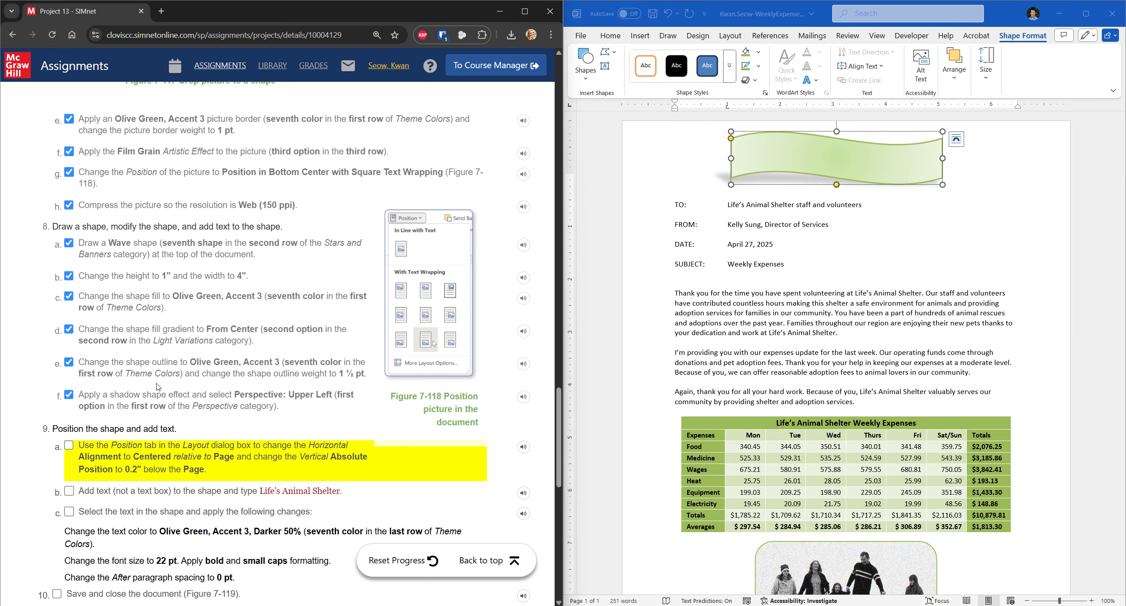
pyautogui.scroll(-3, 159, 386)
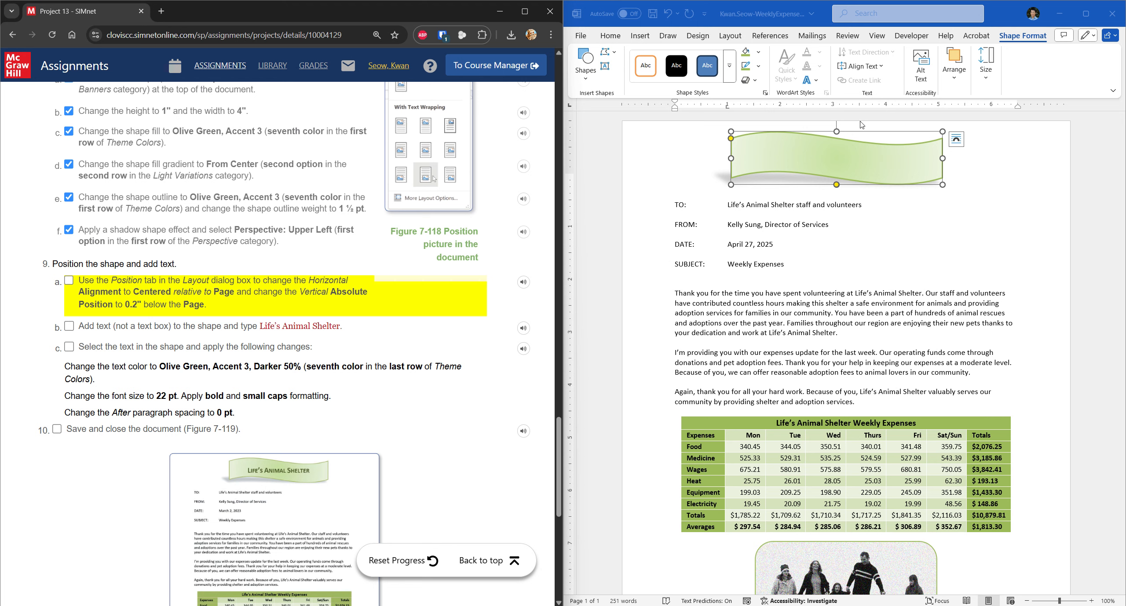
pyautogui.click(730, 36)
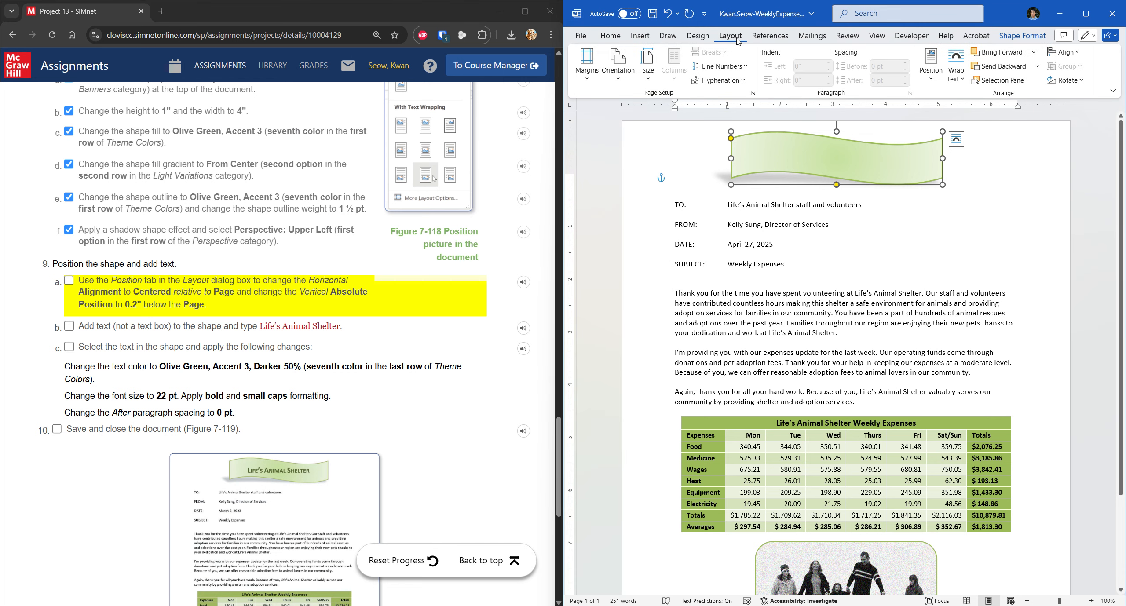
pyautogui.click(932, 79)
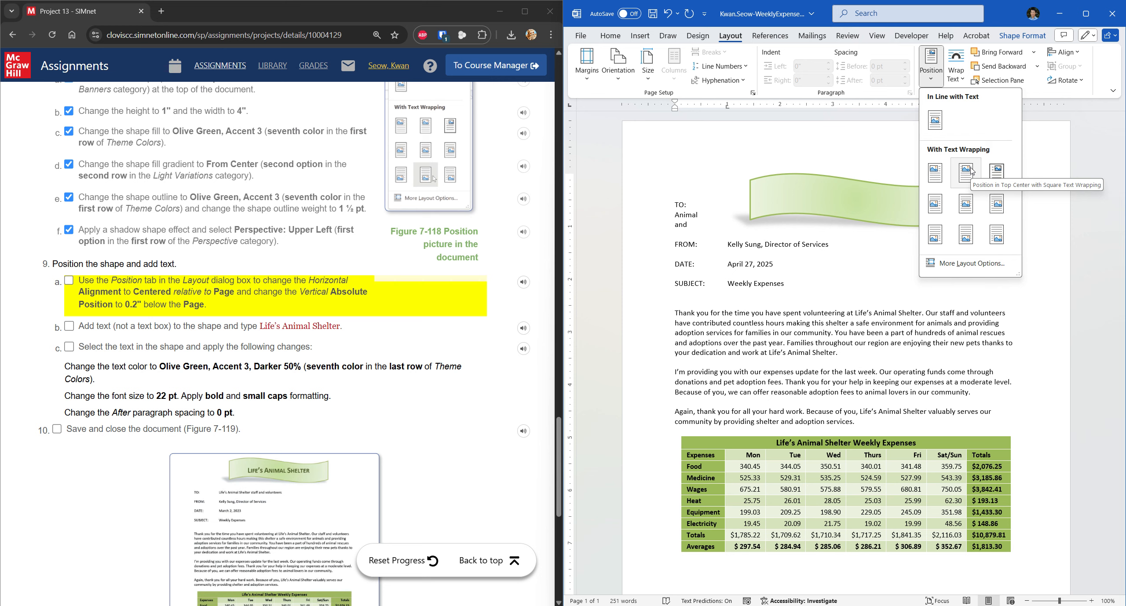
pyautogui.click(967, 264)
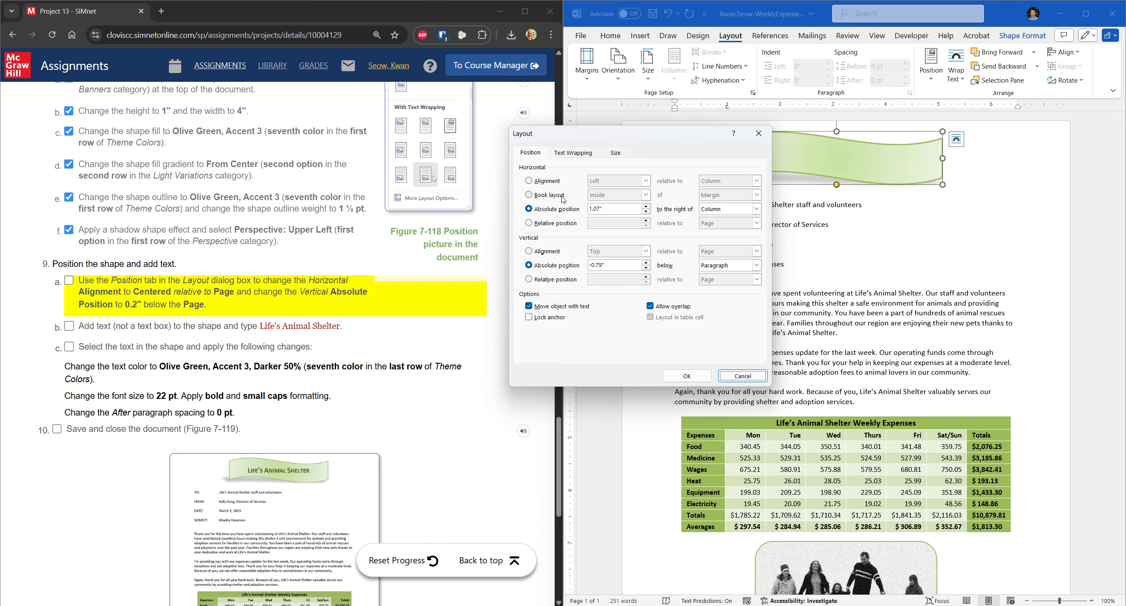
pyautogui.click(738, 376)
# Step: Open the wave shape's advanced layout settings and set its horizontal alignment to Centered relative to Page
pyautogui.click(937, 84)
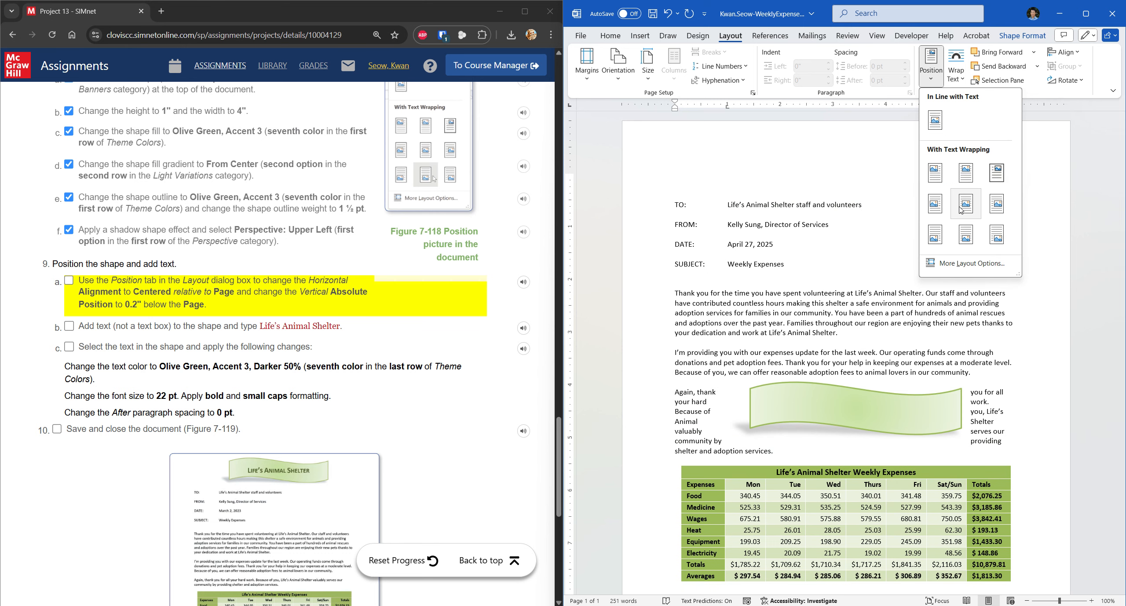
pyautogui.click(972, 263)
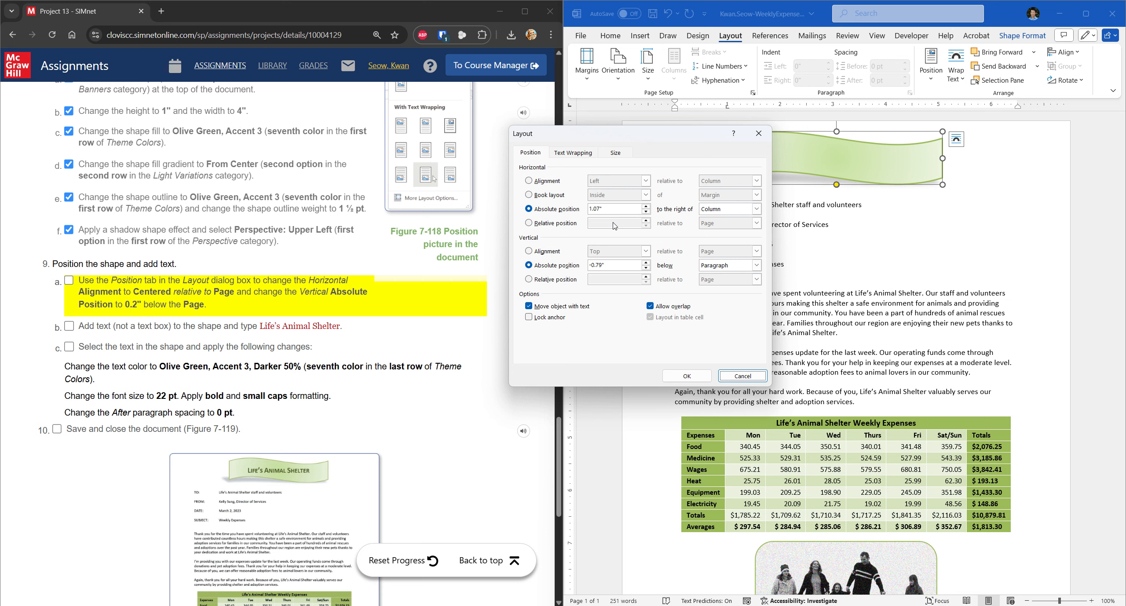
pyautogui.click(547, 180)
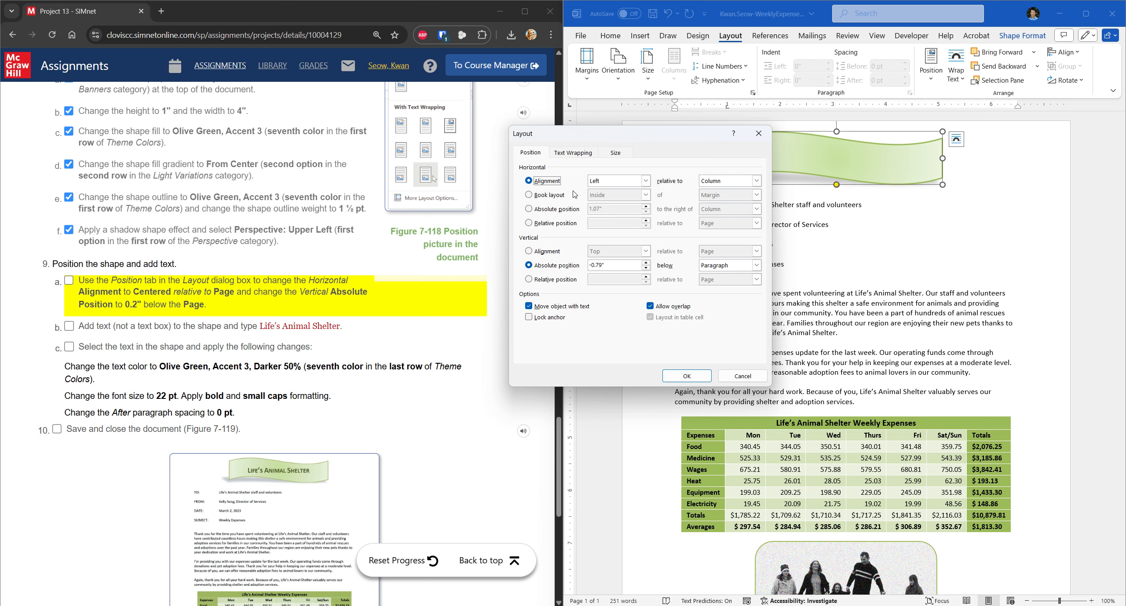
pyautogui.click(645, 180)
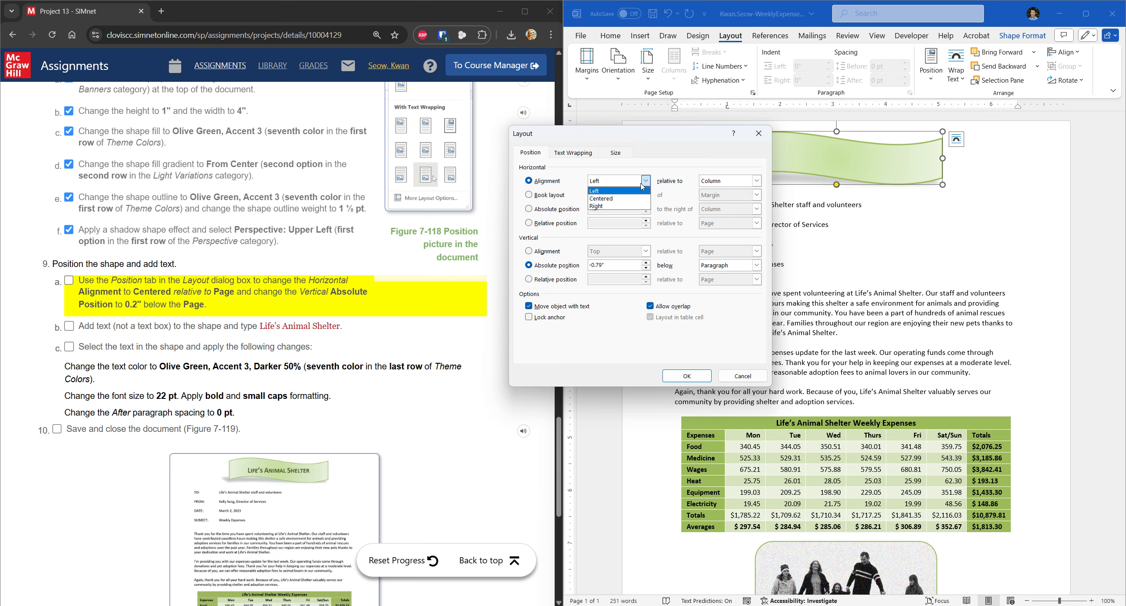
pyautogui.click(616, 198)
pyautogui.click(742, 184)
pyautogui.click(707, 199)
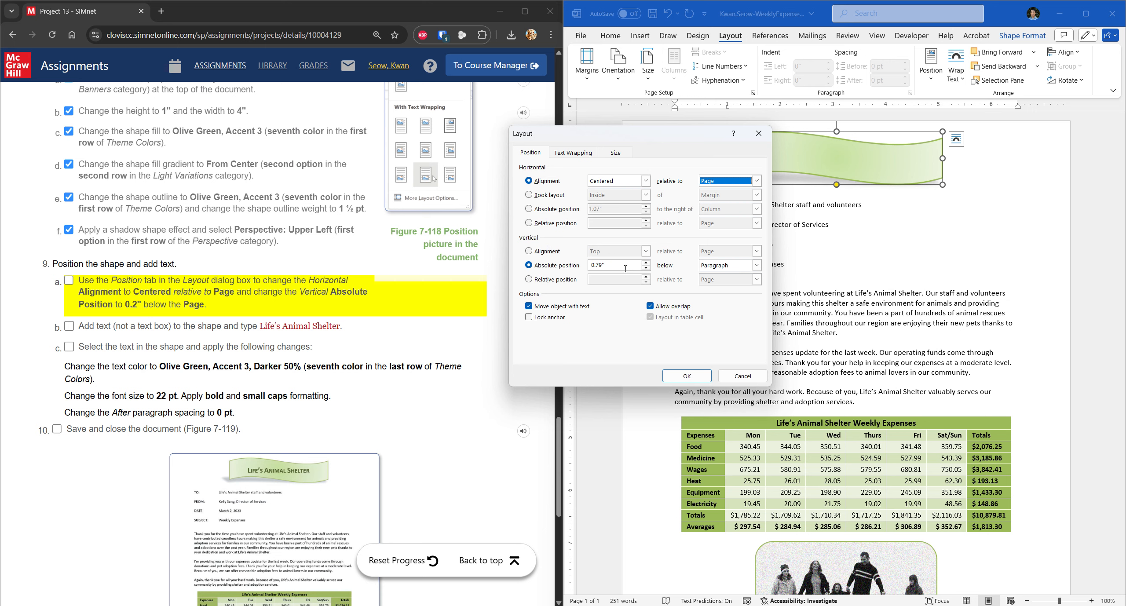
# Step: Set the wave shape's vertical absolute position to 0.2" below Page, apply the layout, and mark the position instruction as completed
pyautogui.click(543, 266)
pyautogui.write('0.2')
pyautogui.click(756, 265)
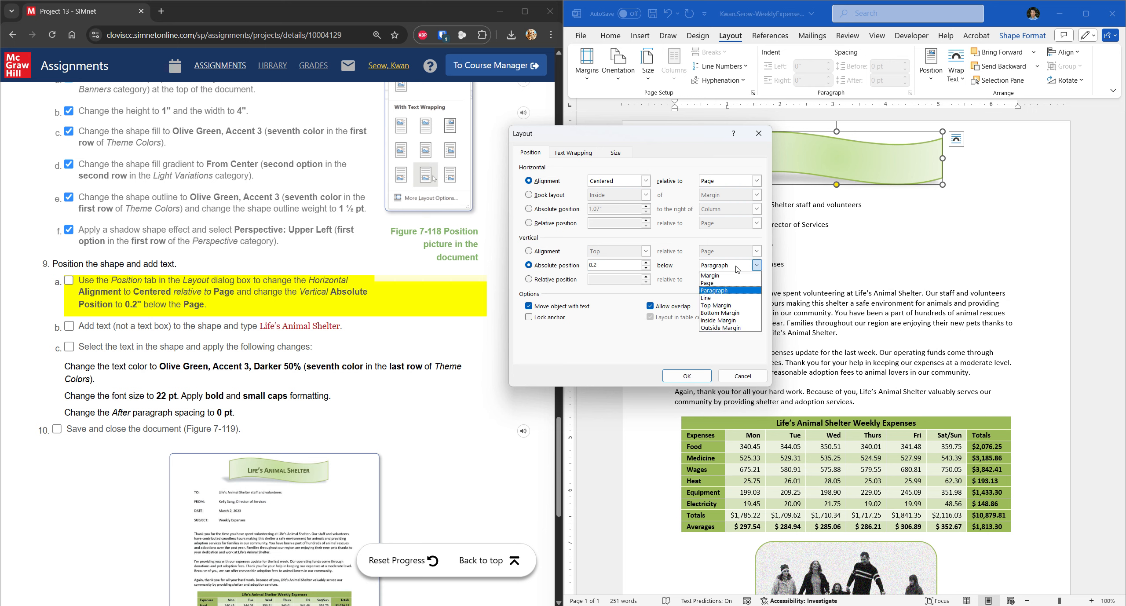
pyautogui.click(730, 269)
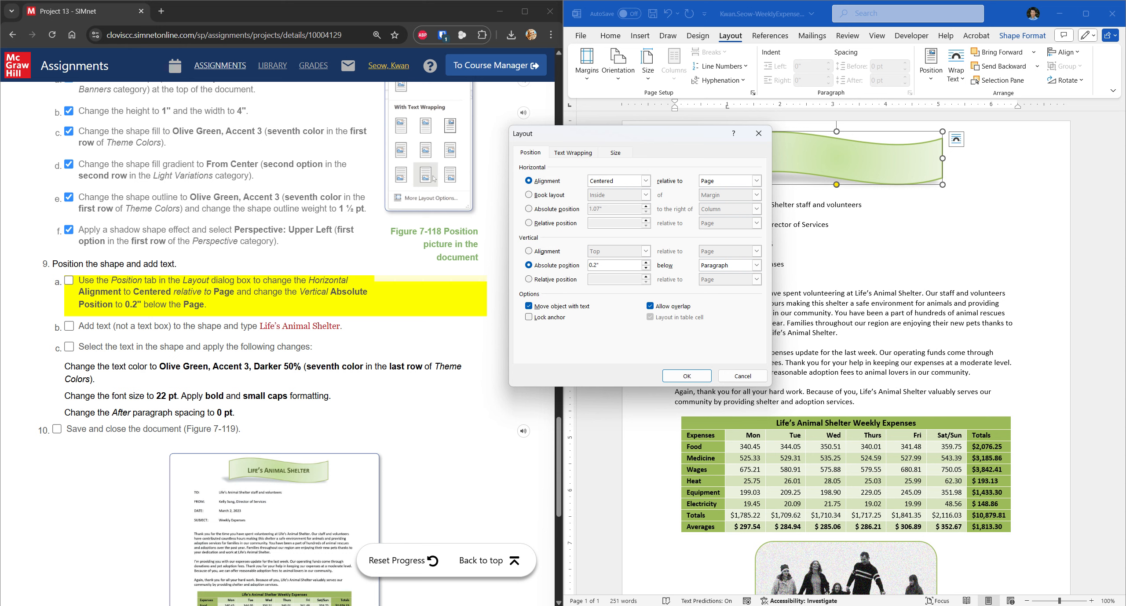
pyautogui.click(756, 265)
pyautogui.click(737, 281)
pyautogui.click(684, 378)
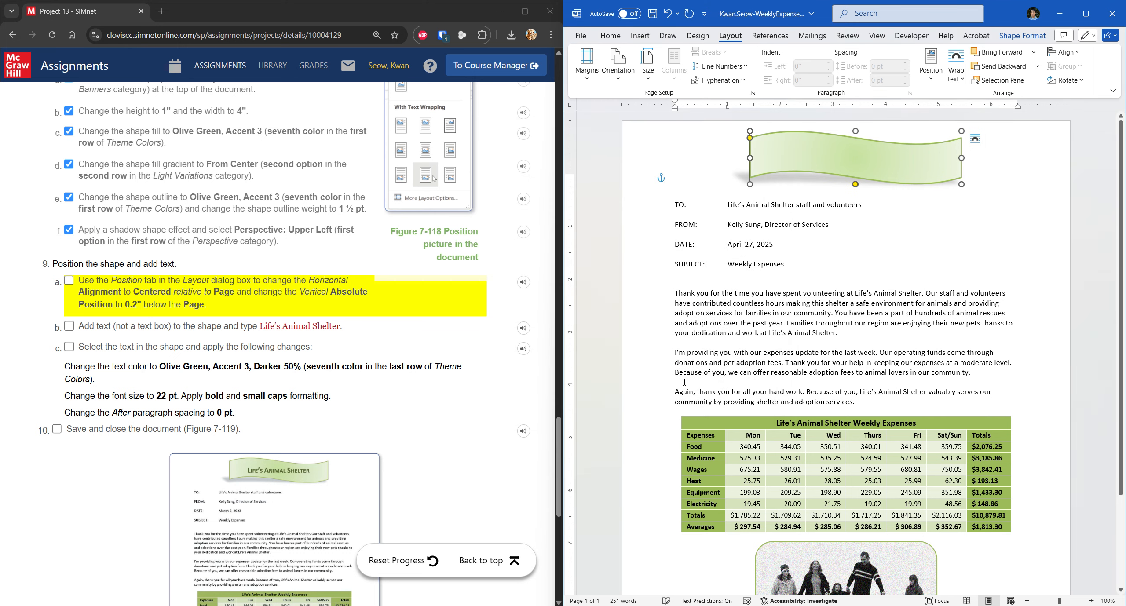
pyautogui.click(69, 280)
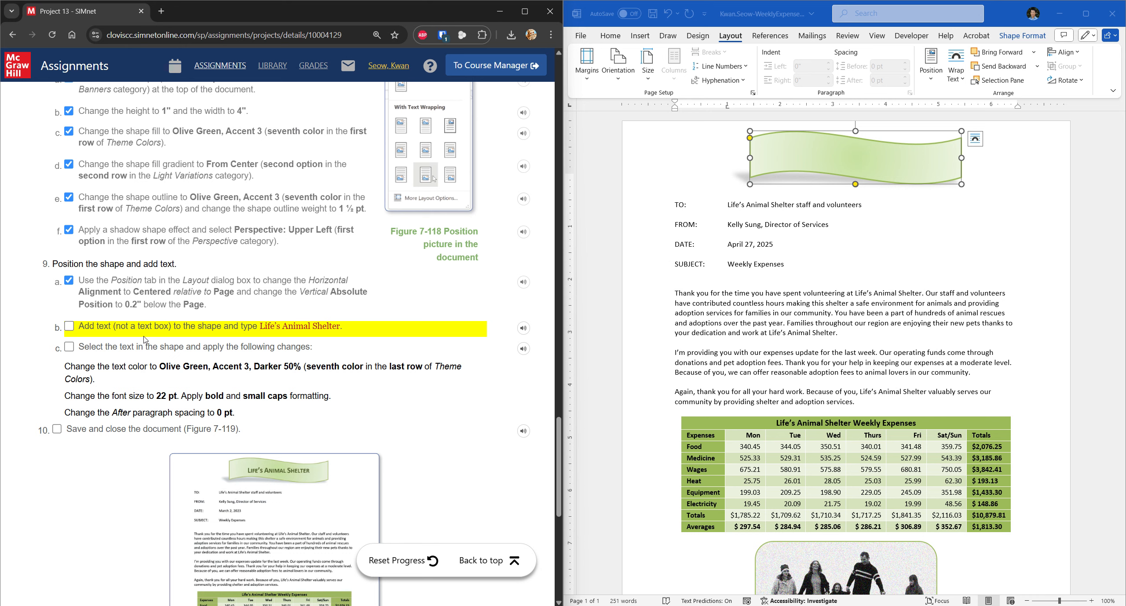
# Step: Add the text "Life's Animal Shelter" inside the wave shape and mark the text instruction as completed
pyautogui.click(855, 152)
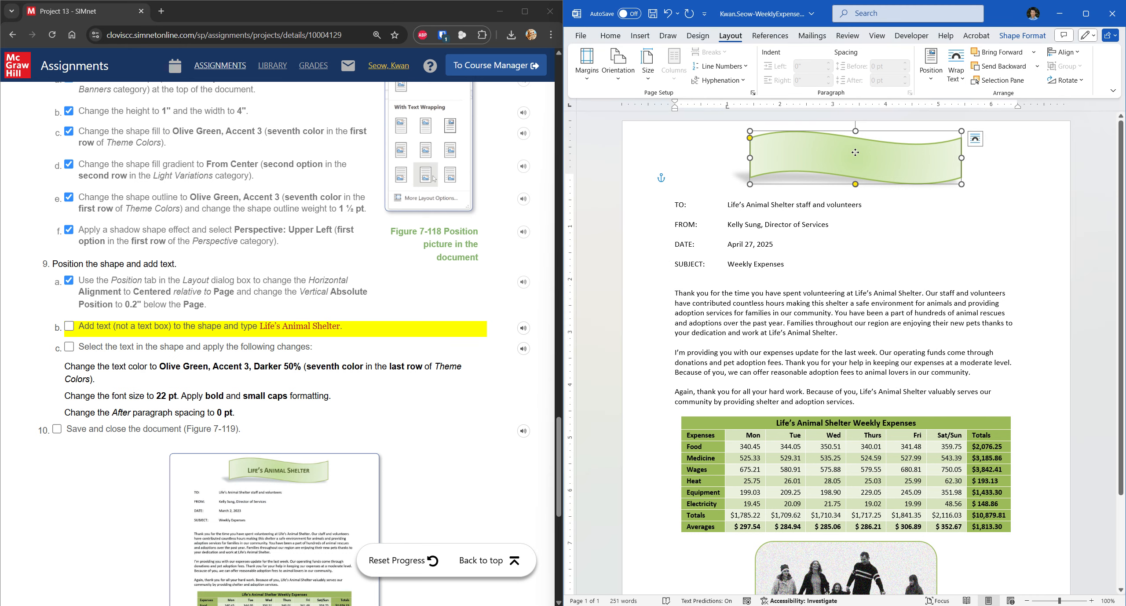
pyautogui.rightClick(855, 152)
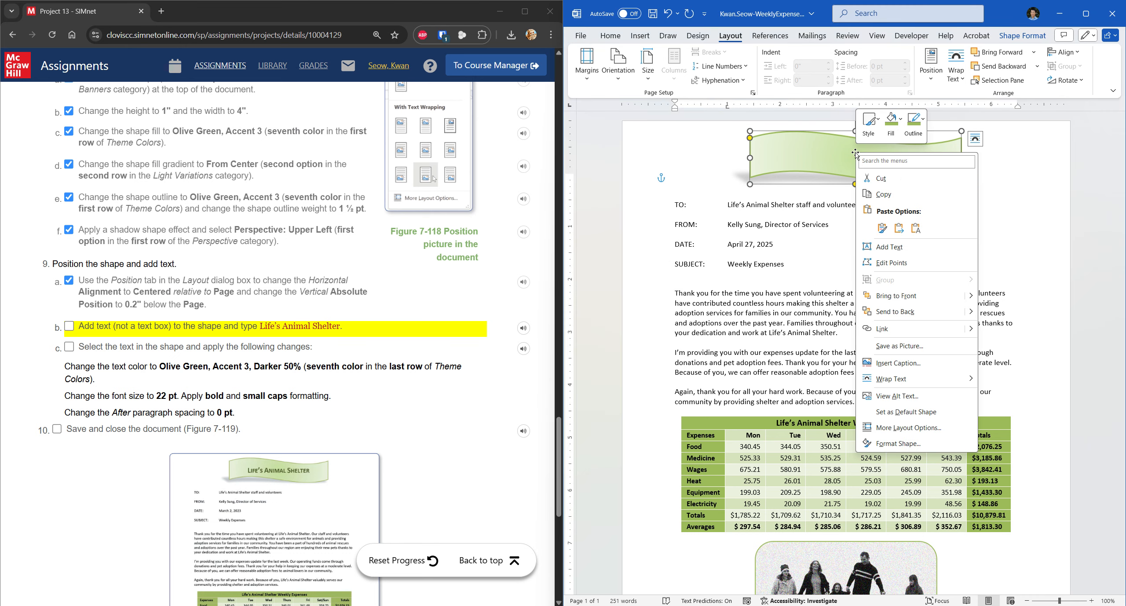
pyautogui.click(900, 252)
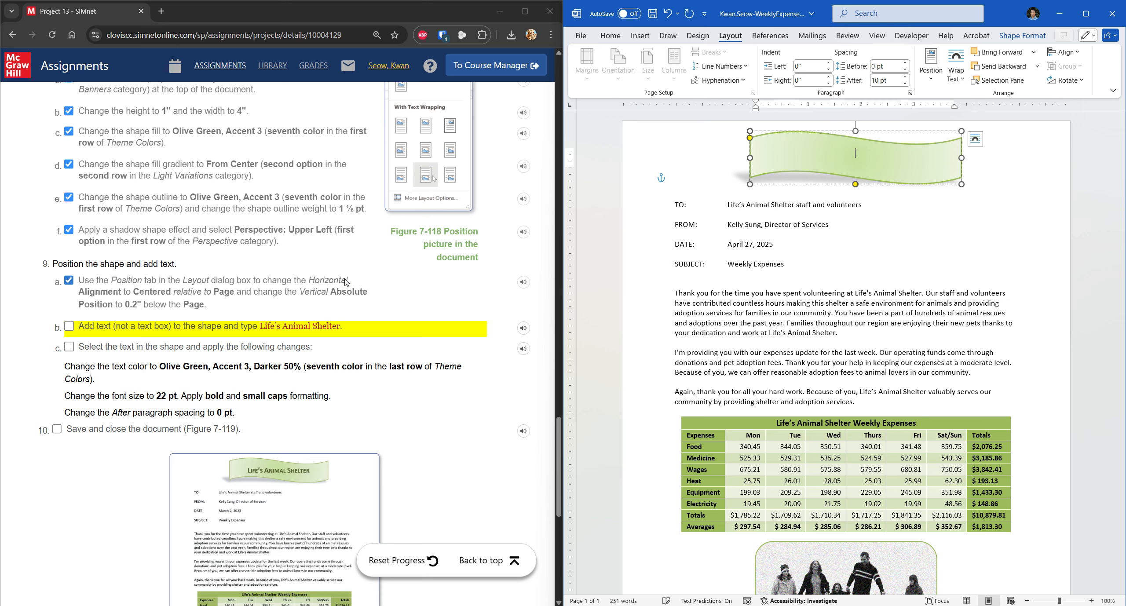
pyautogui.write("Life's")
pyautogui.click(80, 329)
pyautogui.click(69, 326)
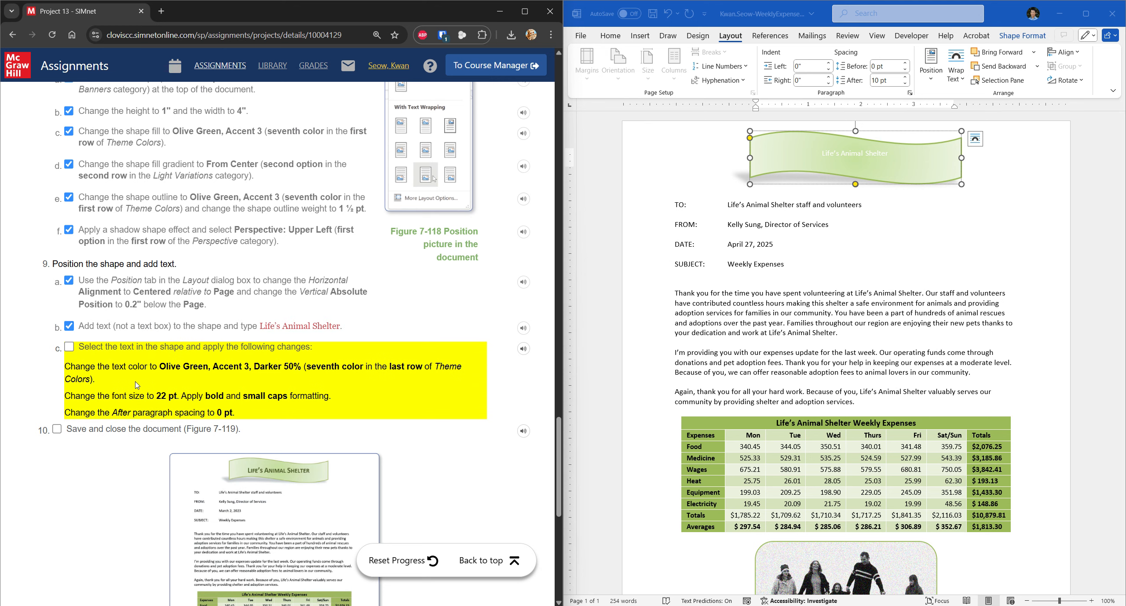
# Step: Select the "Life's Animal Shelter" text in the wave shape and set its font color to Olive Green, Accent 3, Darker 50%
pyautogui.click(831, 154)
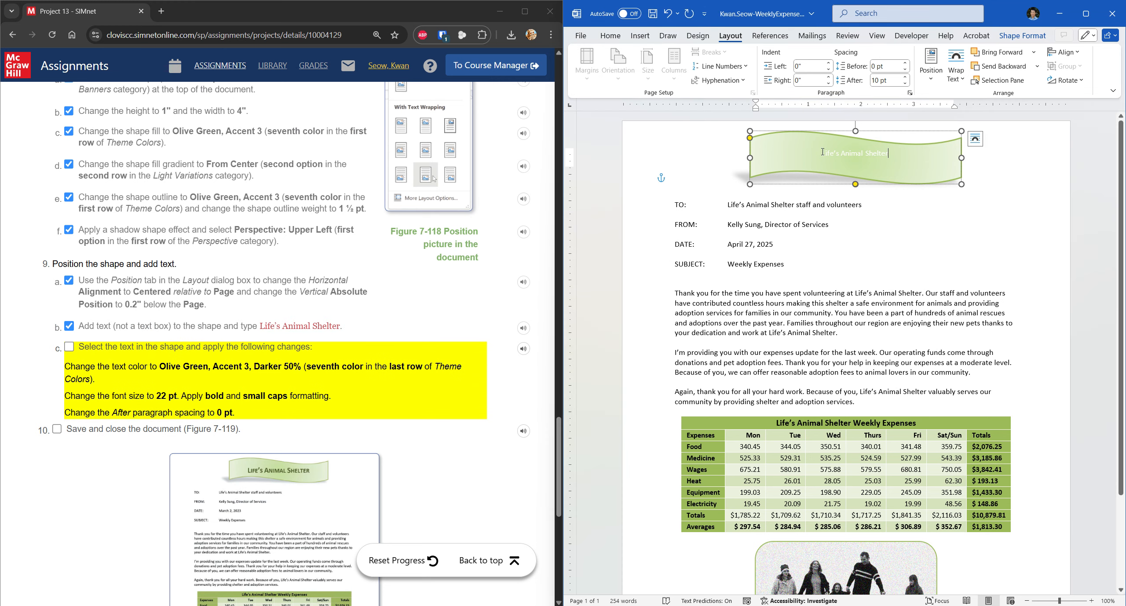
pyautogui.moveTo(822, 152); pyautogui.dragTo(890, 155)
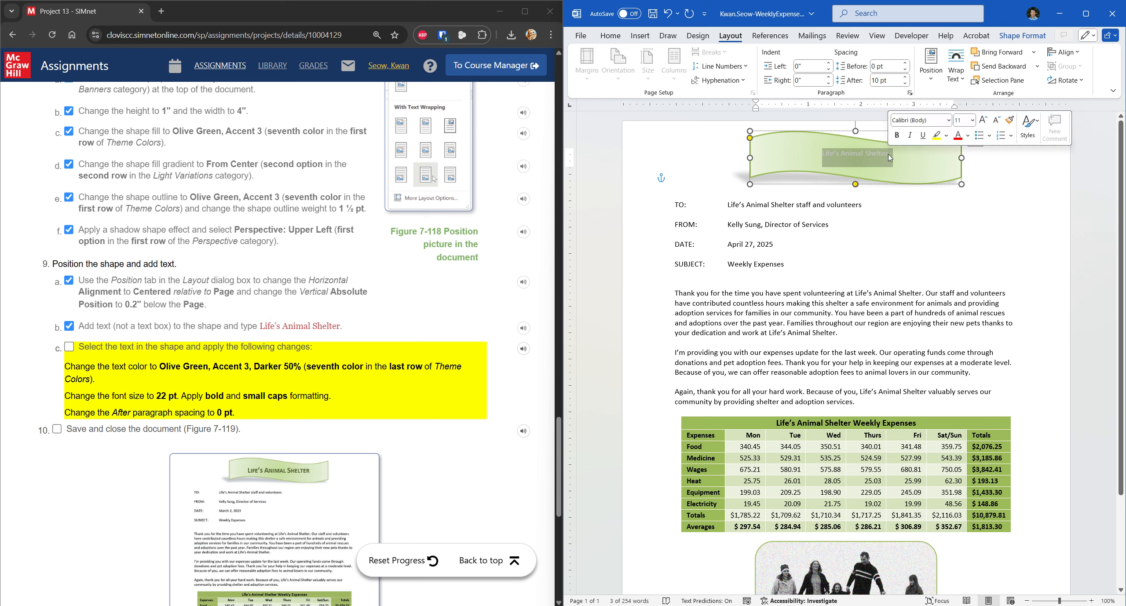
pyautogui.click(619, 42)
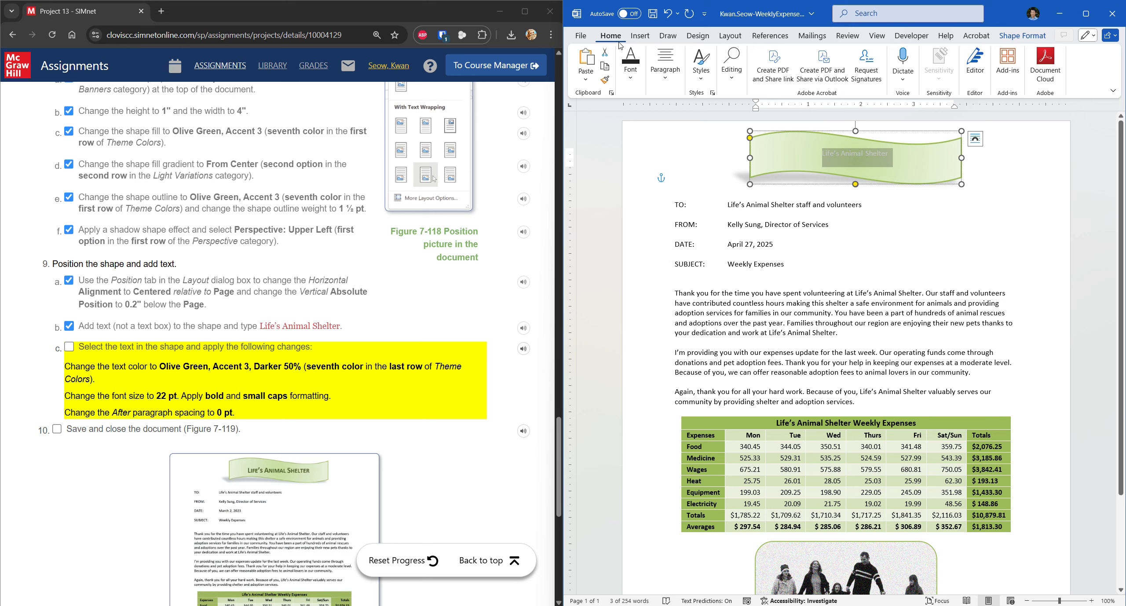
pyautogui.click(631, 72)
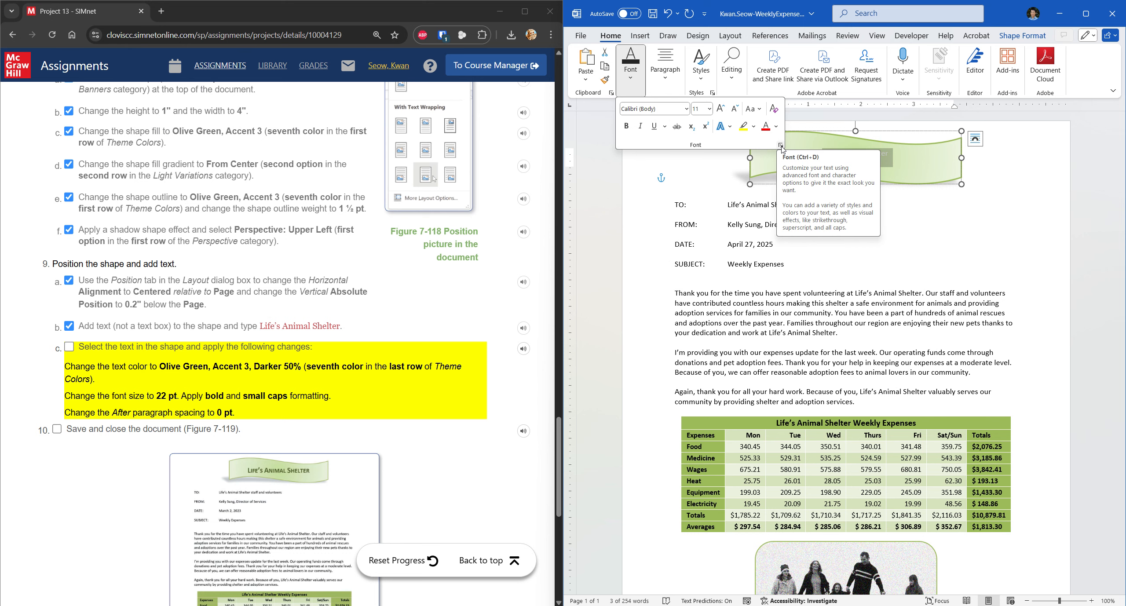
pyautogui.click(635, 83)
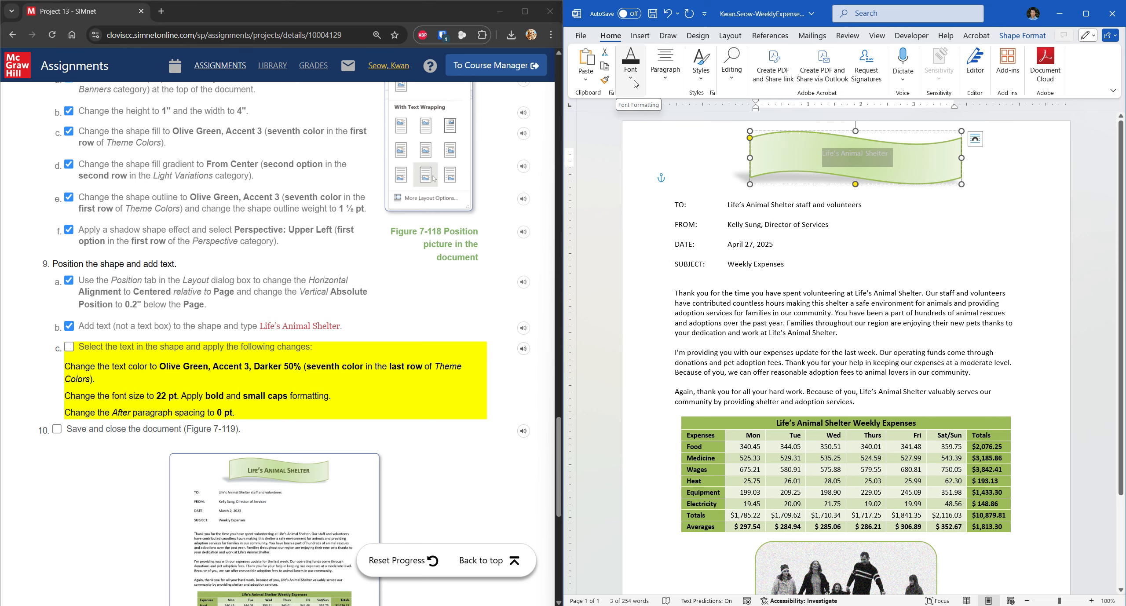
pyautogui.press('super')
pyautogui.press('super')
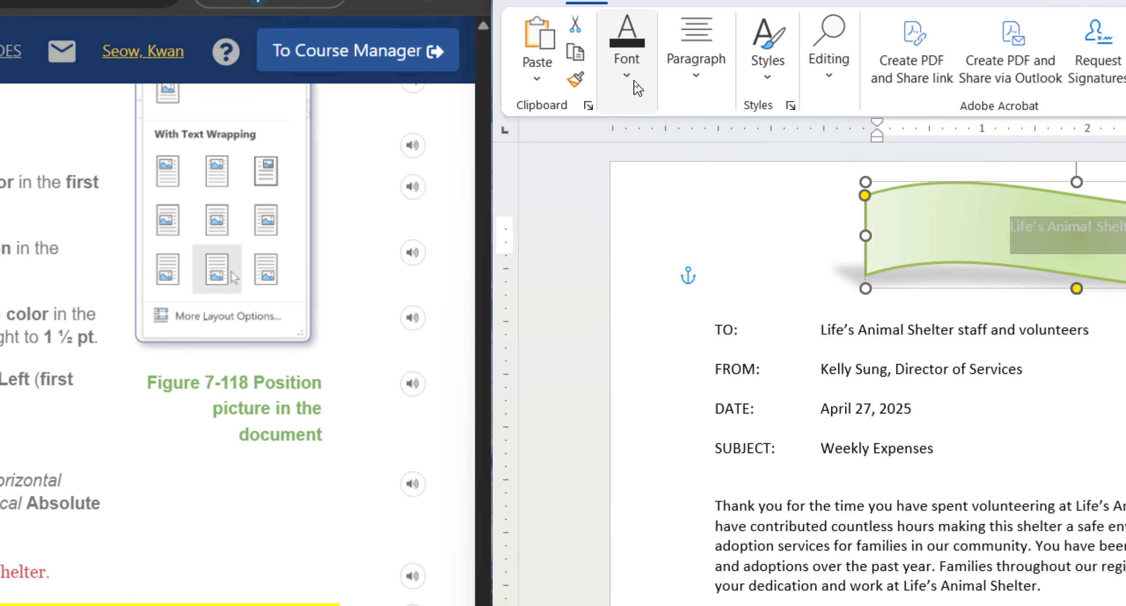
pyautogui.click(636, 87)
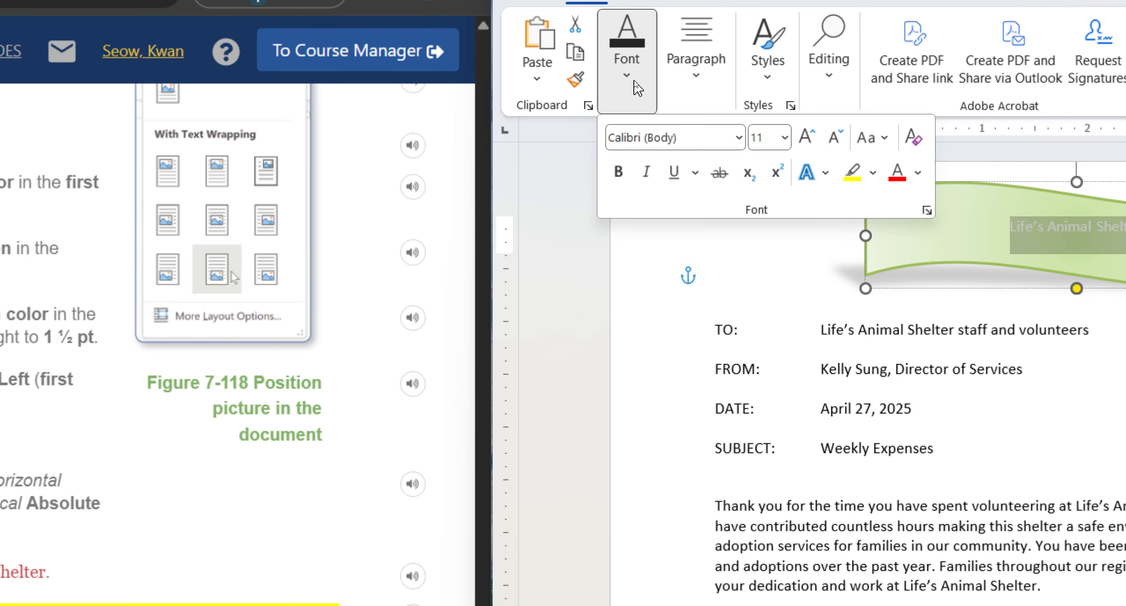
pyautogui.click(927, 211)
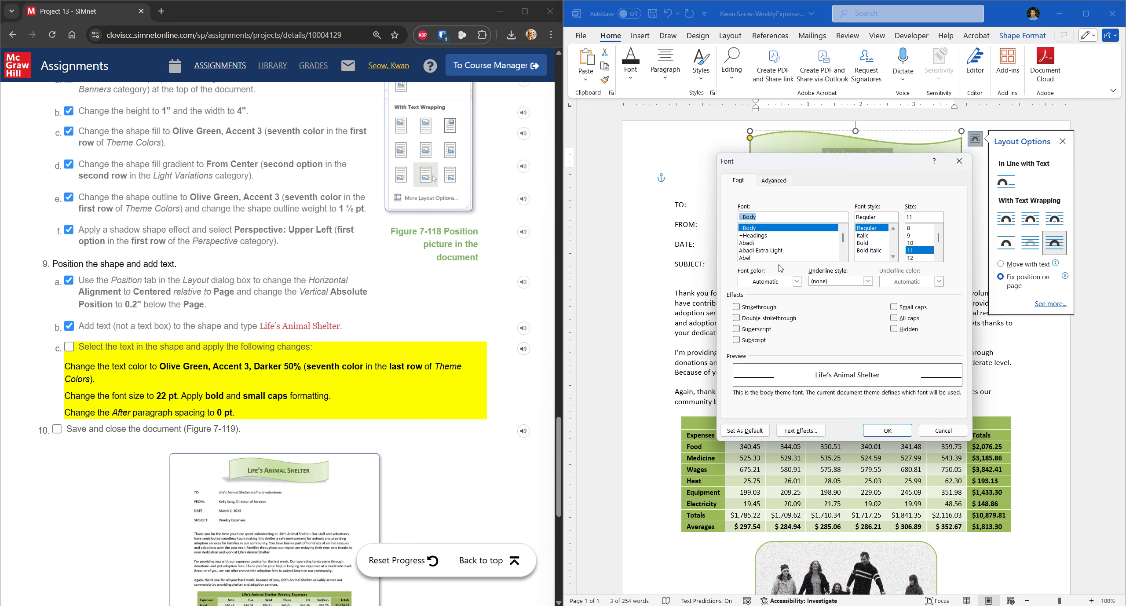
pyautogui.click(795, 281)
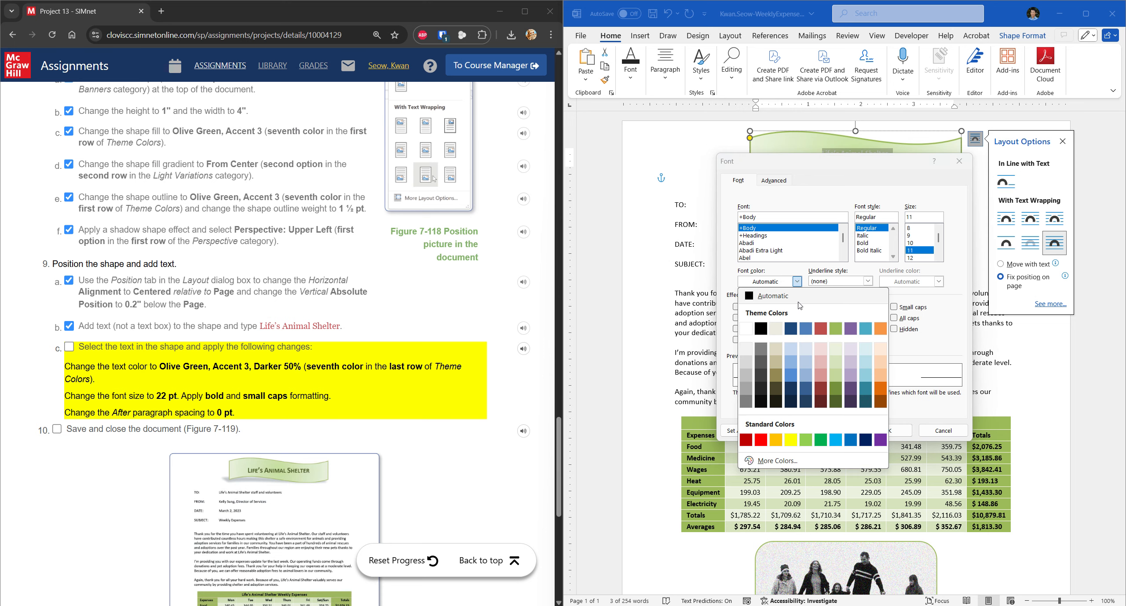
pyautogui.click(835, 402)
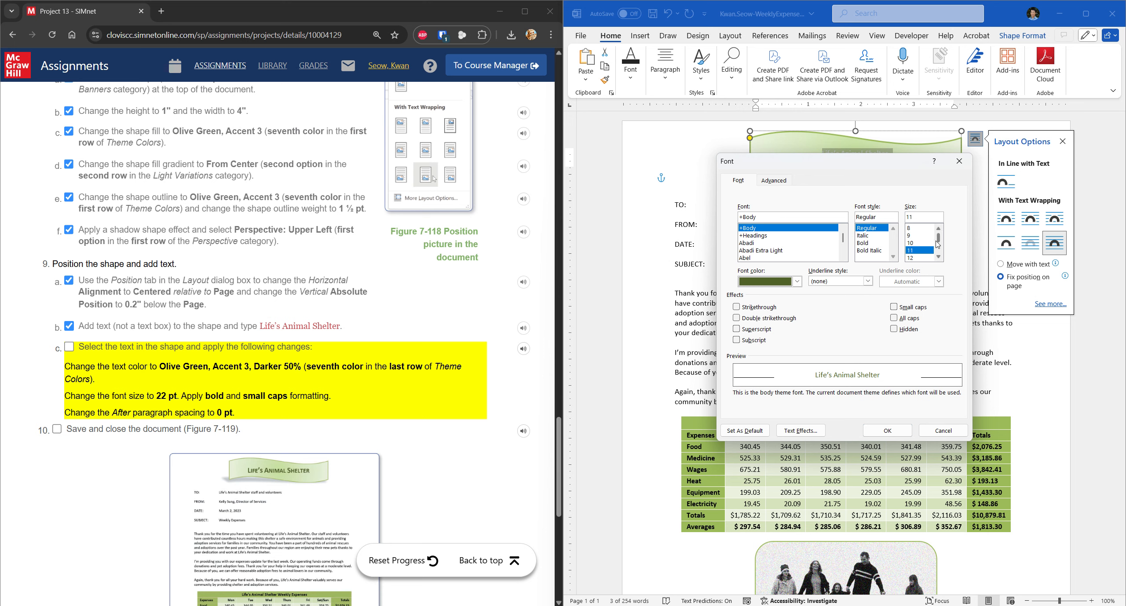
# Step: Set the font size of the wave shape's selected text to 22 pt
pyautogui.click(938, 257)
pyautogui.click(939, 257)
pyautogui.click(938, 257)
pyautogui.click(939, 258)
pyautogui.click(939, 257)
pyautogui.click(939, 257)
pyautogui.click(913, 250)
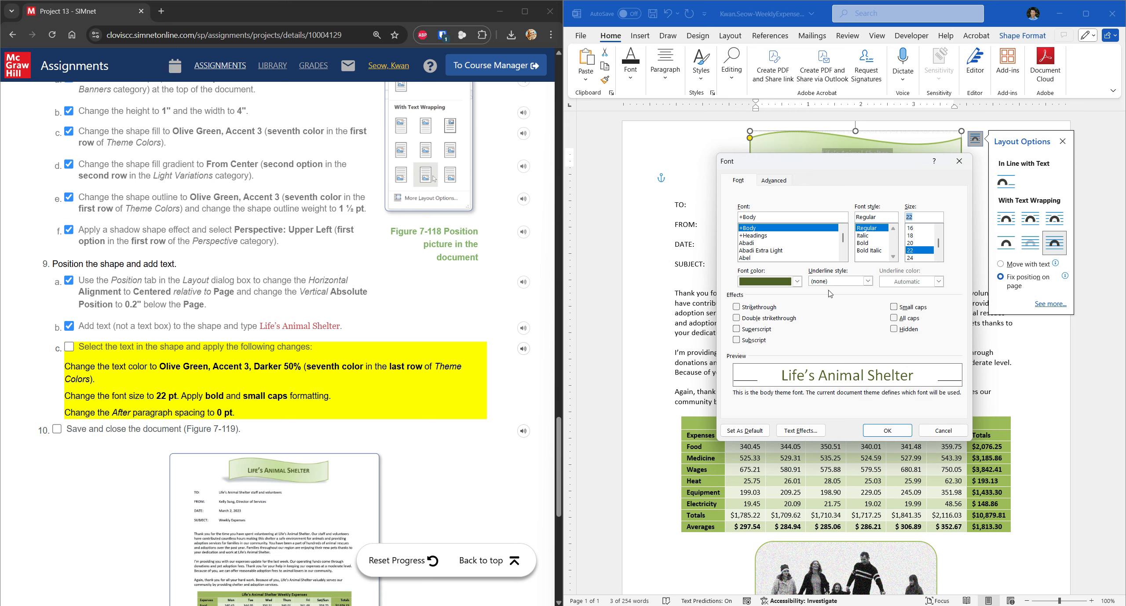
# Step: Make the wave shape's text bold with small caps and apply the font settings
pyautogui.click(867, 281)
pyautogui.click(868, 281)
pyautogui.click(869, 242)
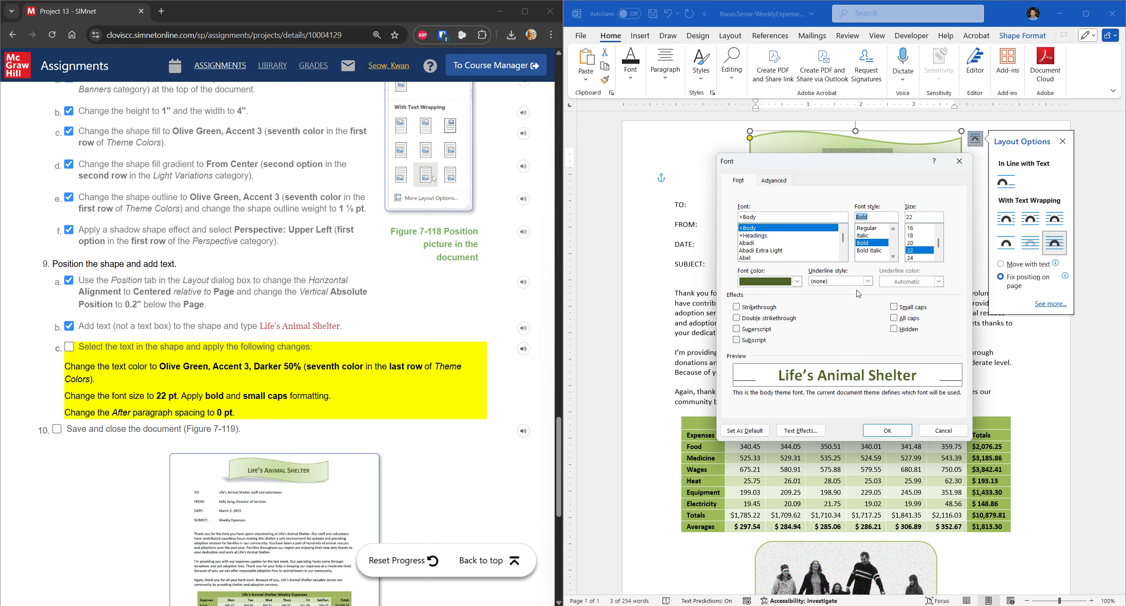
pyautogui.click(900, 308)
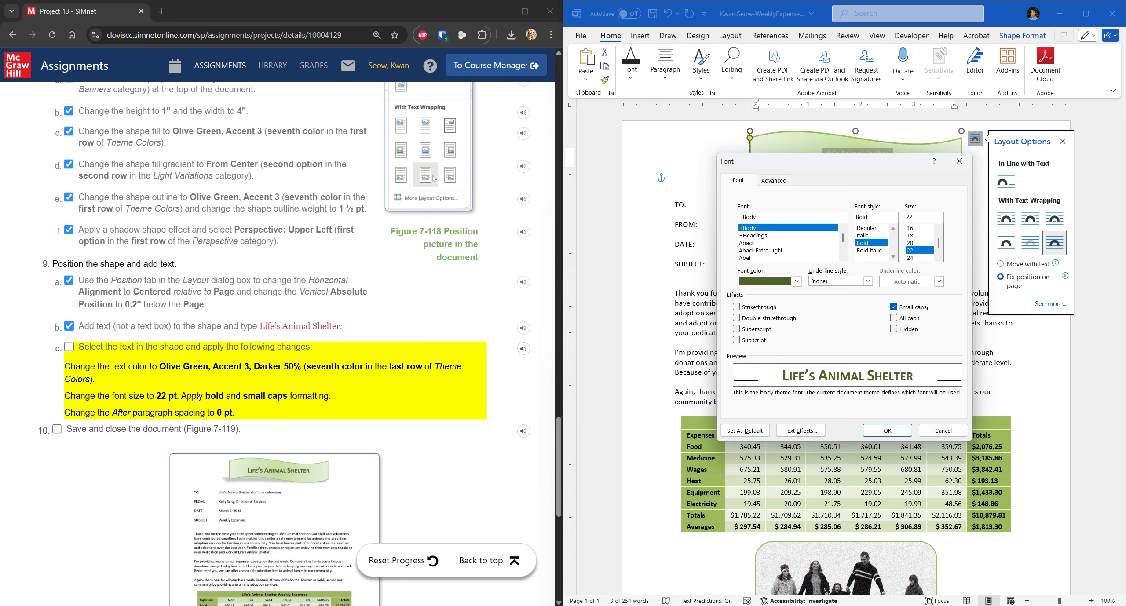
pyautogui.click(873, 428)
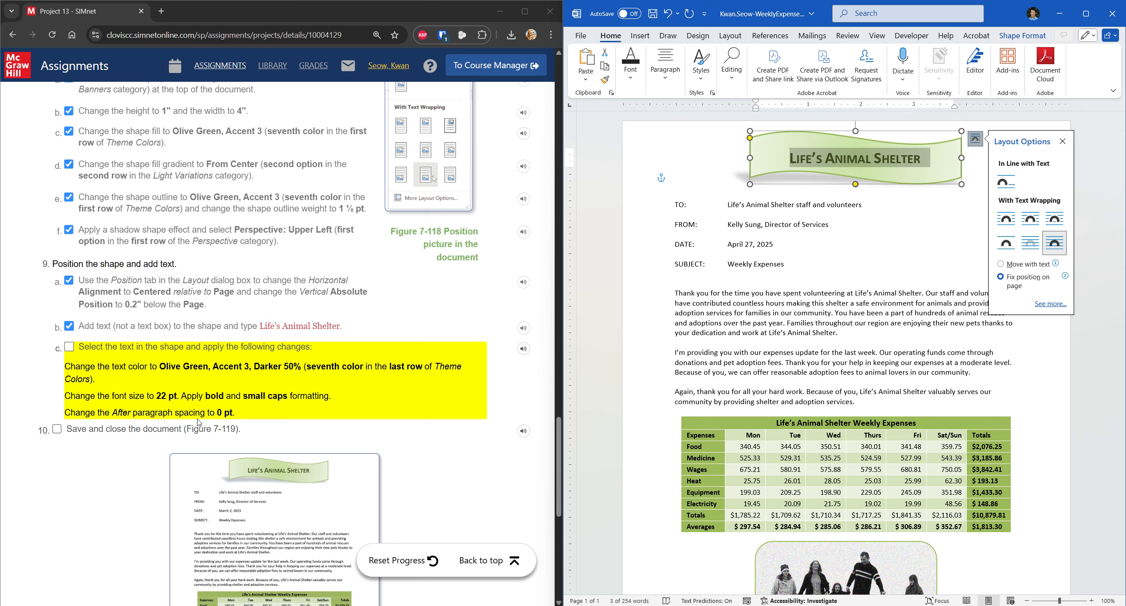
# Step: Set the wave text's After paragraph spacing to 0 pt and mark the text formatting instruction as completed
pyautogui.click(666, 79)
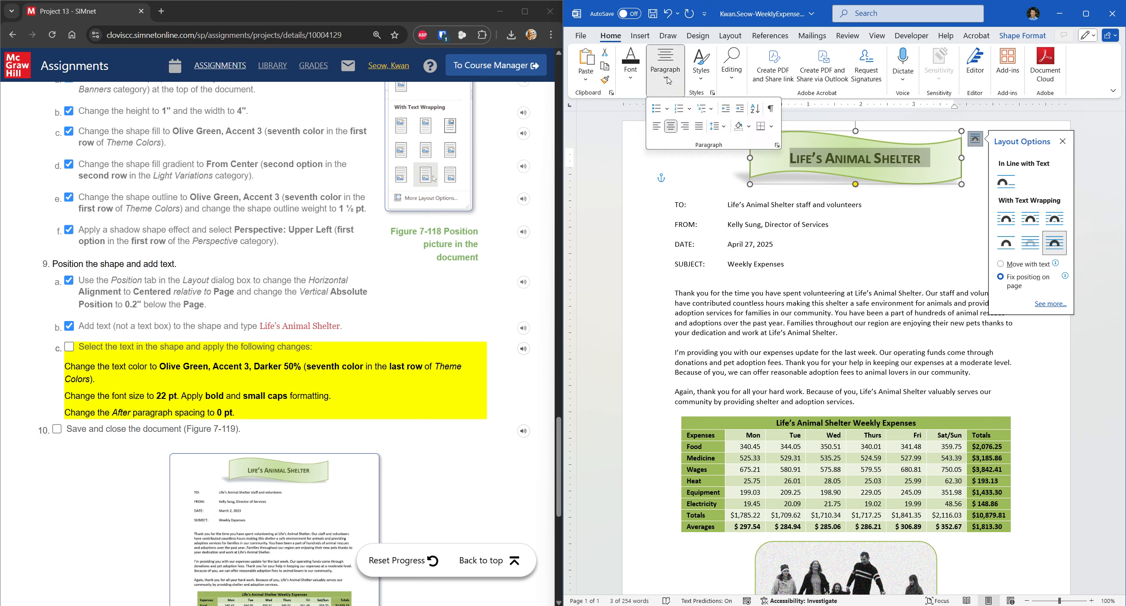
pyautogui.click(777, 148)
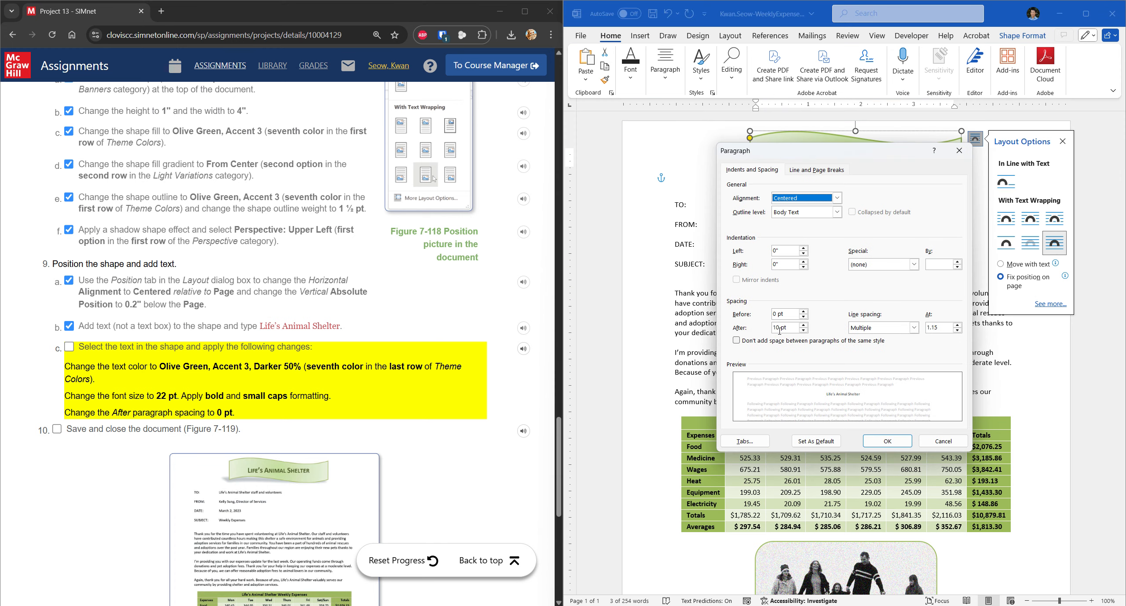
pyautogui.moveTo(794, 329); pyautogui.dragTo(732, 331)
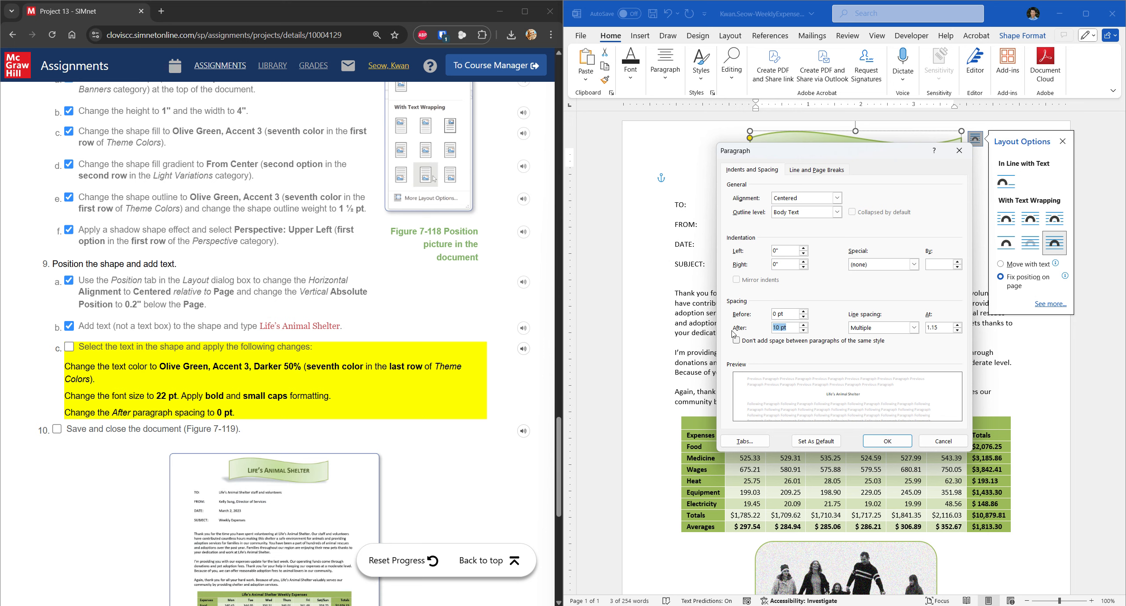
pyautogui.write('0 pt')
pyautogui.click(898, 438)
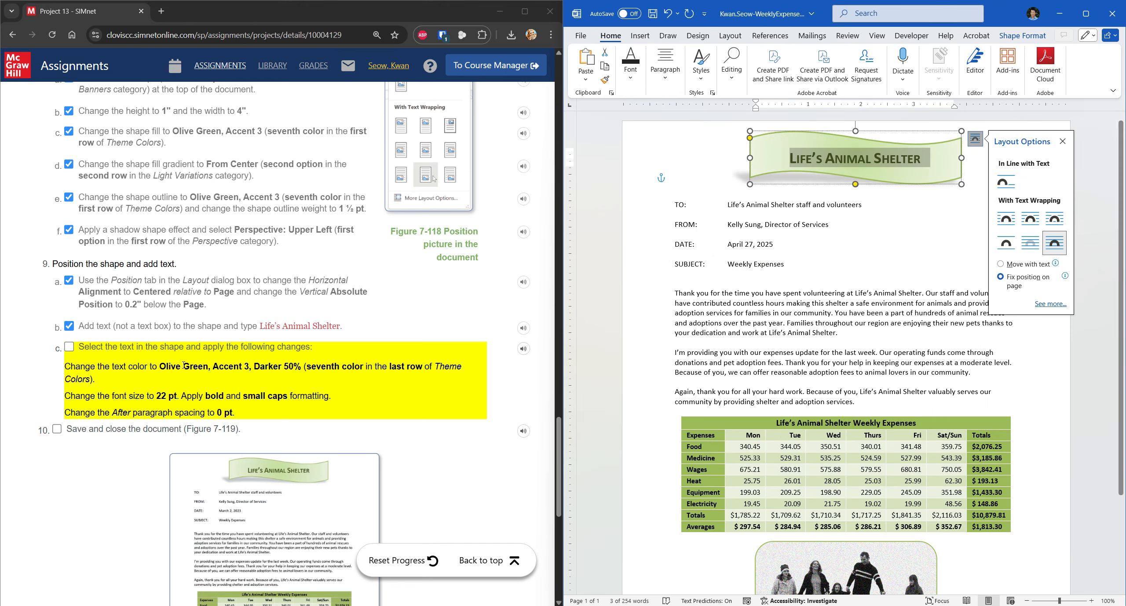
pyautogui.click(68, 348)
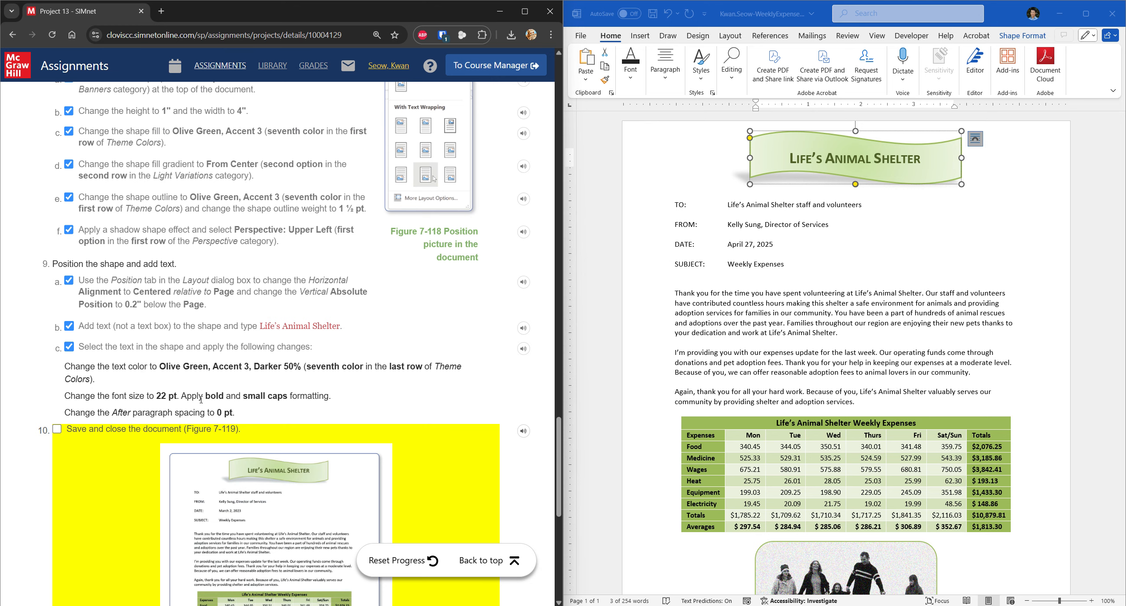
# Step: Mark the save-and-close instruction as completed, then close the memo document and save its changes
pyautogui.scroll(-4, 223, 394)
pyautogui.click(57, 209)
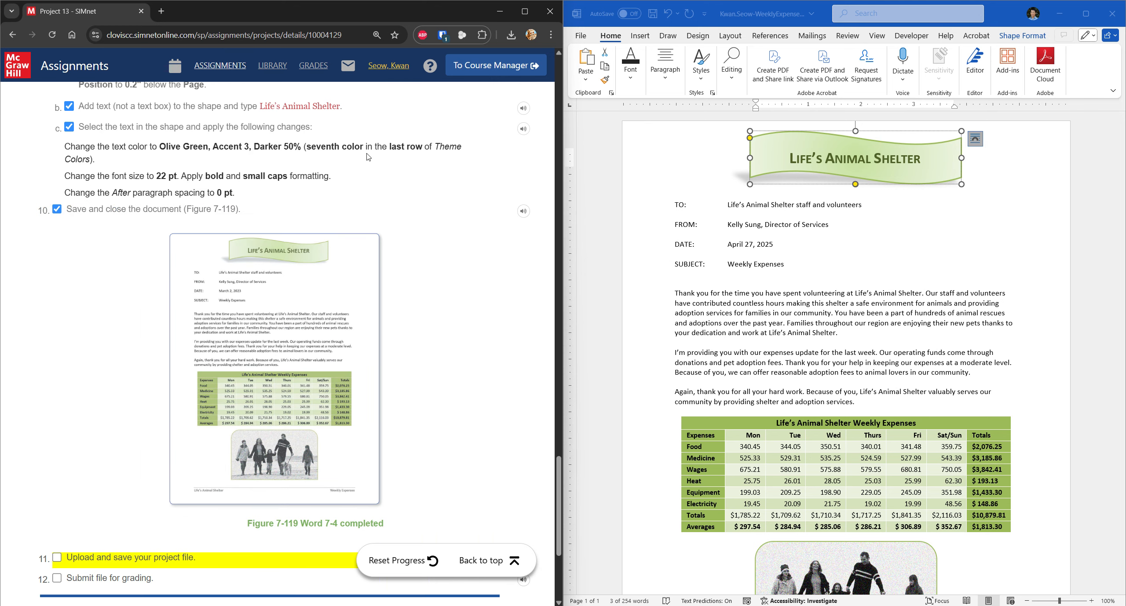
pyautogui.click(1112, 13)
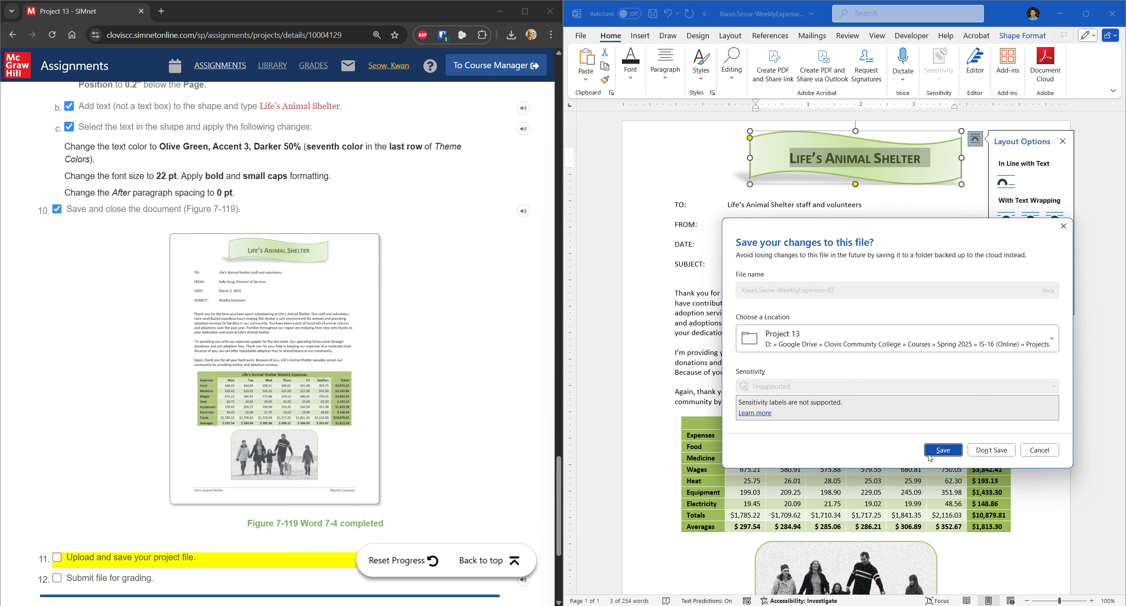
pyautogui.click(943, 450)
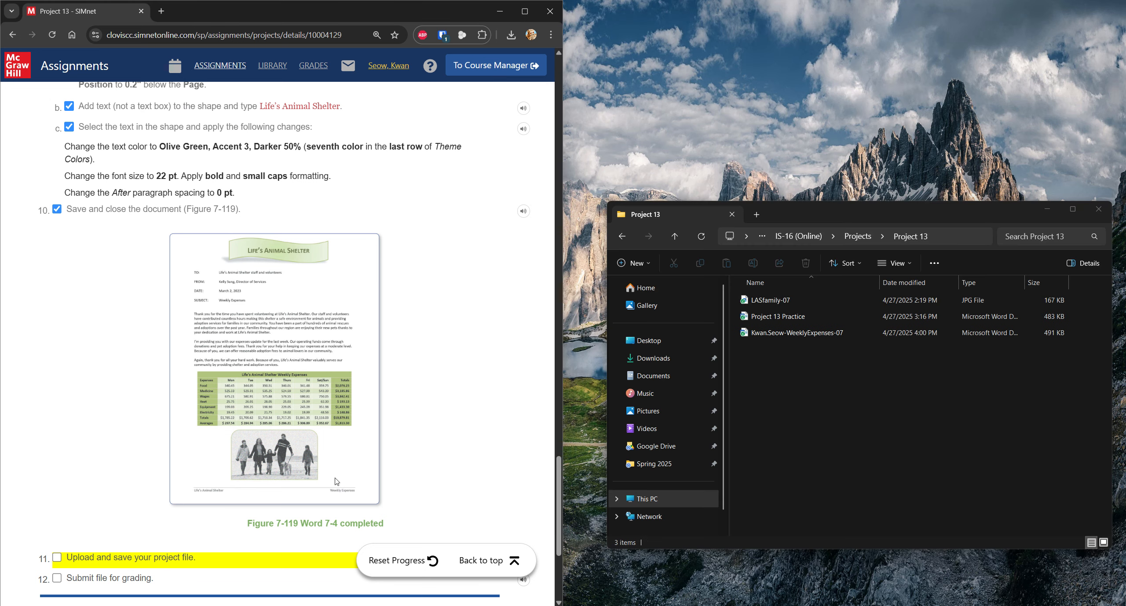
# Step: Mark the upload and submit instructions as completed and return to the beginning of the project page
pyautogui.scroll(-3, 142, 418)
pyautogui.click(146, 399)
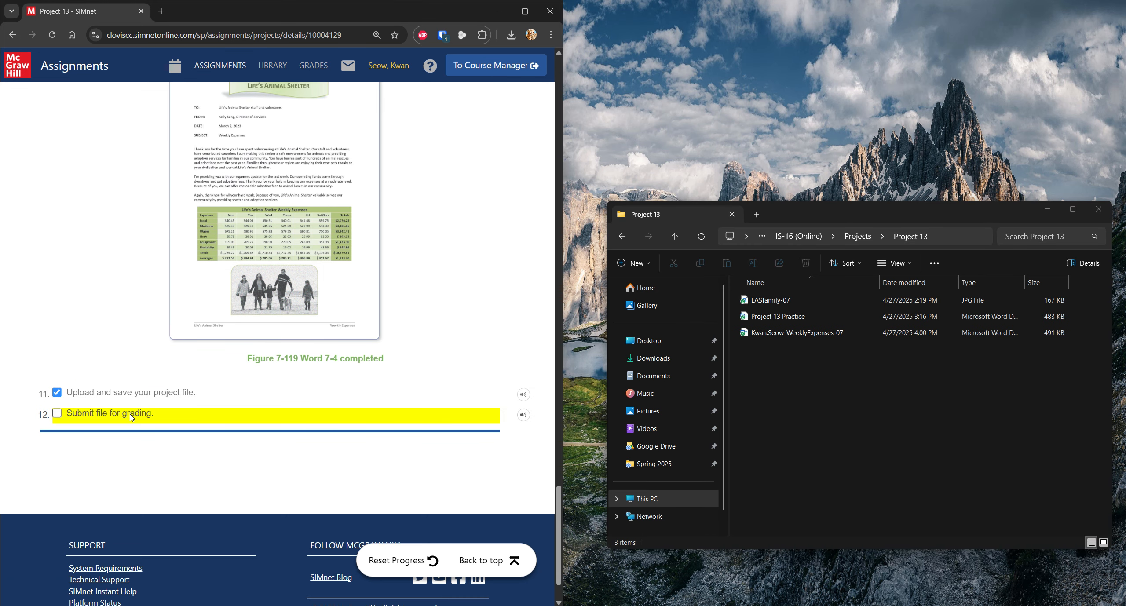
pyautogui.click(146, 414)
pyautogui.click(486, 560)
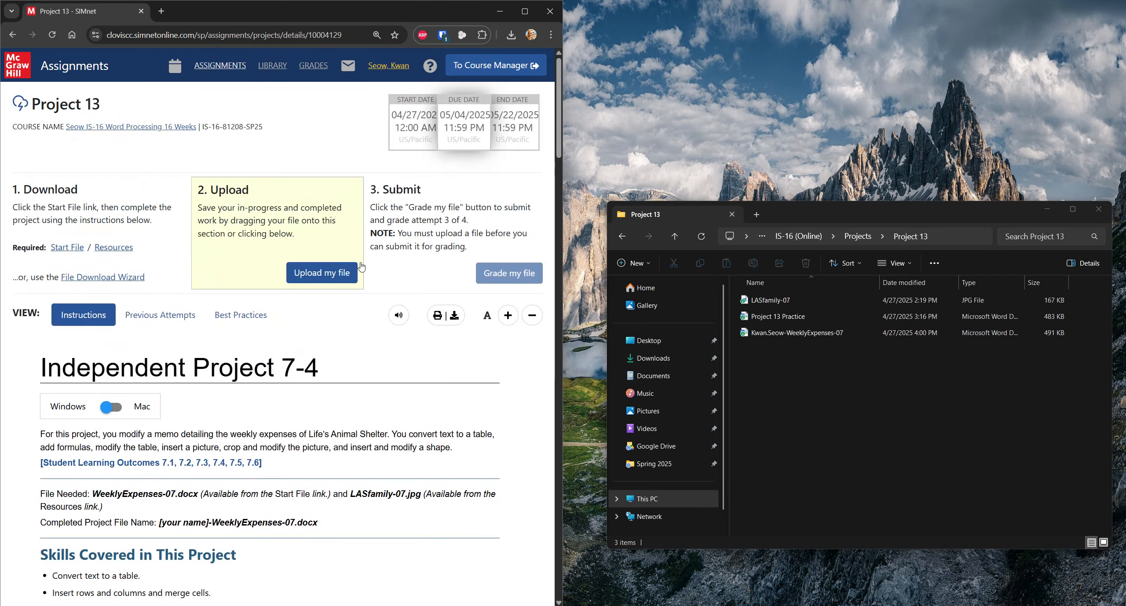
pyautogui.click(323, 272)
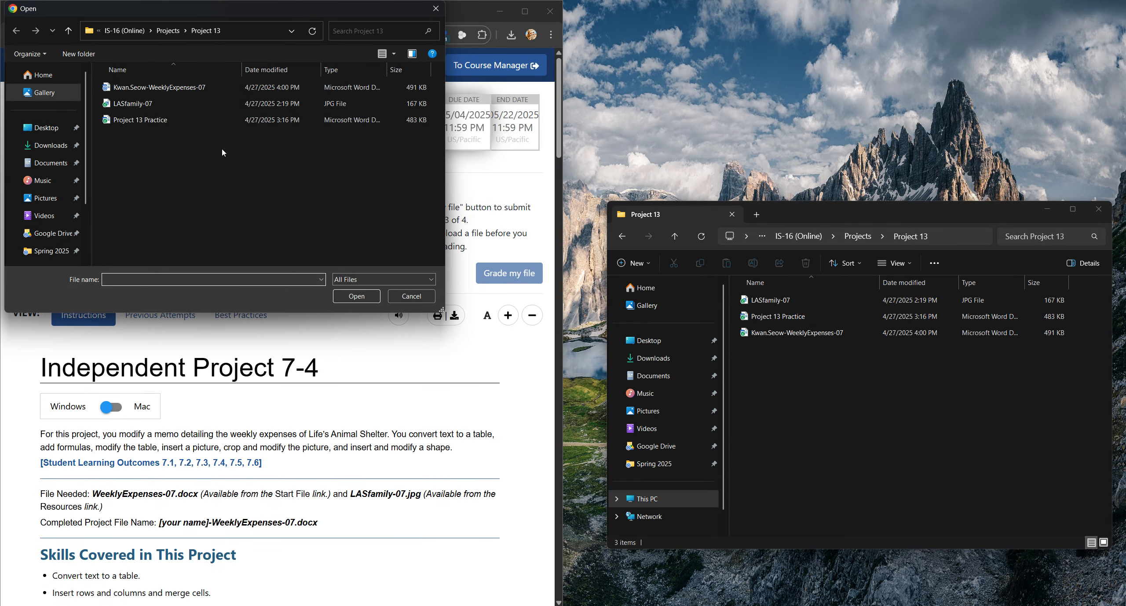
pyautogui.click(411, 296)
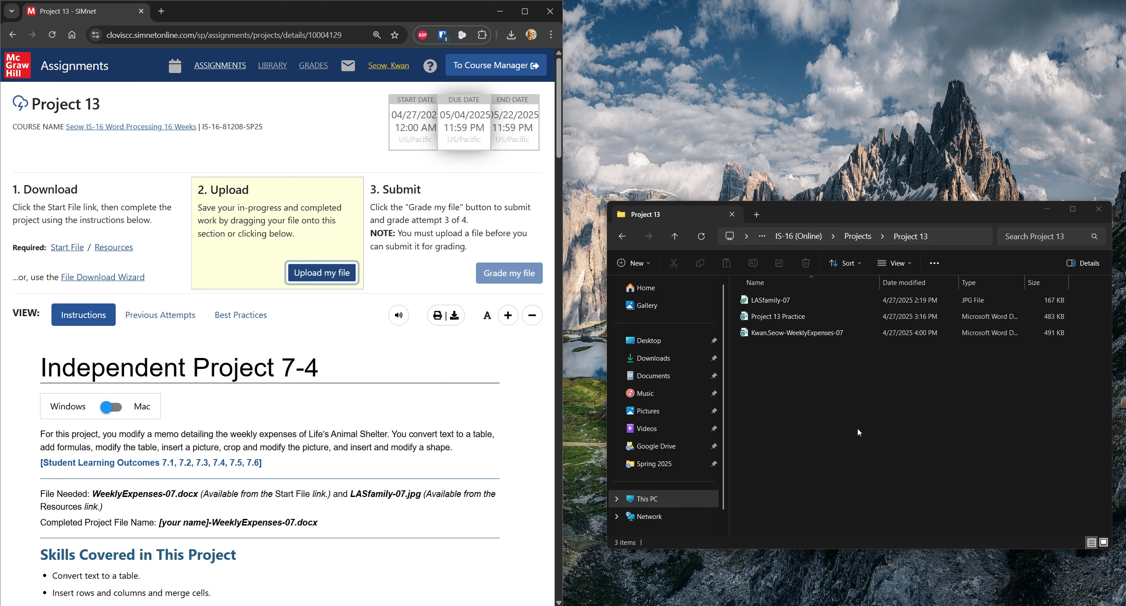
pyautogui.moveTo(883, 214); pyautogui.dragTo(878, 144)
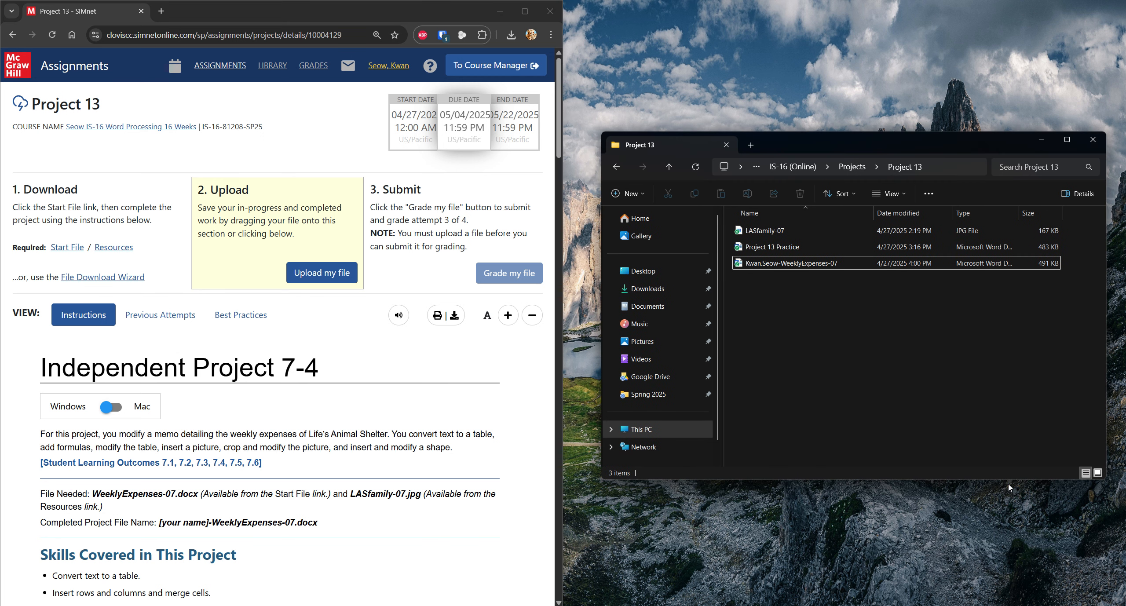
pyautogui.click(915, 605)
# Step: Upload the completed WeeklyExpenses-07 document from the Project 13 folder and submit it for grading
pyautogui.click(333, 273)
pyautogui.click(118, 89)
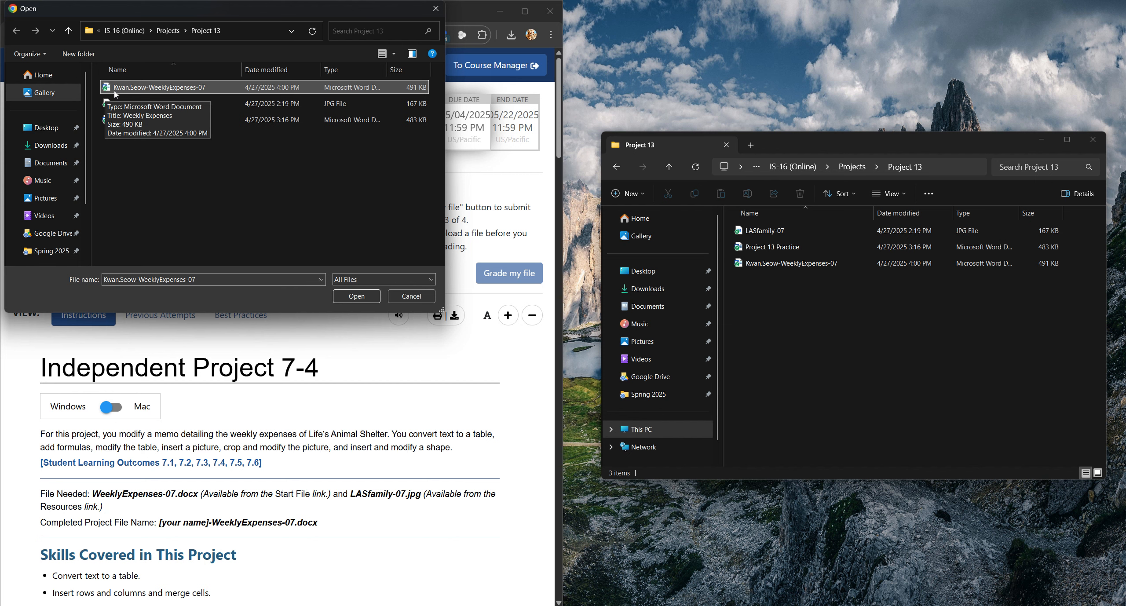
pyautogui.click(356, 296)
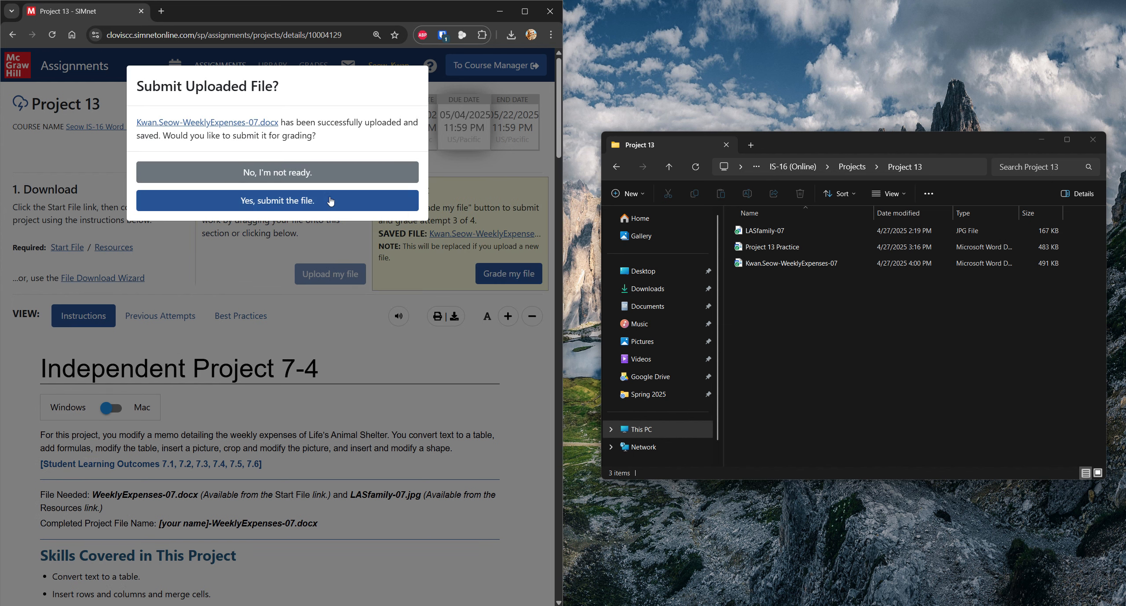
pyautogui.click(331, 199)
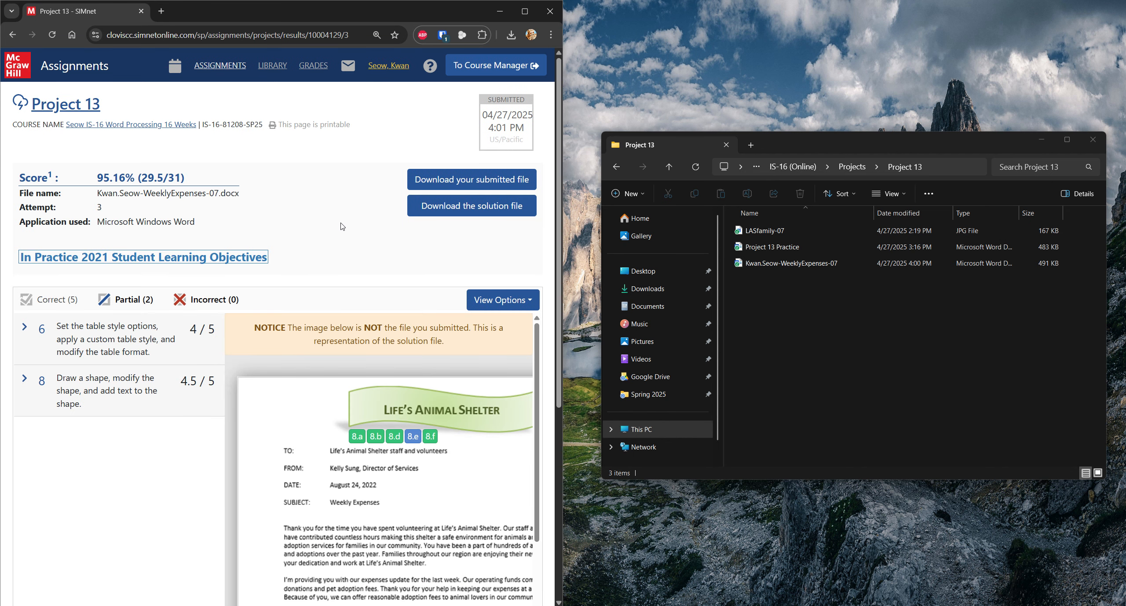
# Step: Examine the grading results for the table formatting in item 6, including the feedback on alignment step 6.f
pyautogui.scroll(-1, 342, 227)
pyautogui.scroll(-2, 342, 226)
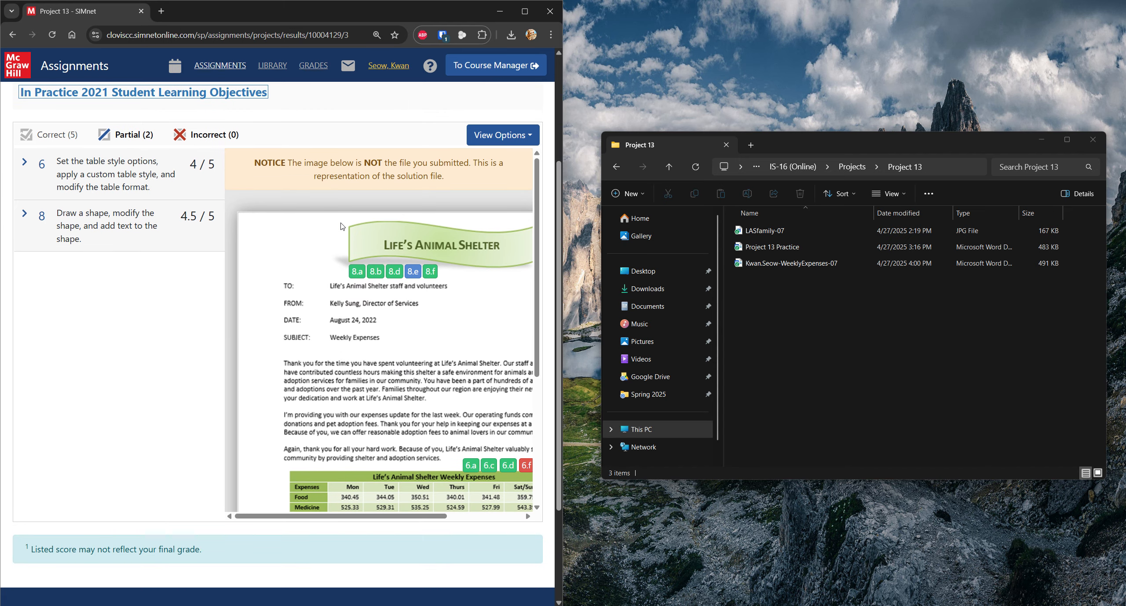
pyautogui.moveTo(399, 516); pyautogui.dragTo(445, 524)
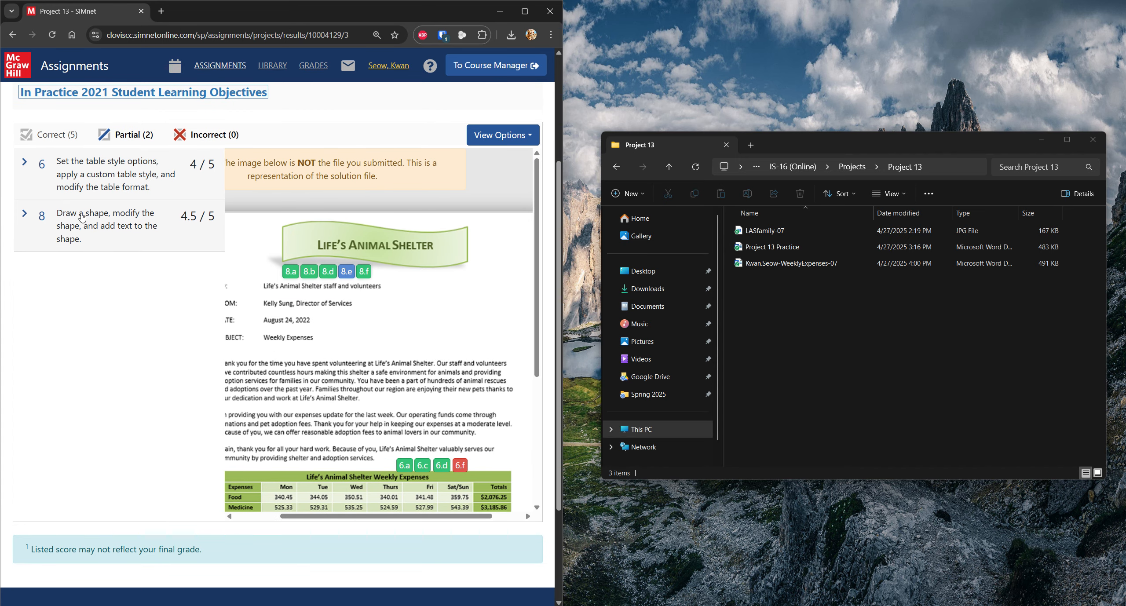
pyautogui.click(57, 193)
pyautogui.scroll(-4, 153, 267)
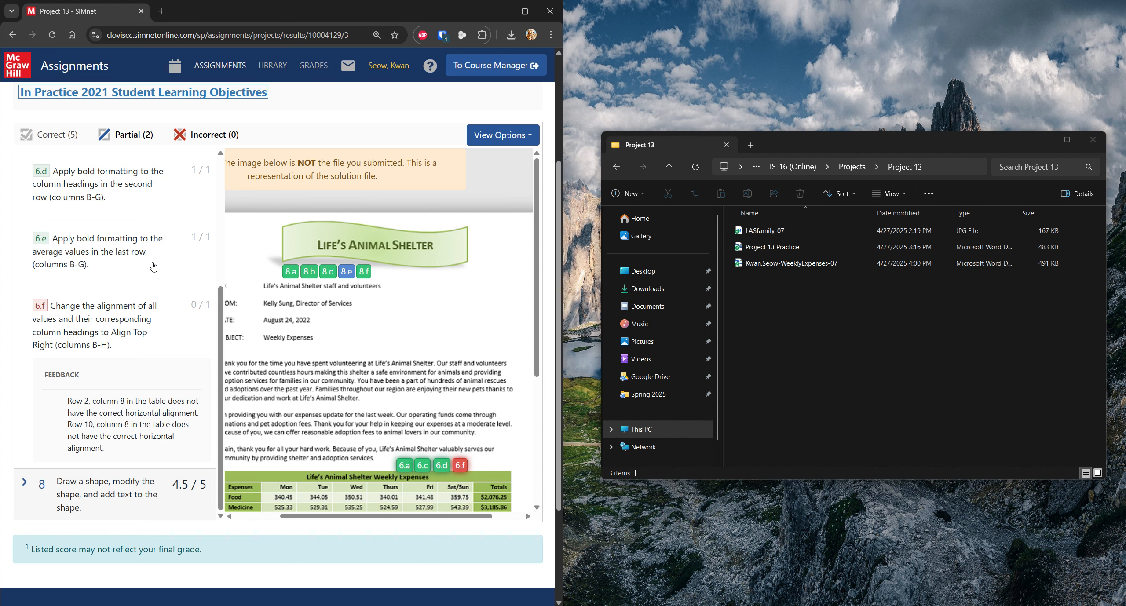
pyautogui.scroll(-1, 153, 267)
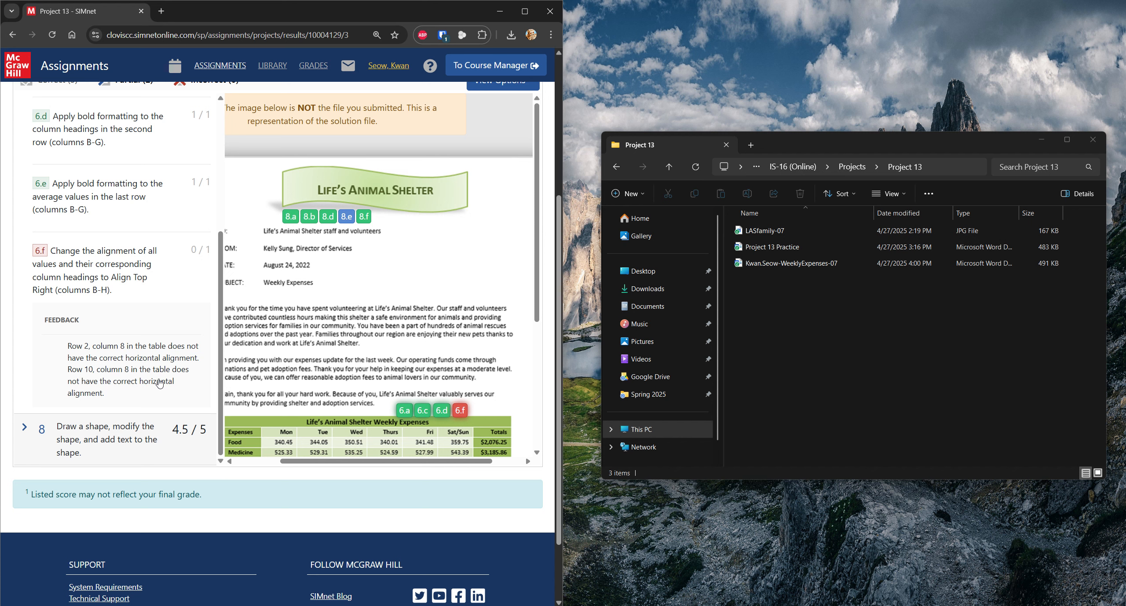
pyautogui.scroll(-2, 401, 344)
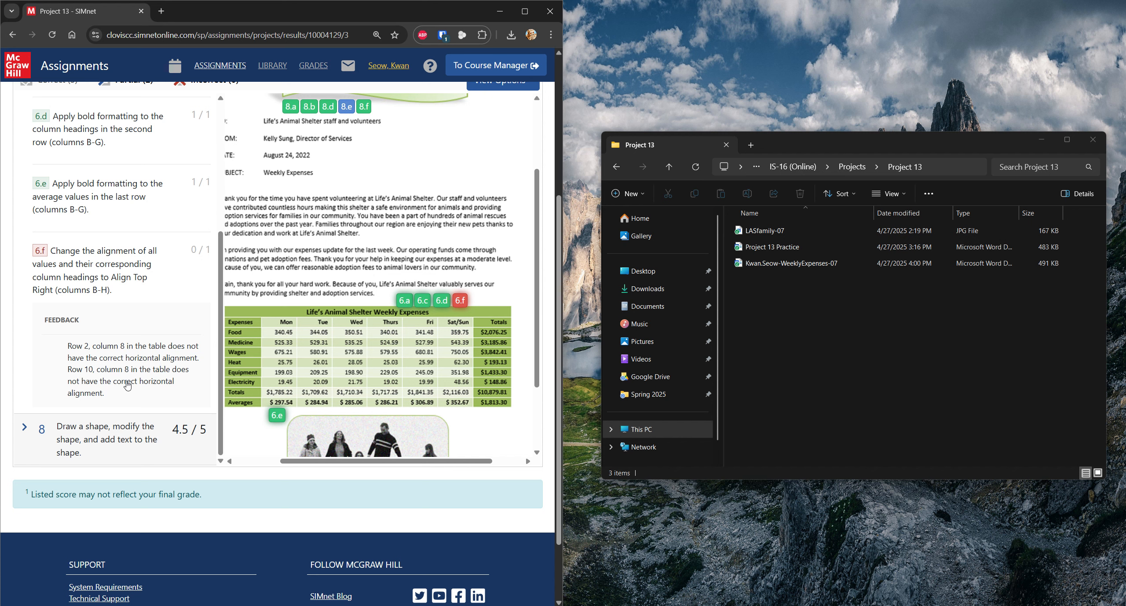
# Step: Examine the grading results for shape item 8, including the feedback on outline step 8.e, and look over the solution preview
pyautogui.scroll(5, 176, 382)
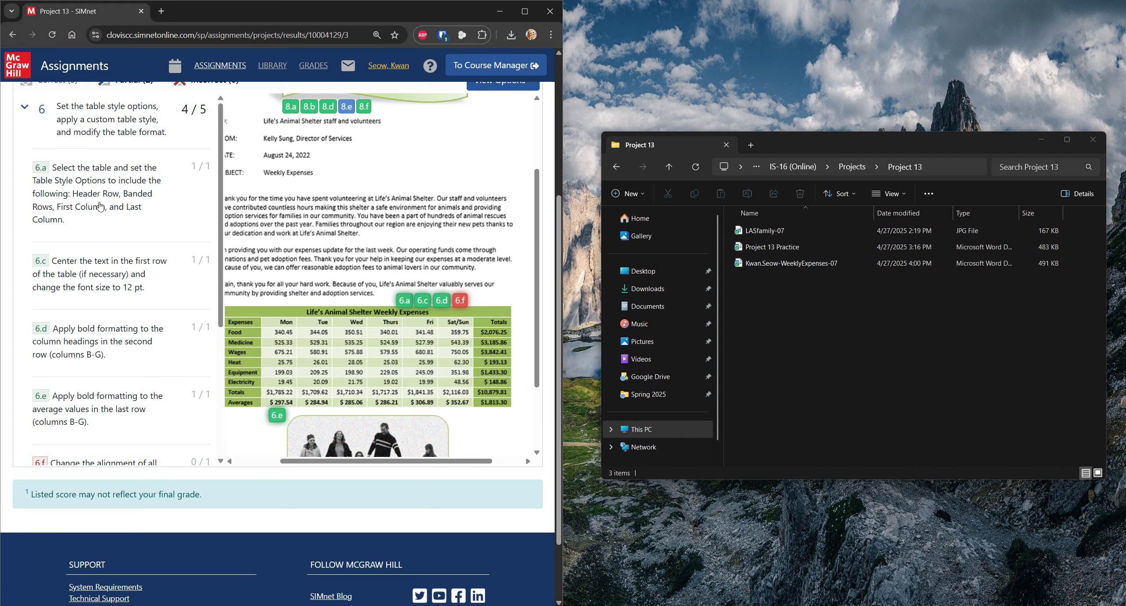
pyautogui.click(38, 111)
pyautogui.click(35, 180)
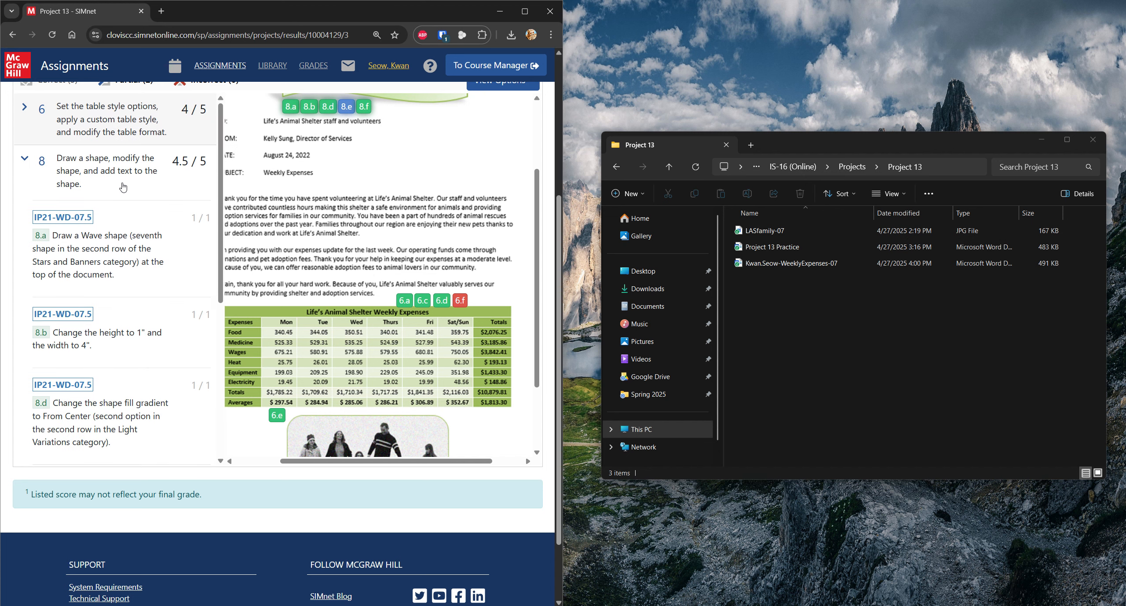
pyautogui.scroll(-5, 126, 191)
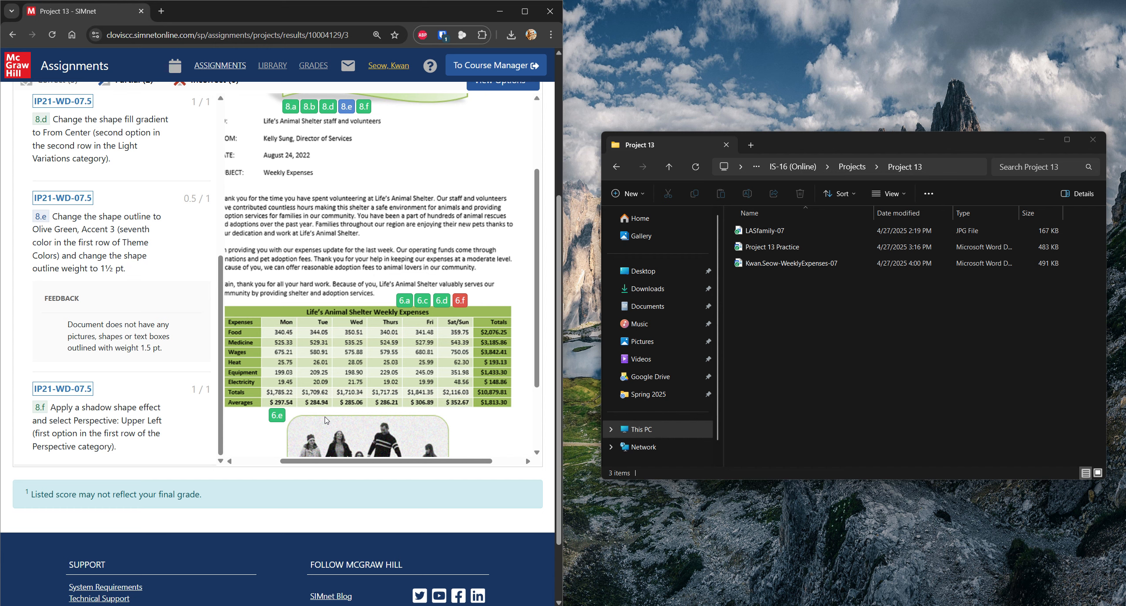
pyautogui.scroll(3, 326, 420)
pyautogui.scroll(5, 294, 261)
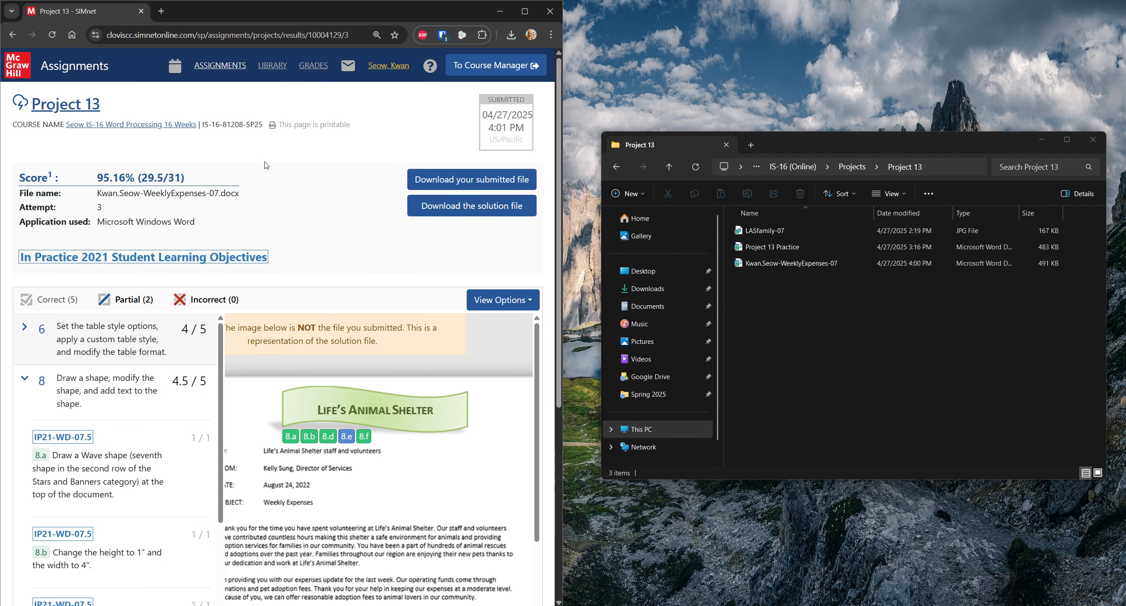
pyautogui.scroll(-10, 316, 234)
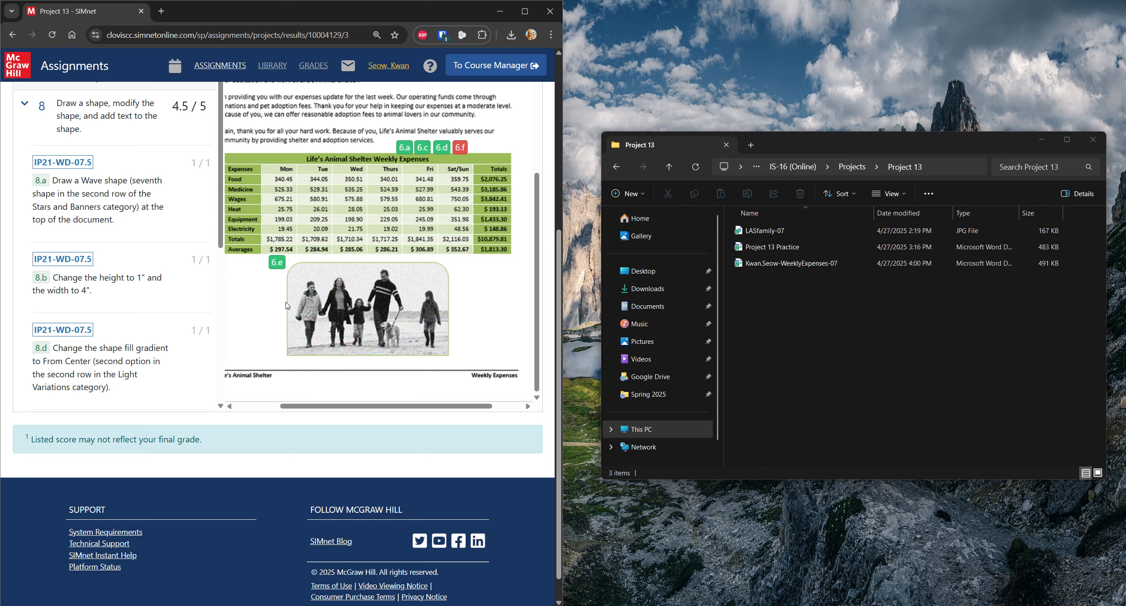
pyautogui.scroll(3, 126, 320)
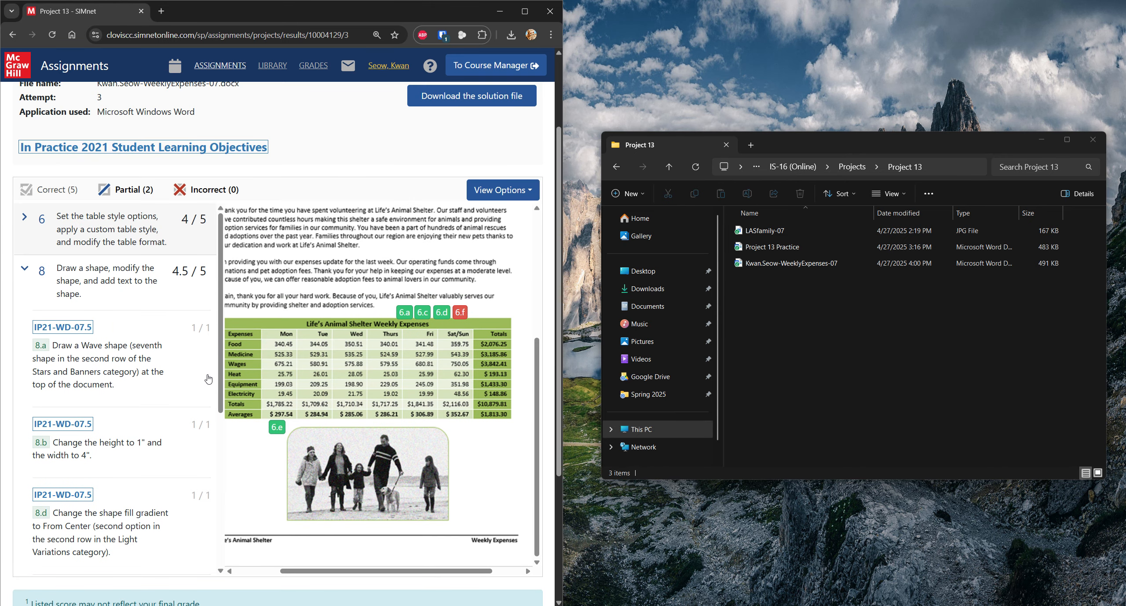
pyautogui.scroll(2, 161, 385)
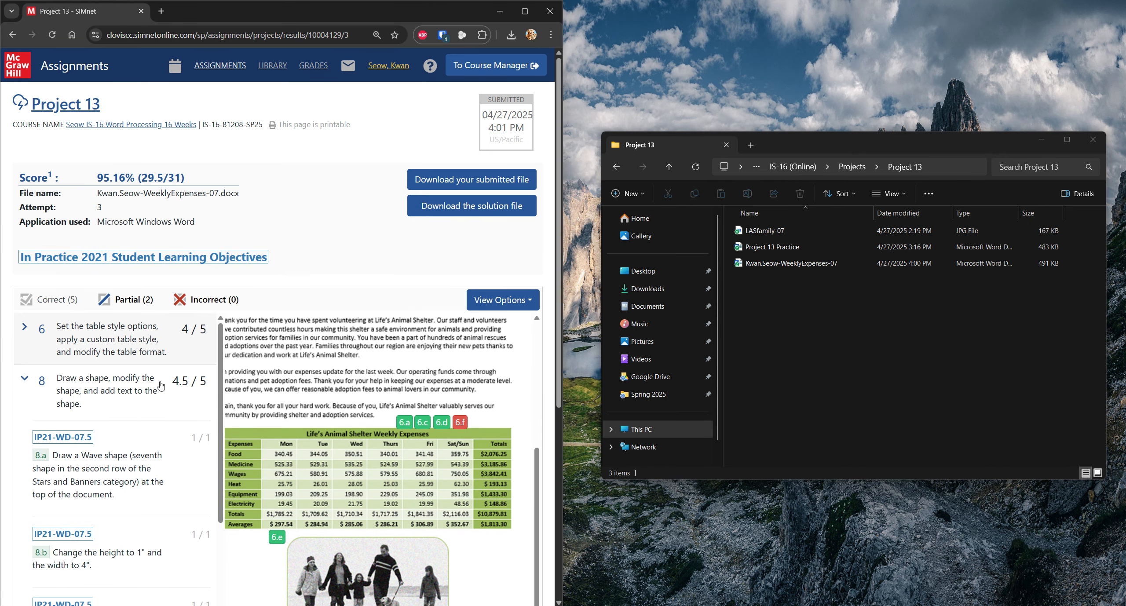
pyautogui.scroll(-7, 161, 386)
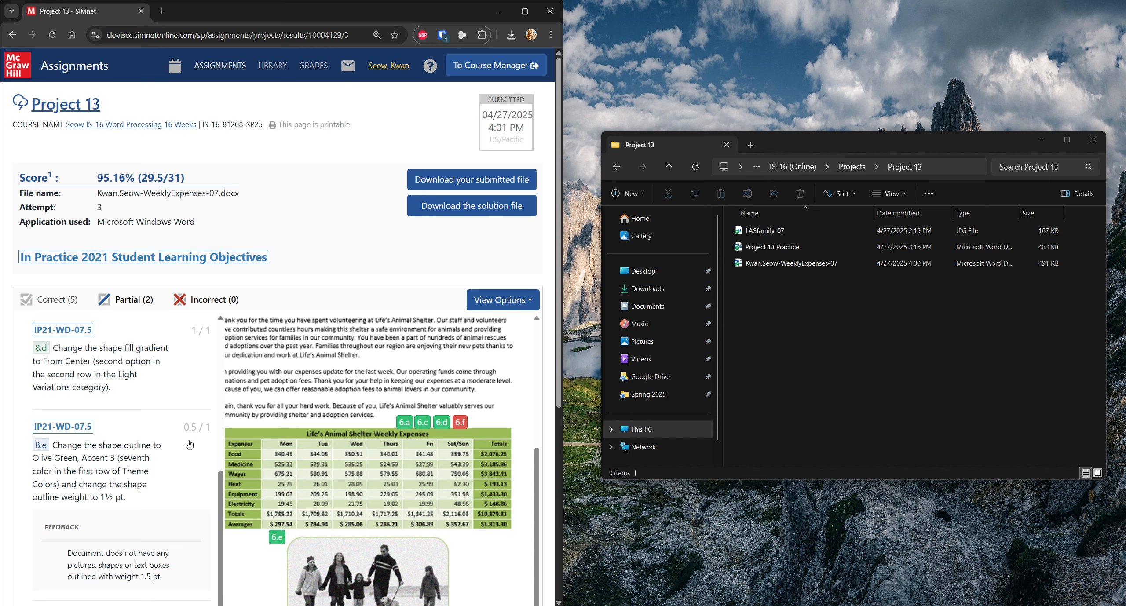
pyautogui.scroll(7, 142, 463)
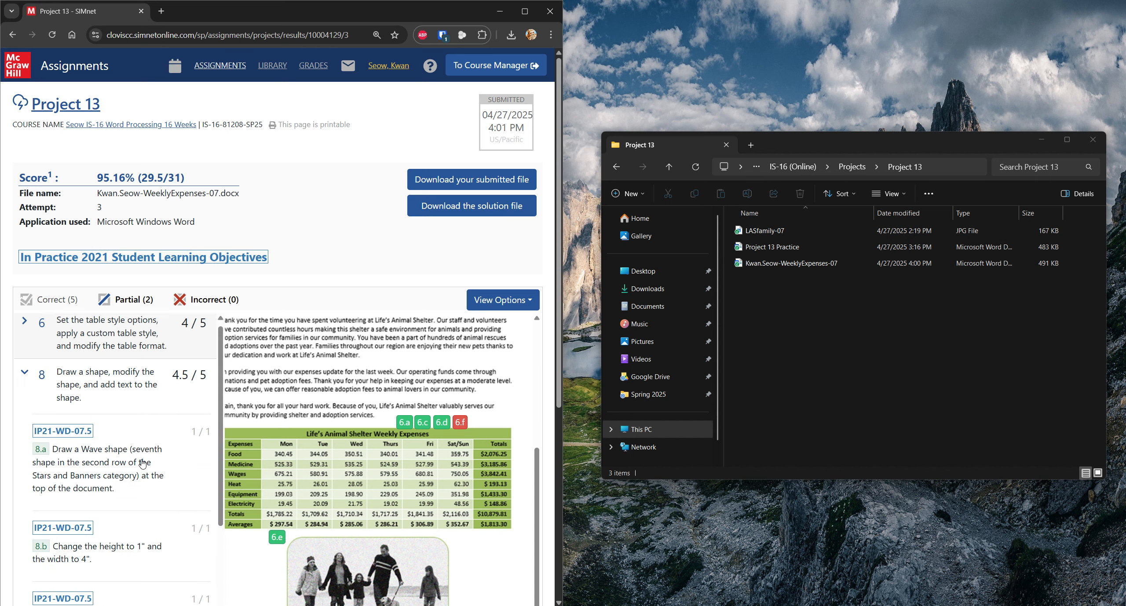
# Step: Review the item 6 feedback on alignment step 6.f again and compare it with the table in the solution preview
pyautogui.click(43, 389)
pyautogui.click(43, 336)
pyautogui.scroll(-3, 147, 398)
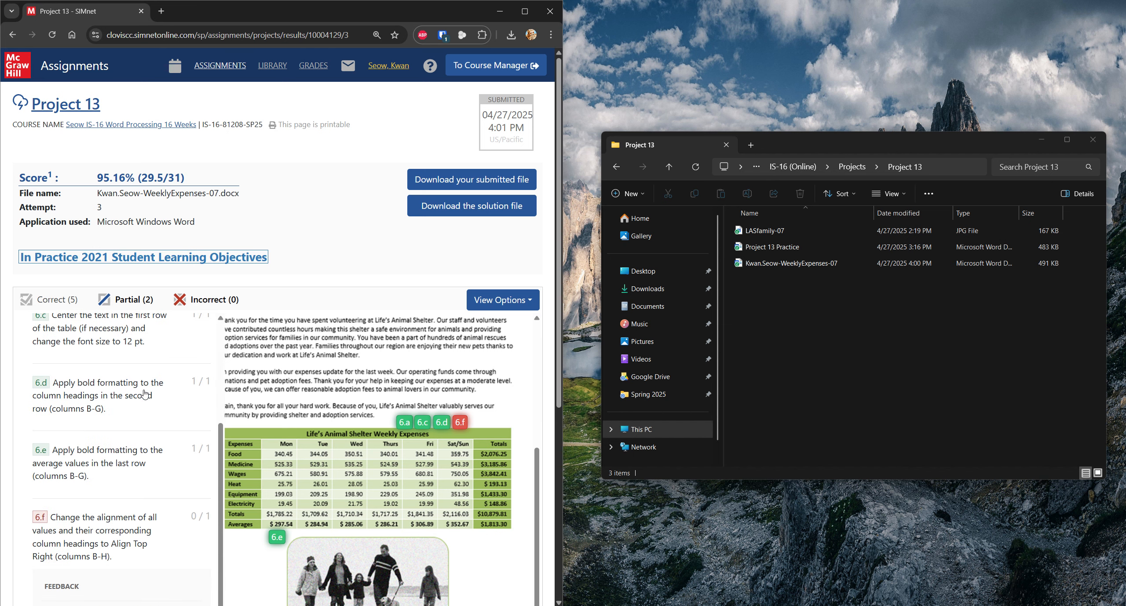
pyautogui.scroll(-4, 146, 395)
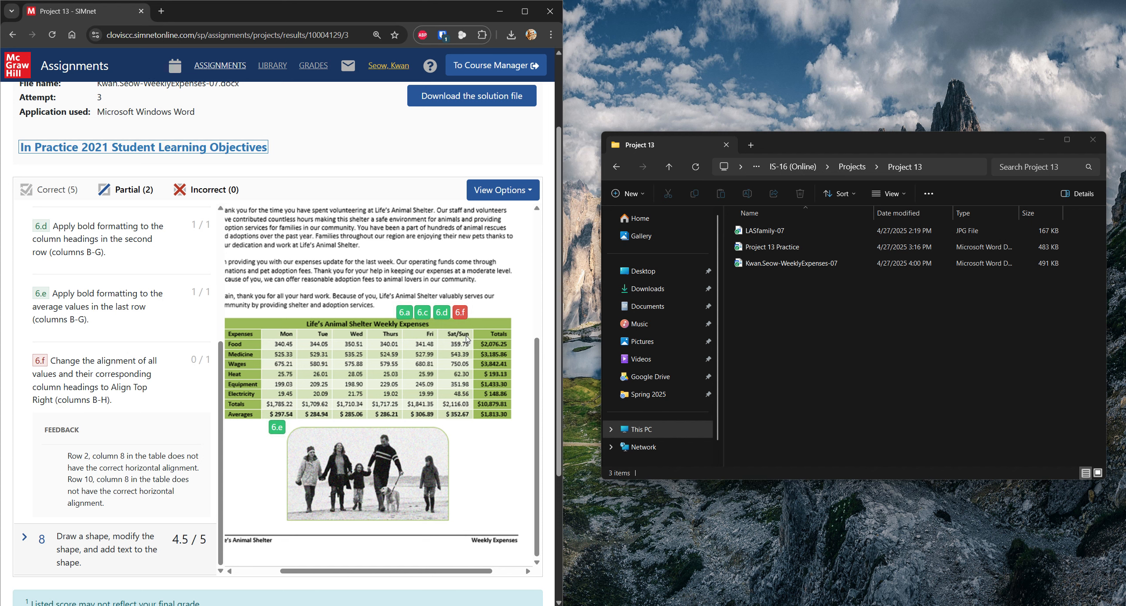
pyautogui.scroll(5, 112, 402)
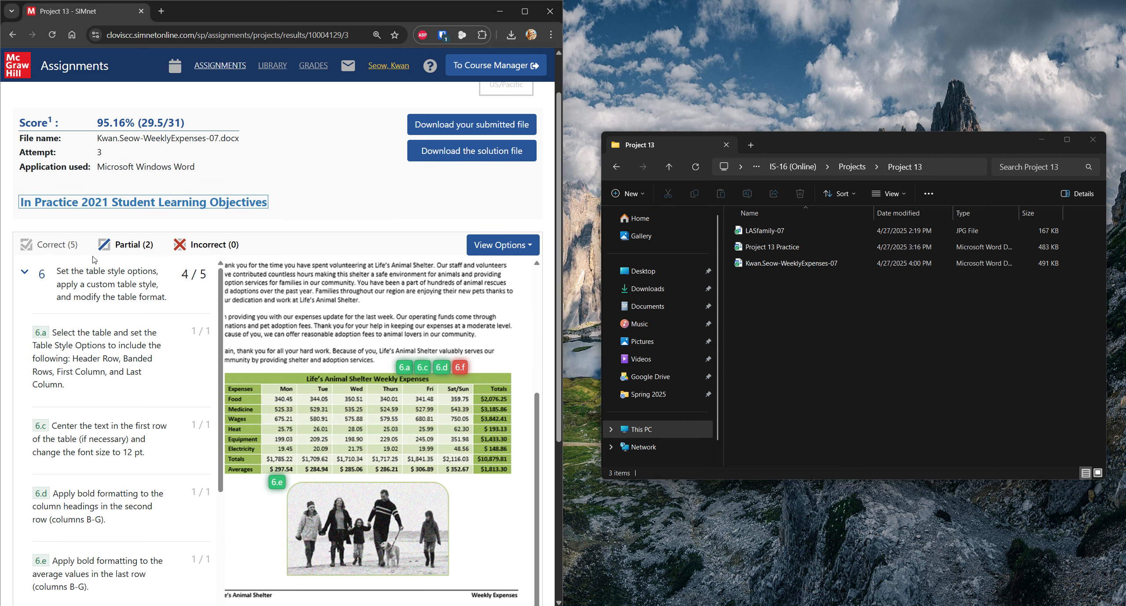
# Step: Reopen the item 8 grading details and reread the feedback on the shape outline weight in step 8.e
pyautogui.click(90, 274)
pyautogui.click(133, 328)
pyautogui.scroll(-10, 145, 352)
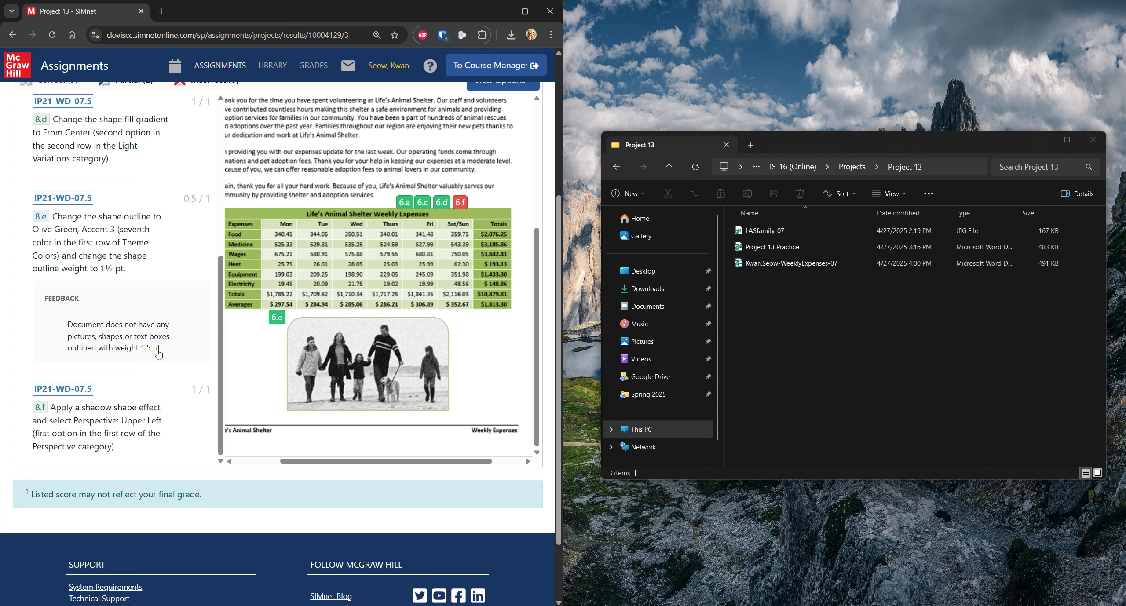
pyautogui.scroll(5, 362, 329)
pyautogui.scroll(5, 362, 325)
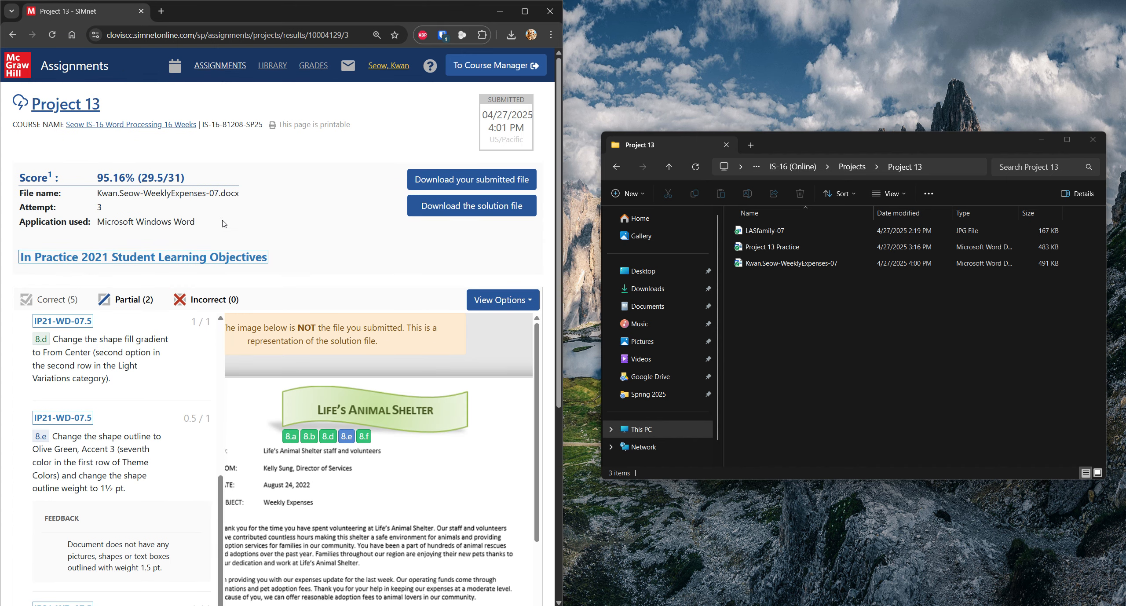
# Step: Return to the Project 13 instructions and review step 8.e on the shape's outline color and weight
pyautogui.click(79, 108)
pyautogui.scroll(-20, 217, 249)
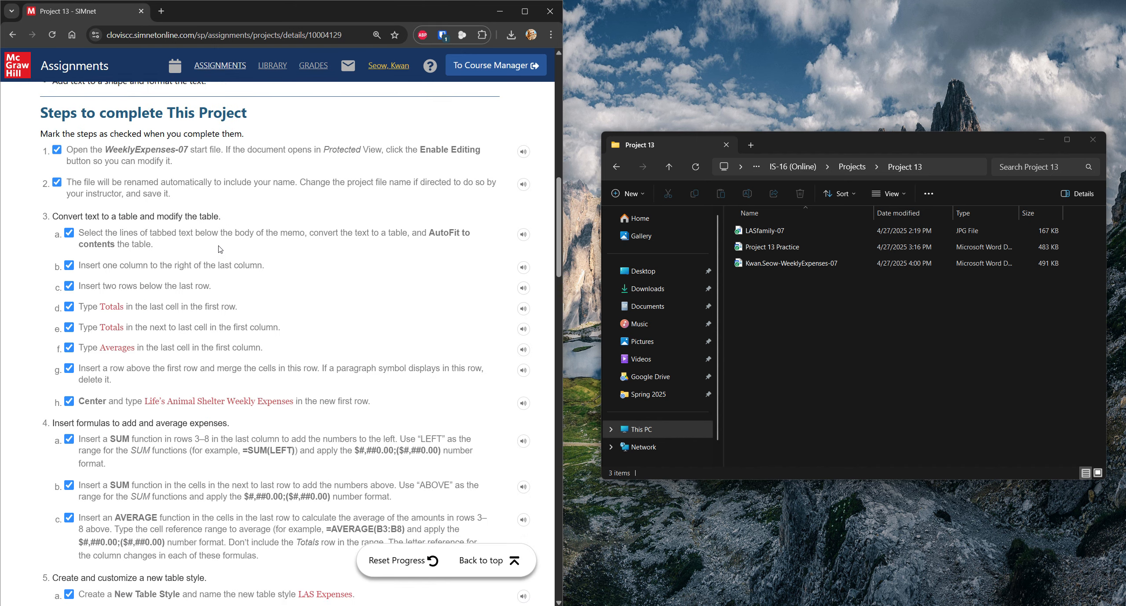
pyautogui.scroll(-10, 220, 249)
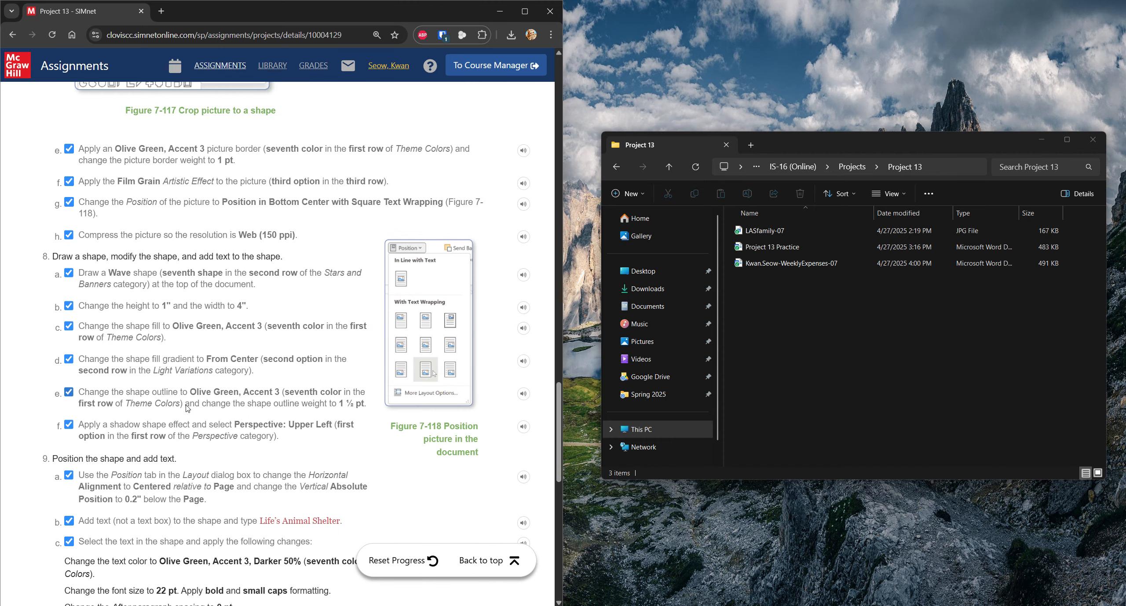
pyautogui.moveTo(79, 392); pyautogui.dragTo(288, 399)
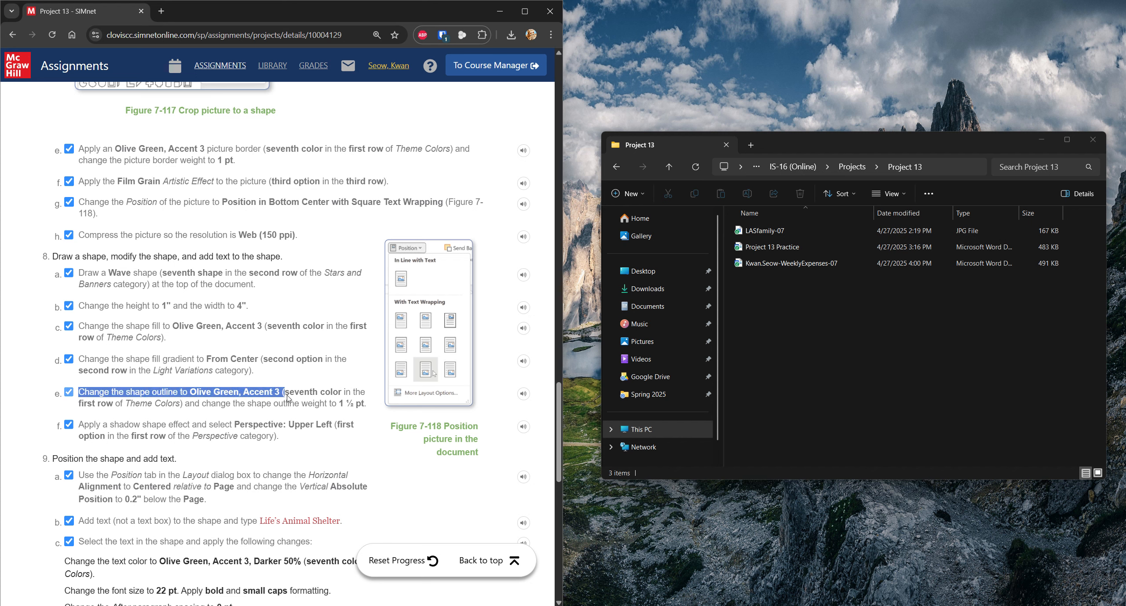
pyautogui.click(273, 404)
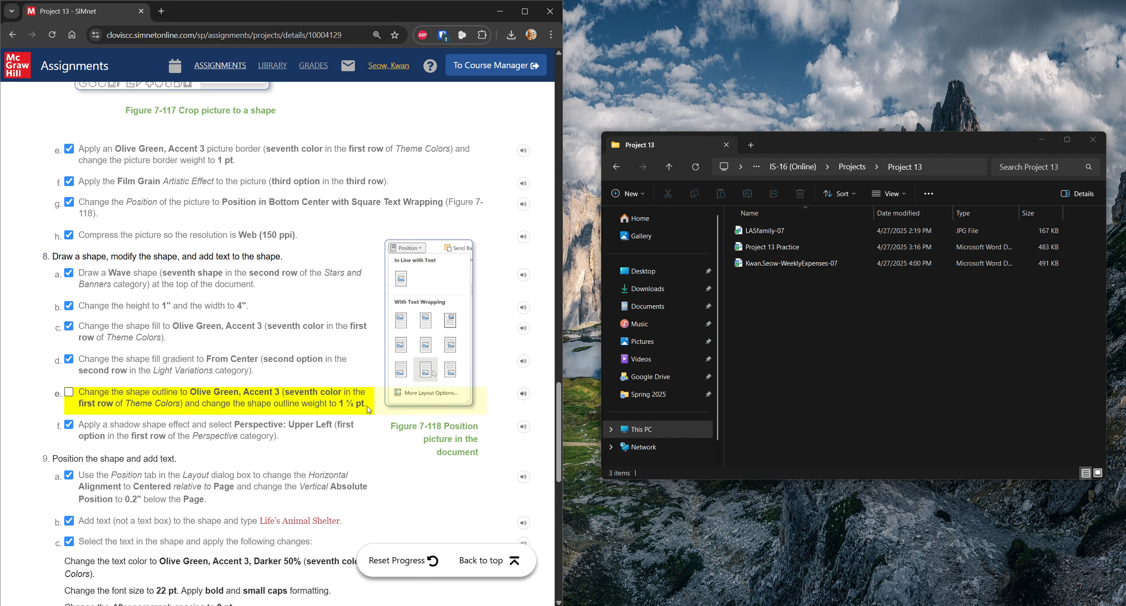
pyautogui.click(97, 395)
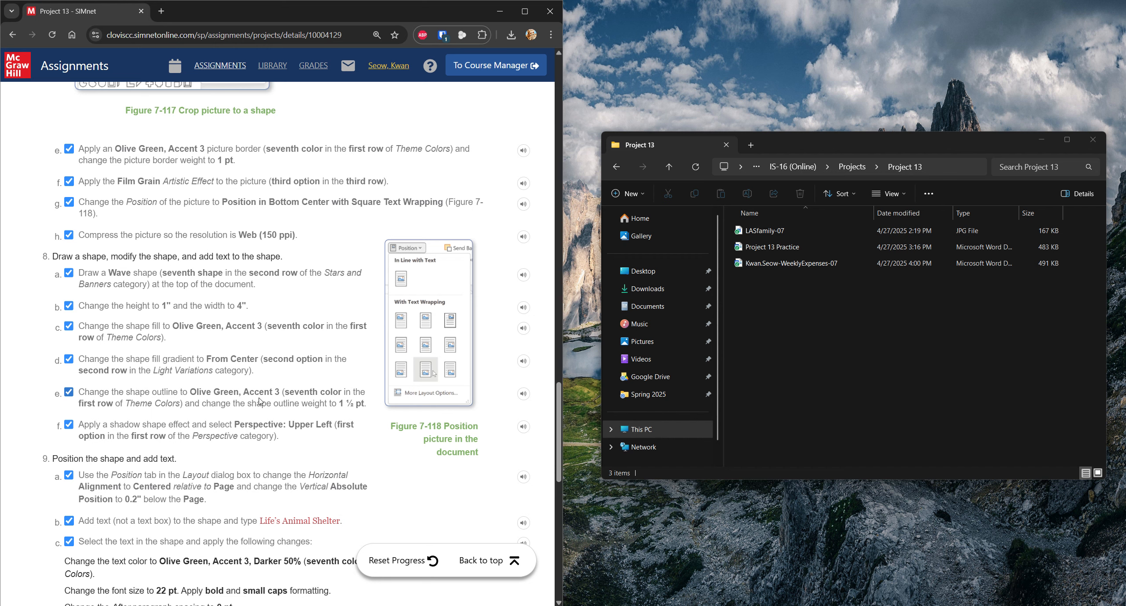
# Step: Open the WeeklyExpenses-07 document in Word beside the instructions and set the wave shape's outline weight to 1½ pt
pyautogui.doubleClick(805, 264)
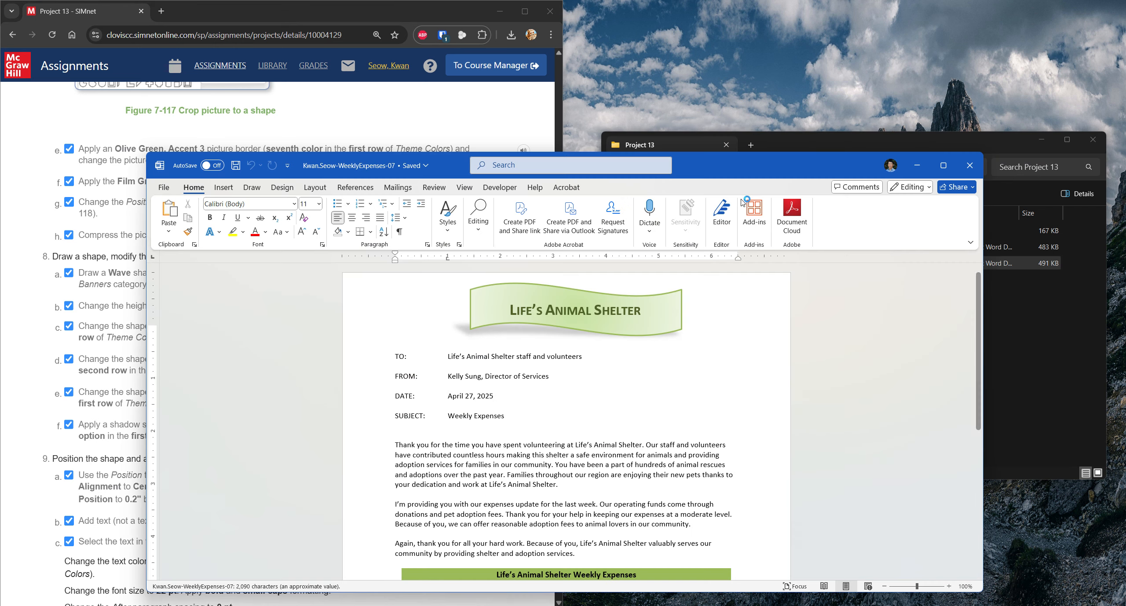
pyautogui.moveTo(749, 164); pyautogui.dragTo(1124, 167)
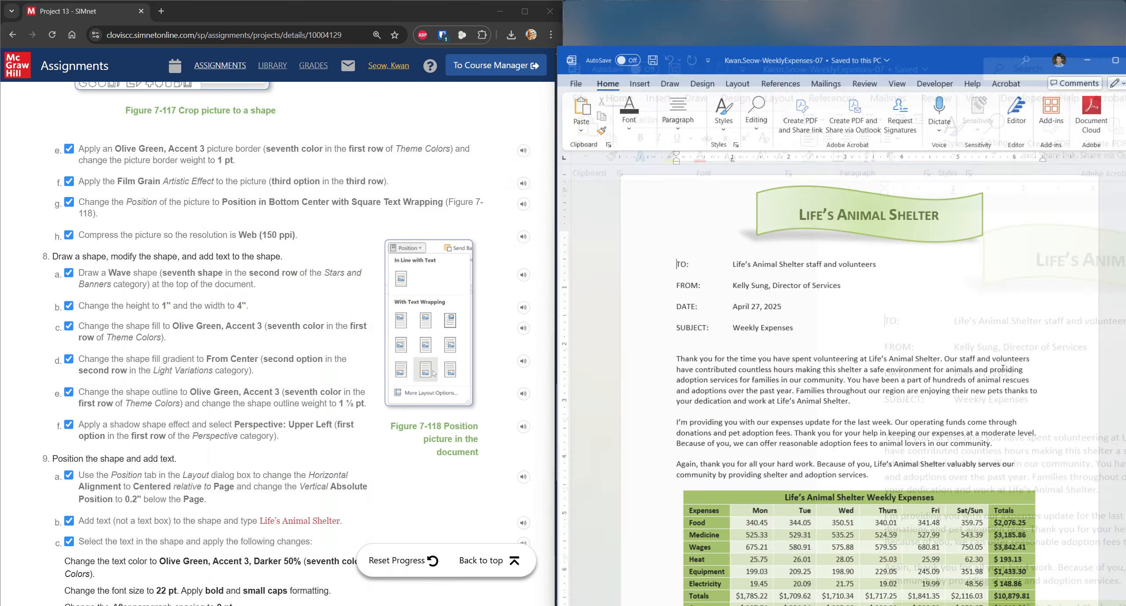
pyautogui.click(924, 151)
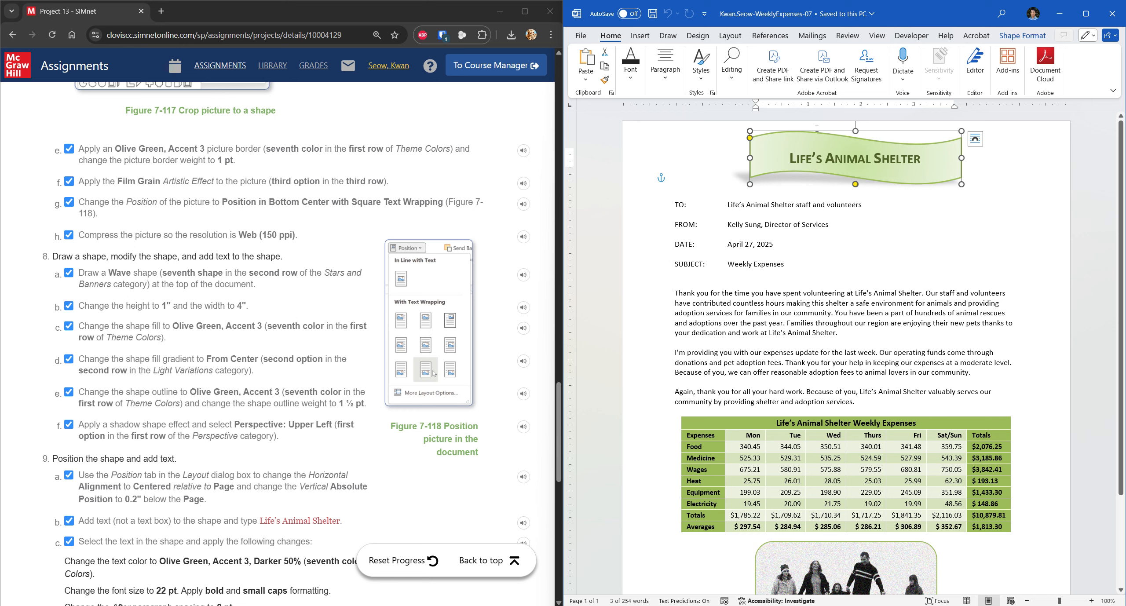
pyautogui.click(1021, 36)
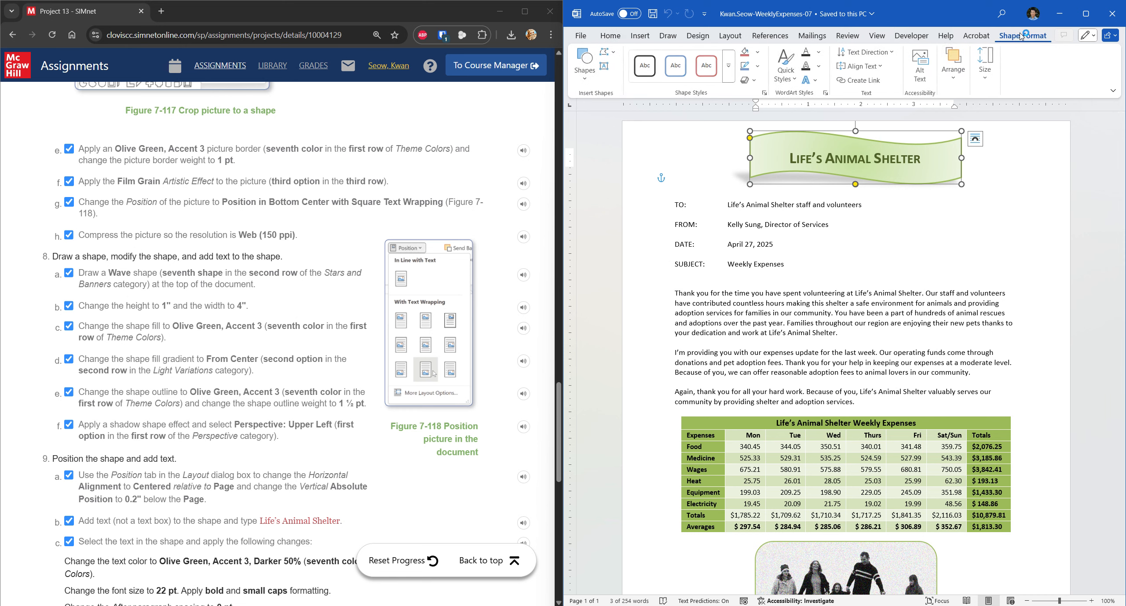
pyautogui.click(757, 67)
pyautogui.moveTo(813, 283)
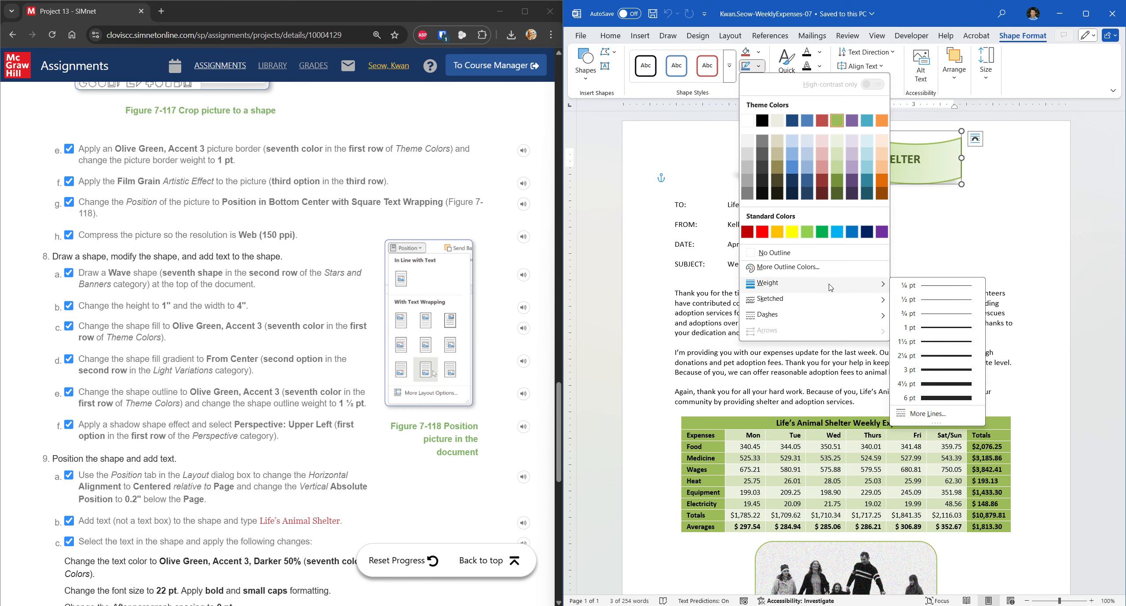
pyautogui.click(934, 343)
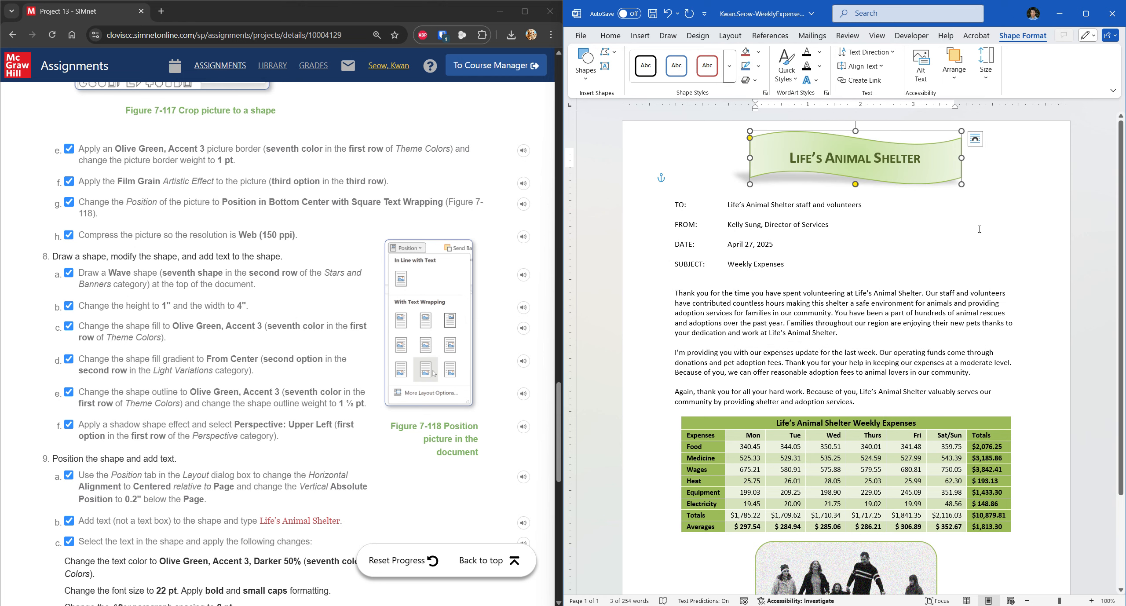
# Step: Save and close the memo document, then check its sync status in Google Drive
pyautogui.click(653, 13)
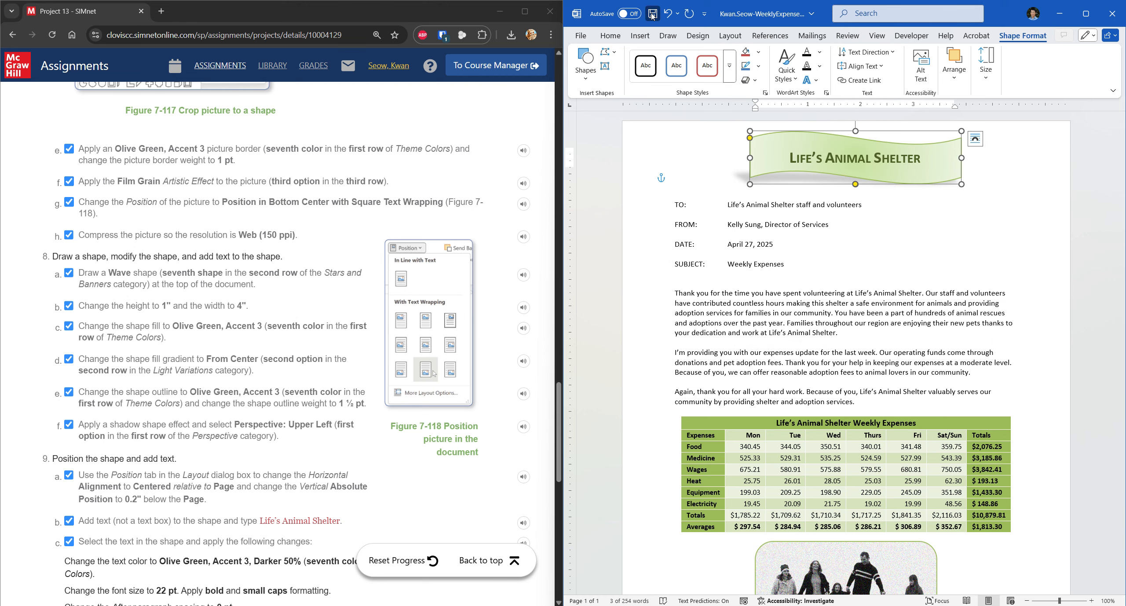
pyautogui.click(1106, 25)
pyautogui.click(915, 605)
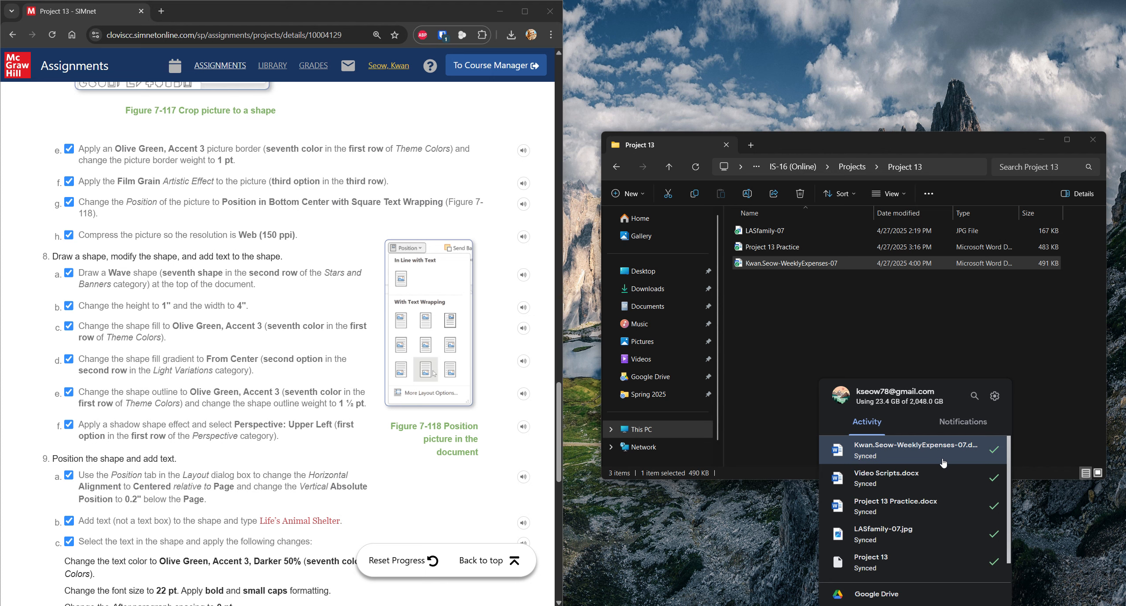
# Step: Upload the revised WeeklyExpenses-07 document from the Project 13 folder to the SIMnet project and submit it for grading
pyautogui.click(514, 561)
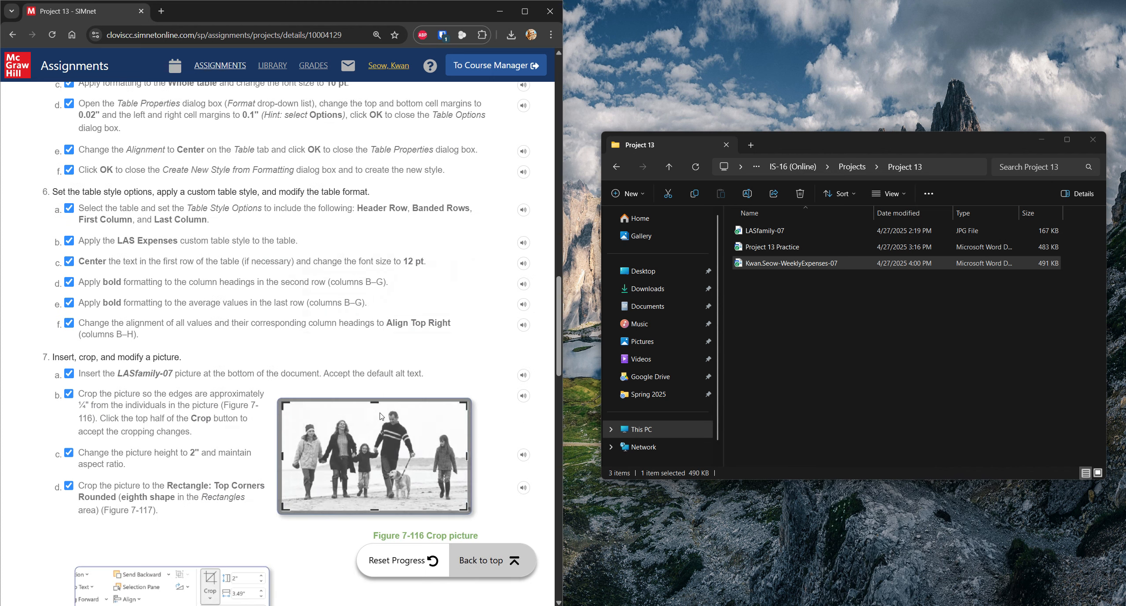
pyautogui.click(321, 272)
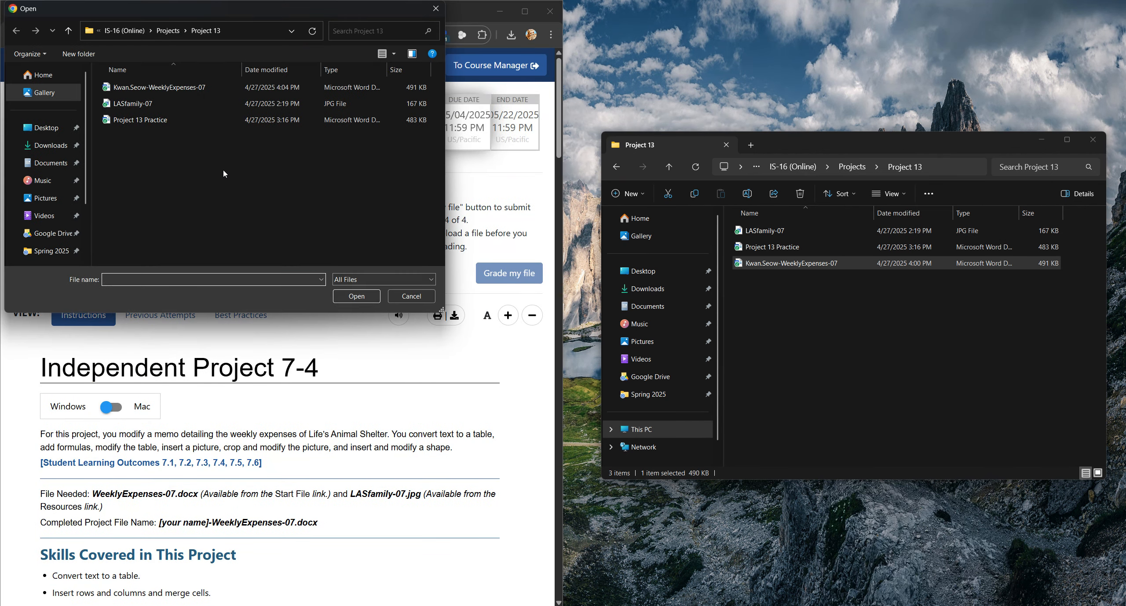
pyautogui.click(214, 87)
pyautogui.click(369, 299)
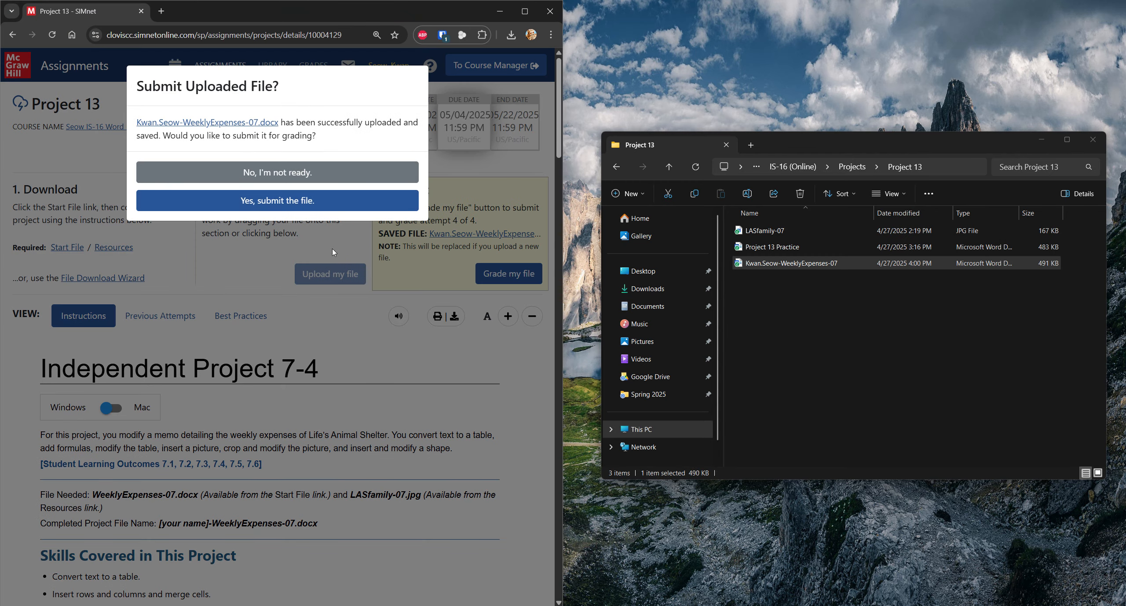
pyautogui.click(309, 197)
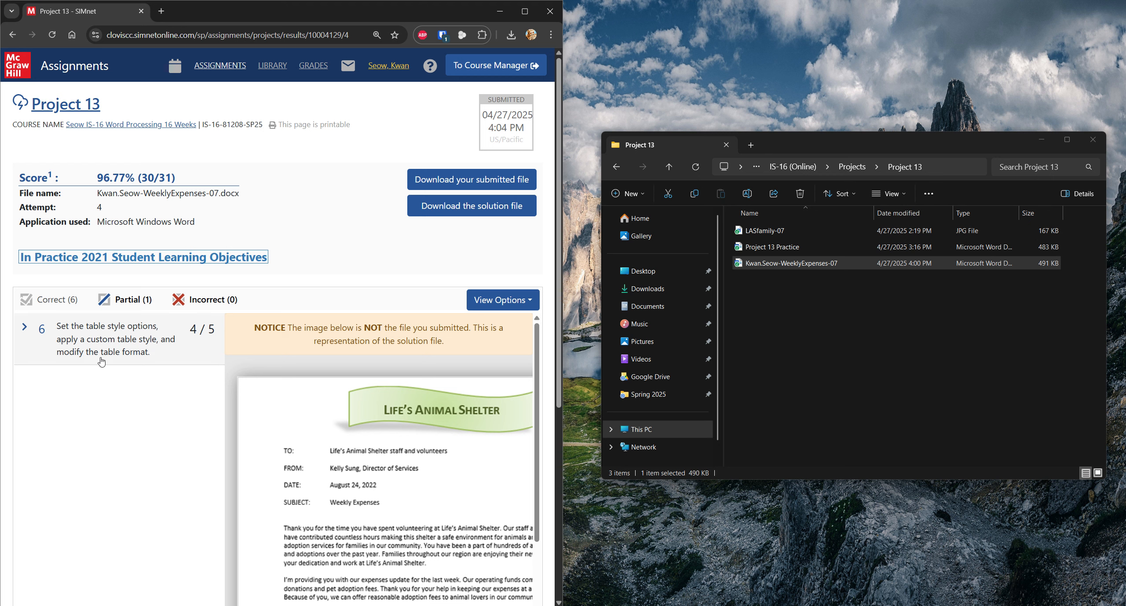
# Step: Examine the new attempt's grading details for item 6, including the feedback on alignment step 6.f
pyautogui.click(28, 330)
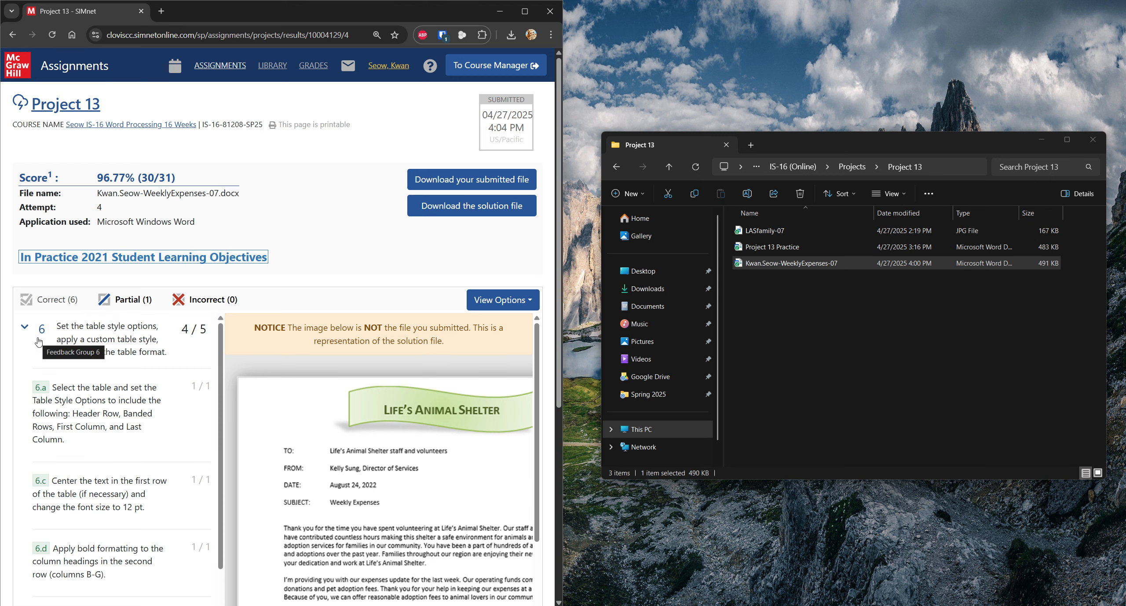
pyautogui.scroll(-3, 39, 341)
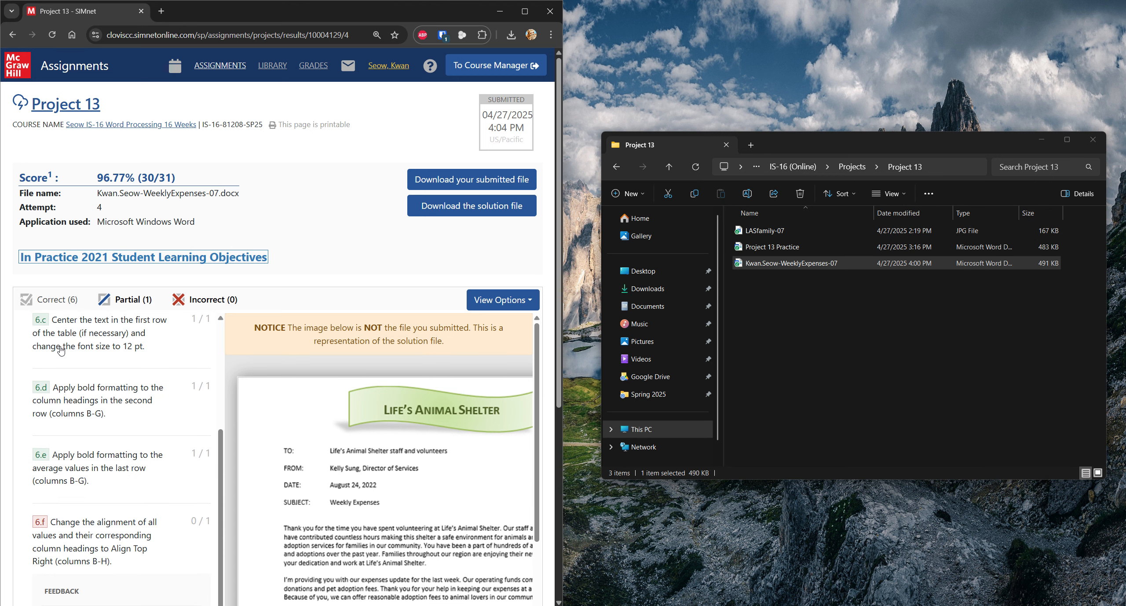
pyautogui.scroll(-3, 139, 391)
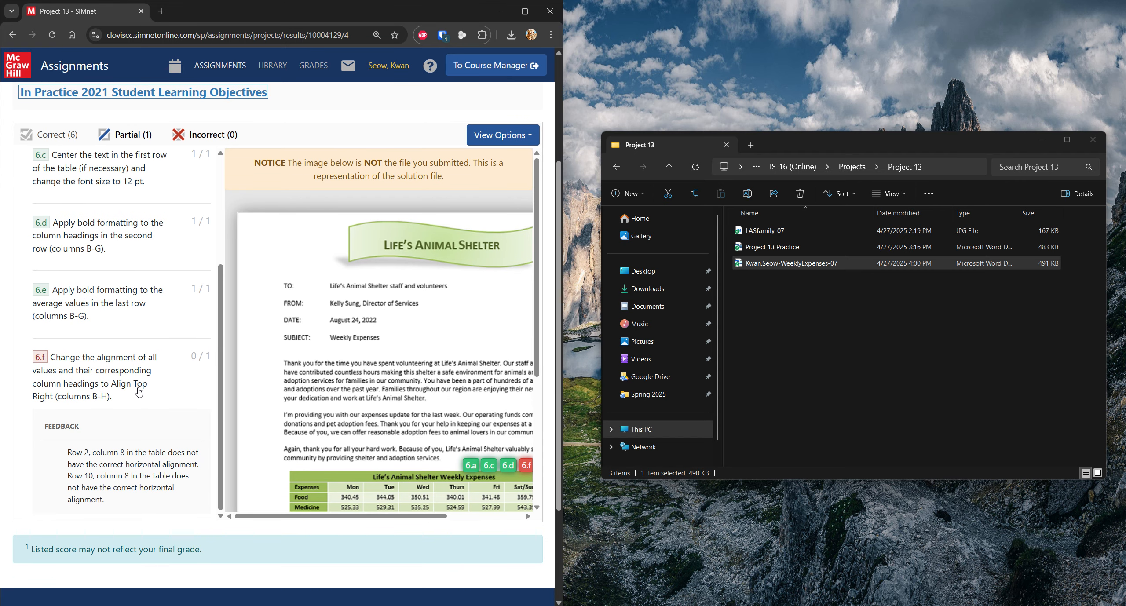
pyautogui.scroll(3, 138, 391)
pyautogui.scroll(3, 139, 391)
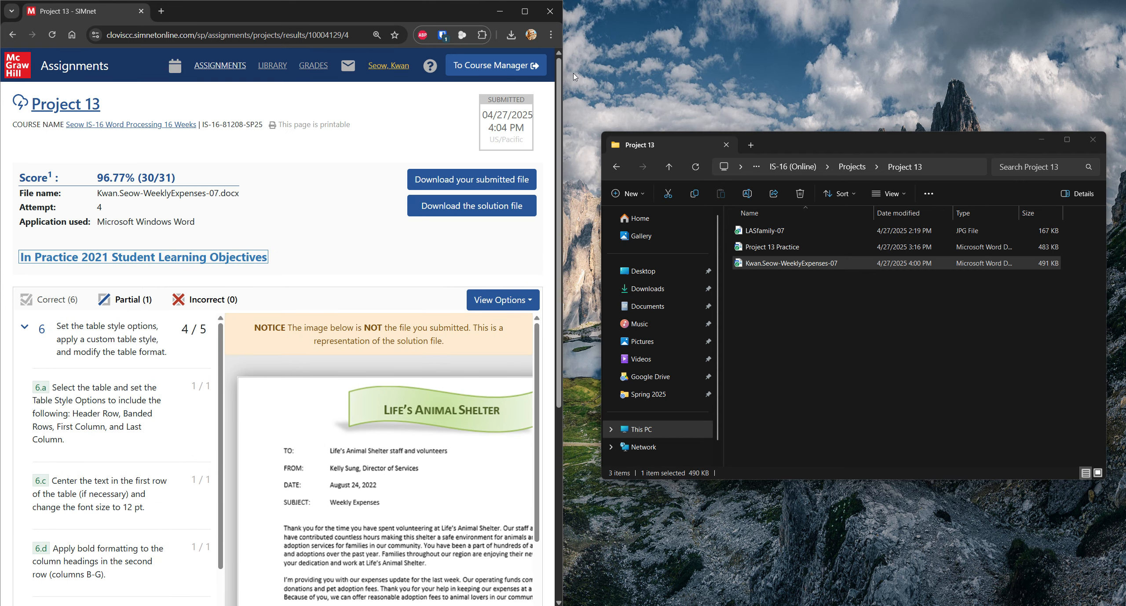